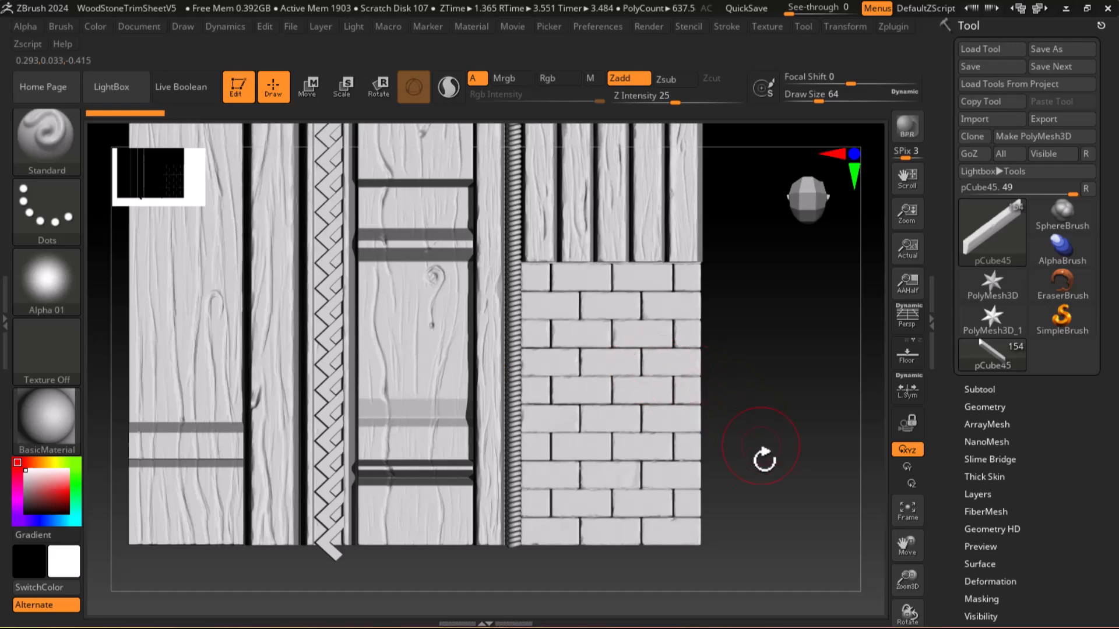
# - Examine the whole trim sheet sculpt, including the wood planks, rope and brick section
pyautogui.hotkey('ctrl', 'z')
pyautogui.hotkey('ctrl', 'z')
pyautogui.hotkey('ctrl', 'z')
pyautogui.hotkey('ctrl', 'z')
pyautogui.hotkey('ctrl', 'z')
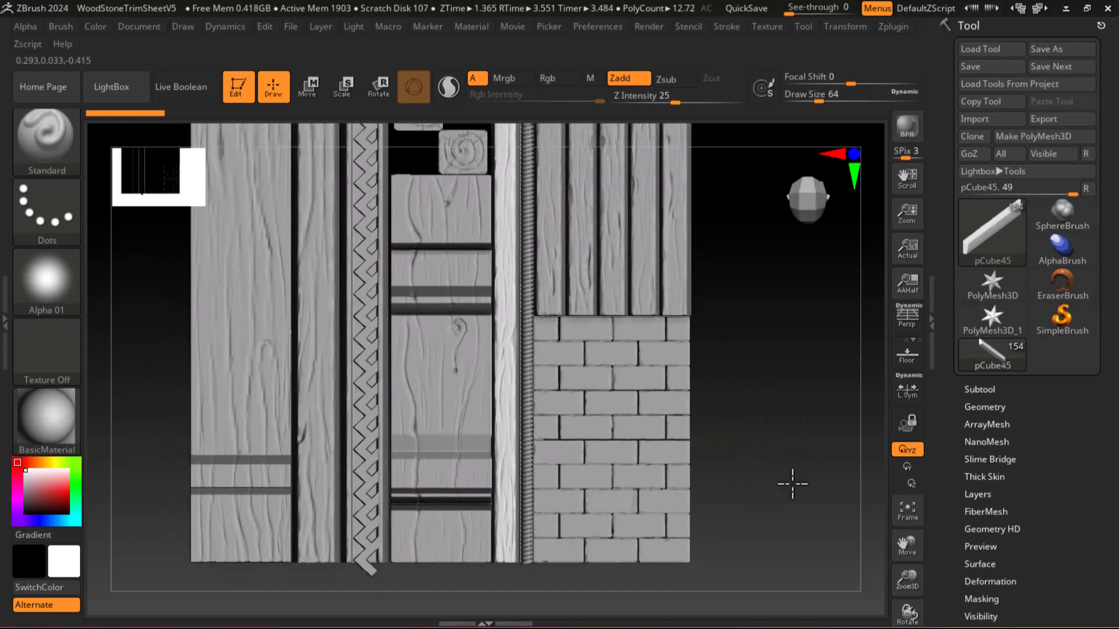
pyautogui.hotkey('ctrl', 'z')
pyautogui.hotkey('ctrl', 'z')
pyautogui.hotkey('ctrl', 'z')
pyautogui.hotkey('ctrl', 'z')
pyautogui.hotkey('ctrl', 'z')
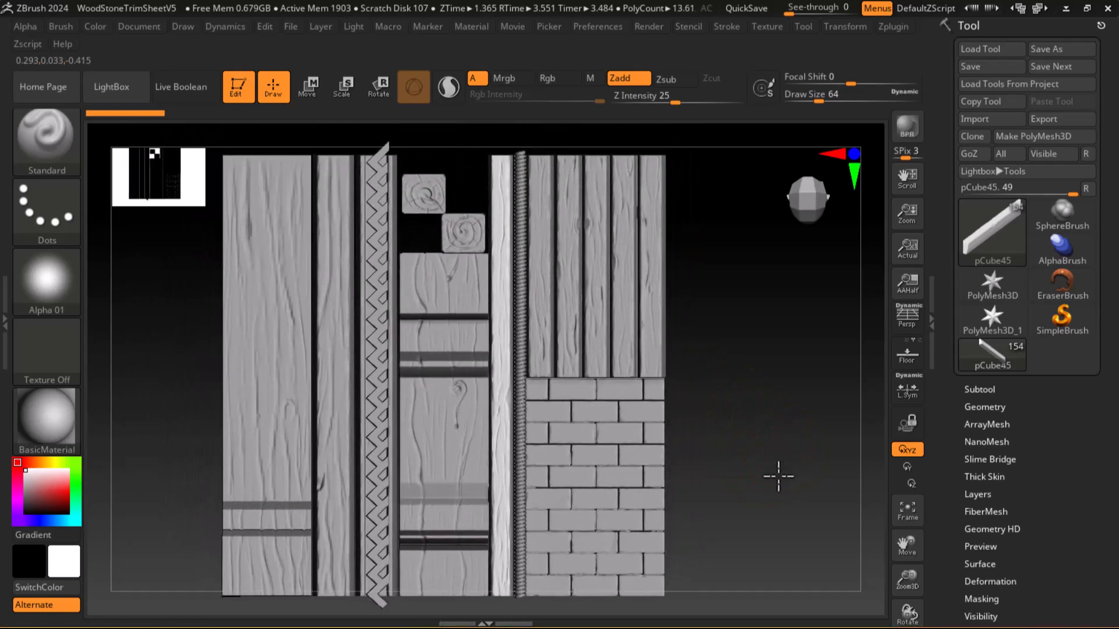
pyautogui.hotkey('ctrl', 'z')
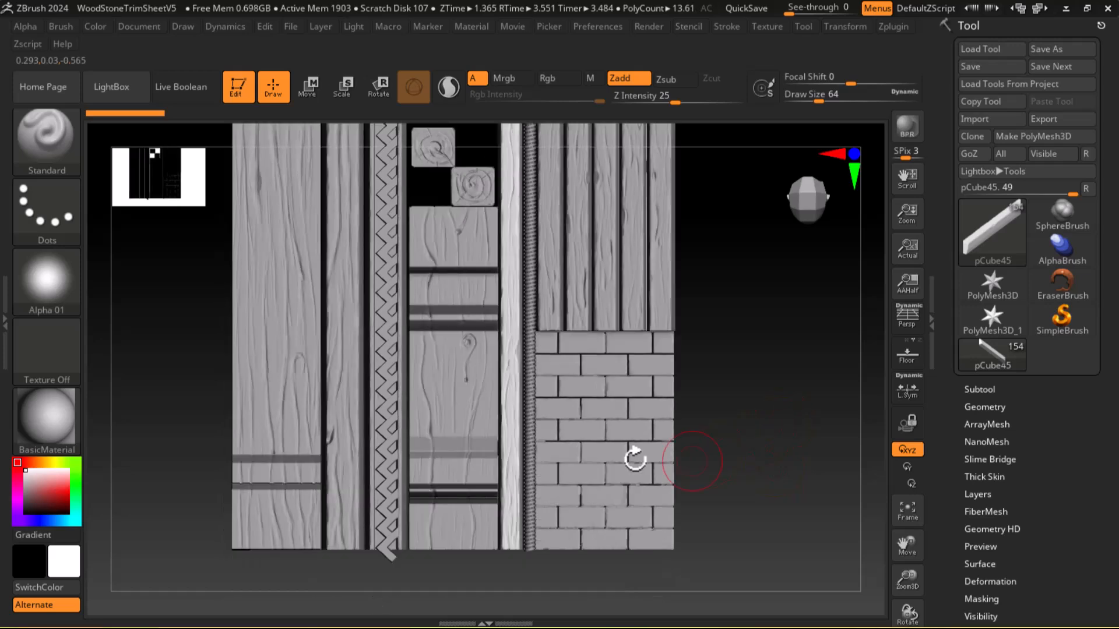
# - Bring up the trim sheet reference image and enlarge its grey stone brick area
pyautogui.press('super')
pyautogui.click(361, 619)
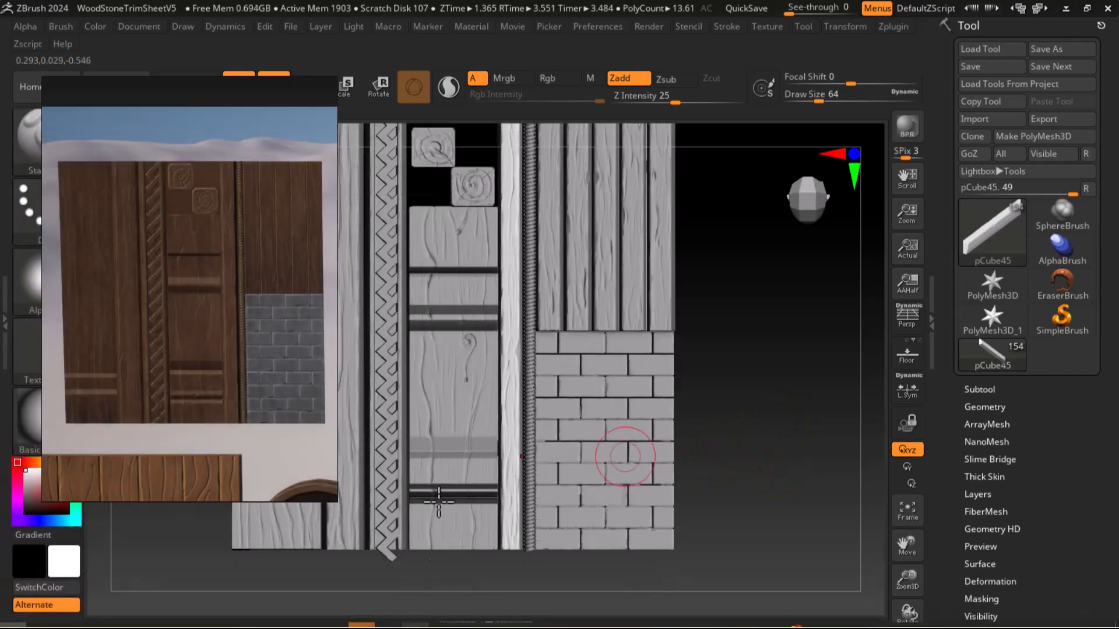
pyautogui.scroll(5, 163, 393)
pyautogui.moveTo(169, 393); pyautogui.dragTo(151, 386)
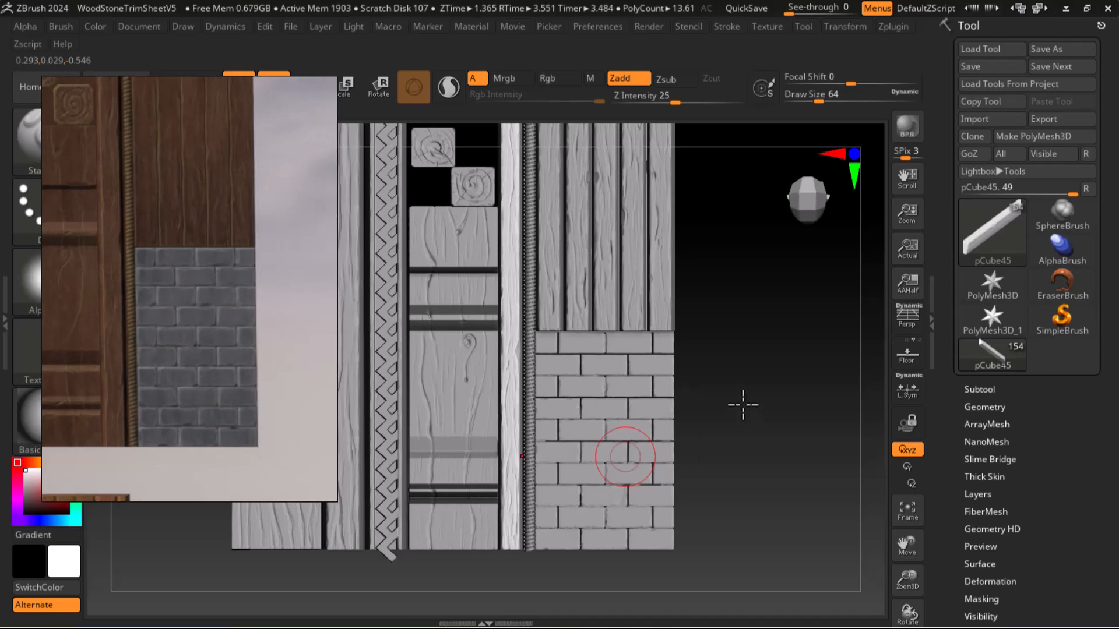
# - Select the brick wall subtool pCube52 and hide all the other subtools
pyautogui.keyDown('alt'); pyautogui.click(627, 414); pyautogui.keyUp('alt')
pyautogui.keyDown('alt'); pyautogui.moveTo(760, 480); pyautogui.dragTo(774, 416); pyautogui.keyUp('alt')
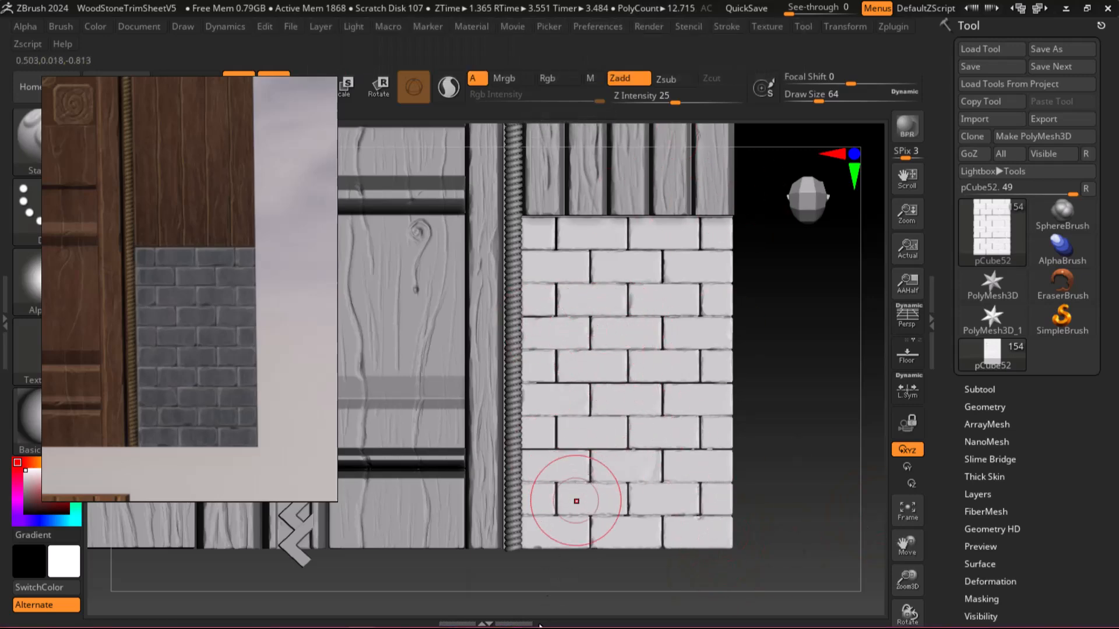
pyautogui.press('super')
pyautogui.click(468, 617)
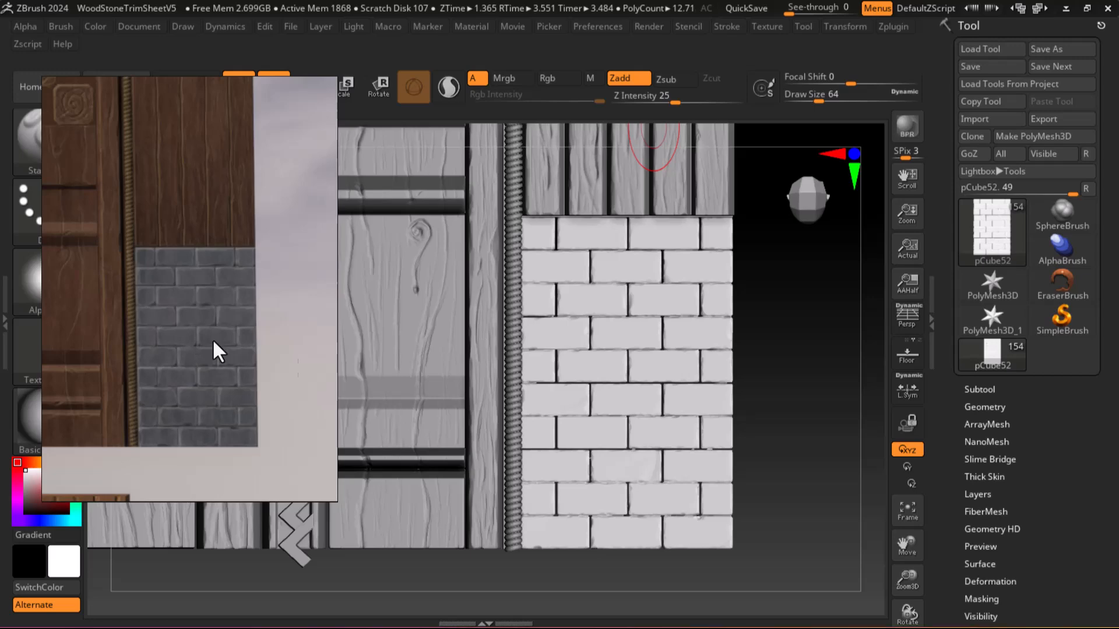
pyautogui.click(980, 389)
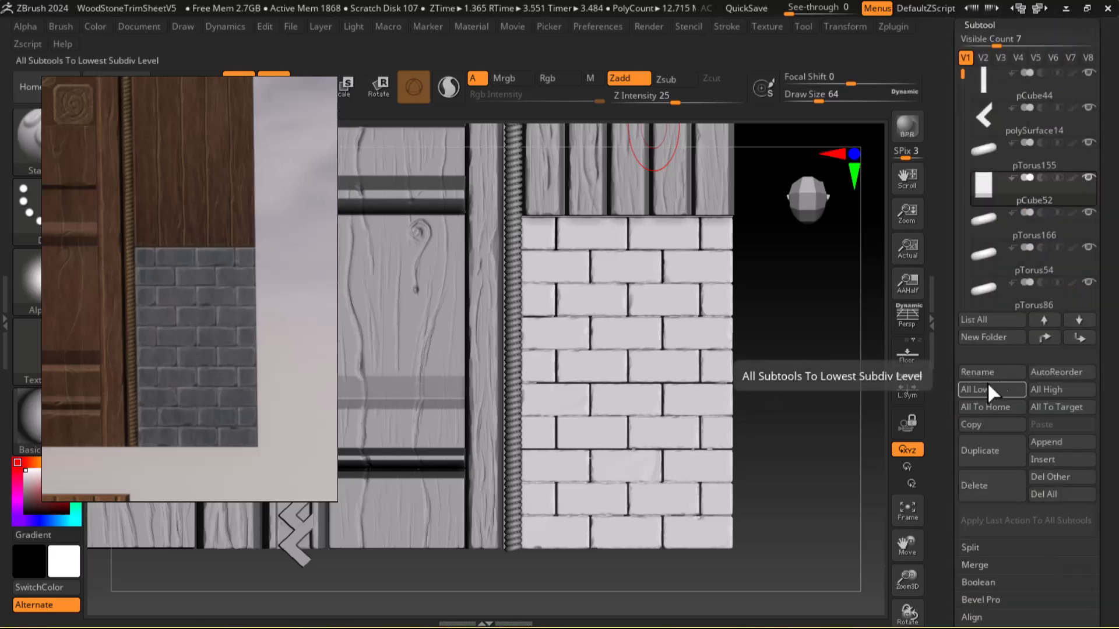
pyautogui.keyDown('ctrl'); pyautogui.keyDown('shift'); pyautogui.click(983, 189); pyautogui.keyUp('shift'); pyautogui.keyUp('ctrl')
pyautogui.keyDown('alt'); pyautogui.moveTo(811, 497); pyautogui.dragTo(796, 440); pyautogui.keyUp('alt')
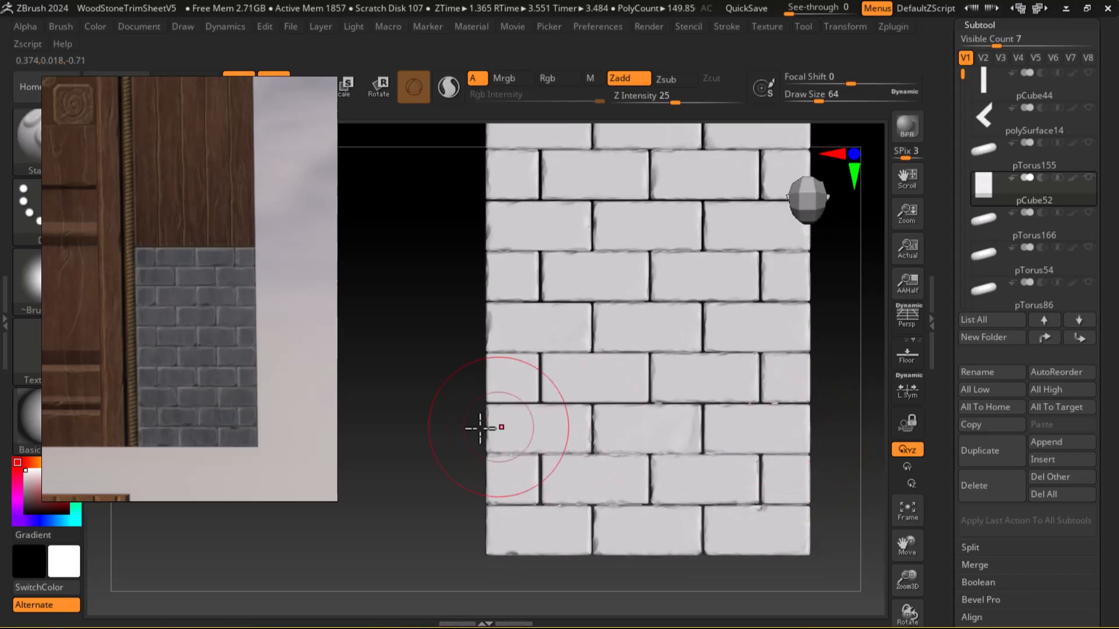
# - Reduce the brush draw size to 10 for detailing the bricks
pyautogui.press('[')
pyautogui.press('[')
pyautogui.press('[')
pyautogui.press('[')
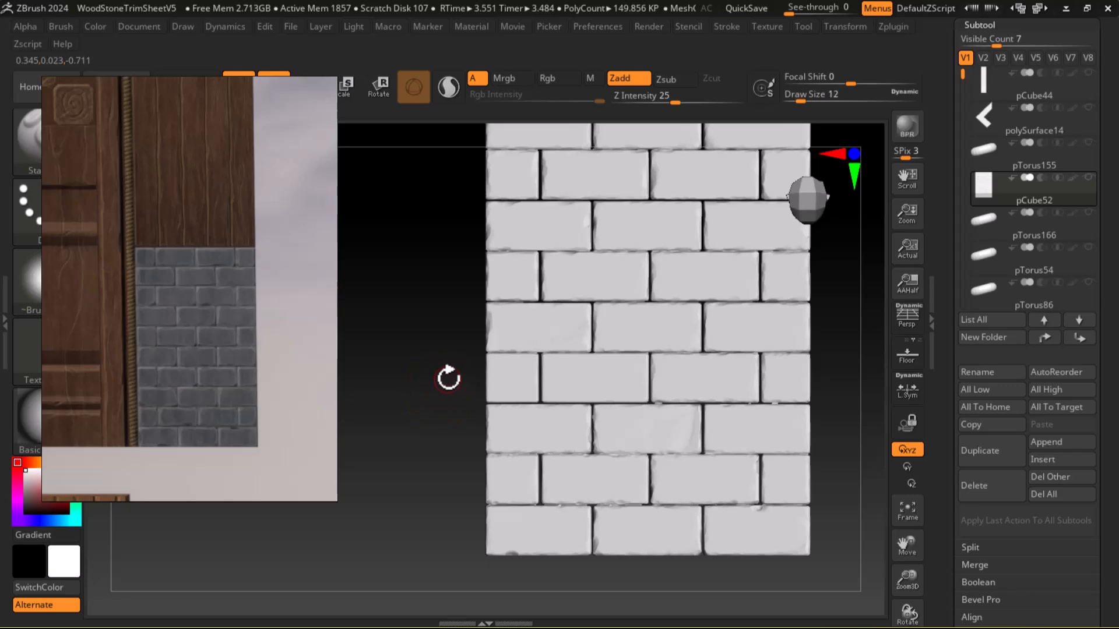
pyautogui.keyDown('alt'); pyautogui.moveTo(828, 274); pyautogui.dragTo(779, 299); pyautogui.keyUp('alt')
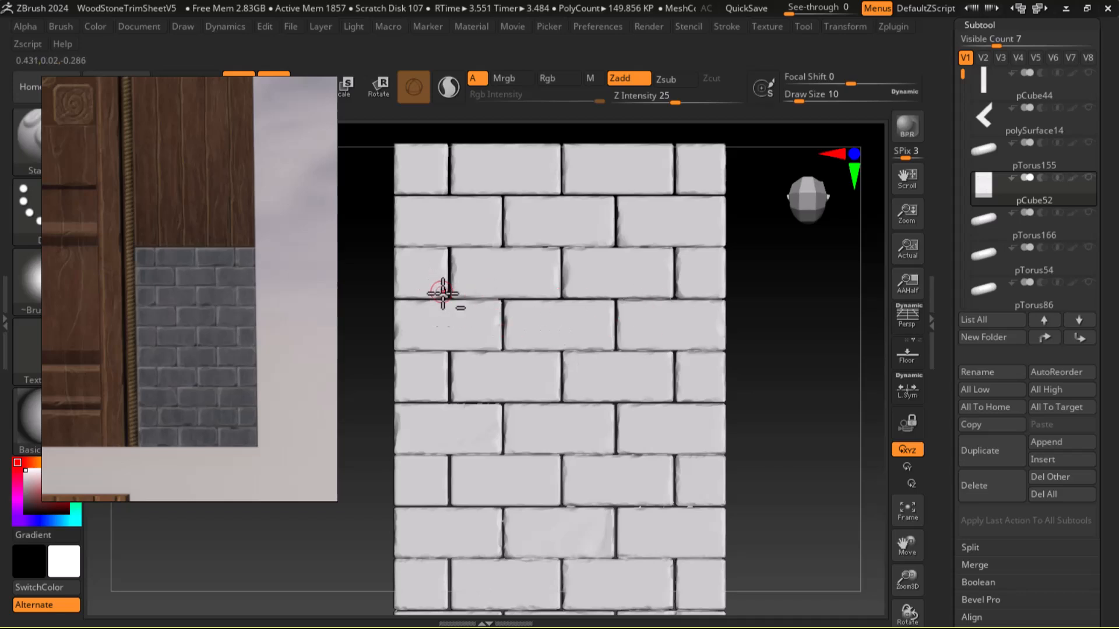
# - Show the wall's polyframe and assign a separate polygroup to every brick with Auto Groups
pyautogui.hotkey('shift', 'f')
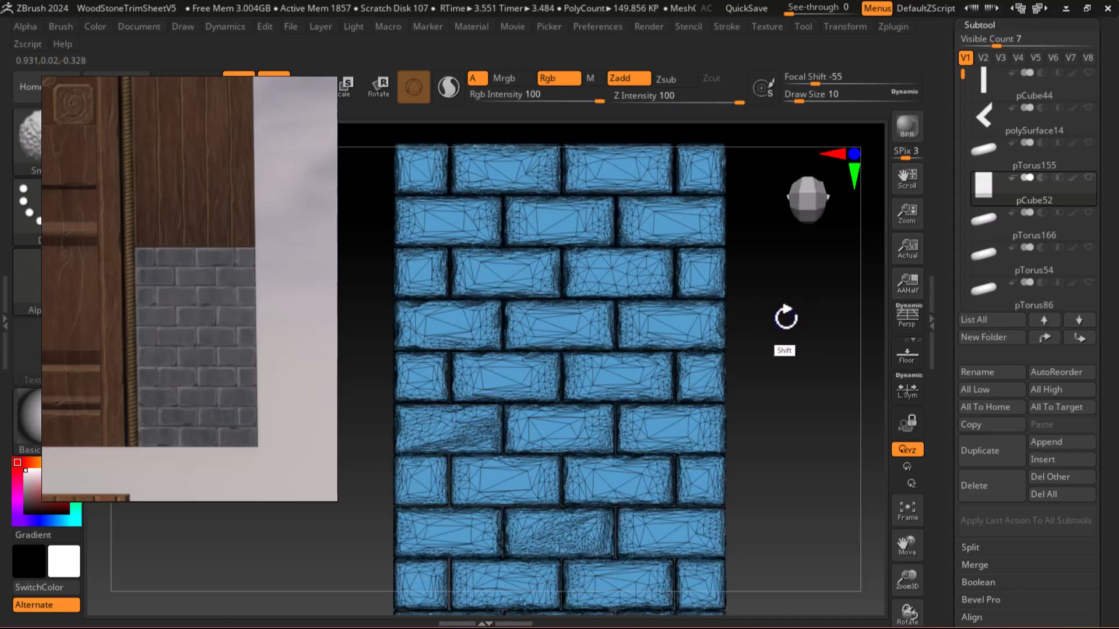
pyautogui.hotkey('shift', 'f')
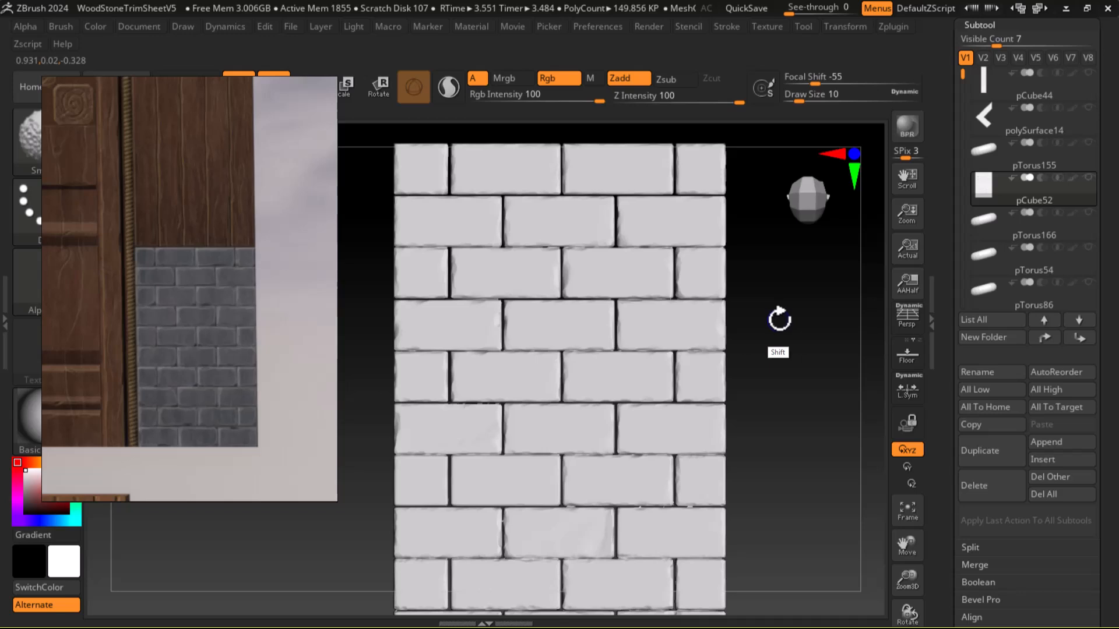
pyautogui.hotkey('shift', 'f')
pyautogui.hotkey('ctrl', 'shift')
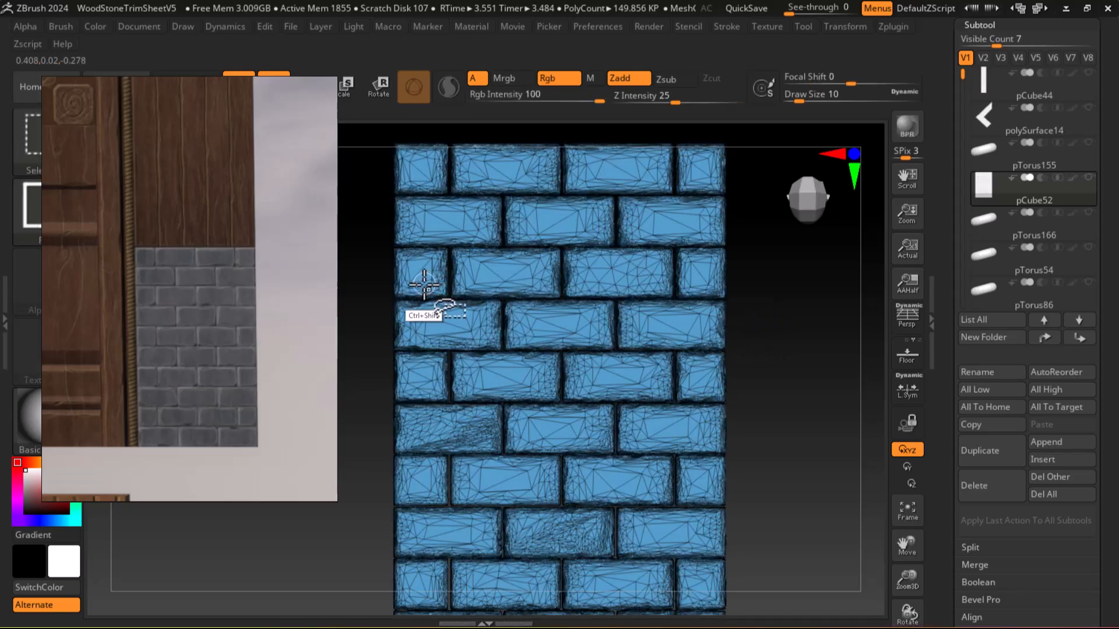
pyautogui.moveTo(944, 407); pyautogui.dragTo(922, 253)
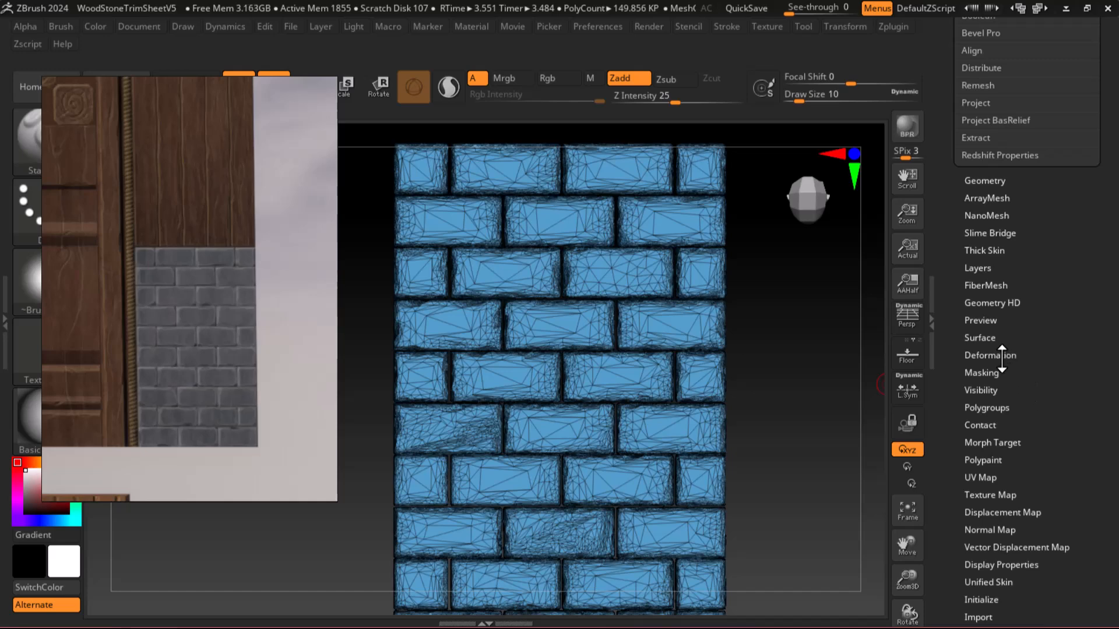
pyautogui.click(996, 408)
pyautogui.click(986, 226)
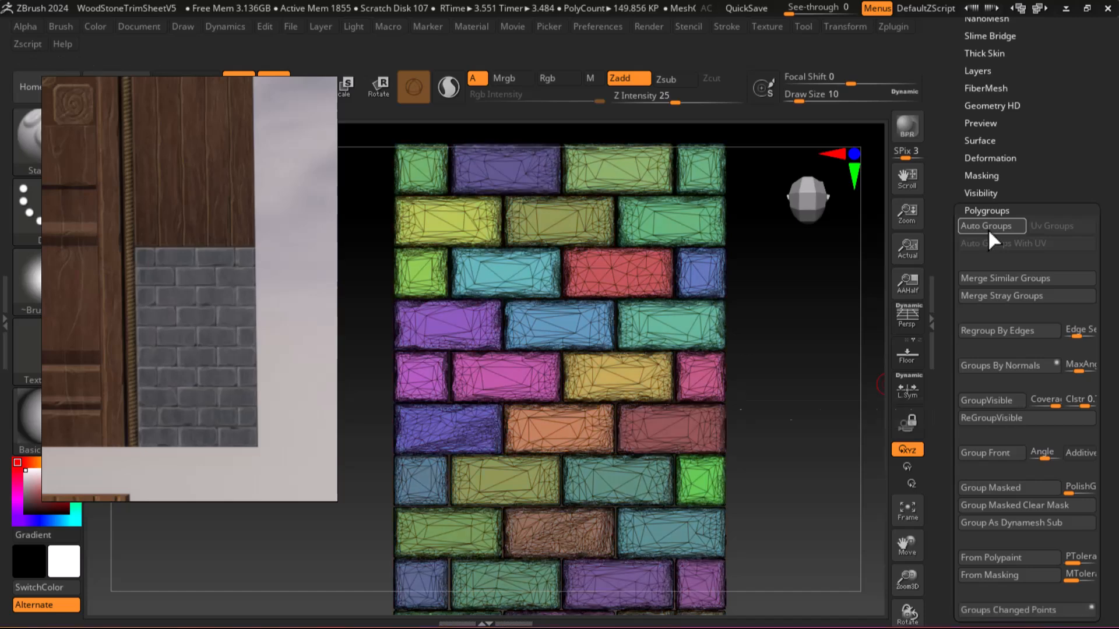
# - Isolate the small brick at the left end of the third row and turn off the polyframe
pyautogui.keyDown('ctrl'); pyautogui.keyDown('shift'); pyautogui.click(417, 277); pyautogui.keyUp('shift'); pyautogui.keyUp('ctrl')
pyautogui.hotkey('shift', 'f')
pyautogui.keyDown('alt'); pyautogui.moveTo(592, 362); pyautogui.dragTo(670, 479); pyautogui.keyUp('alt')
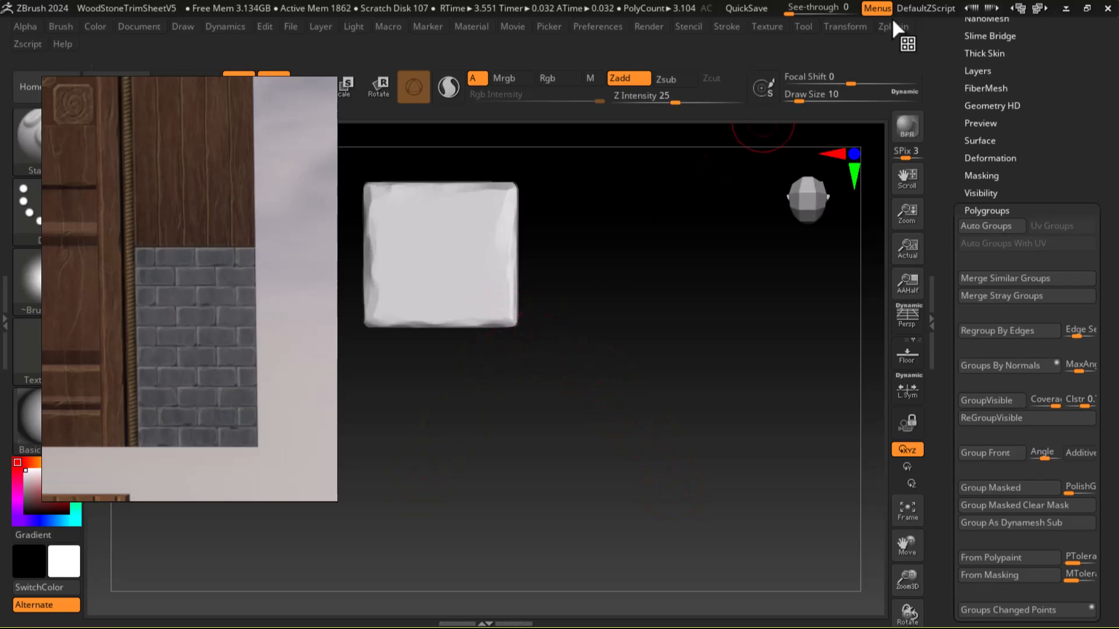
# - Load the compact brush and materials layout and chip the isolated brick's lower right corner with TrimDynamic, reducing the draw size to 5
pyautogui.click(1039, 8)
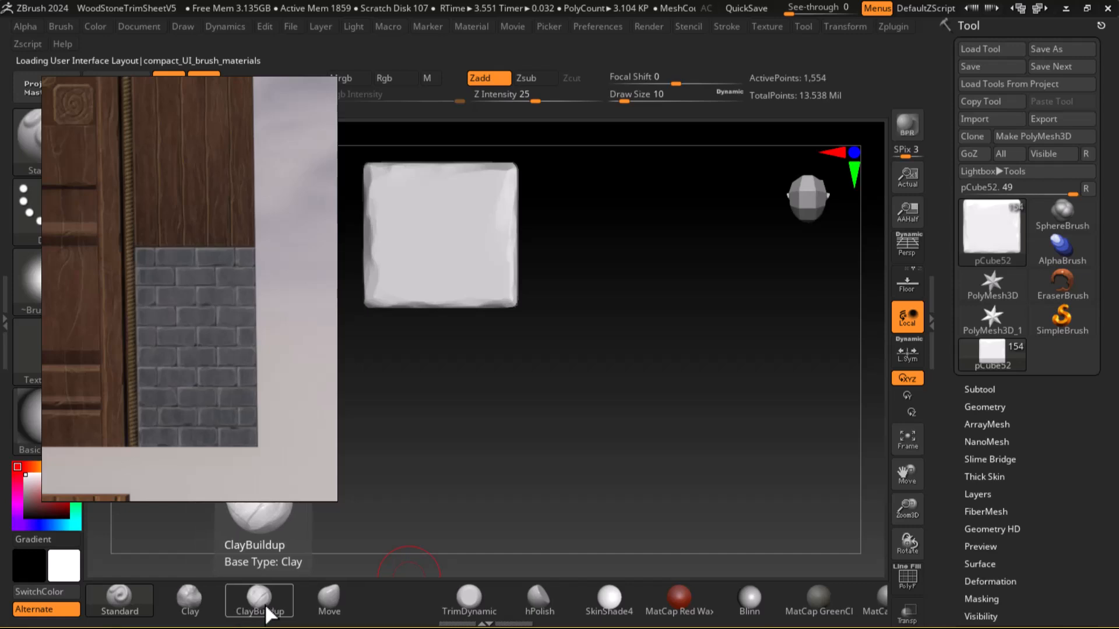
pyautogui.click(481, 596)
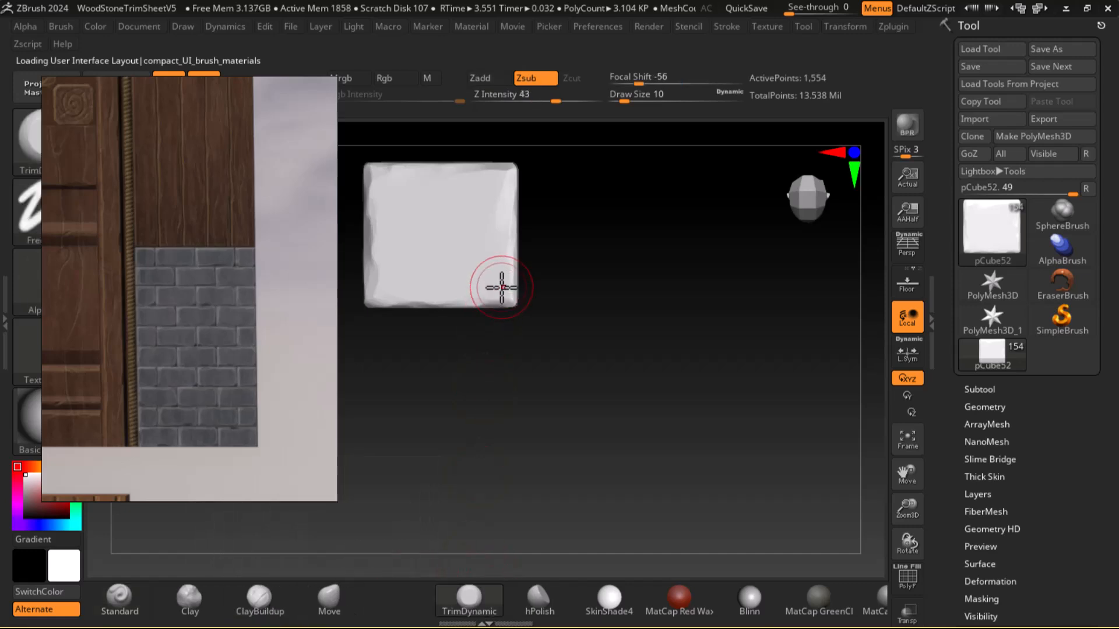
pyautogui.moveTo(483, 312); pyautogui.dragTo(512, 296)
pyautogui.keyDown('alt'); pyautogui.moveTo(657, 338); pyautogui.dragTo(671, 381); pyautogui.keyUp('alt')
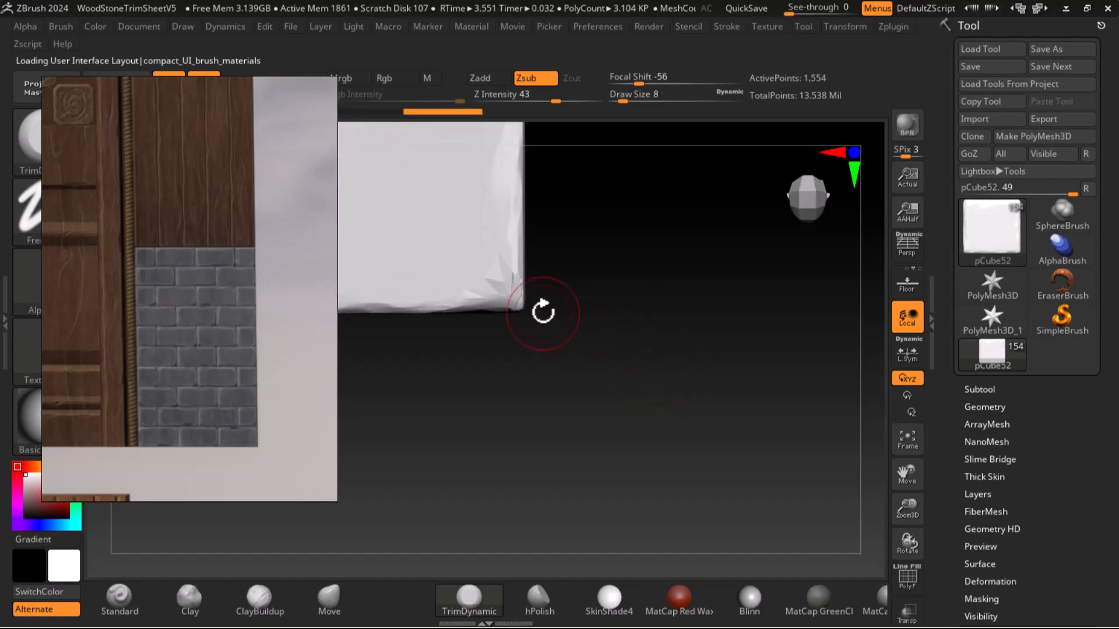
pyautogui.moveTo(502, 284)
pyautogui.mouseDown()
pyautogui.moveTo(502, 275)
pyautogui.moveTo(471, 299)
pyautogui.moveTo(509, 285)
pyautogui.moveTo(468, 307)
pyautogui.moveTo(510, 289)
pyautogui.mouseUp()
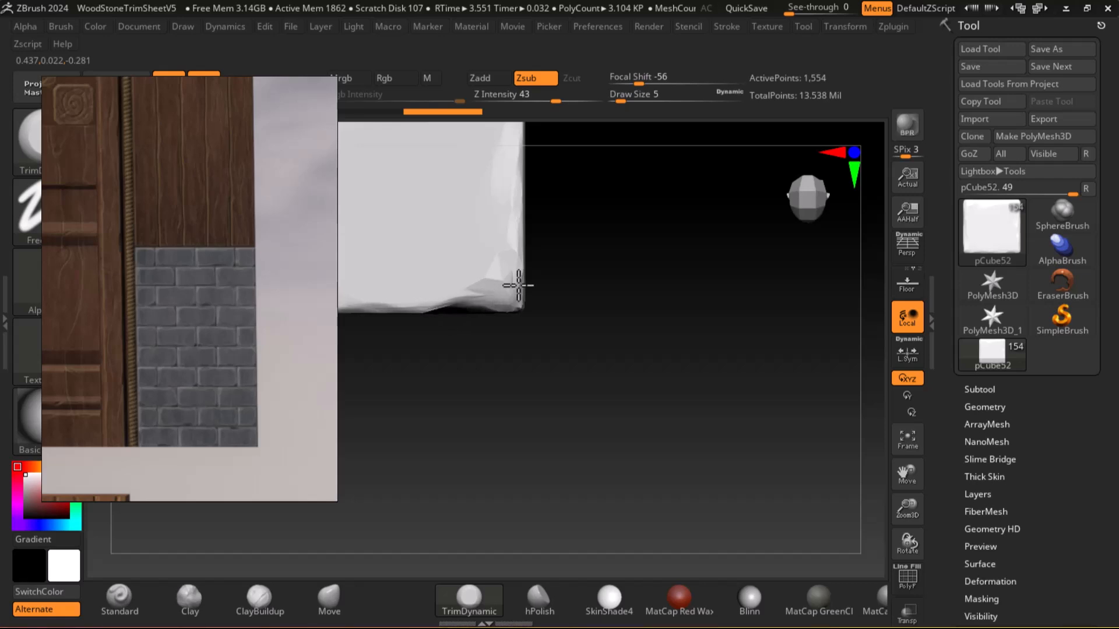
pyautogui.keyDown('alt'); pyautogui.moveTo(740, 382); pyautogui.dragTo(680, 283); pyautogui.keyUp('alt')
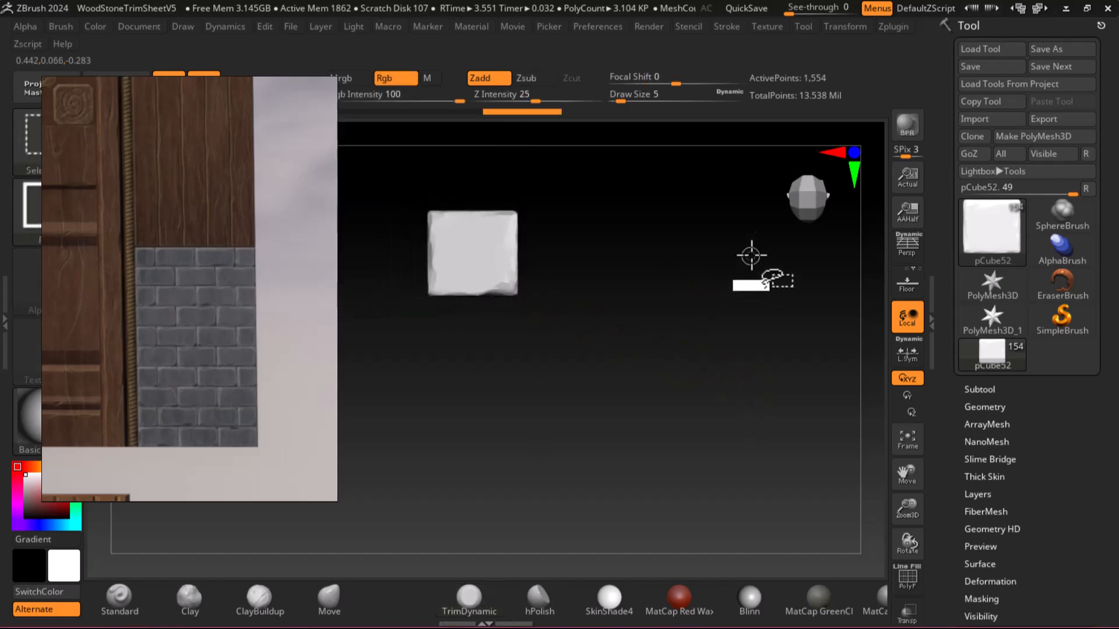
# - Unhide the wall, isolate the third full-row brick in the third row, and chip its lower edge with TrimDynamic
pyautogui.keyDown('ctrl'); pyautogui.keyDown('shift'); pyautogui.click(686, 185); pyautogui.keyUp('shift'); pyautogui.keyUp('ctrl')
pyautogui.keyDown('alt'); pyautogui.moveTo(367, 292); pyautogui.dragTo(362, 263); pyautogui.keyUp('alt')
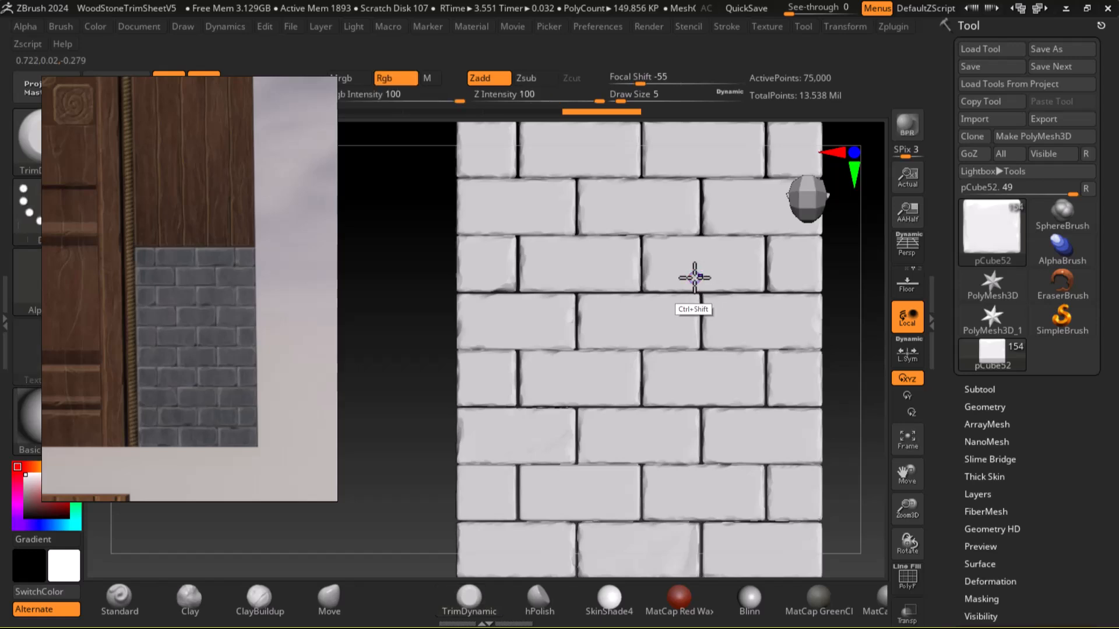
pyautogui.keyDown('ctrl'); pyautogui.keyDown('shift'); pyautogui.click(696, 278); pyautogui.keyUp('shift'); pyautogui.keyUp('ctrl')
pyautogui.keyDown('alt'); pyautogui.moveTo(693, 341); pyautogui.dragTo(721, 411); pyautogui.keyUp('alt')
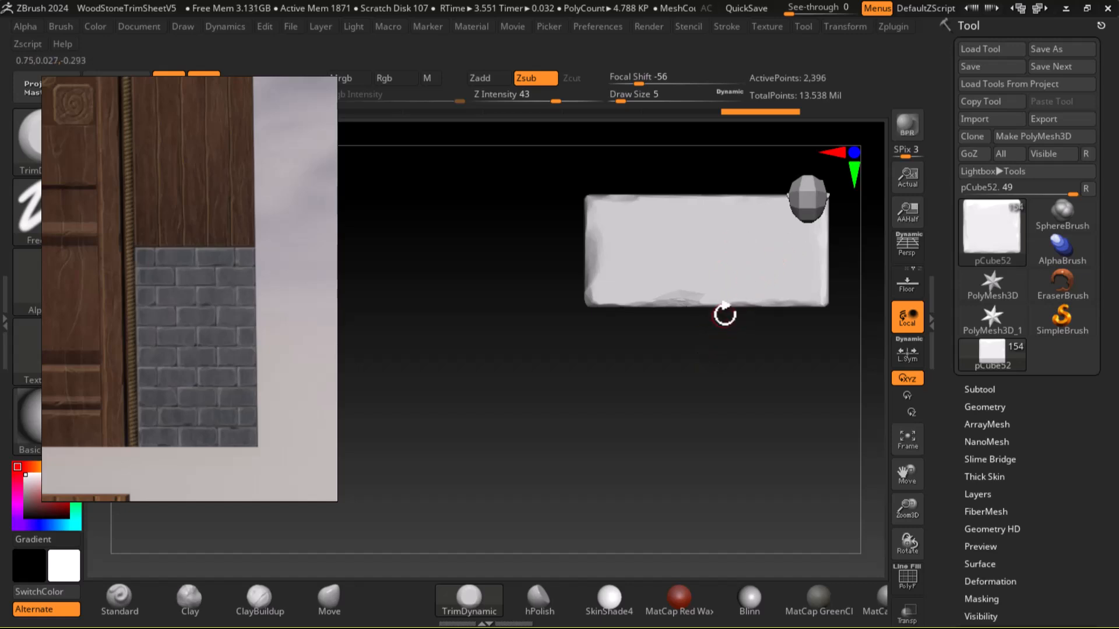
# - Unhide the remaining bricks and frame the complete brick wall
pyautogui.keyDown('ctrl'); pyautogui.keyDown('shift'); pyautogui.click(440, 266); pyautogui.keyUp('shift'); pyautogui.keyUp('ctrl')
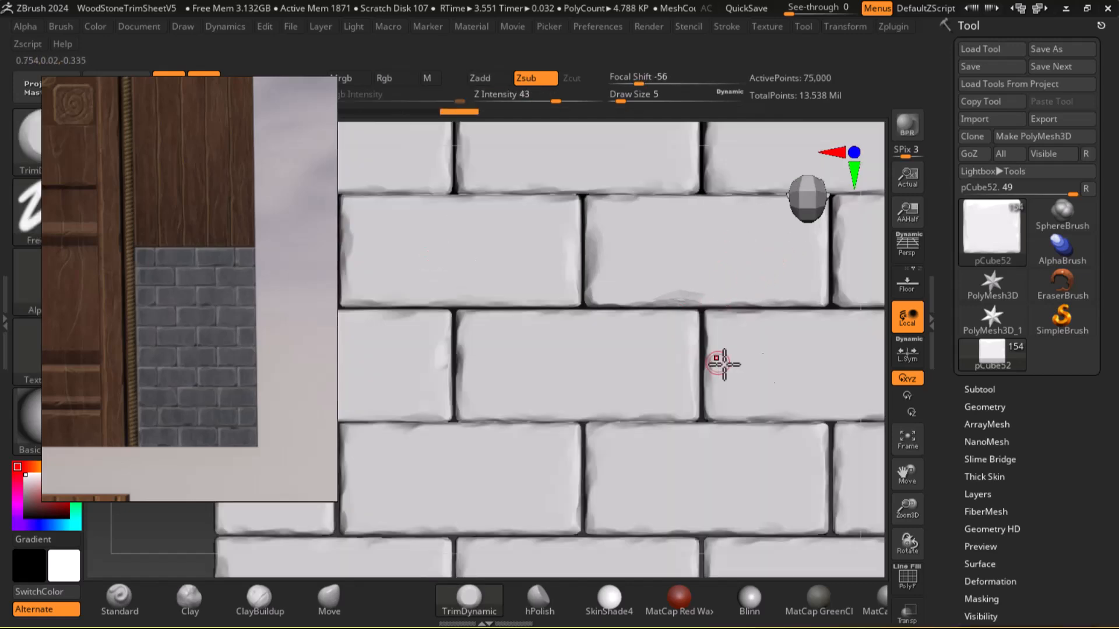
pyautogui.press('f')
pyautogui.moveTo(731, 338); pyautogui.dragTo(755, 325)
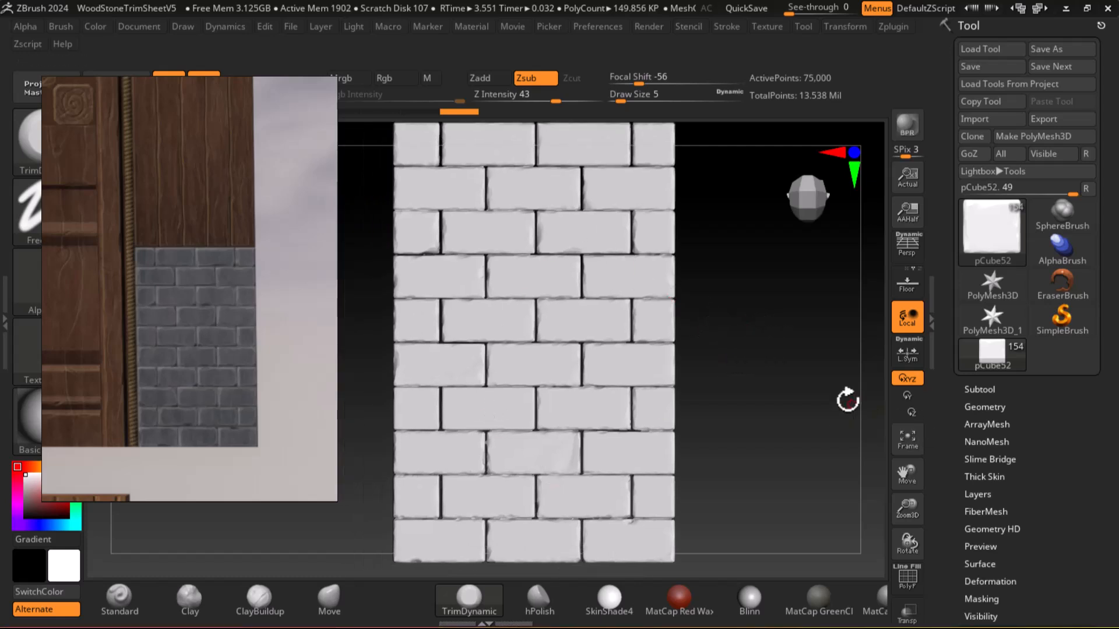
# - Make all the trim sheet subtools visible again and put away the reference image
pyautogui.click(980, 389)
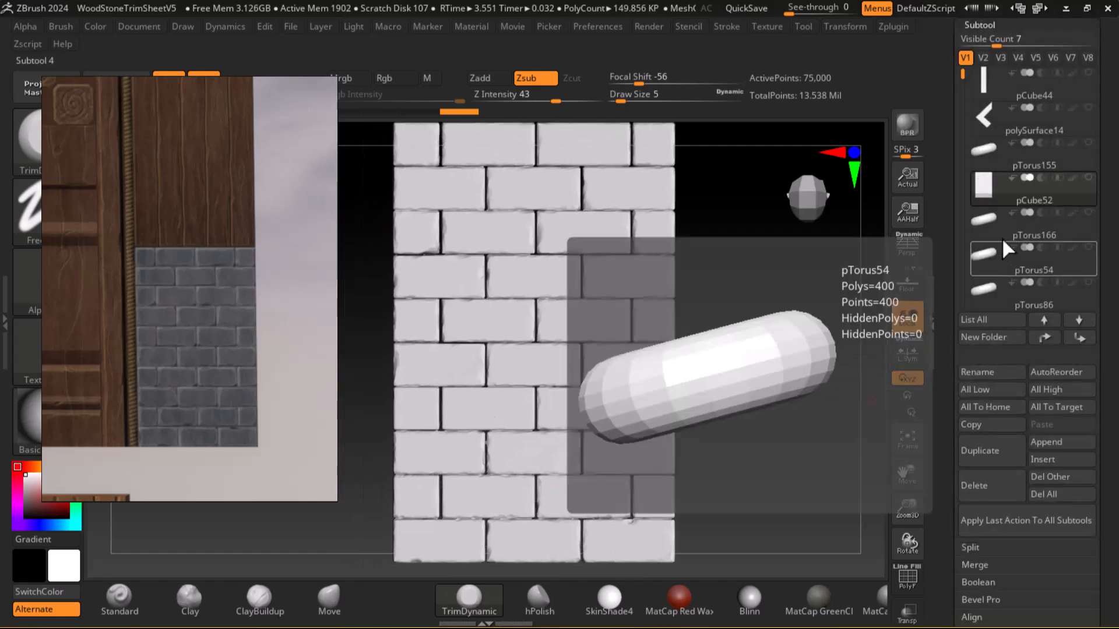
pyautogui.moveTo(985, 202)
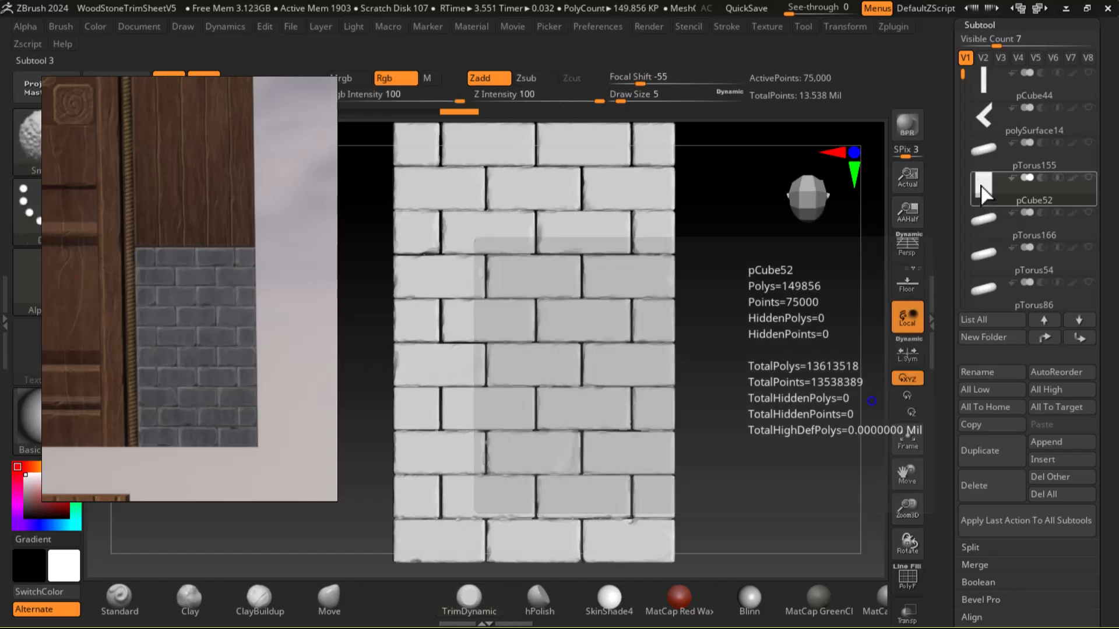
pyautogui.scroll(-6, 750, 413)
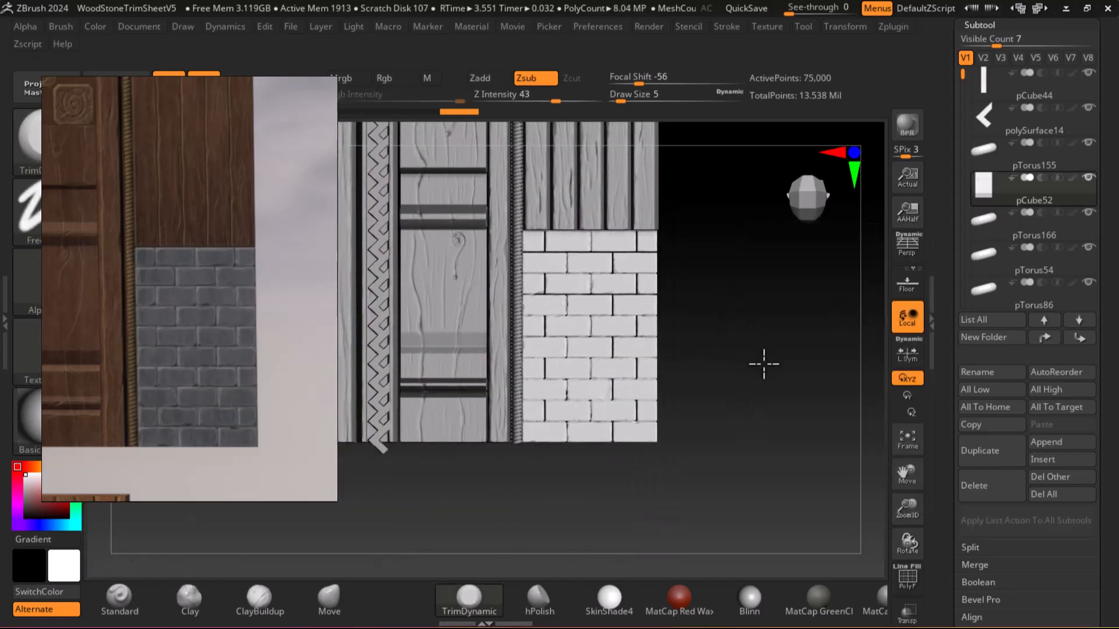
pyautogui.scroll(-6, 792, 332)
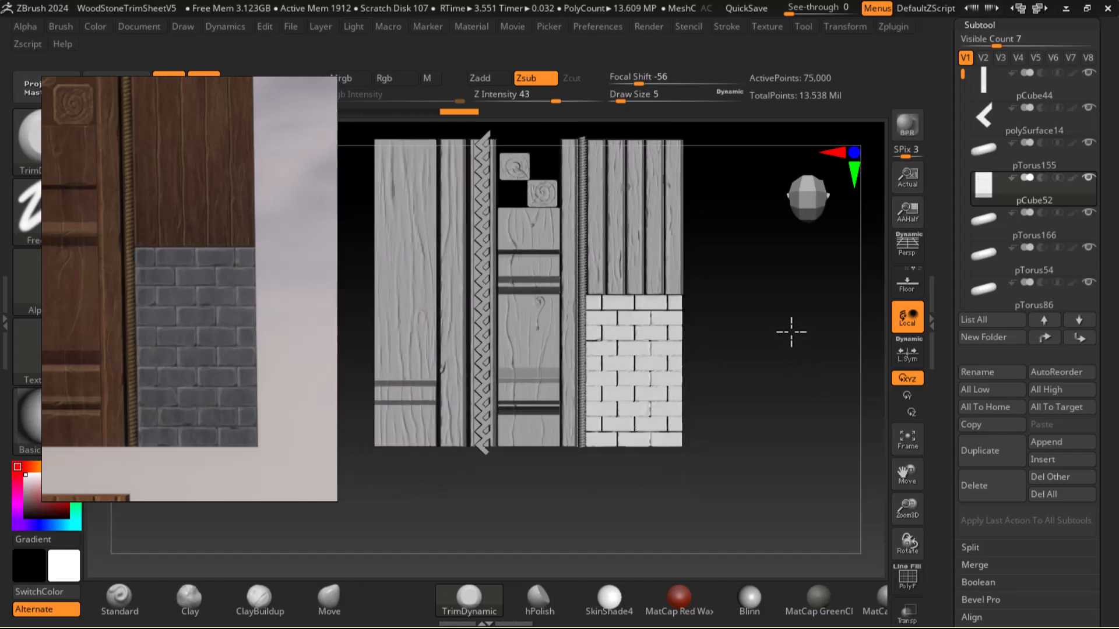
pyautogui.scroll(4, 790, 361)
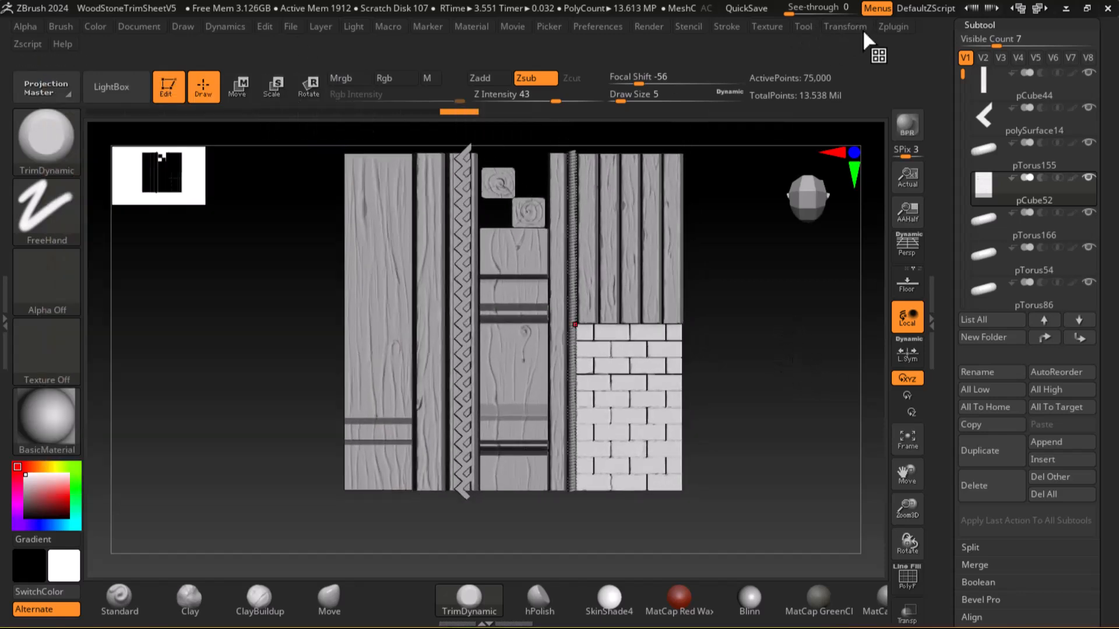
# - Dock the Zplugin palette beside the canvas and expand its FBX ExportImport options
pyautogui.click(892, 27)
pyautogui.moveTo(884, 48); pyautogui.dragTo(2, 163)
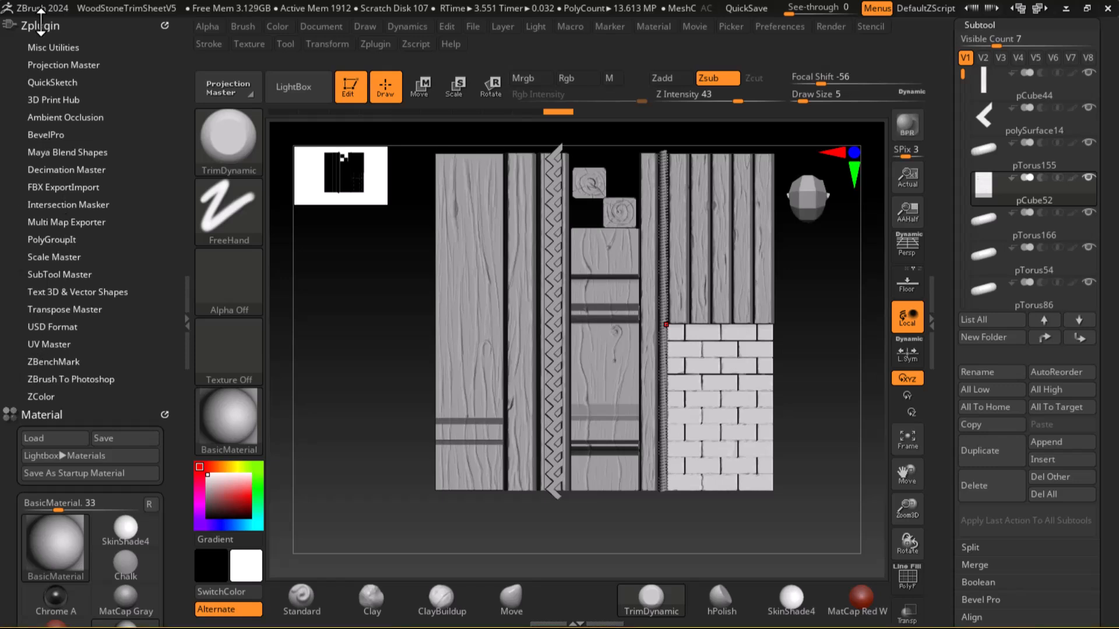
pyautogui.click(52, 188)
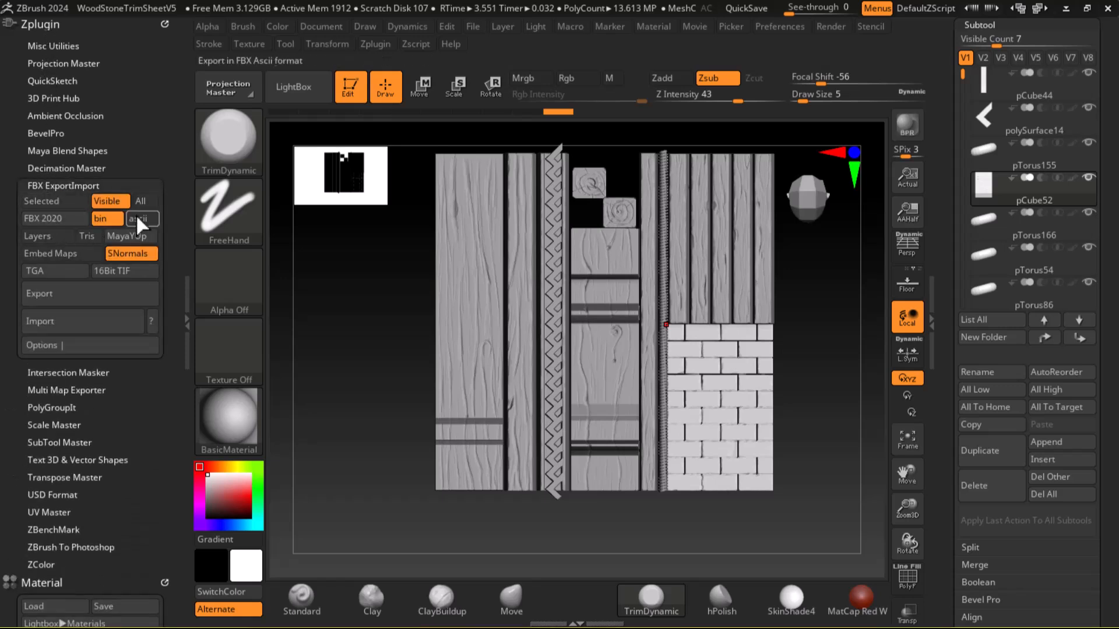
# - Export the visible subtools as a binary FBX named TrimSheetHighPolyV2ZToS.fbx in the Trimsheet folder
pyautogui.click(65, 300)
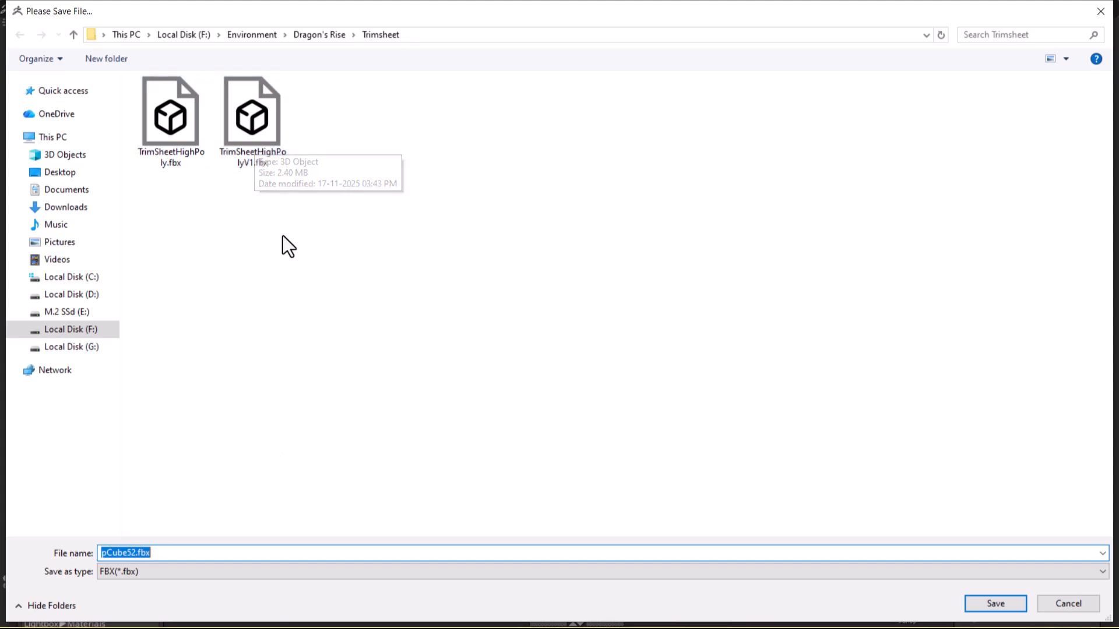
pyautogui.click(222, 140)
pyautogui.click(188, 553)
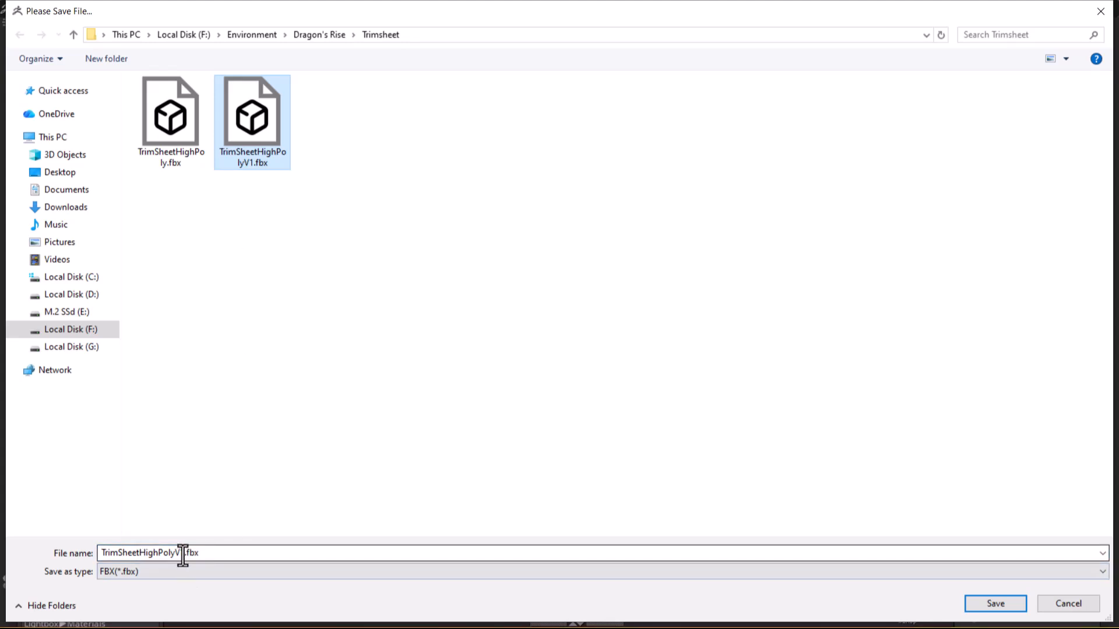
pyautogui.doubleClick(183, 553)
pyautogui.click(186, 553)
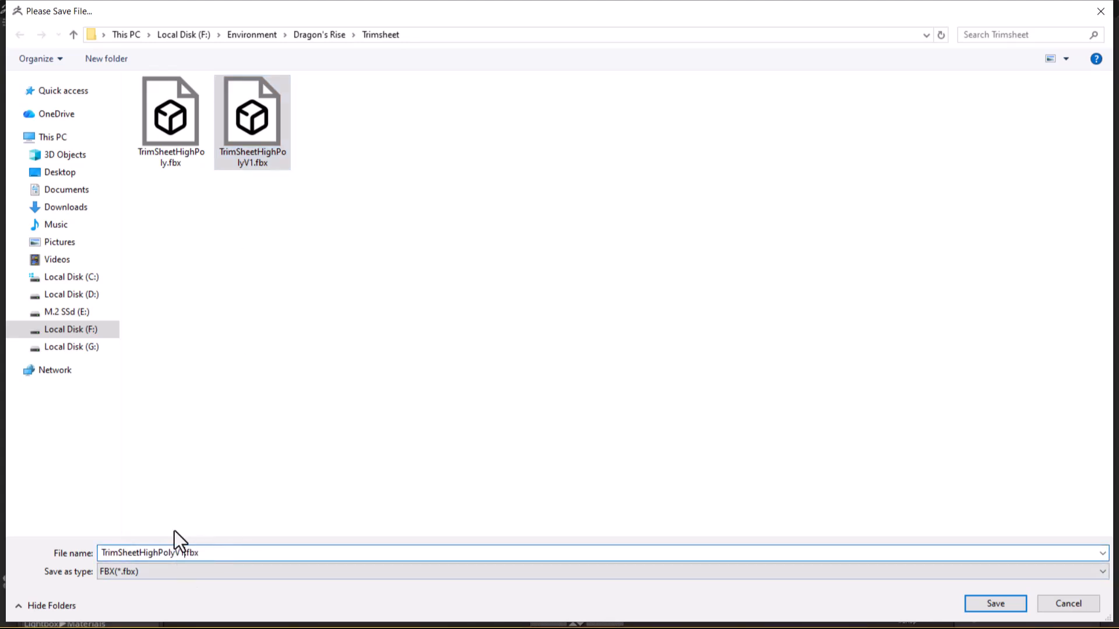
pyautogui.press('BackSpace')
pyautogui.write('2')
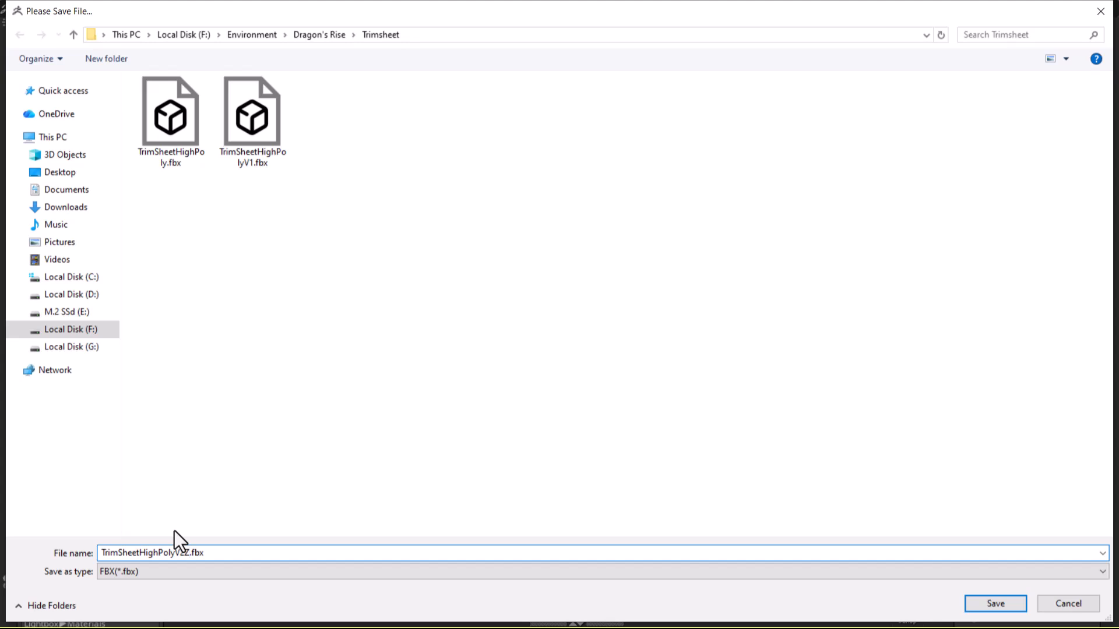
pyautogui.write('ZTOS')
pyautogui.press('BackSpace')
pyautogui.press('BackSpace')
pyautogui.write('oS')
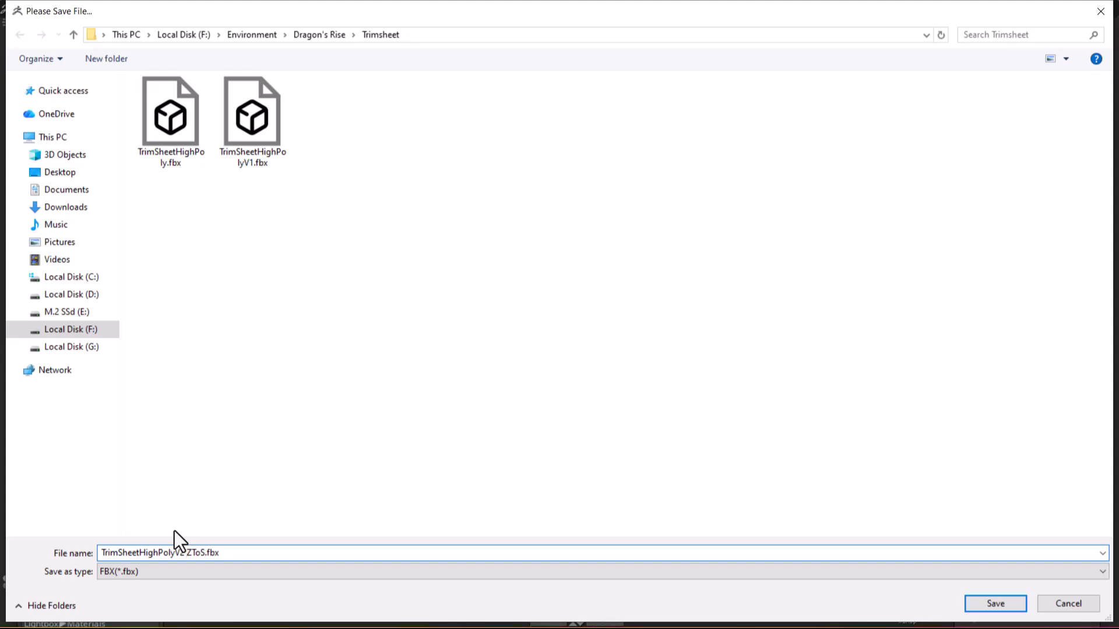
pyautogui.press('Return')
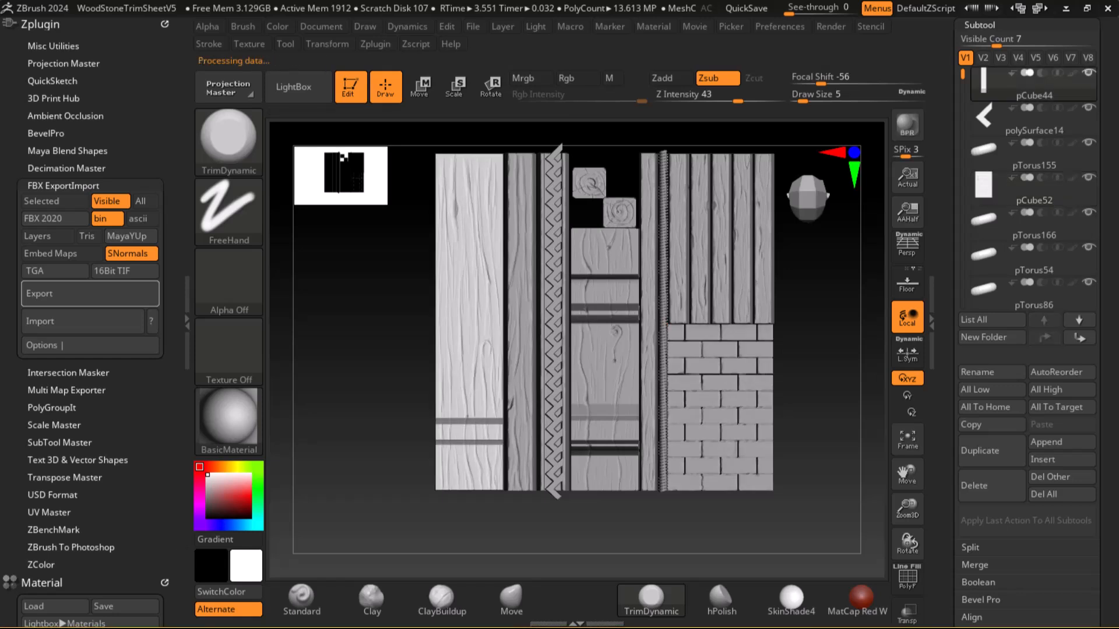
# - Switch to Maya, hide the TrimSheetHighPoly display layer, and select the LowPoly plane
pyautogui.hotkey('alt', 'Tab')
pyautogui.click(679, 237)
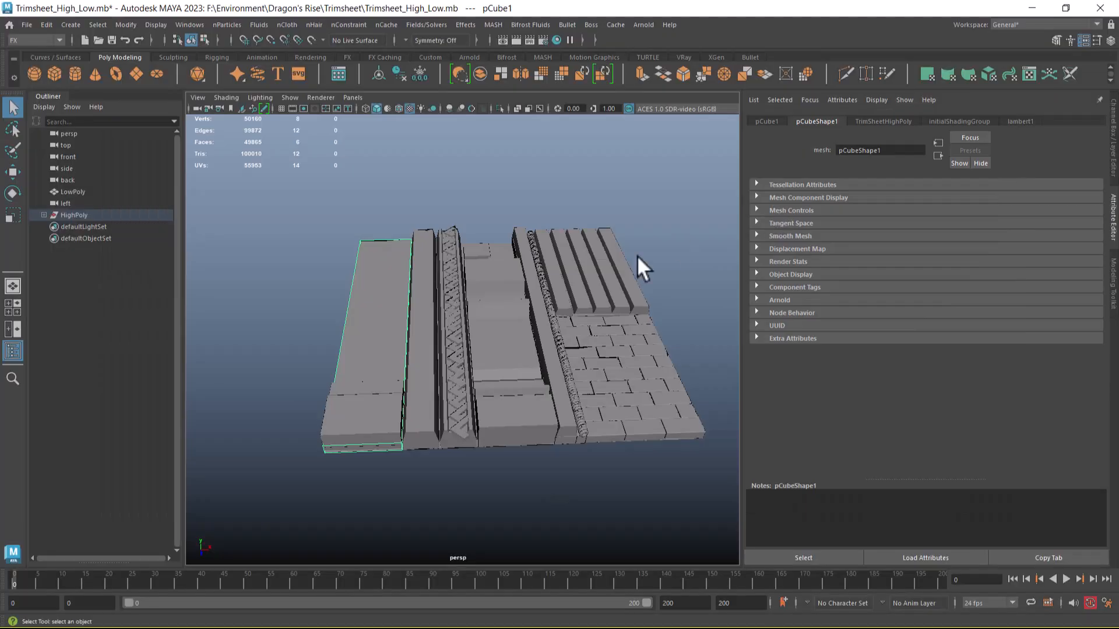
pyautogui.click(506, 513)
pyautogui.click(1110, 41)
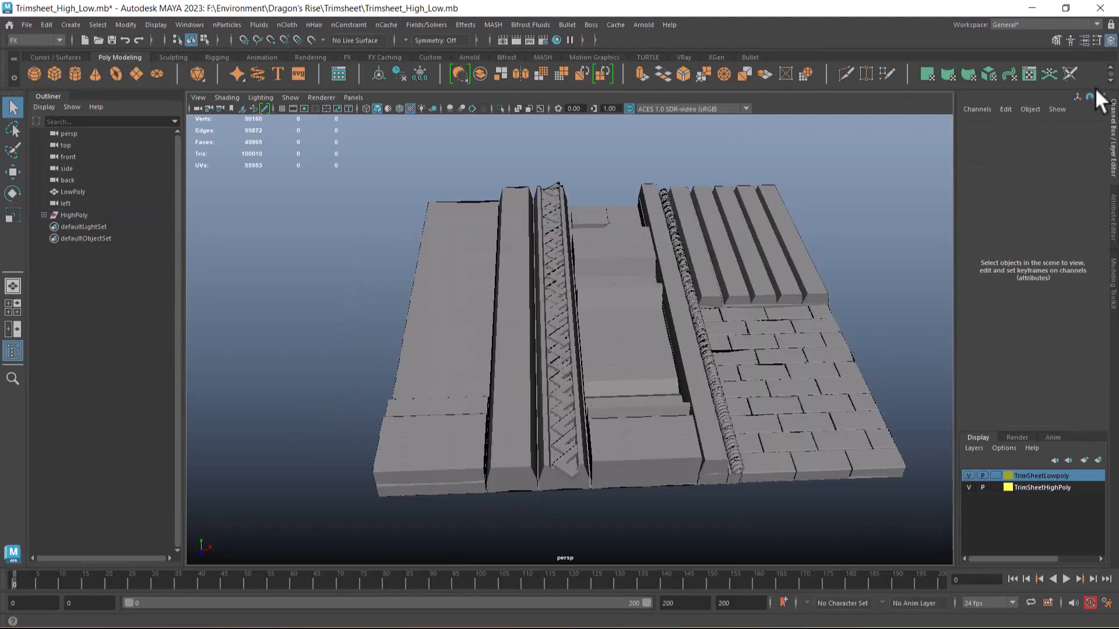
pyautogui.click(967, 475)
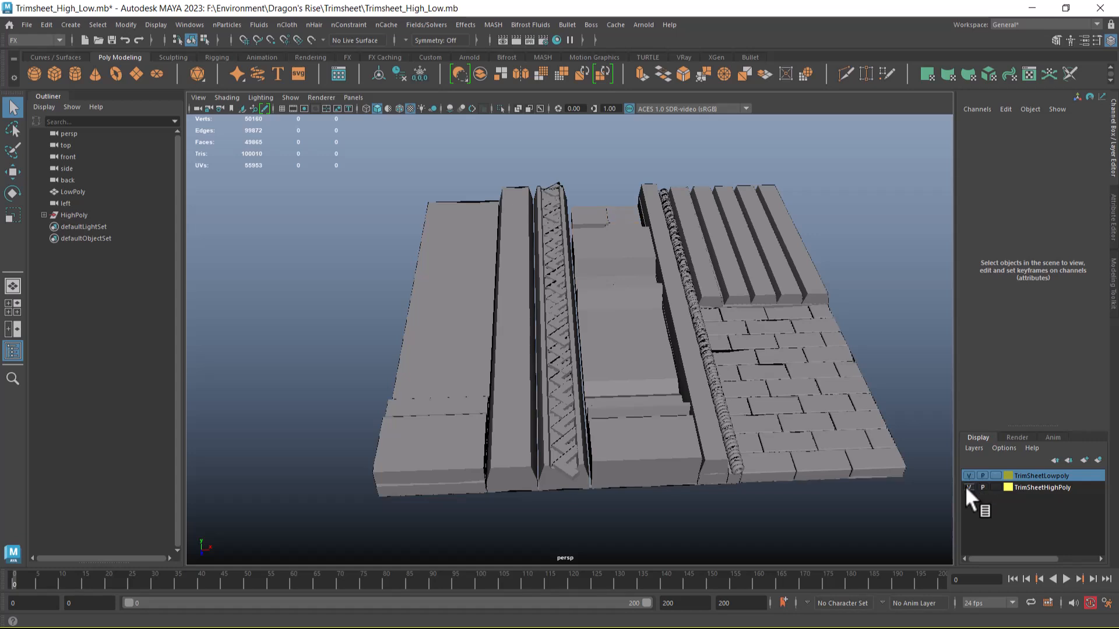
pyautogui.click(969, 488)
pyautogui.click(708, 425)
pyautogui.scroll(-3, 708, 424)
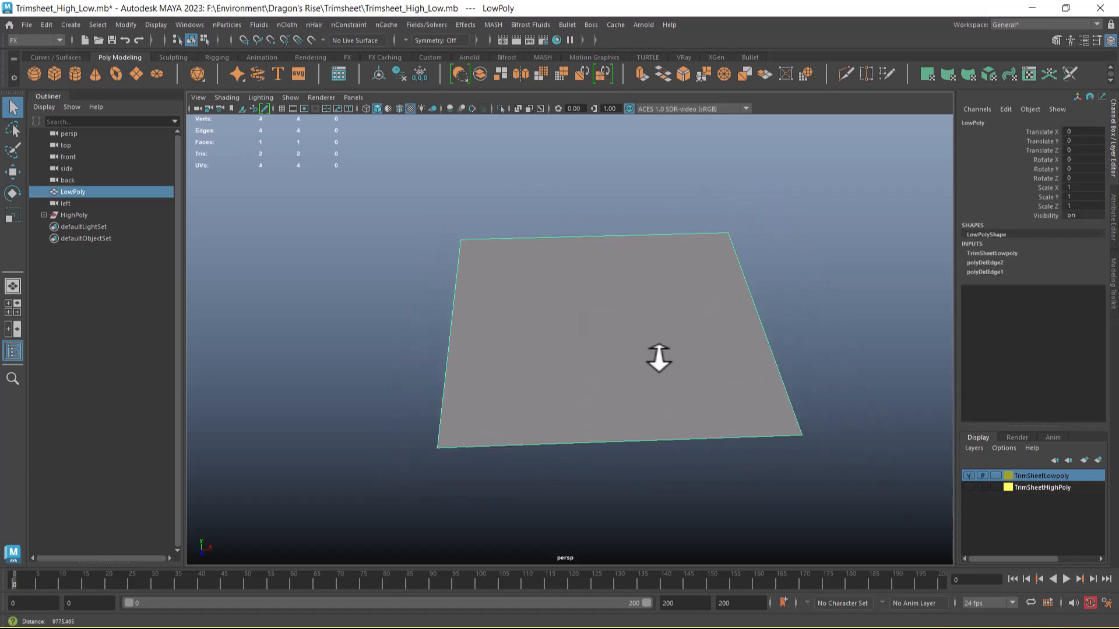
pyautogui.keyDown('alt'); pyautogui.moveTo(659, 357); pyautogui.dragTo(582, 392, button='middle'); pyautogui.keyUp('alt')
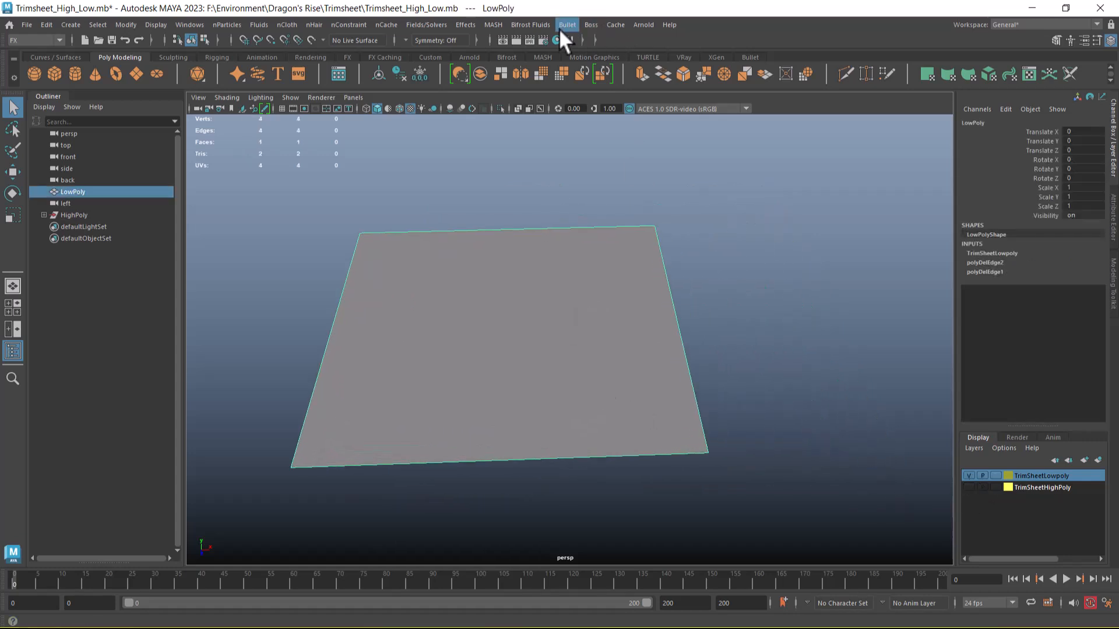
# - Switch to the Modeling menu set and inspect the LowPoly plane's UV layout in the UV Editor
pyautogui.click(44, 38)
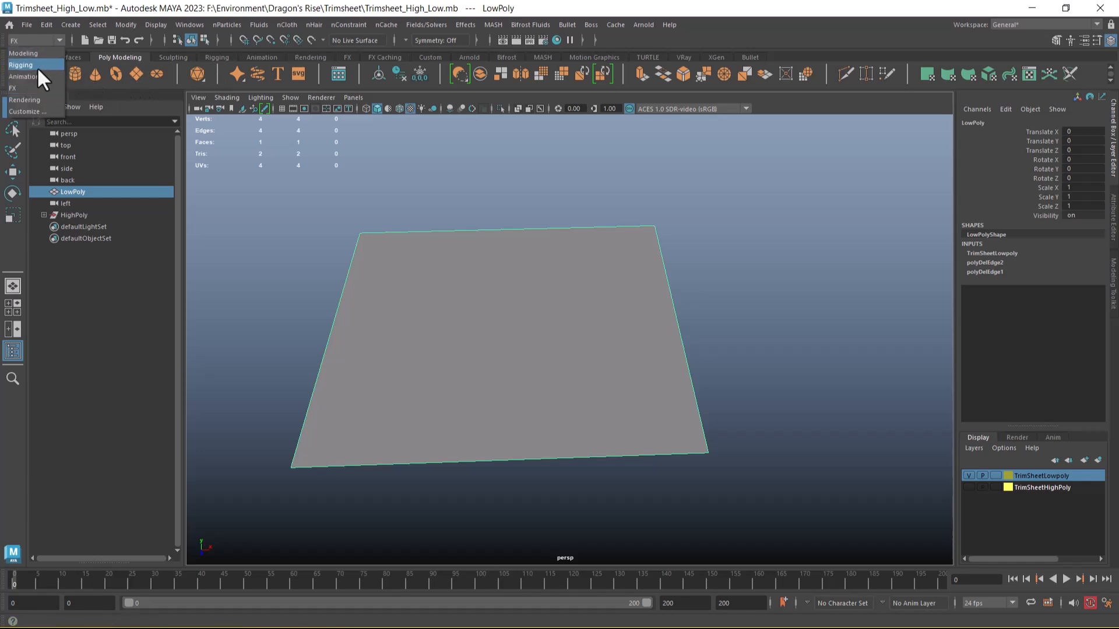
pyautogui.click(24, 53)
pyautogui.click(465, 24)
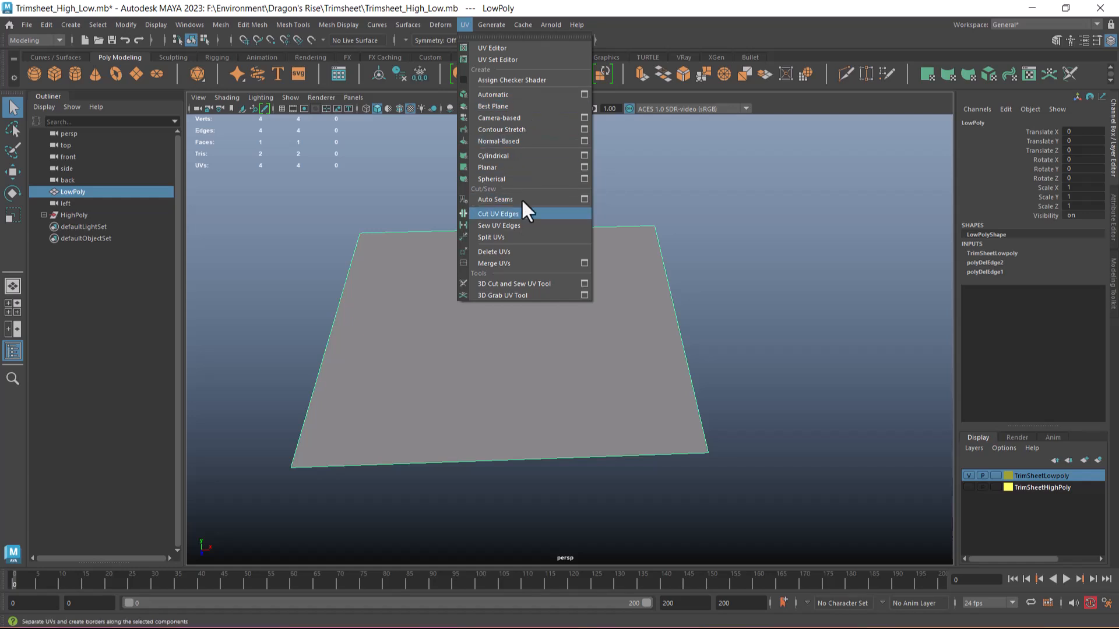
pyautogui.click(504, 48)
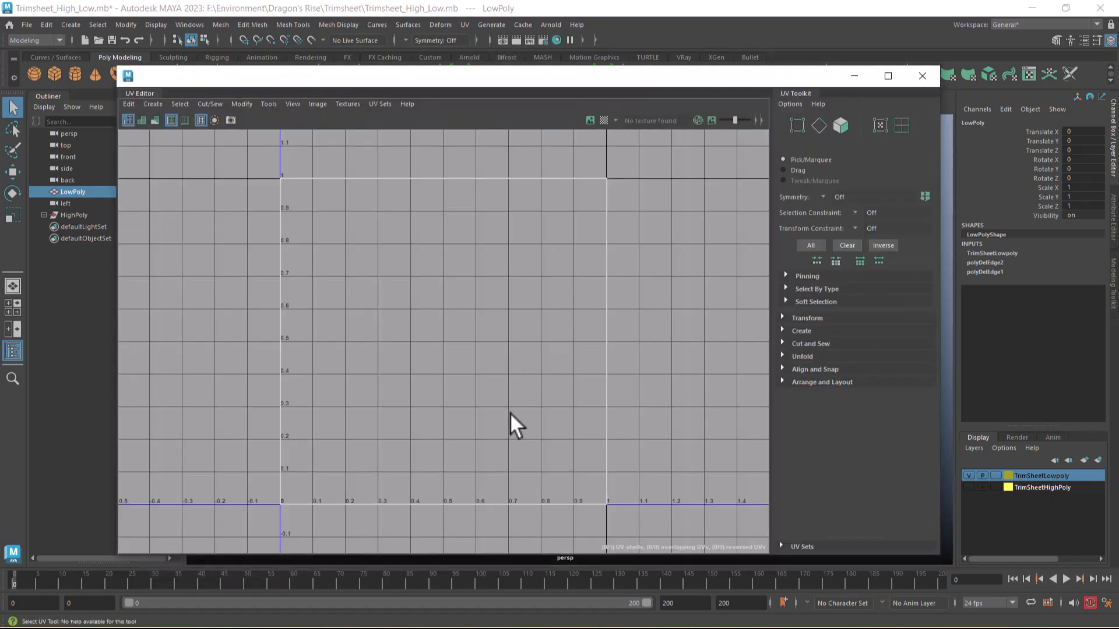
pyautogui.keyDown('alt'); pyautogui.moveTo(513, 425); pyautogui.dragTo(457, 304, button='right'); pyautogui.keyUp('alt')
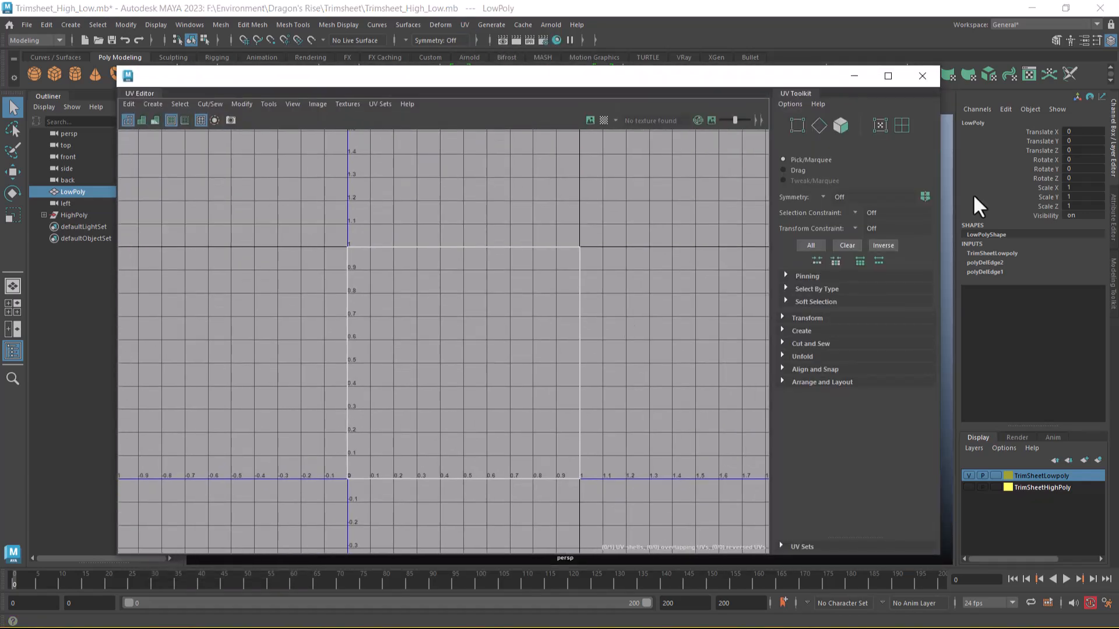
pyautogui.click(922, 76)
# - With the LowPoly plane selected, start an FBX Export Selection and browse to the Dragon's Rise\Trimsheet folder
pyautogui.moveTo(466, 271); pyautogui.dragTo(588, 221, button='right')
pyautogui.click(575, 349)
pyautogui.keyDown('alt'); pyautogui.moveTo(574, 348); pyautogui.dragTo(579, 350); pyautogui.keyUp('alt')
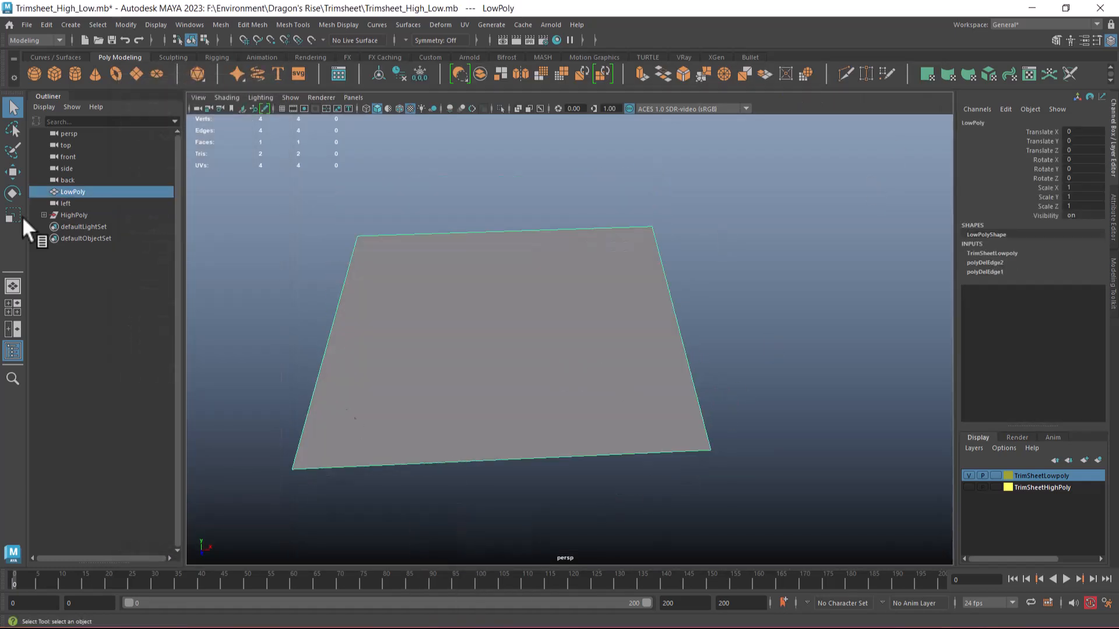
pyautogui.click(27, 26)
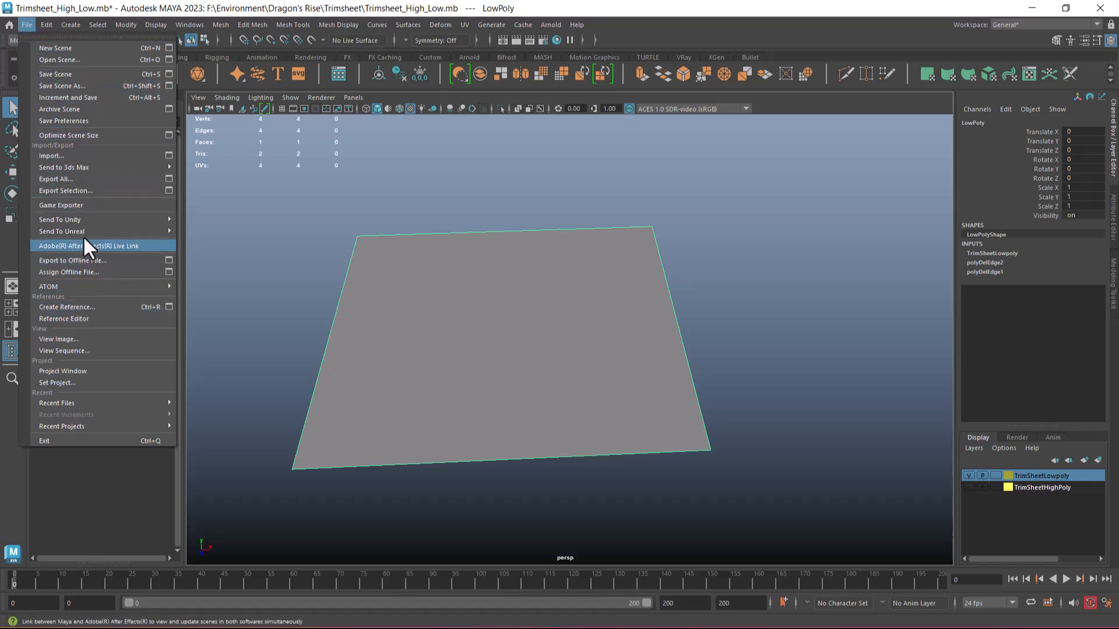
pyautogui.click(89, 190)
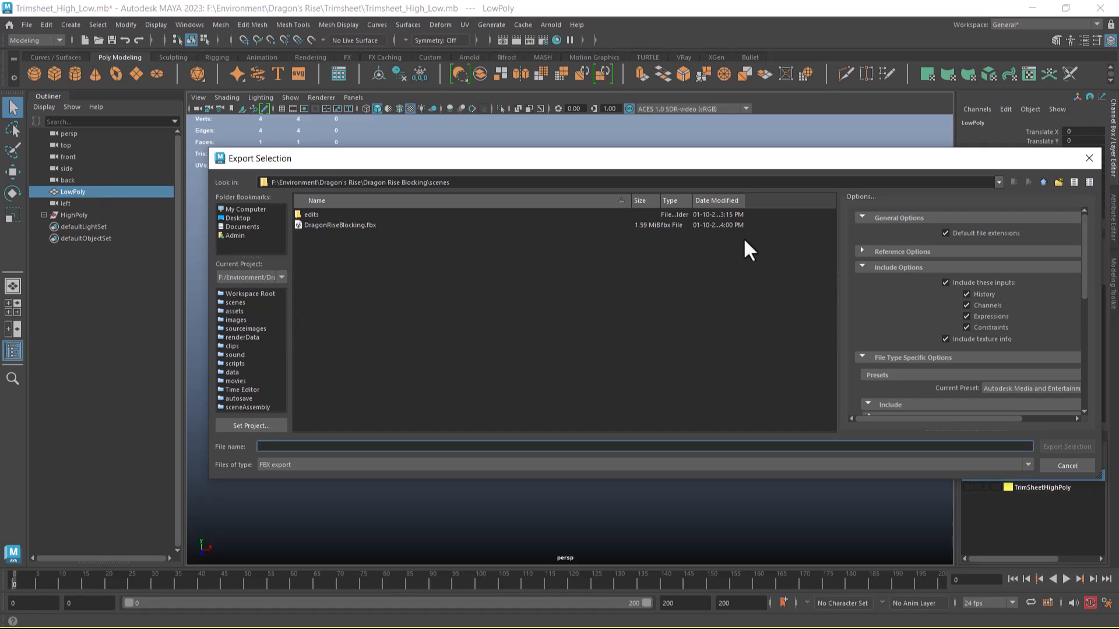
pyautogui.click(1043, 182)
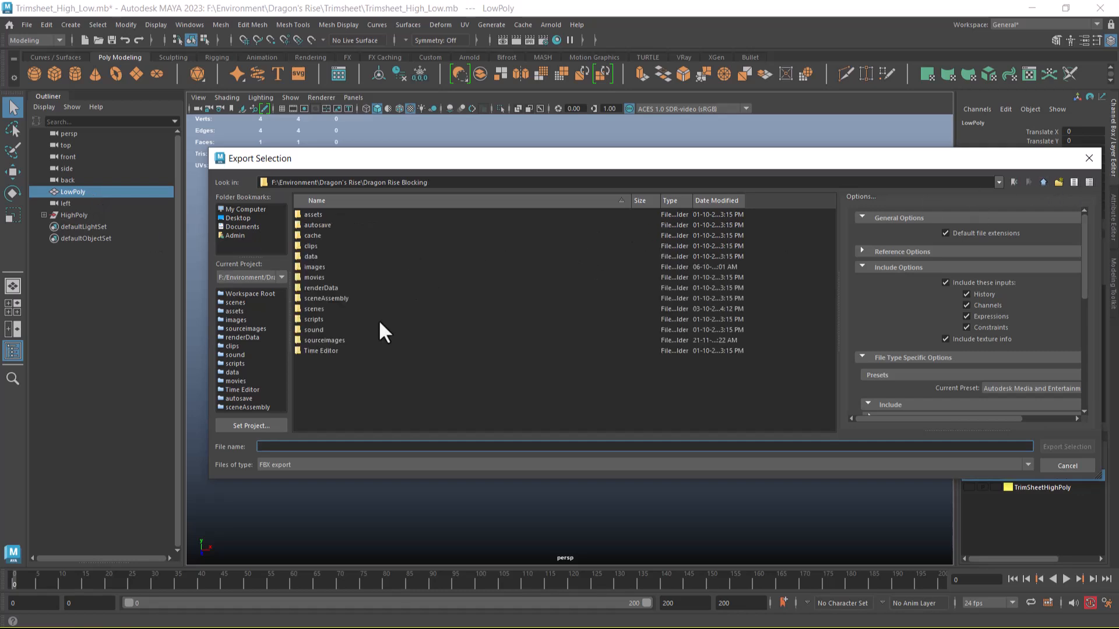
pyautogui.click(1044, 182)
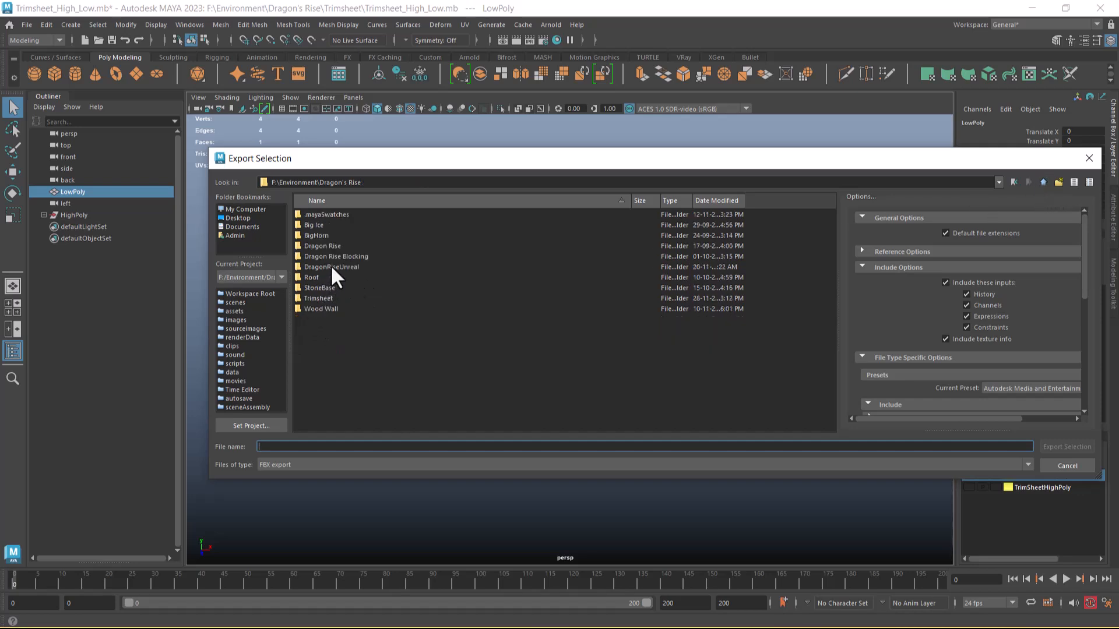
pyautogui.doubleClick(325, 298)
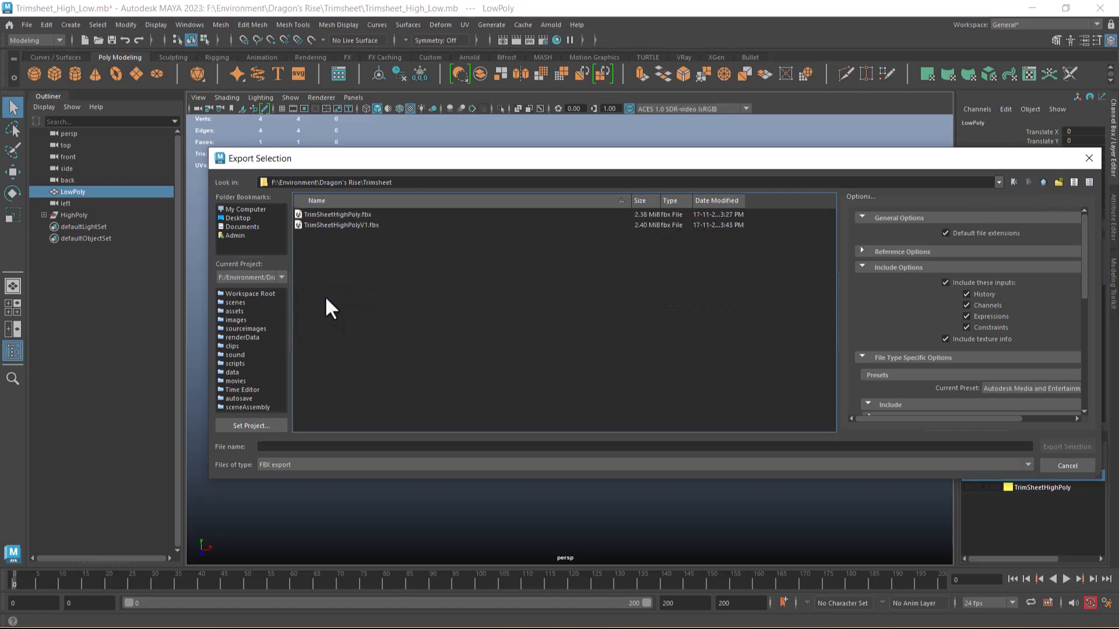
# - Name the export file TrimSheetLowPoly.fbx and export the selected plane
pyautogui.click(325, 215)
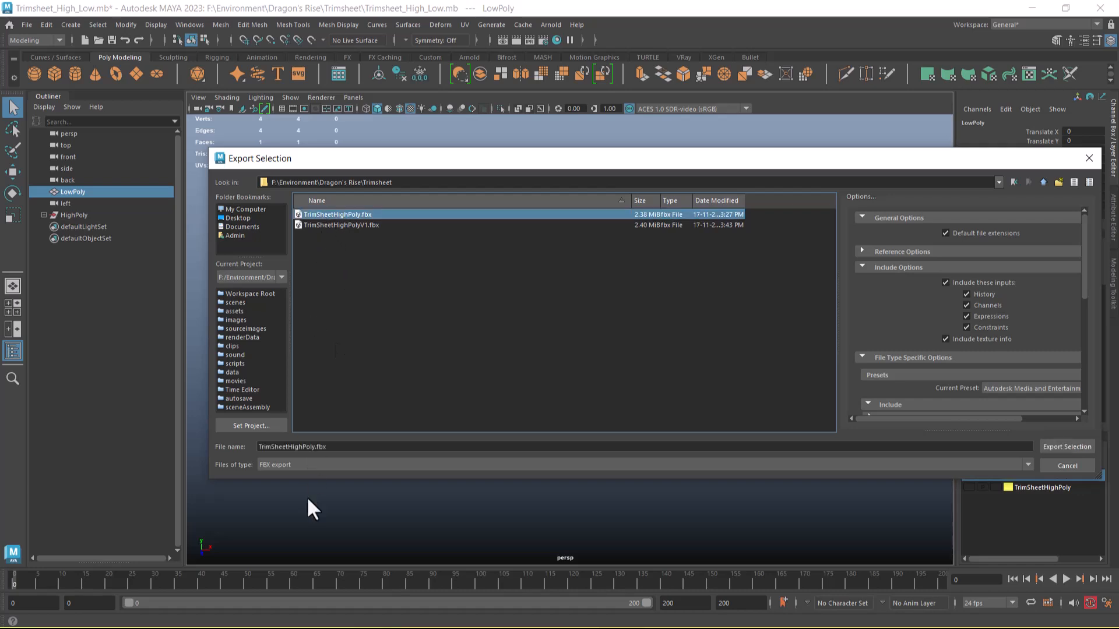
pyautogui.click(305, 447)
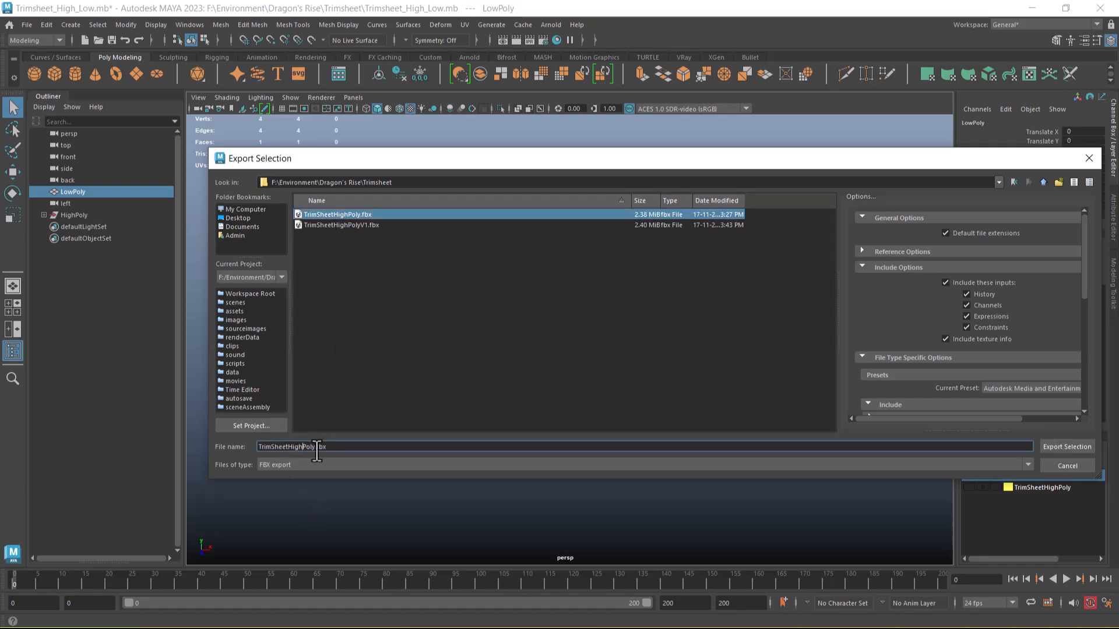
pyautogui.press('BackSpace')
pyautogui.press('BackSpace')
pyautogui.press('BackSpace')
pyautogui.press('BackSpace')
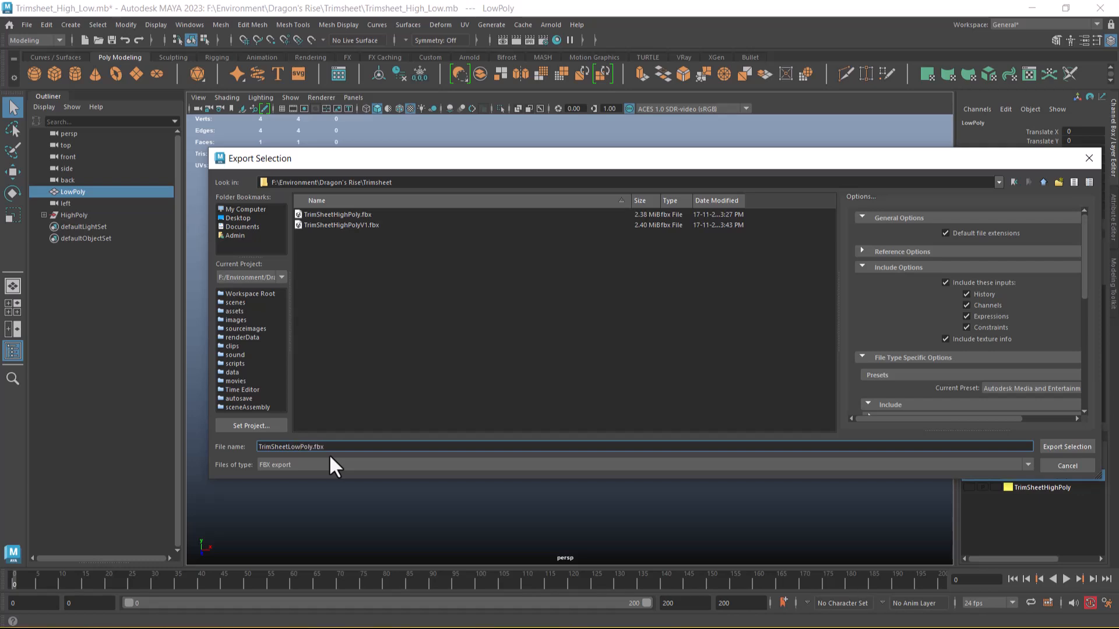
pyautogui.press('Return')
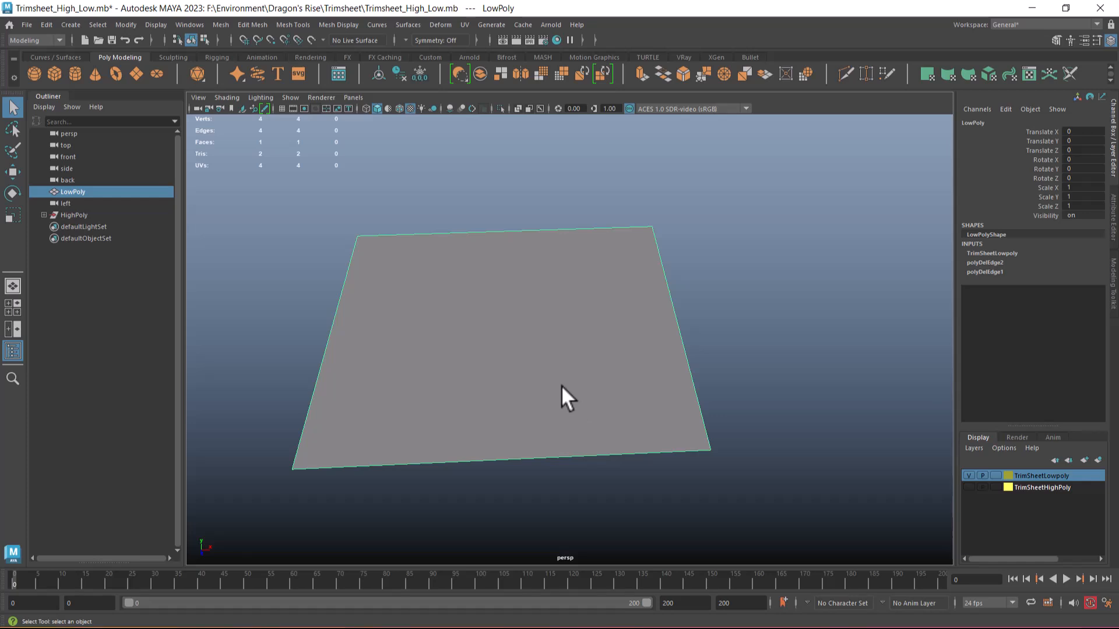
# - Switch to Adobe Substance 3D Painter and dismiss its startup window
pyautogui.press('super')
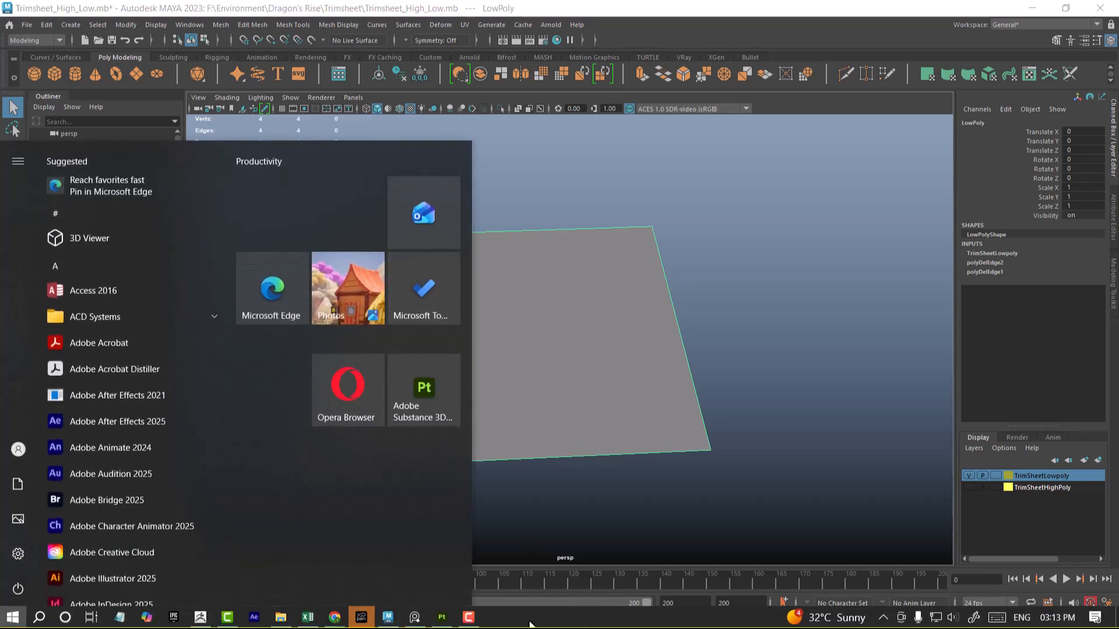
pyautogui.click(442, 617)
pyautogui.click(739, 435)
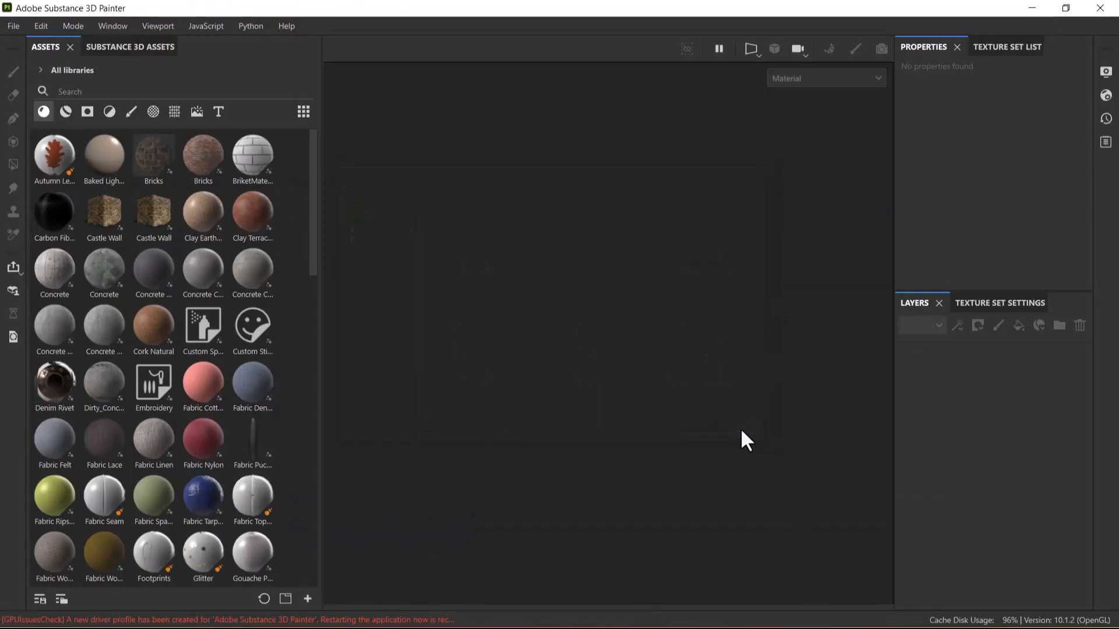
# - Bring up the Dragon rise ref board, examine the textured trim sheet reference, and put the board away
pyautogui.press('super')
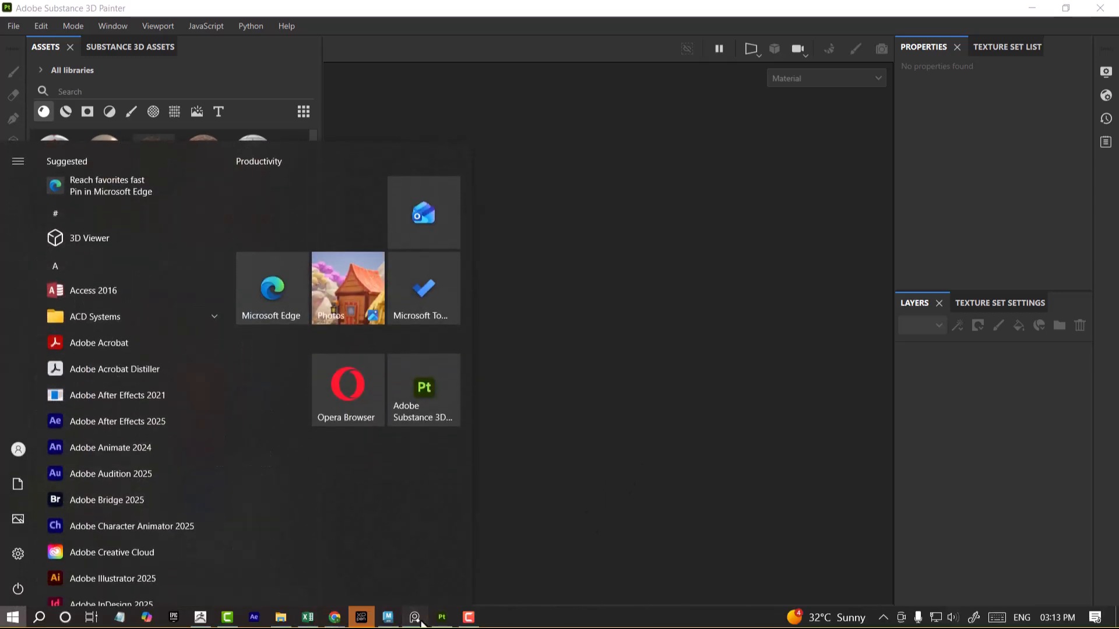
pyautogui.click(419, 619)
pyautogui.scroll(-4, 183, 335)
pyautogui.scroll(2, 162, 330)
pyautogui.moveTo(162, 331); pyautogui.dragTo(243, 338, button='middle')
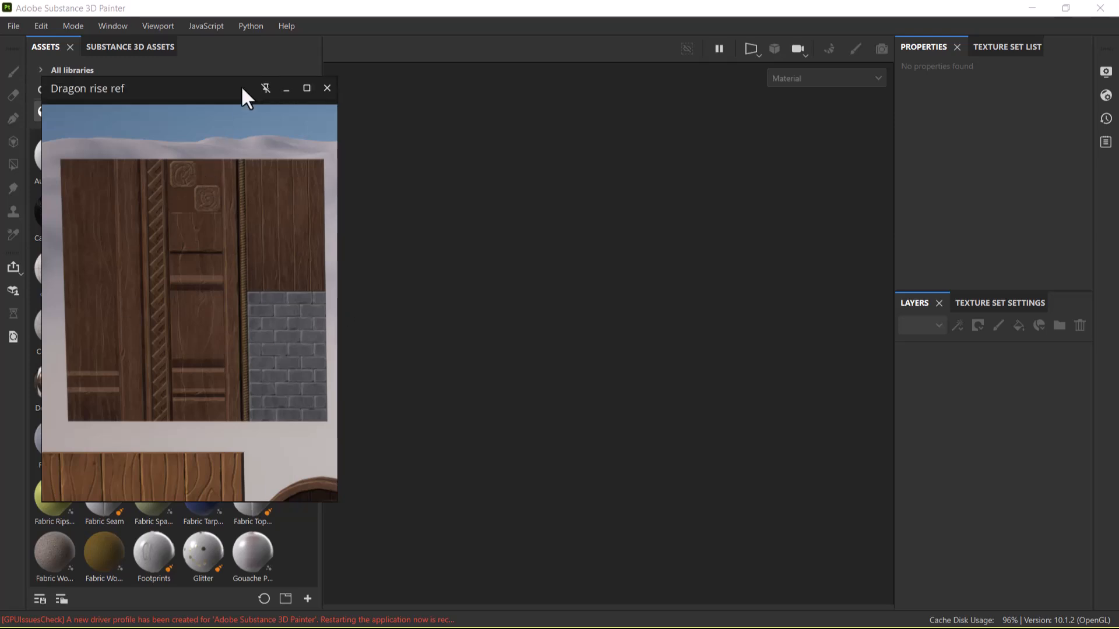
pyautogui.click(281, 91)
# - Start a new project with the ASM - PBR Metallic Roughness template, a 4096 document resolution, and the UV Tile workflow off
pyautogui.click(12, 27)
pyautogui.click(40, 46)
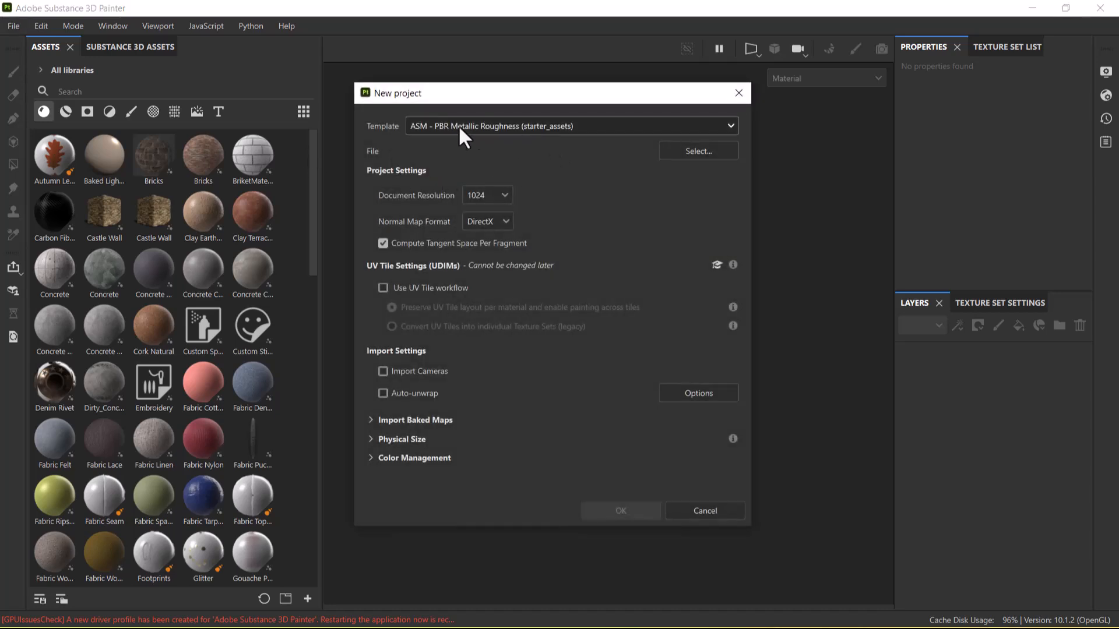
pyautogui.click(536, 134)
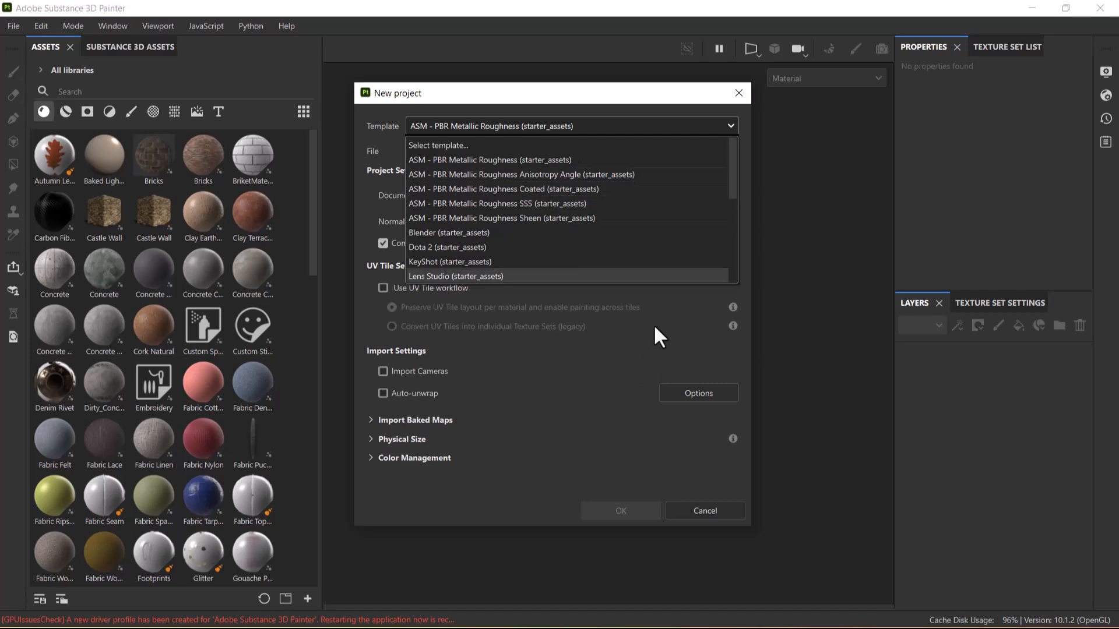
pyautogui.click(669, 321)
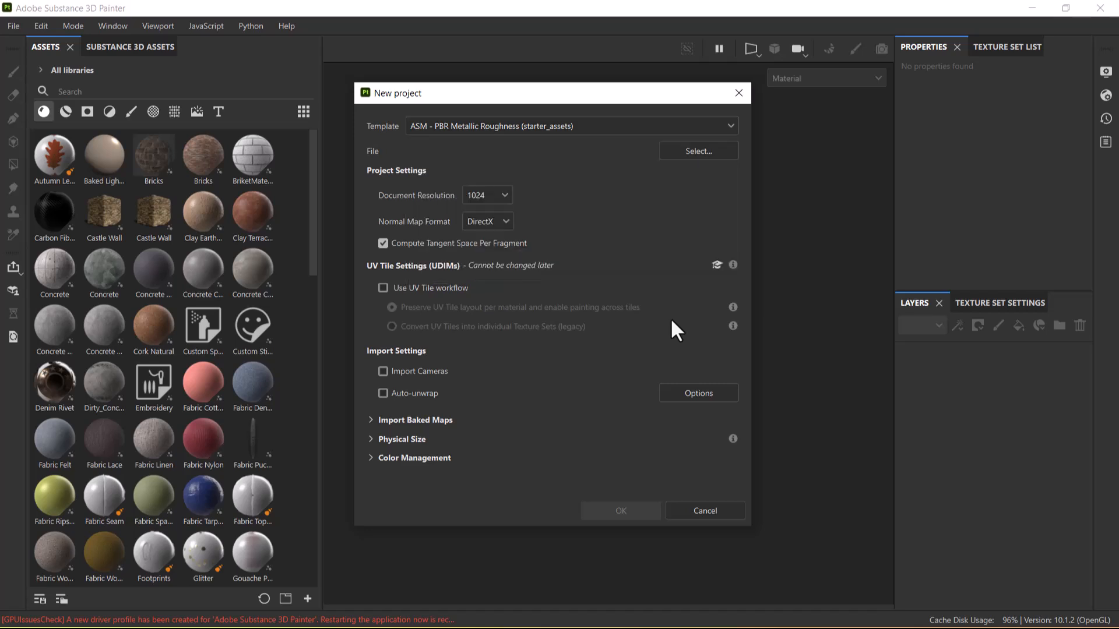
pyautogui.click(496, 204)
pyautogui.click(480, 286)
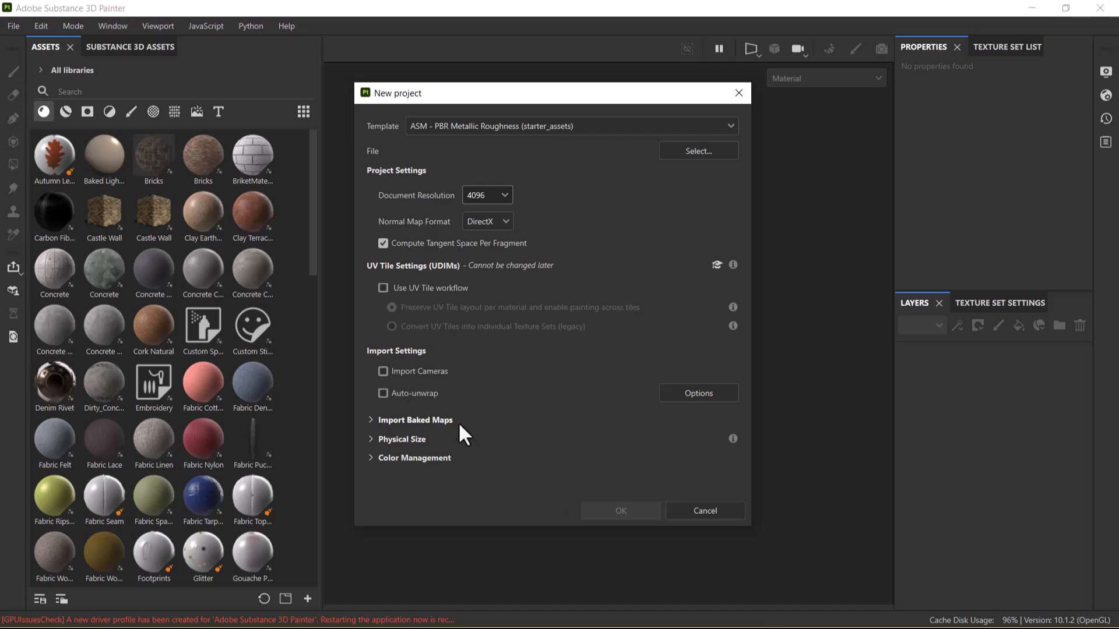
pyautogui.click(384, 288)
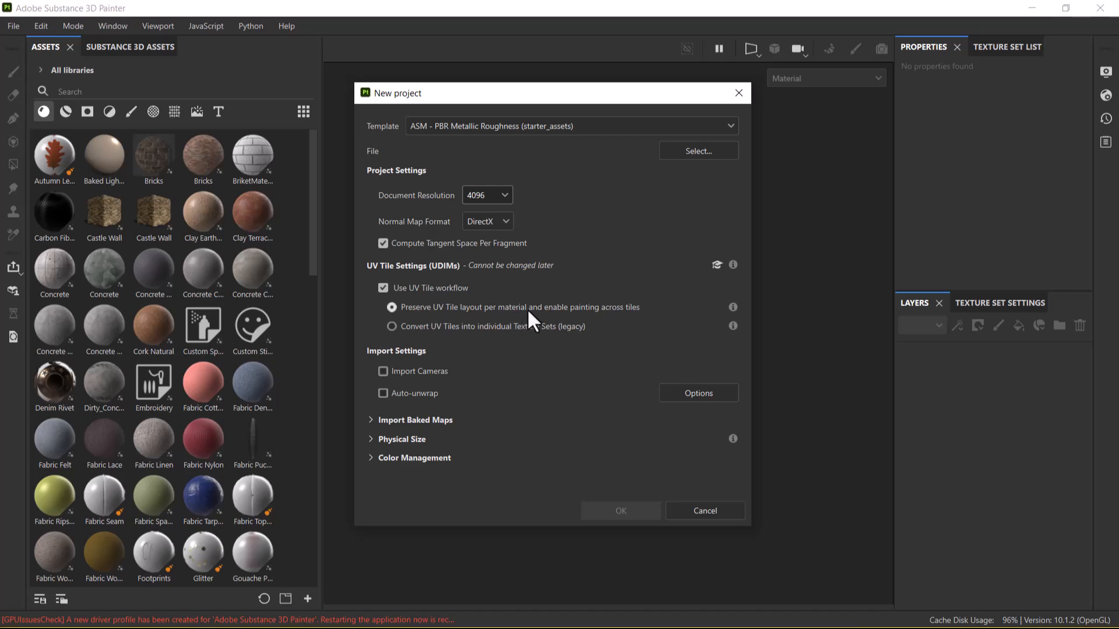
pyautogui.click(383, 288)
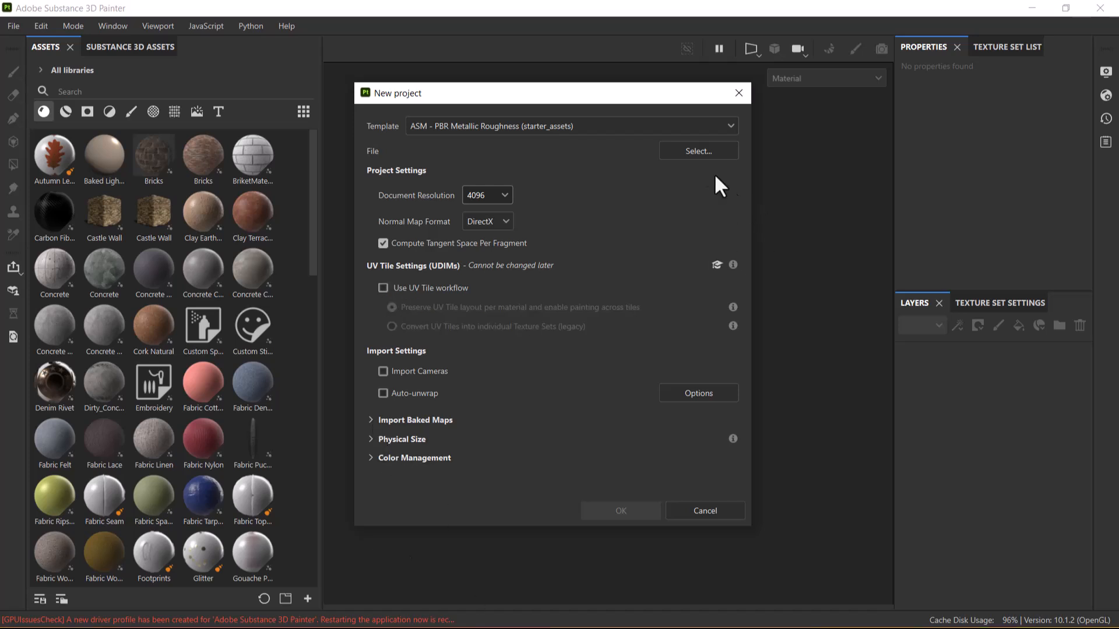
# - Load TrimSheetLowPoly.fbx from the Dragon's Rise Trimsheet folder as the project mesh and create the project
pyautogui.click(702, 152)
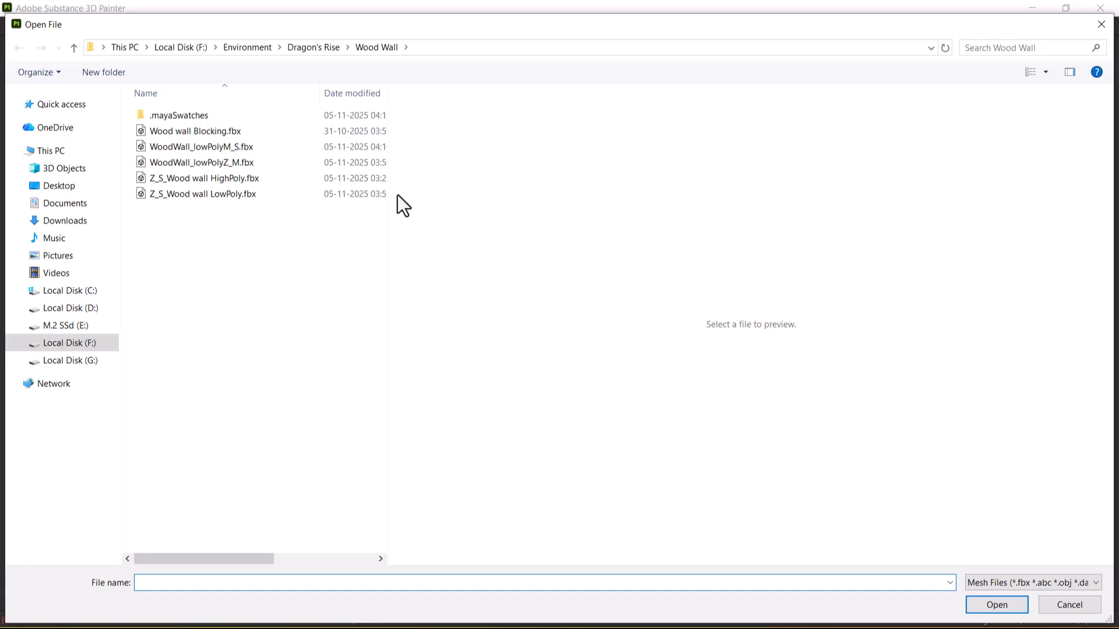
pyautogui.click(313, 47)
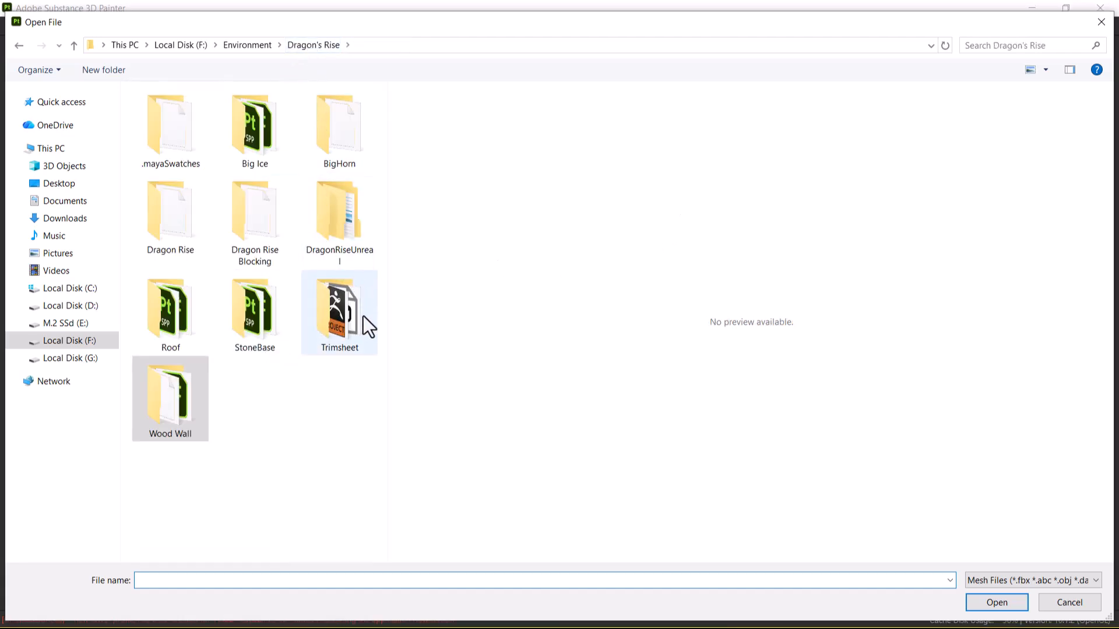
pyautogui.doubleClick(350, 340)
pyautogui.click(187, 251)
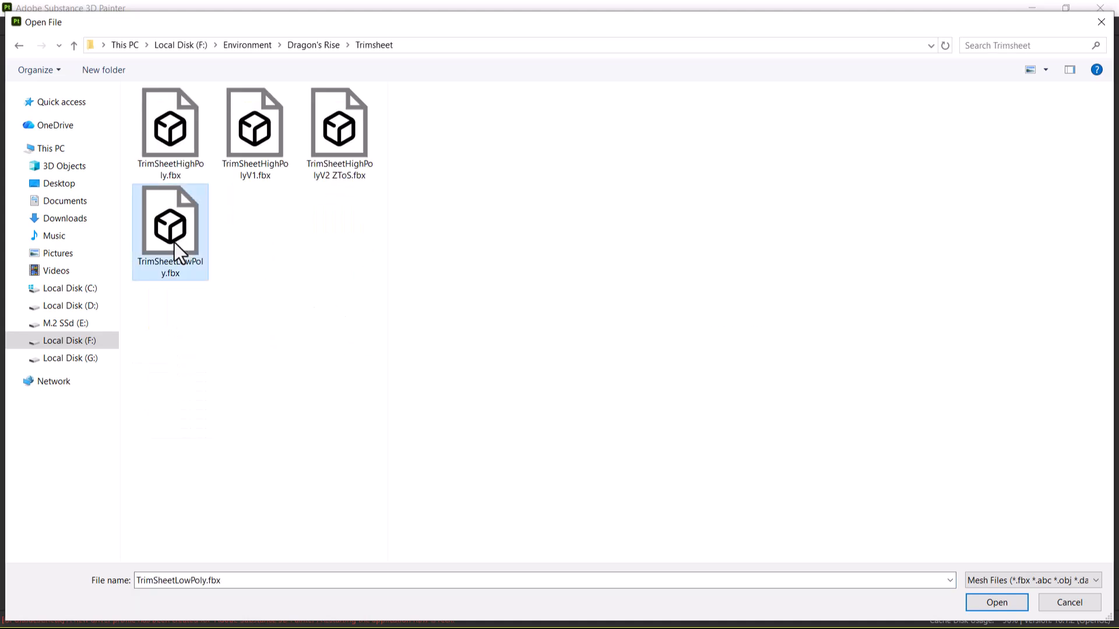
pyautogui.click(996, 604)
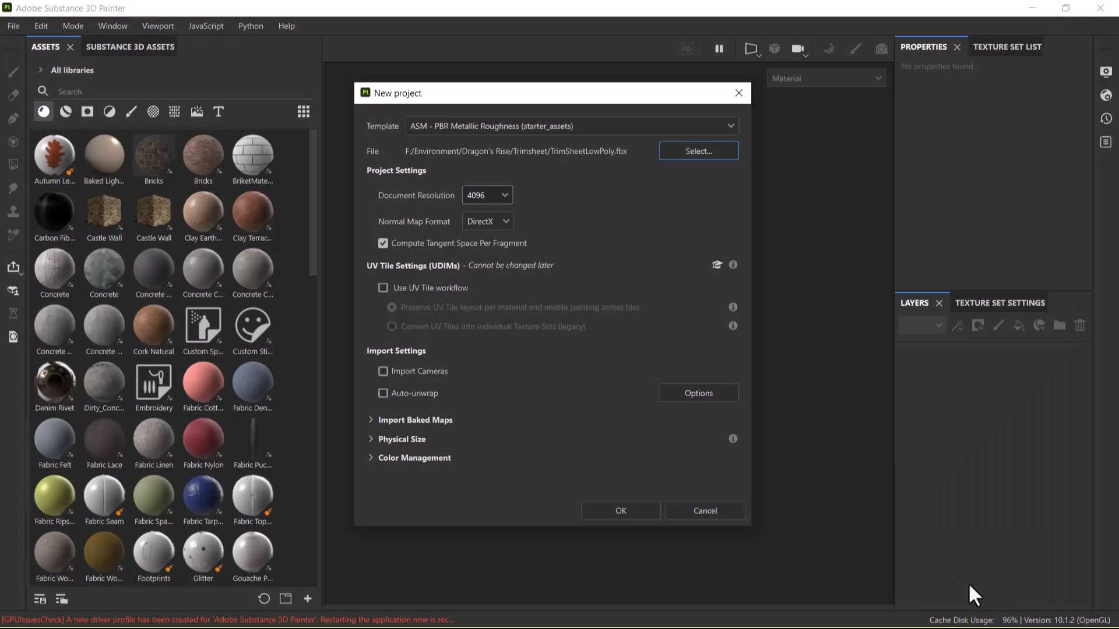
pyautogui.click(631, 512)
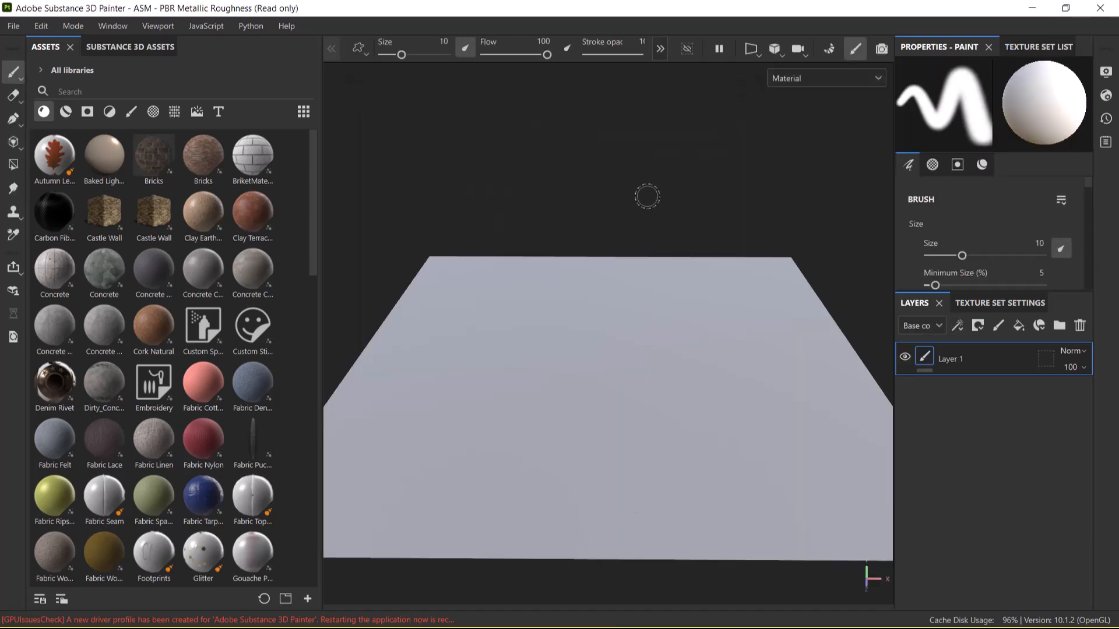
# - Enter mesh map baking for the texture set, set the output size to 4096, and enable Apply Diffusion
pyautogui.moveTo(697, 250)
pyautogui.keyDown('alt'); pyautogui.mouseDown()
pyautogui.moveTo(620, 299)
pyautogui.moveTo(629, 362)
pyautogui.moveTo(613, 368)
pyautogui.mouseUp(); pyautogui.keyUp('alt')
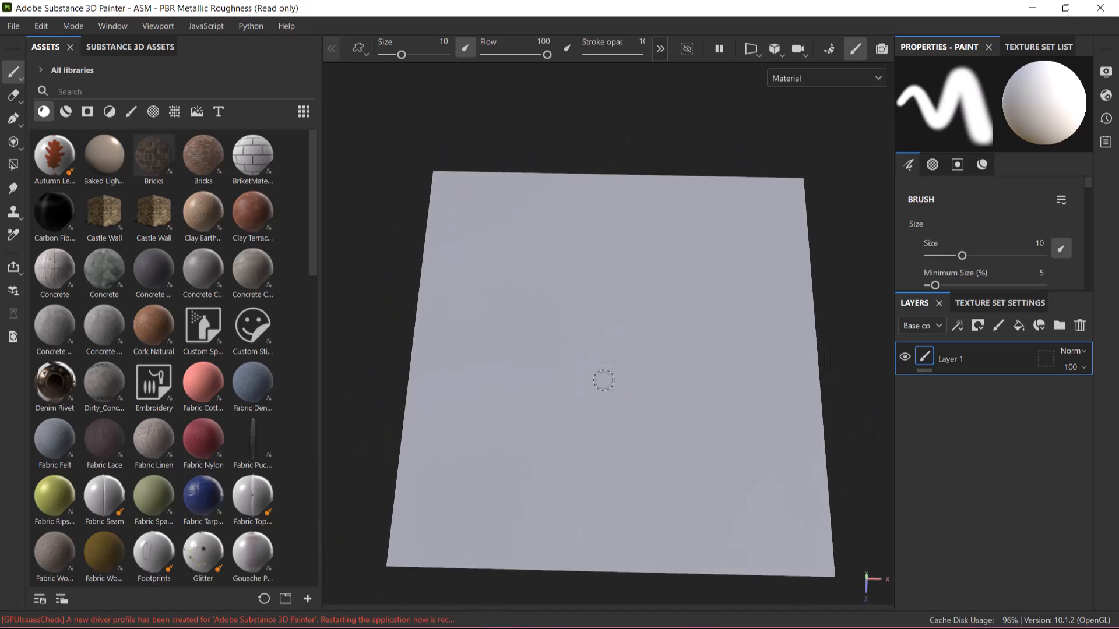
pyautogui.click(998, 303)
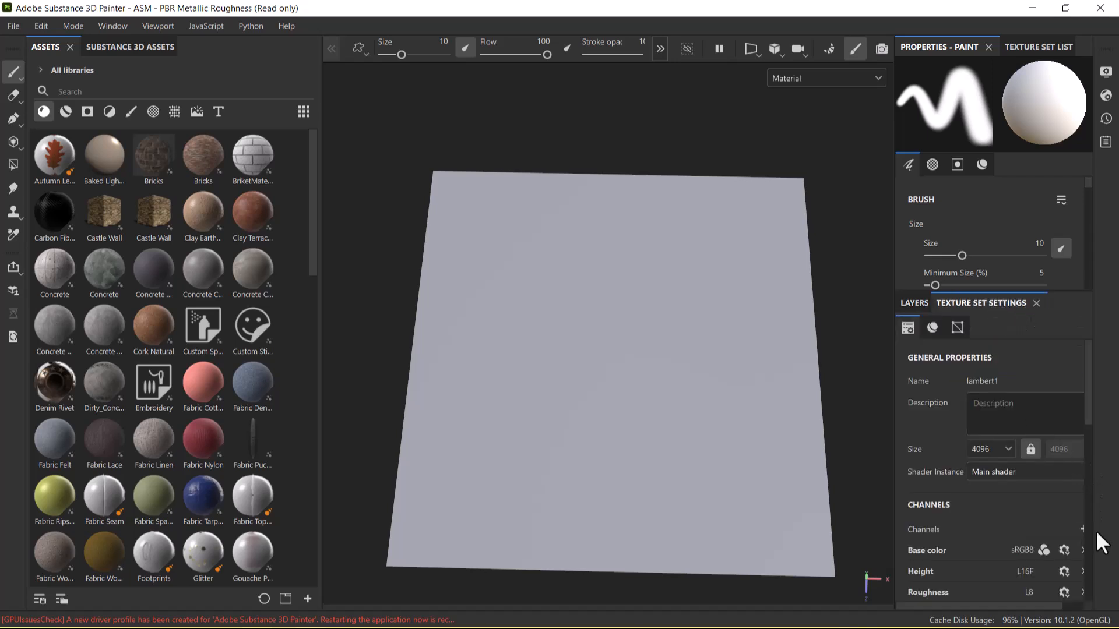
pyautogui.scroll(-5, 1056, 480)
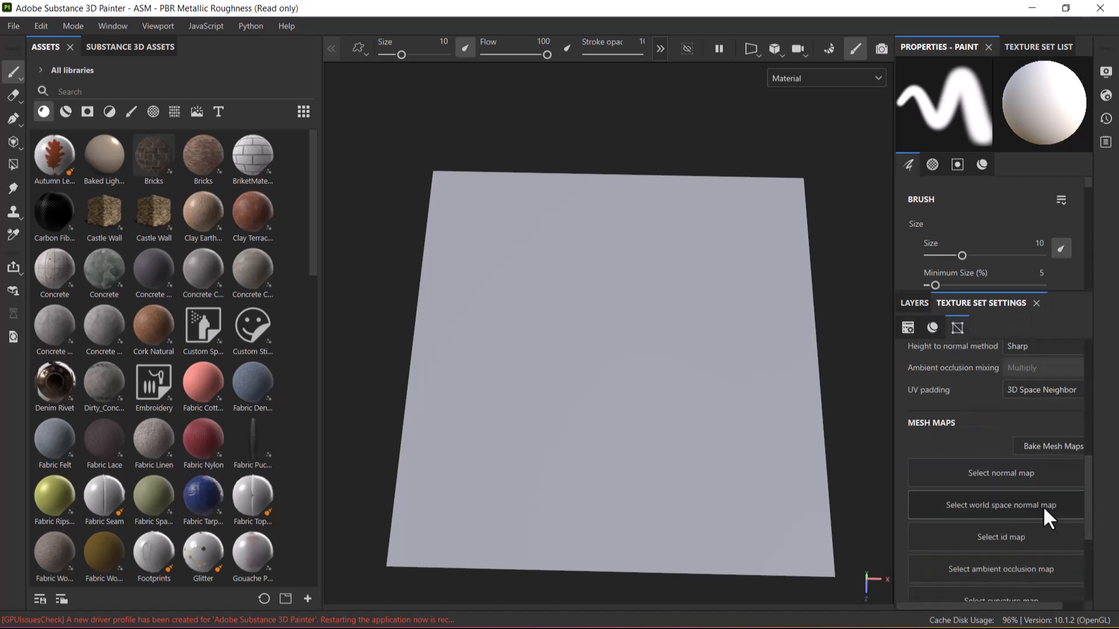
pyautogui.click(1069, 447)
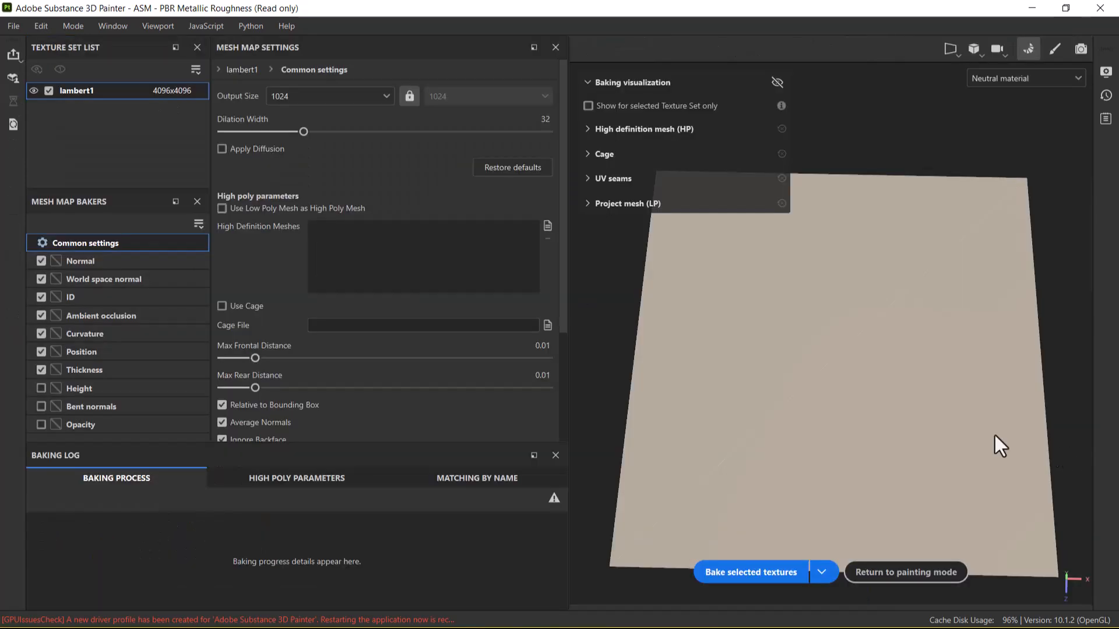
pyautogui.click(338, 98)
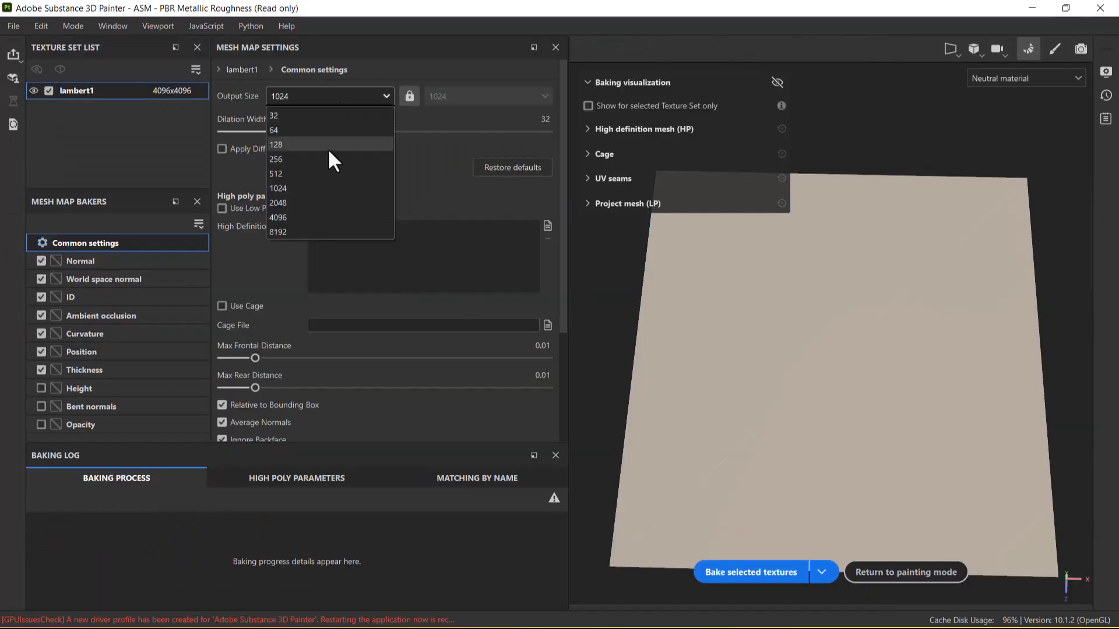
pyautogui.click(309, 218)
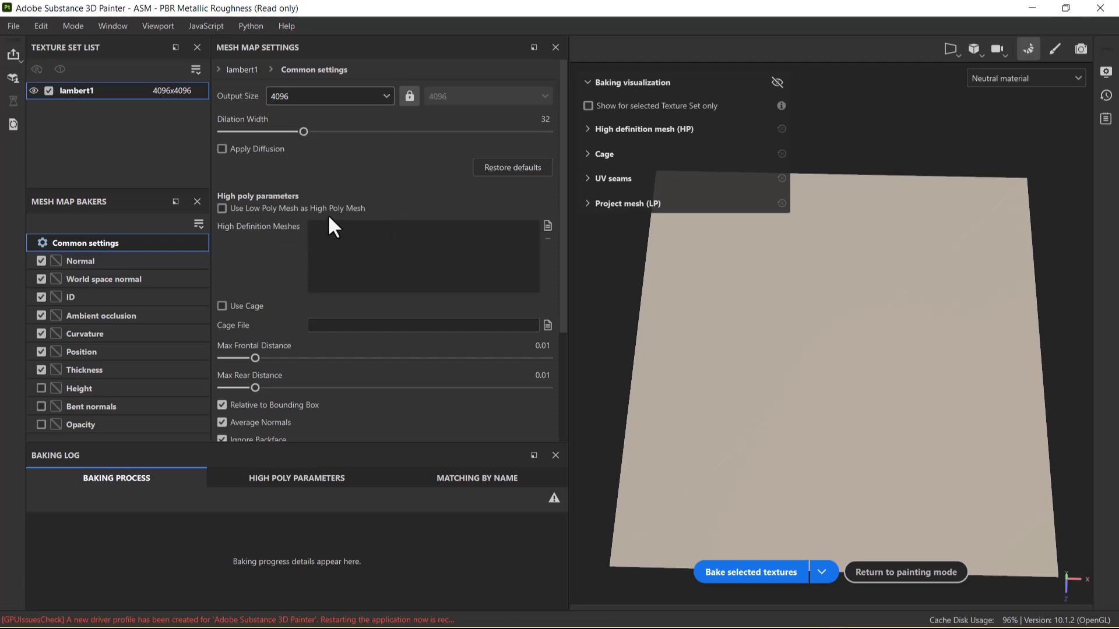
pyautogui.click(222, 149)
# - Load TrimSheetHighPolyV2 ZToS.fbx as the high definition mesh for baking
pyautogui.click(547, 226)
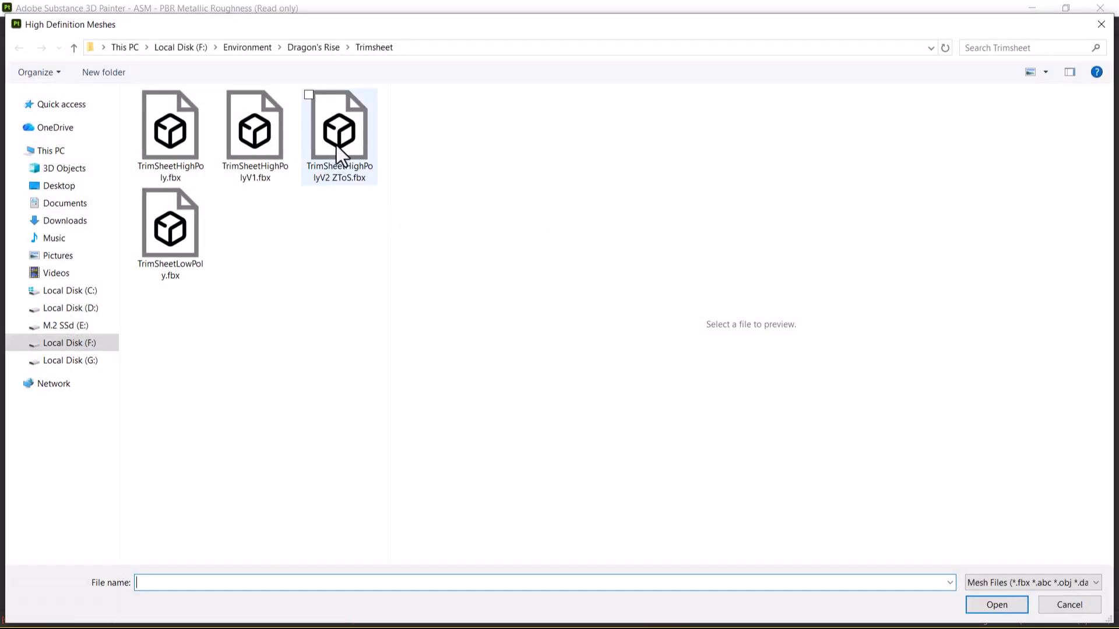
pyautogui.click(343, 154)
pyautogui.doubleClick(342, 152)
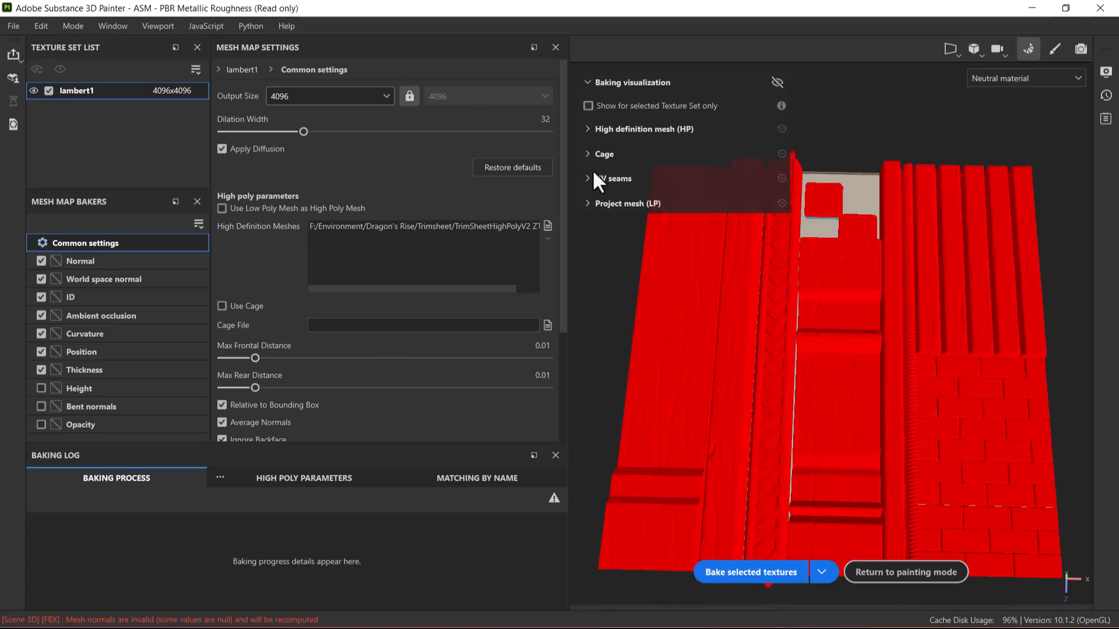
# - Raise the bake's Max Frontal Distance to about 0.0814 so the cage encloses the high-poly details
pyautogui.keyDown('alt'); pyautogui.moveTo(859, 131); pyautogui.dragTo(956, 151); pyautogui.keyUp('alt')
pyautogui.moveTo(255, 358); pyautogui.dragTo(315, 357)
pyautogui.keyDown('alt'); pyautogui.moveTo(933, 445); pyautogui.dragTo(962, 260); pyautogui.keyUp('alt')
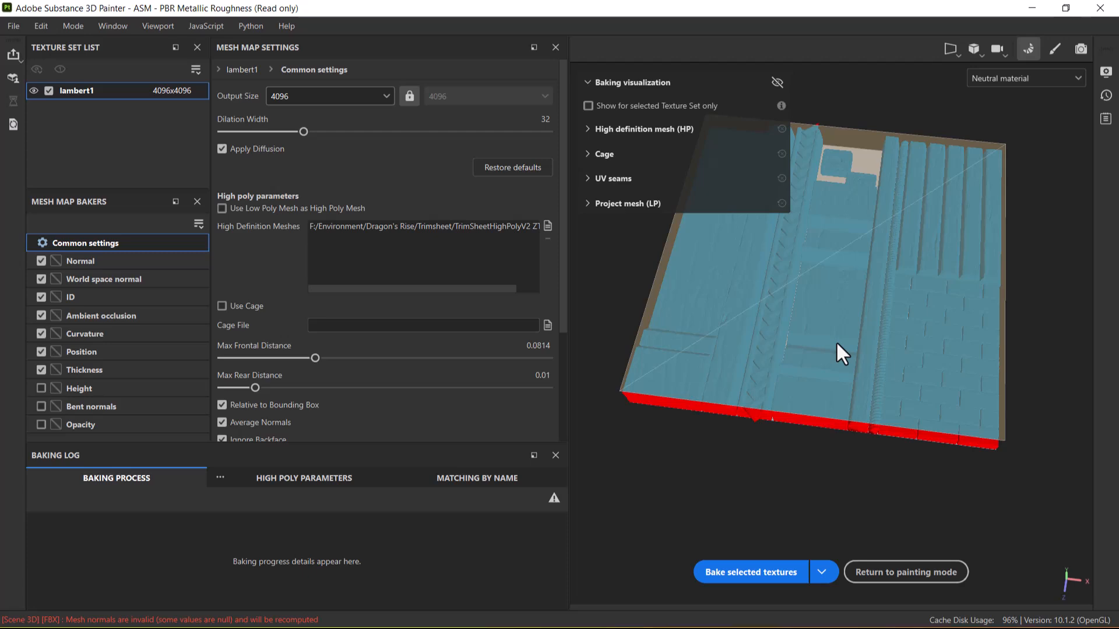
pyautogui.keyDown('alt'); pyautogui.moveTo(746, 454); pyautogui.dragTo(765, 415); pyautogui.keyUp('alt')
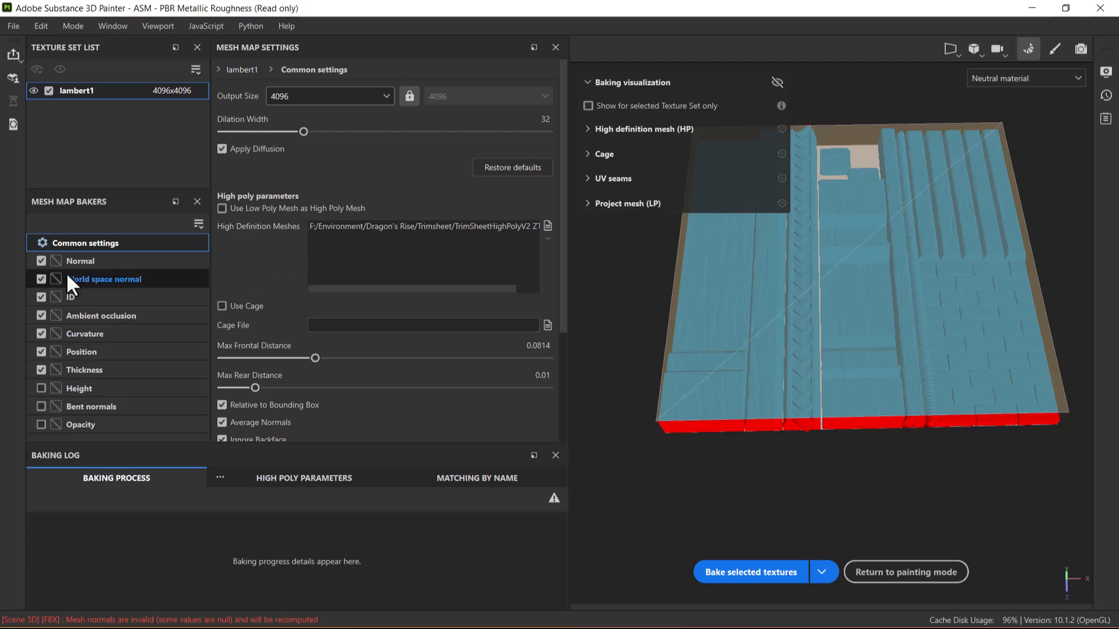
# - Set the common bake settings' antialiasing to Supersampling 16x and leave Match at Always
pyautogui.click(130, 262)
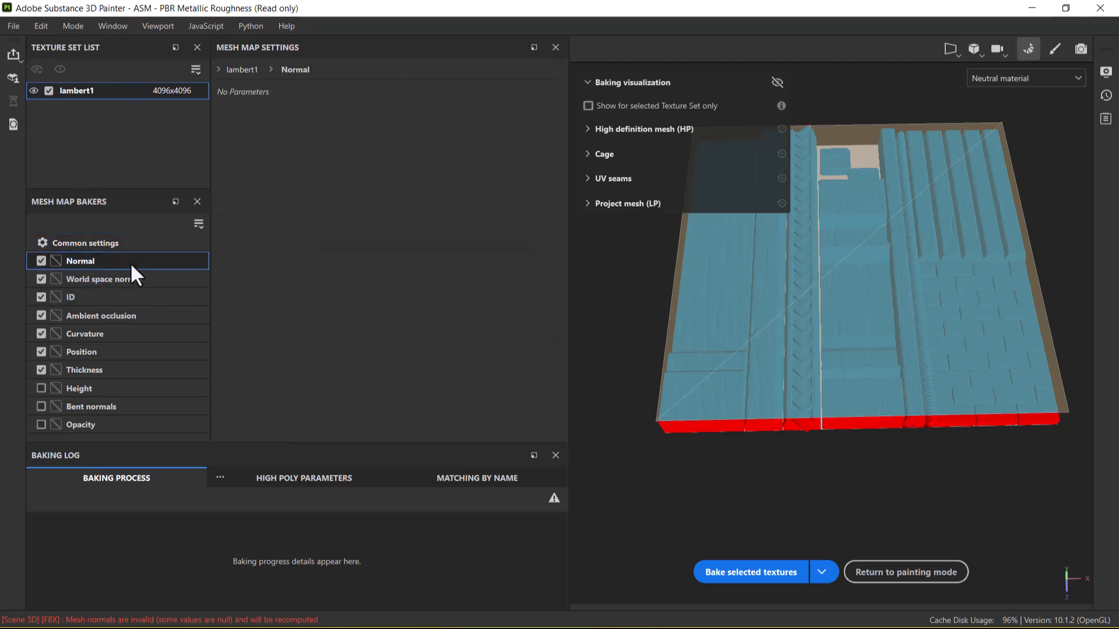
pyautogui.click(113, 245)
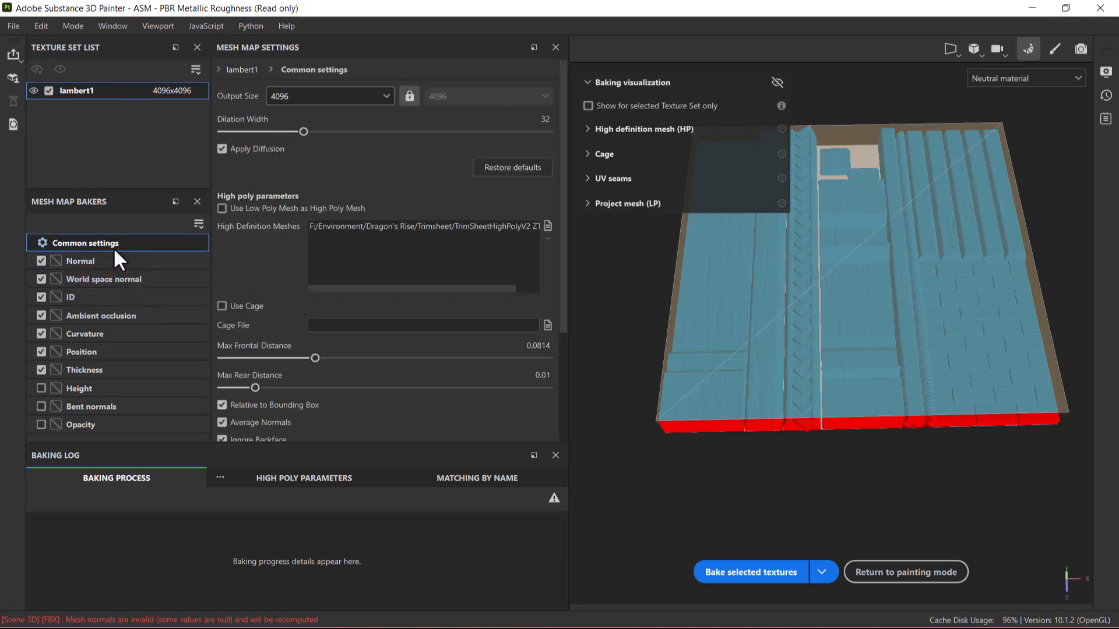
pyautogui.scroll(-3, 396, 344)
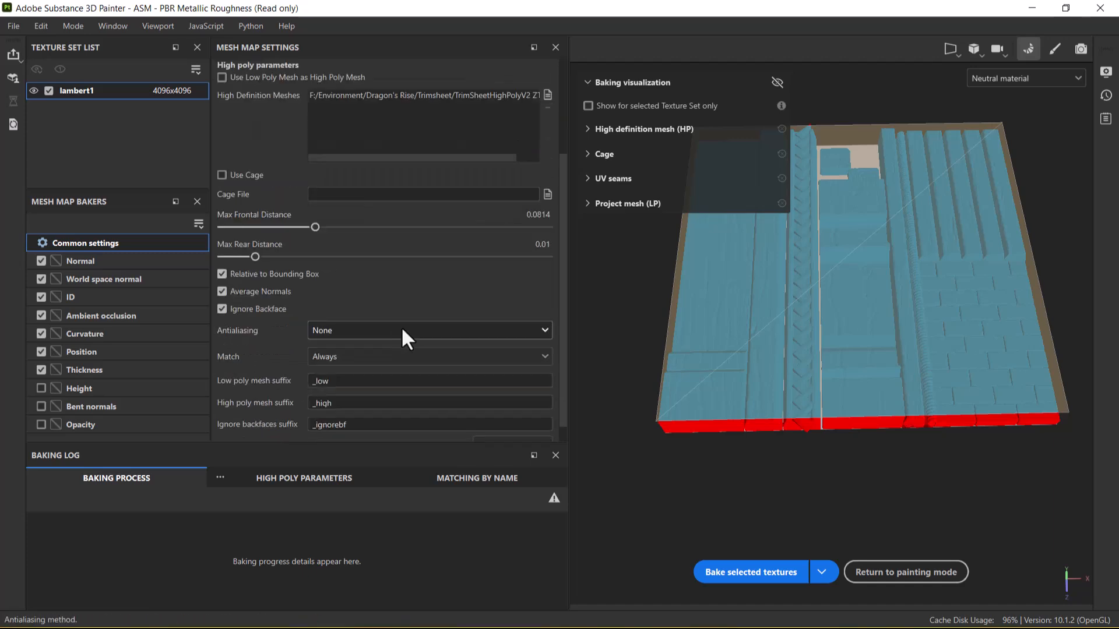
pyautogui.click(370, 331)
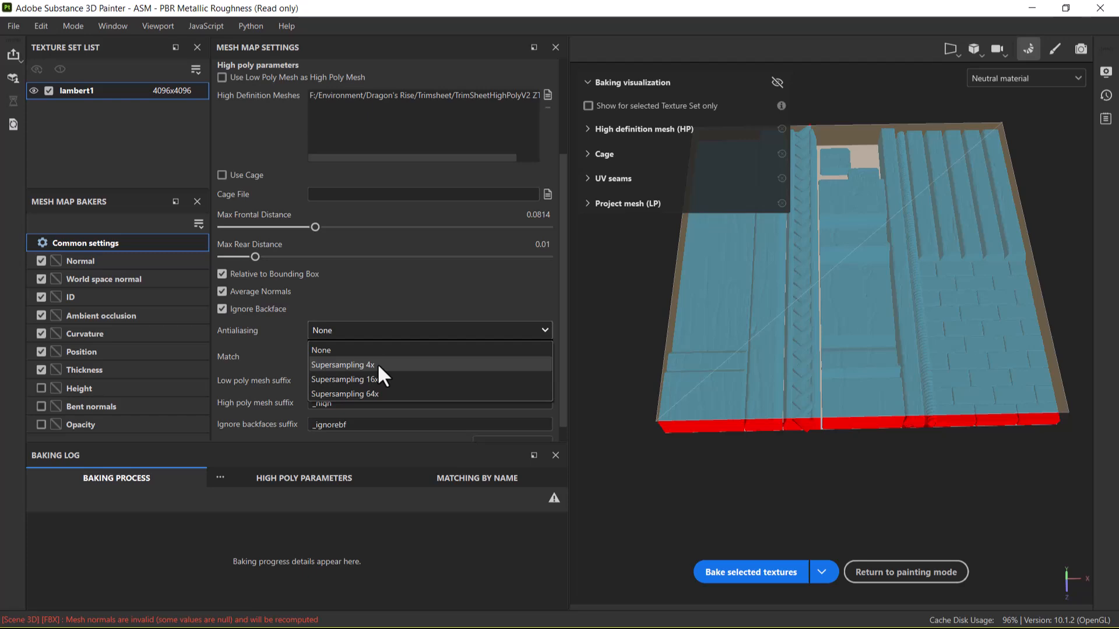
pyautogui.click(380, 379)
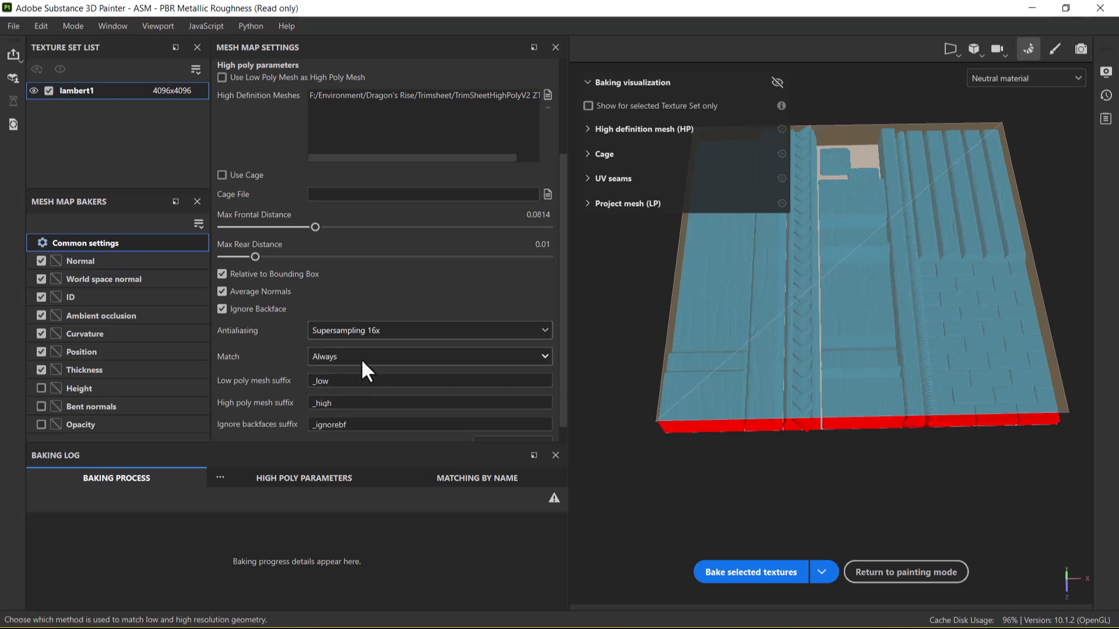
pyautogui.click(362, 355)
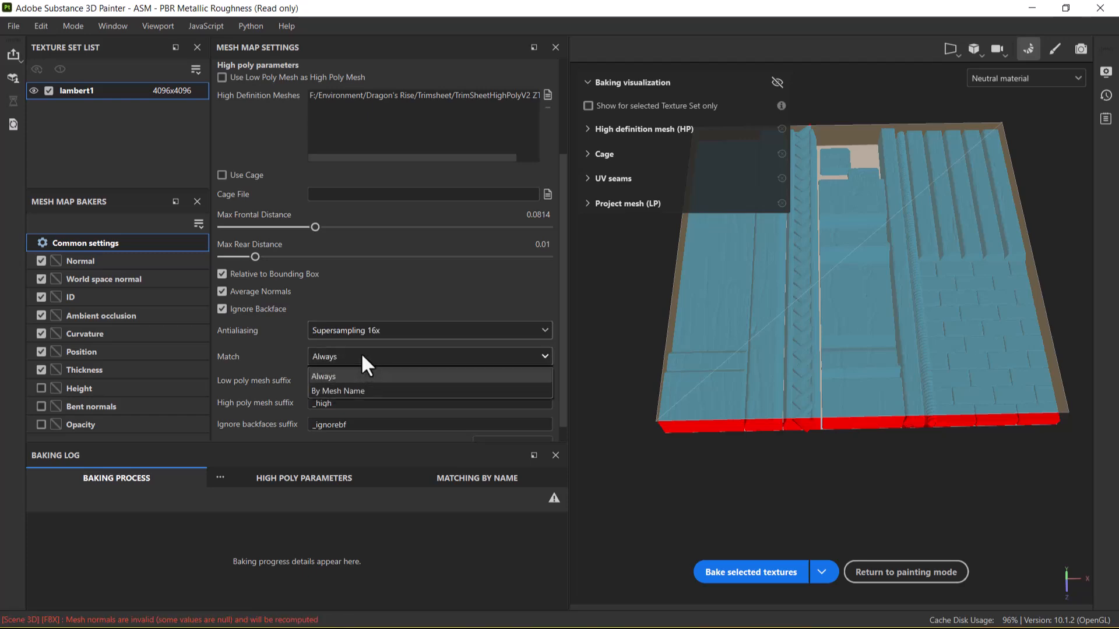
pyautogui.click(362, 356)
pyautogui.click(362, 356)
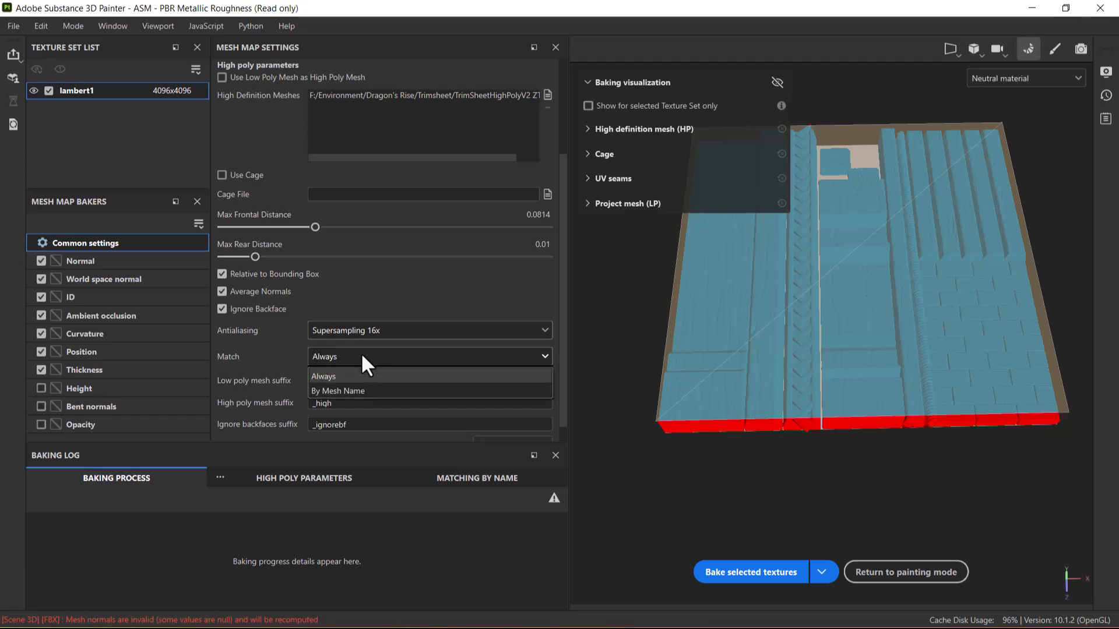
pyautogui.click(361, 355)
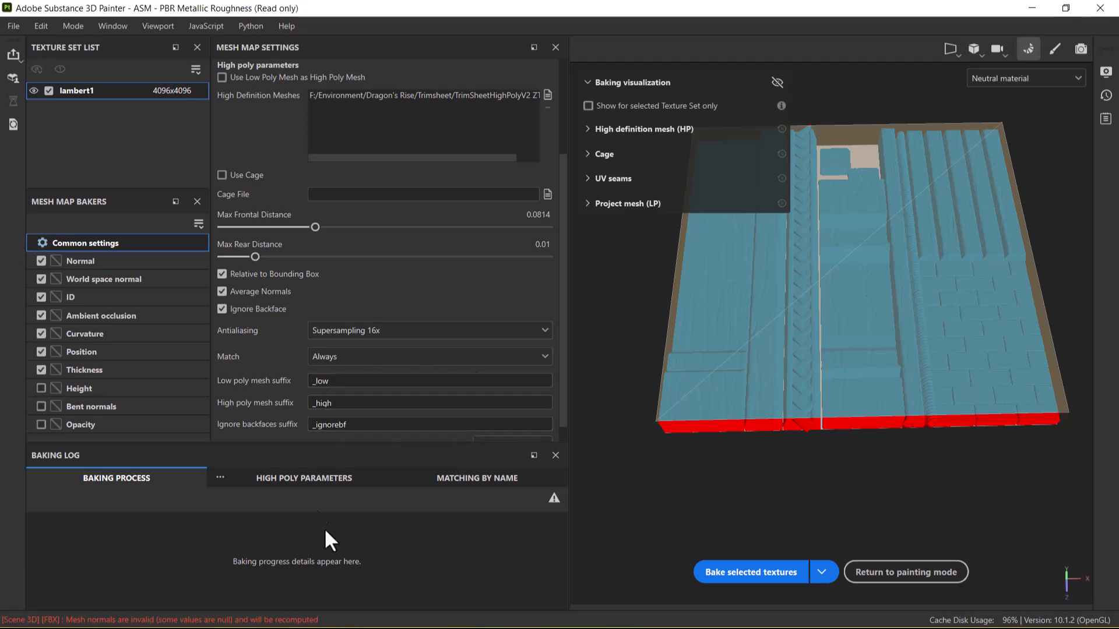
# - Exclude the ID and Thickness maps from the bakers and bake the remaining selected textures
pyautogui.click(131, 278)
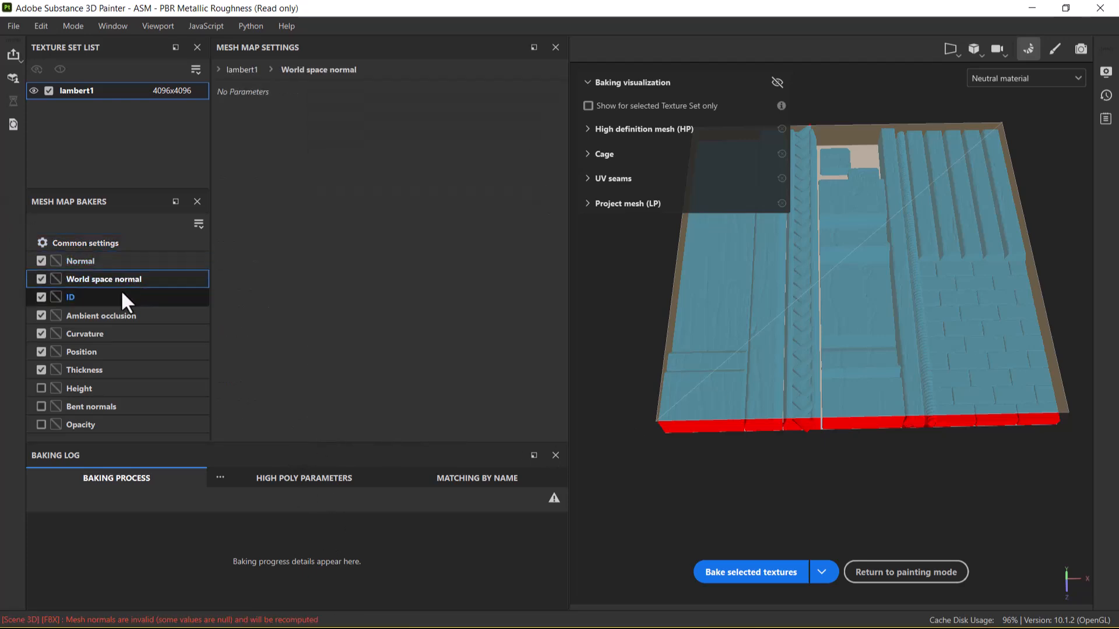
pyautogui.click(81, 298)
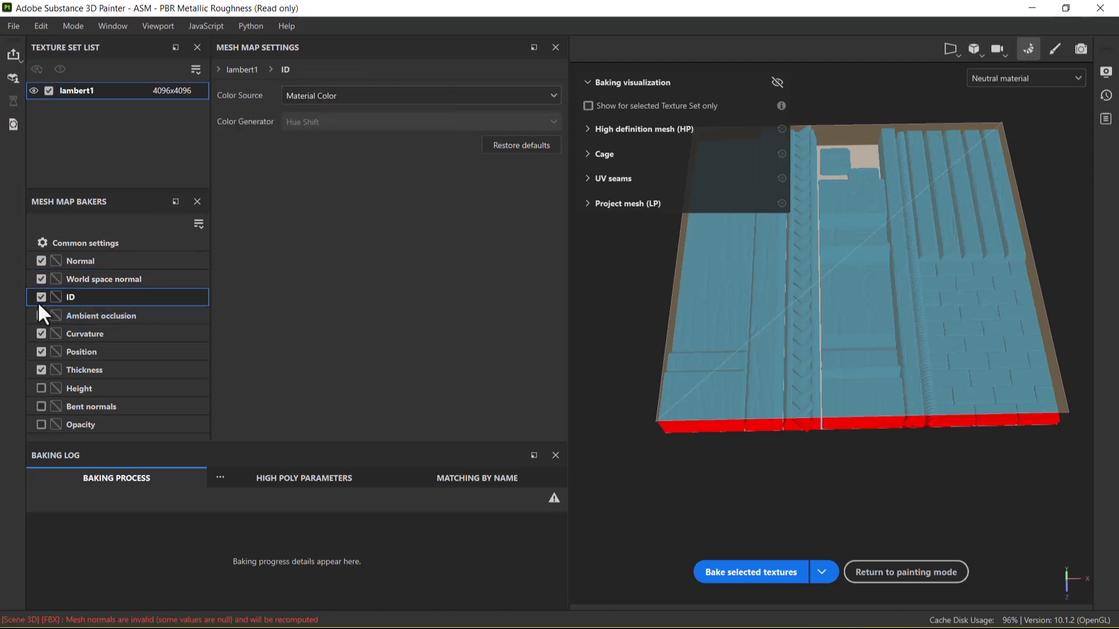
pyautogui.click(96, 316)
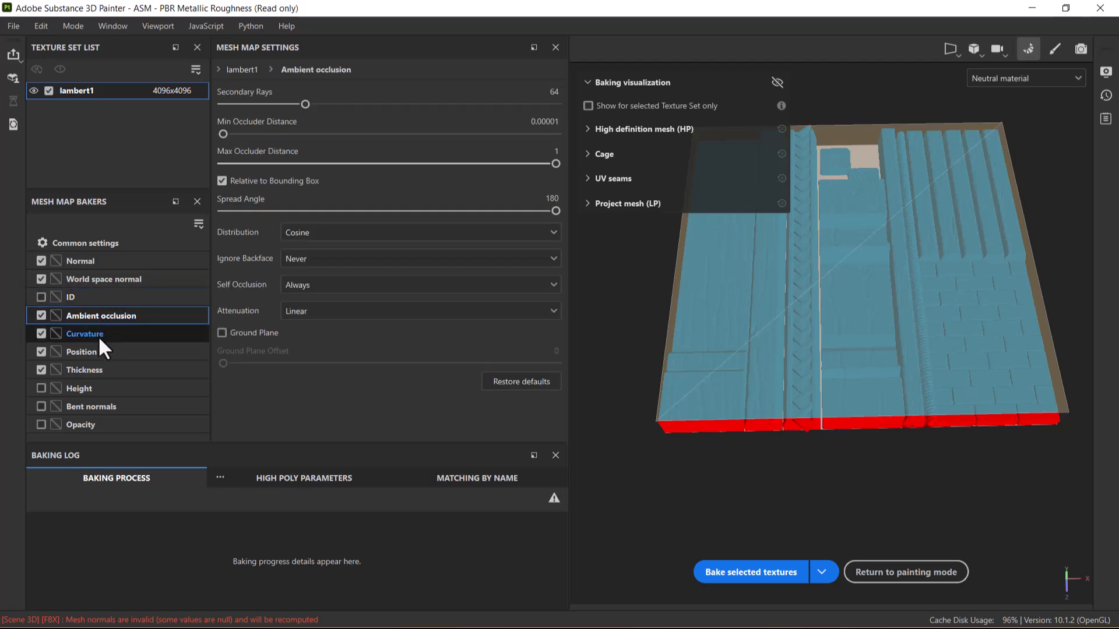
pyautogui.click(98, 335)
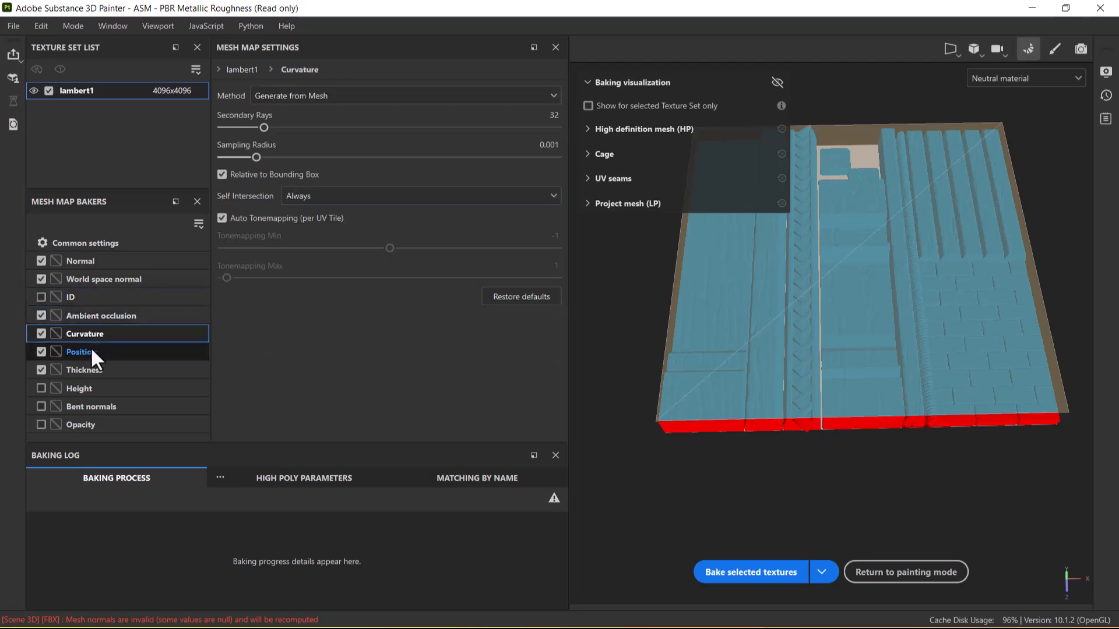
pyautogui.click(90, 349)
pyautogui.click(90, 372)
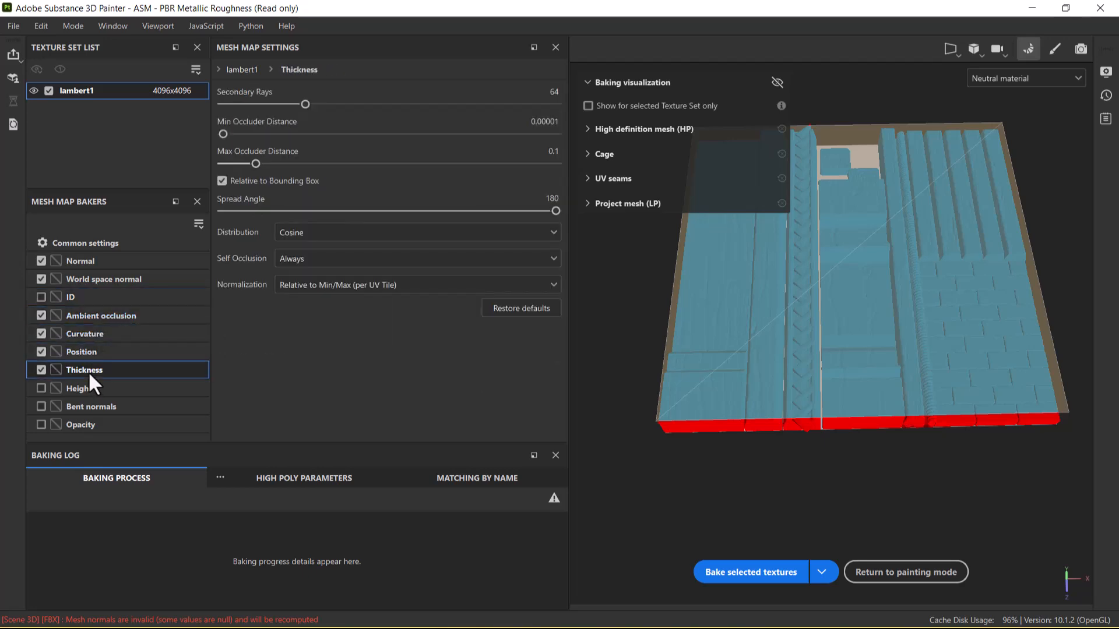
pyautogui.click(41, 369)
pyautogui.click(735, 576)
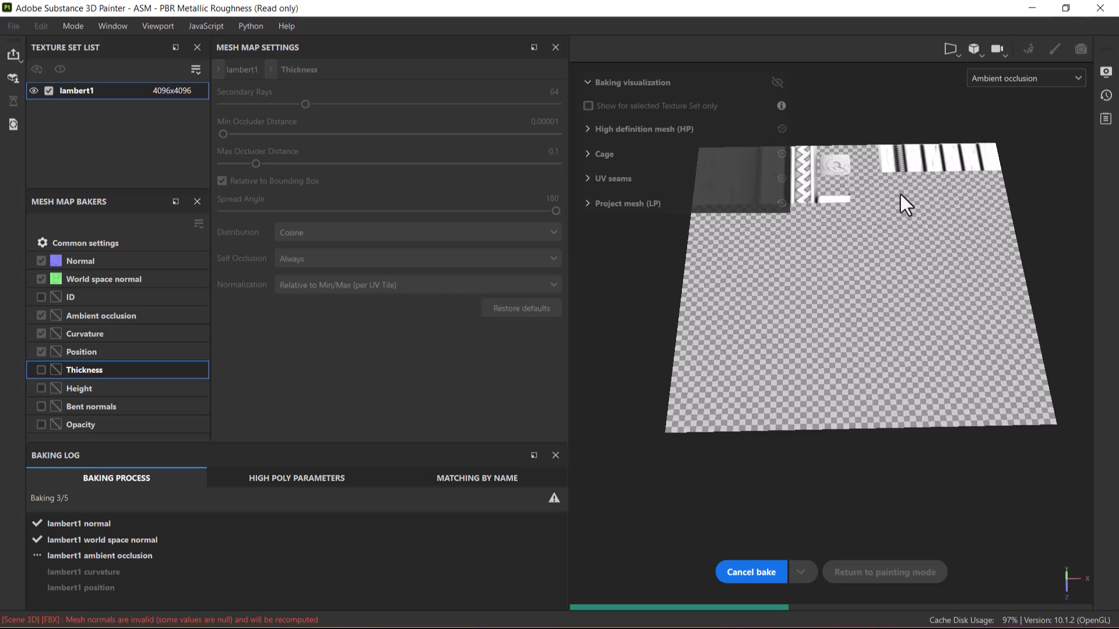
# - Switch to Autodesk Maya and duplicate the LowPoly plane upward to a Translate Y of about 227.715
pyautogui.hotkey('alt', 'Tab')
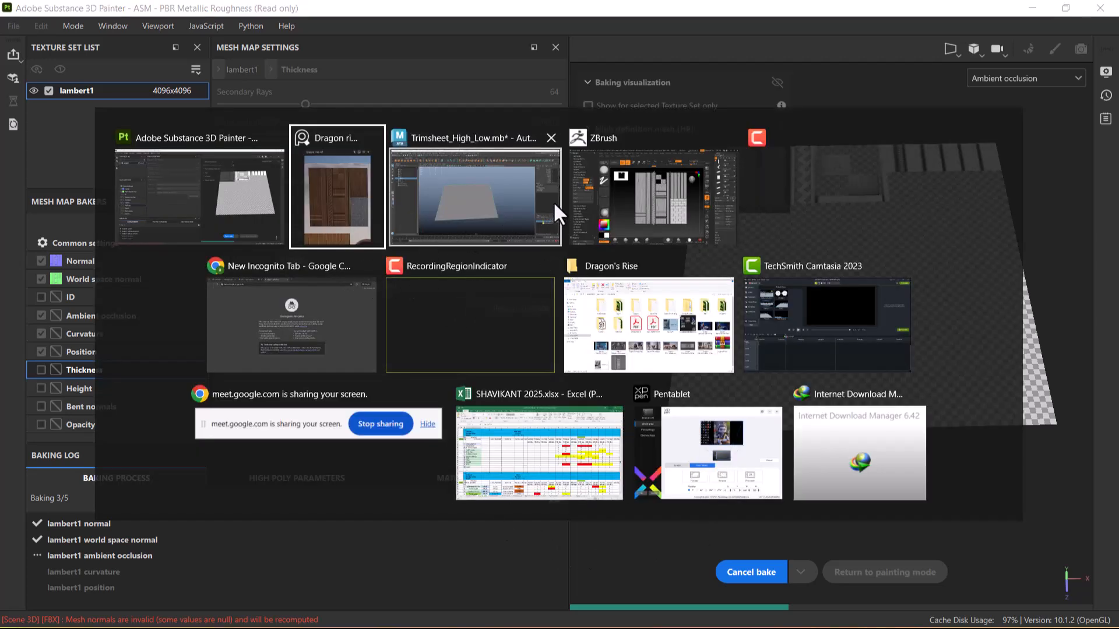
pyautogui.click(445, 230)
pyautogui.click(856, 354)
pyautogui.click(583, 368)
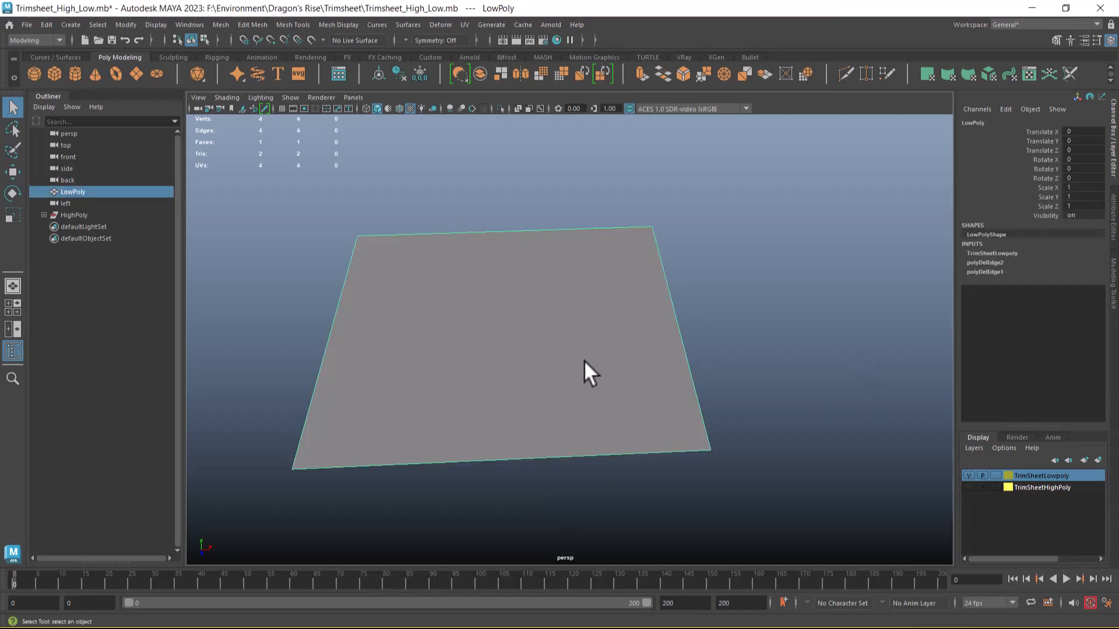
pyautogui.press('w')
pyautogui.keyDown('alt'); pyautogui.moveTo(585, 341); pyautogui.dragTo(712, 359); pyautogui.keyUp('alt')
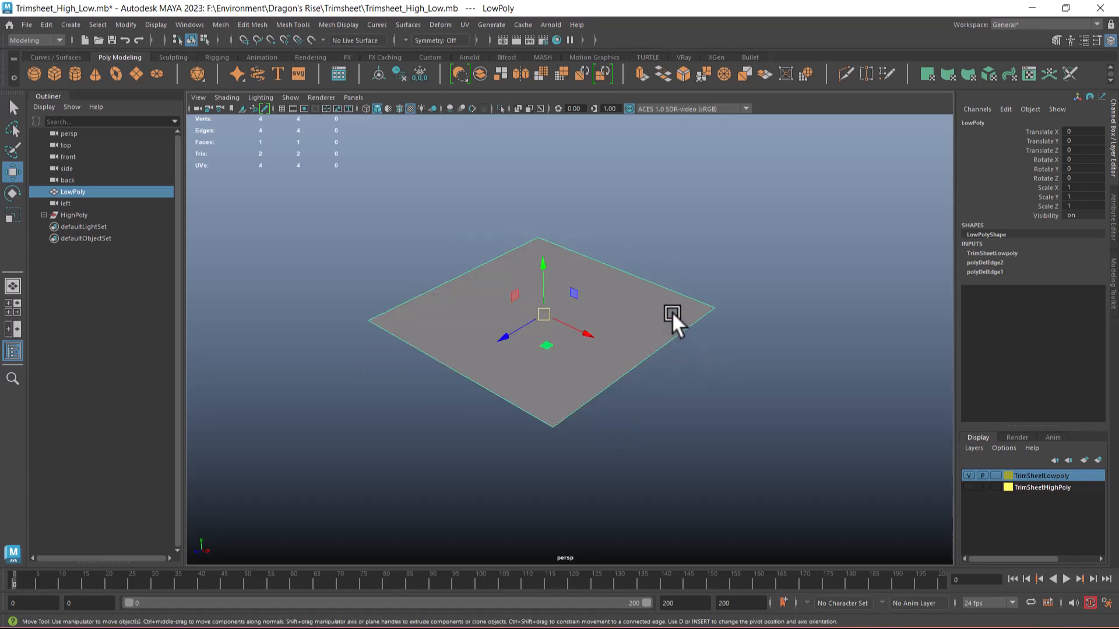
pyautogui.keyDown('shift'); pyautogui.moveTo(541, 253); pyautogui.dragTo(541, 251); pyautogui.keyUp('shift')
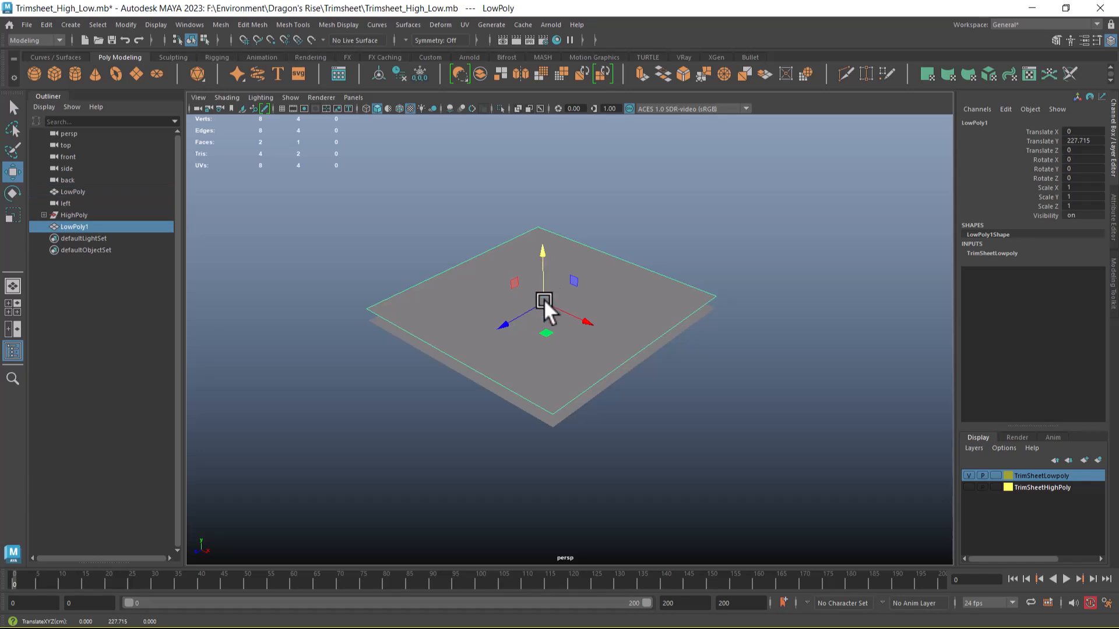
# - Scale the duplicated plane down uniformly to about 0.118
pyautogui.press('r')
pyautogui.moveTo(544, 300); pyautogui.dragTo(390, 362)
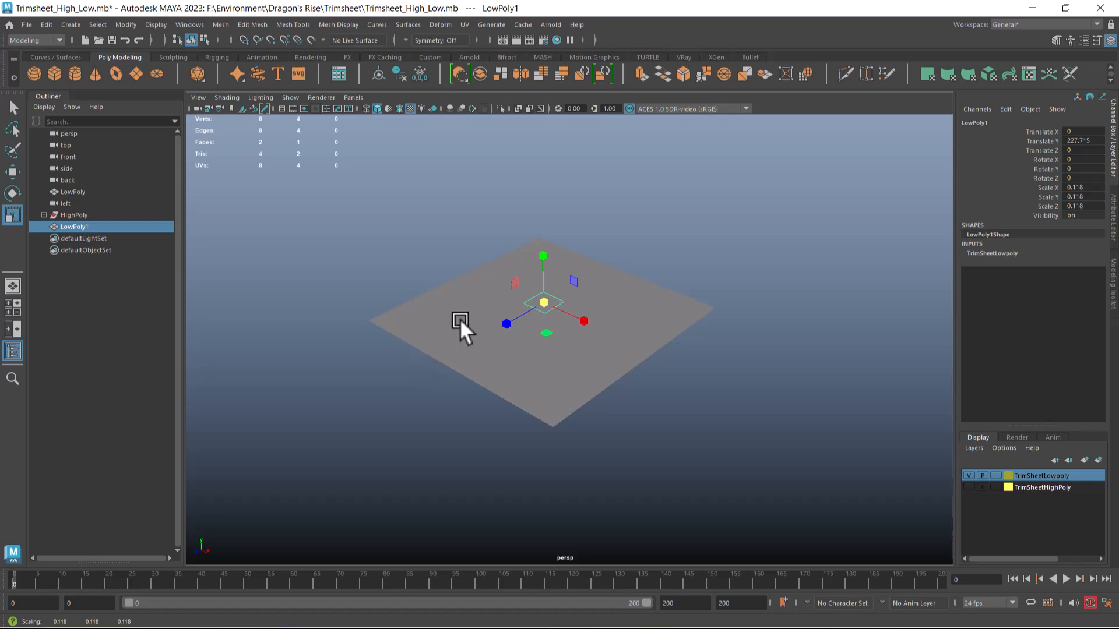
pyautogui.keyDown('alt'); pyautogui.moveTo(737, 297); pyautogui.dragTo(442, 251); pyautogui.keyUp('alt')
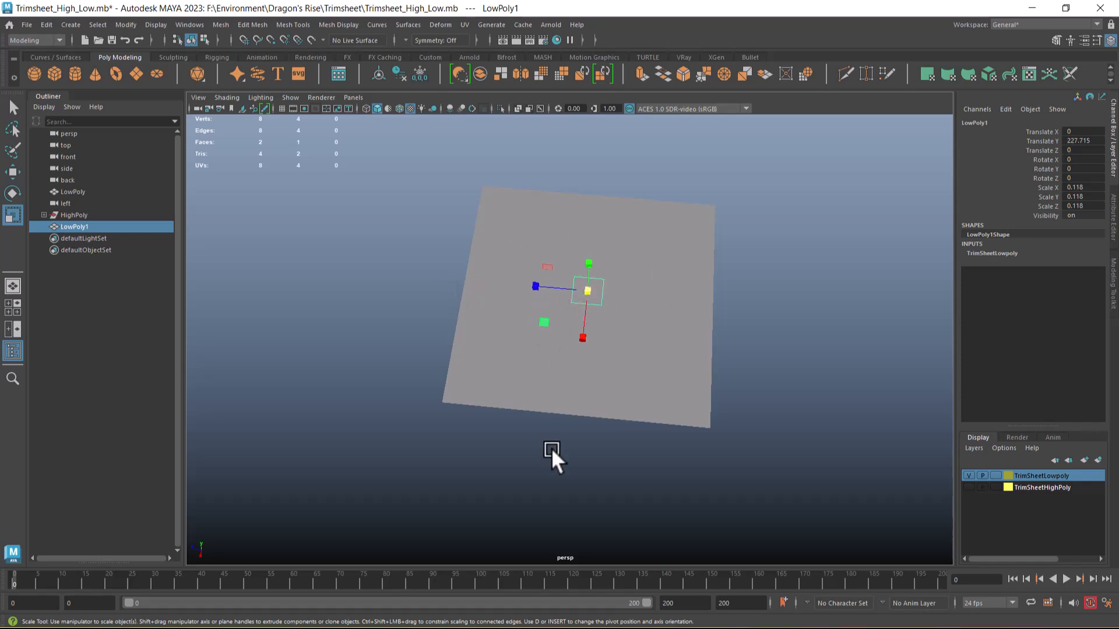
# - Scale the duplicated plane down uniformly to about 0.056 and switch to Adobe Substance 3D Painter
pyautogui.moveTo(586, 289); pyautogui.dragTo(575, 299)
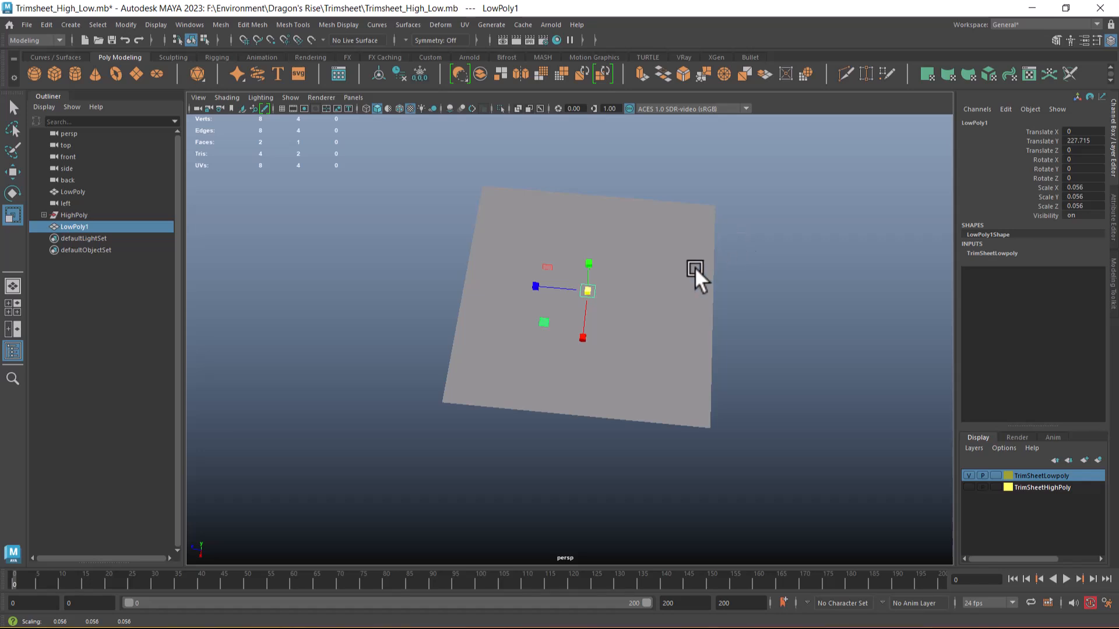
pyautogui.hotkey('alt', 'Tab')
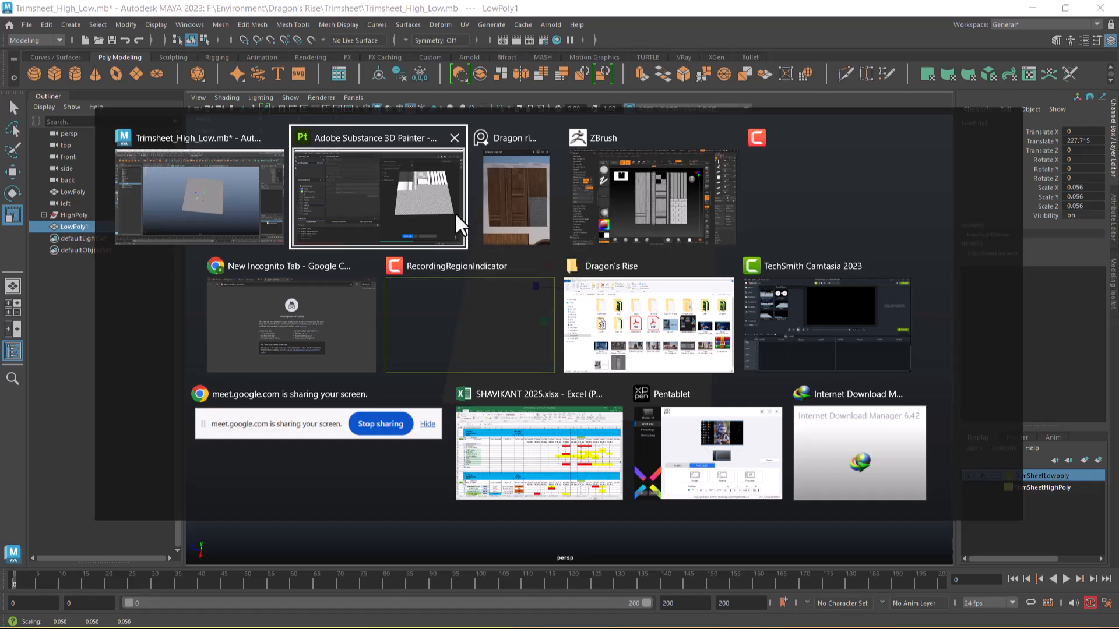
pyautogui.click(434, 217)
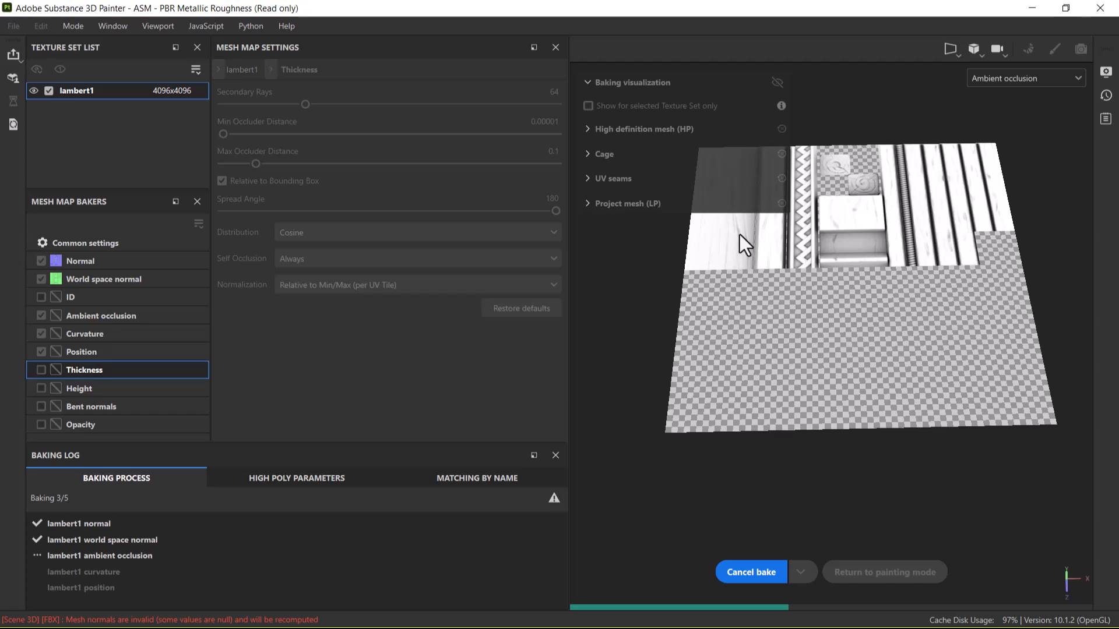
# - Open Paint and shrink its window so the bake preview stays uncovered
pyautogui.press('super')
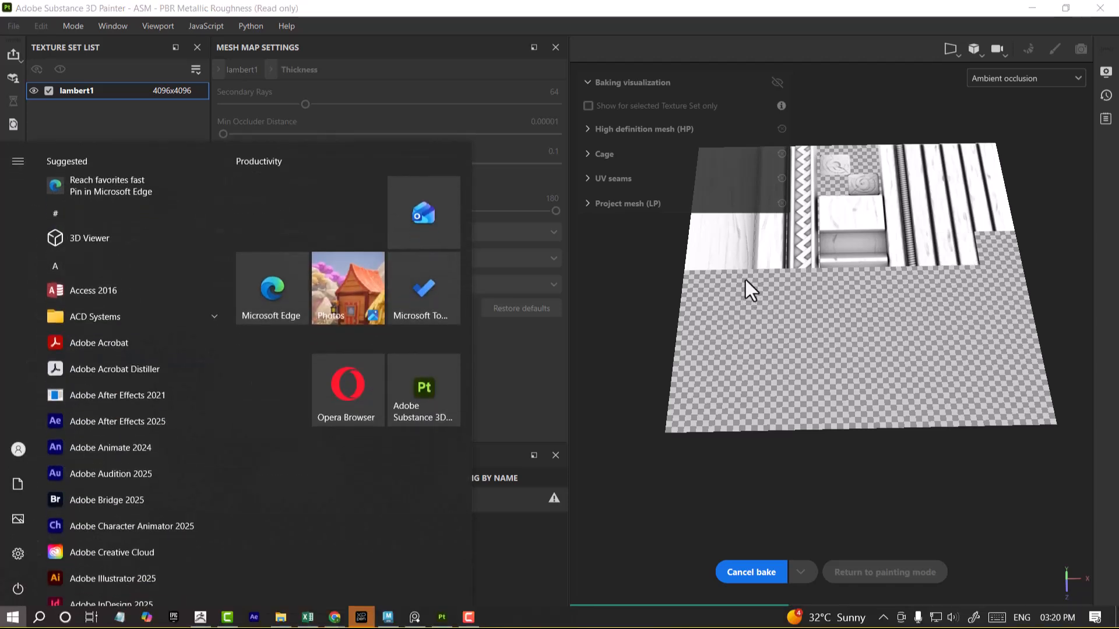
pyautogui.write('paint')
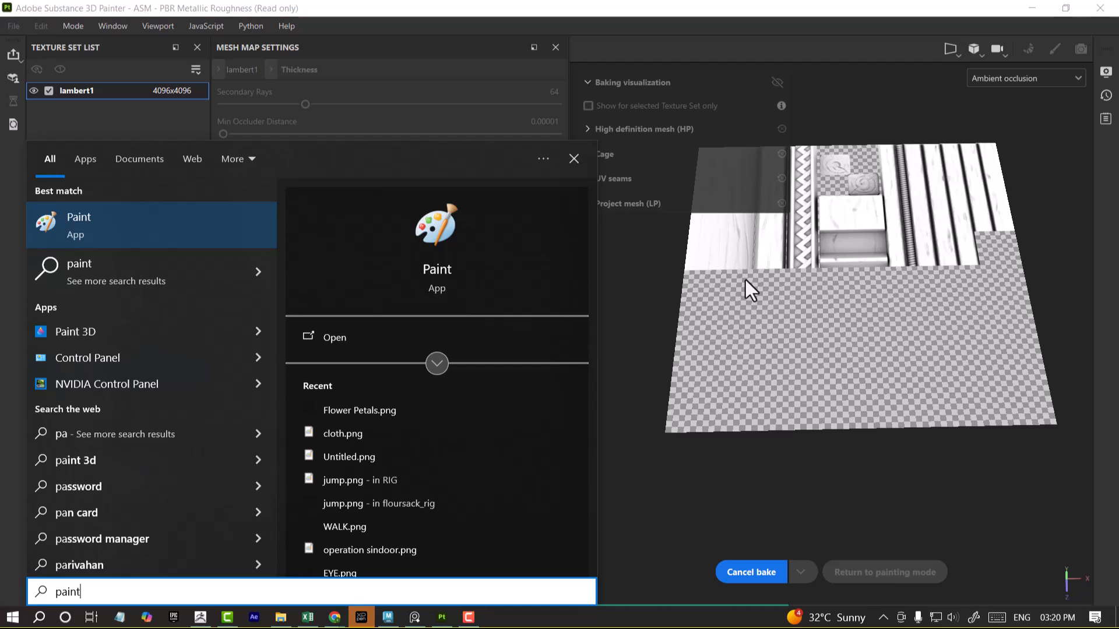
pyautogui.click(118, 229)
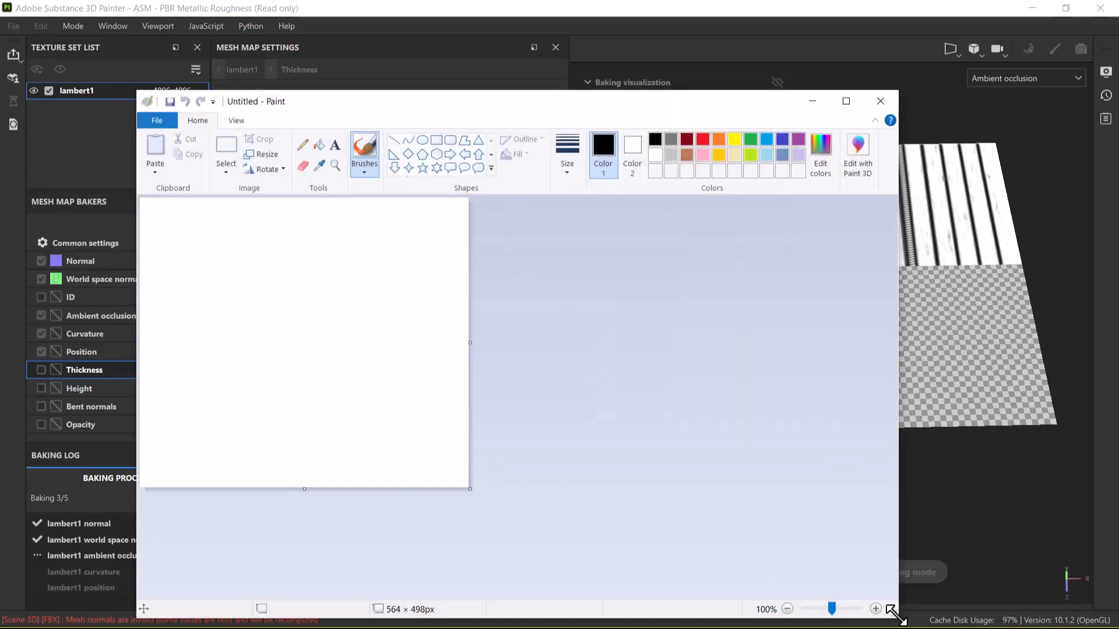
pyautogui.moveTo(890, 611); pyautogui.dragTo(508, 461)
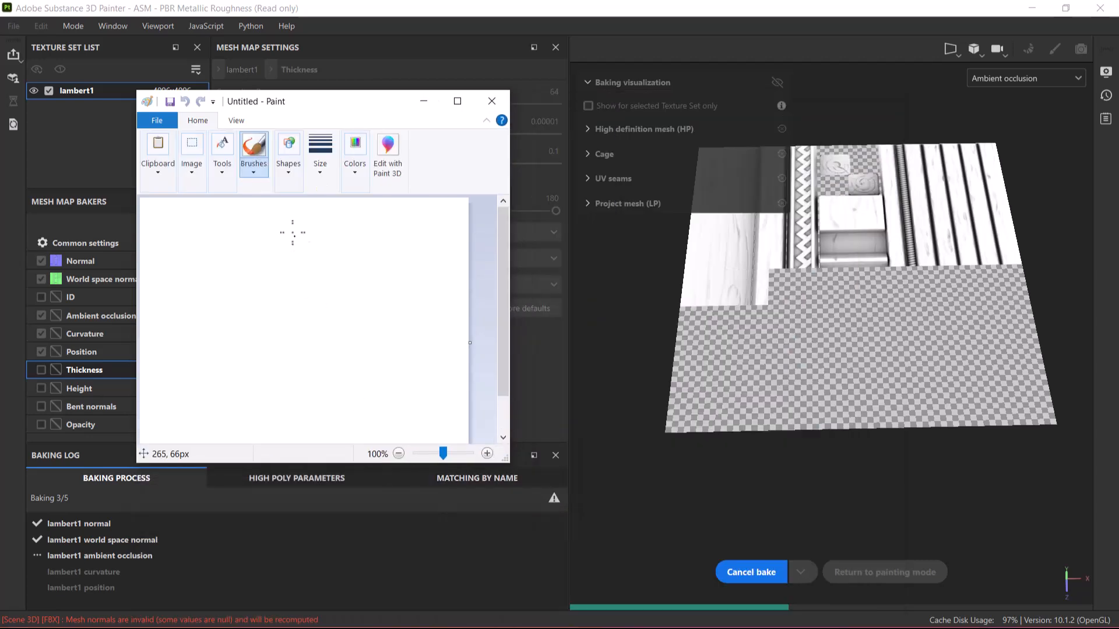
pyautogui.click(322, 153)
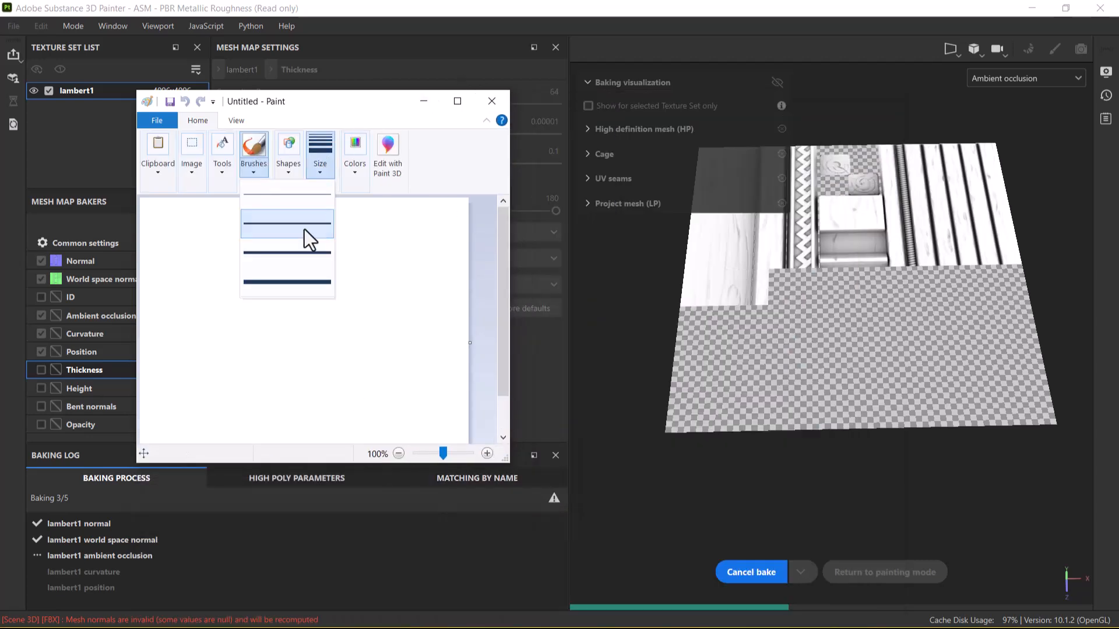
pyautogui.click(292, 254)
pyautogui.moveTo(176, 247); pyautogui.dragTo(275, 245)
pyautogui.hotkey('ctrl', 'z')
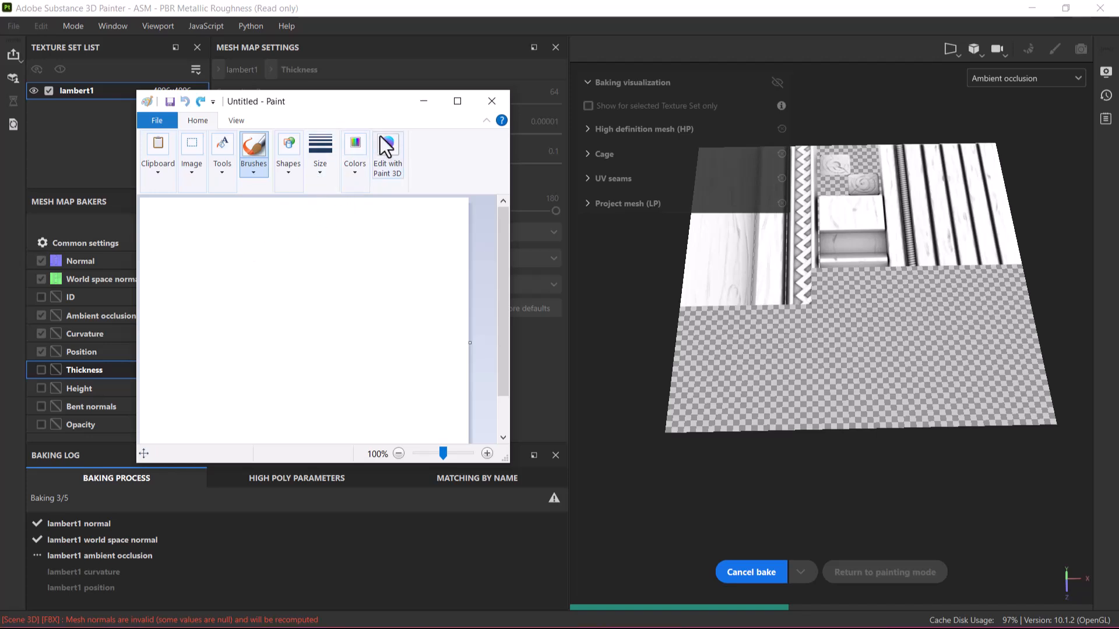
# - Maximize the Paint window, try a roughly horizontal pencil line across the upper canvas and undo it
pyautogui.click(458, 101)
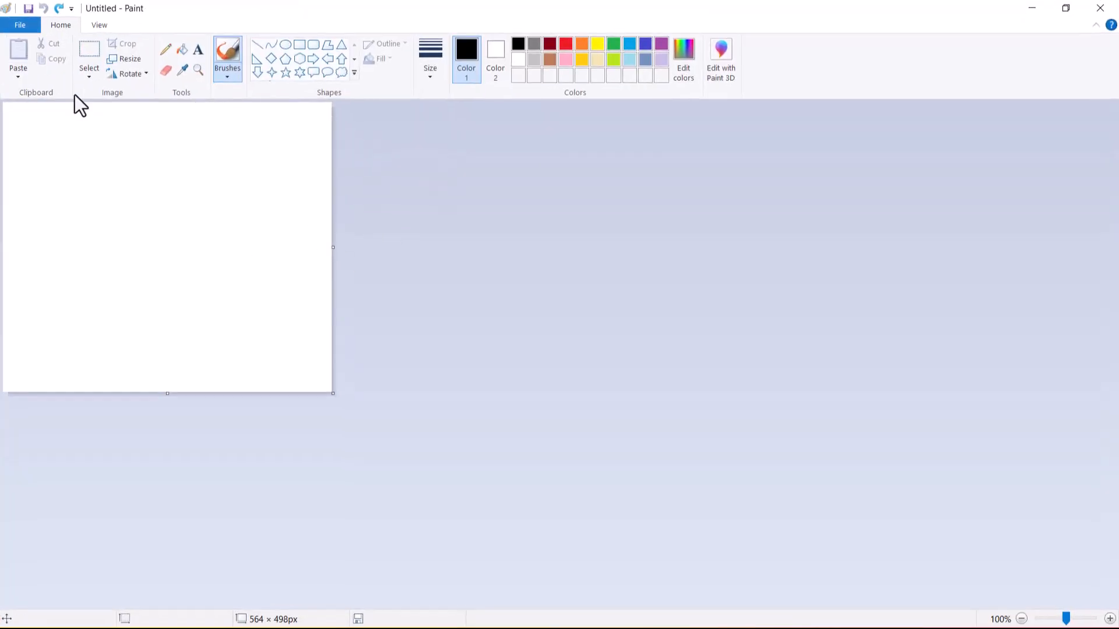
pyautogui.click(165, 50)
pyautogui.moveTo(39, 164); pyautogui.dragTo(248, 153)
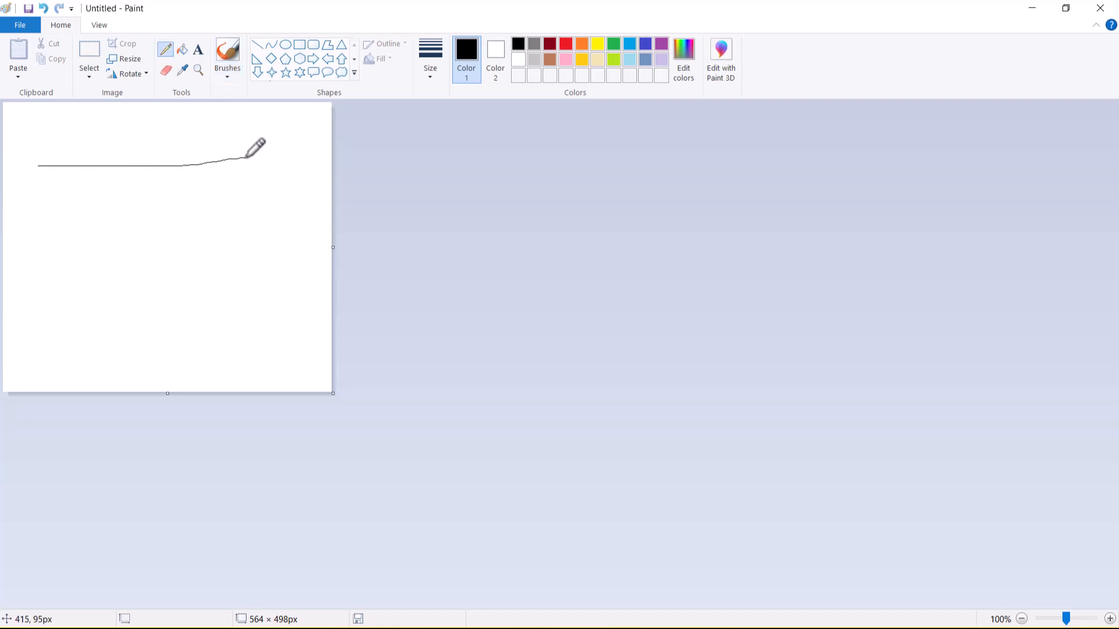
pyautogui.hotkey('ctrl', 'z')
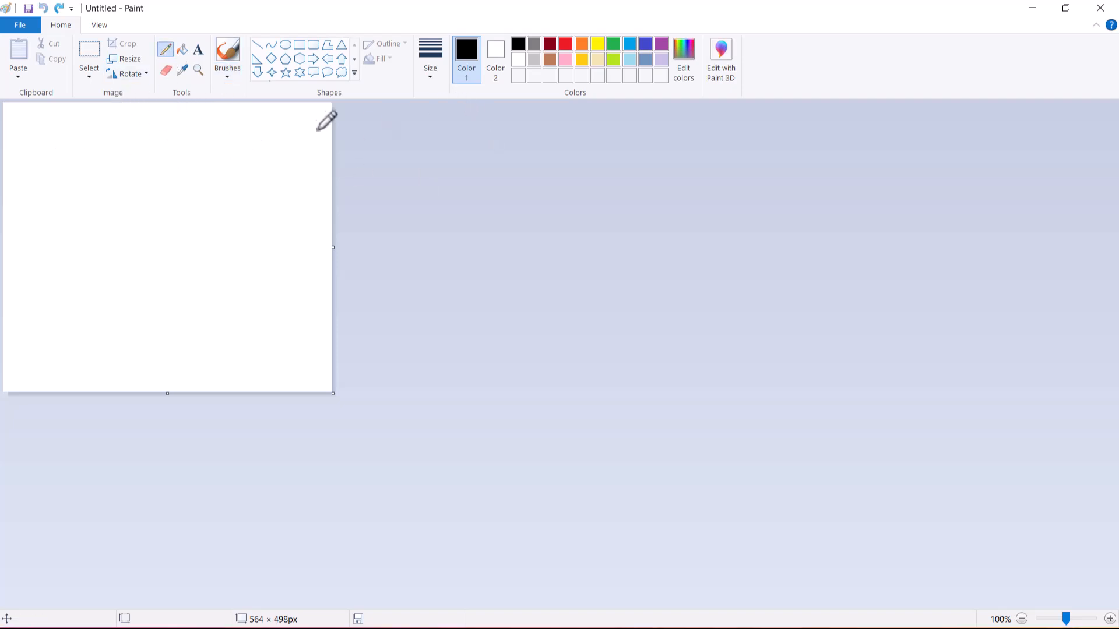
# - Add the text 256 to the canvas with the Text tool
pyautogui.click(198, 50)
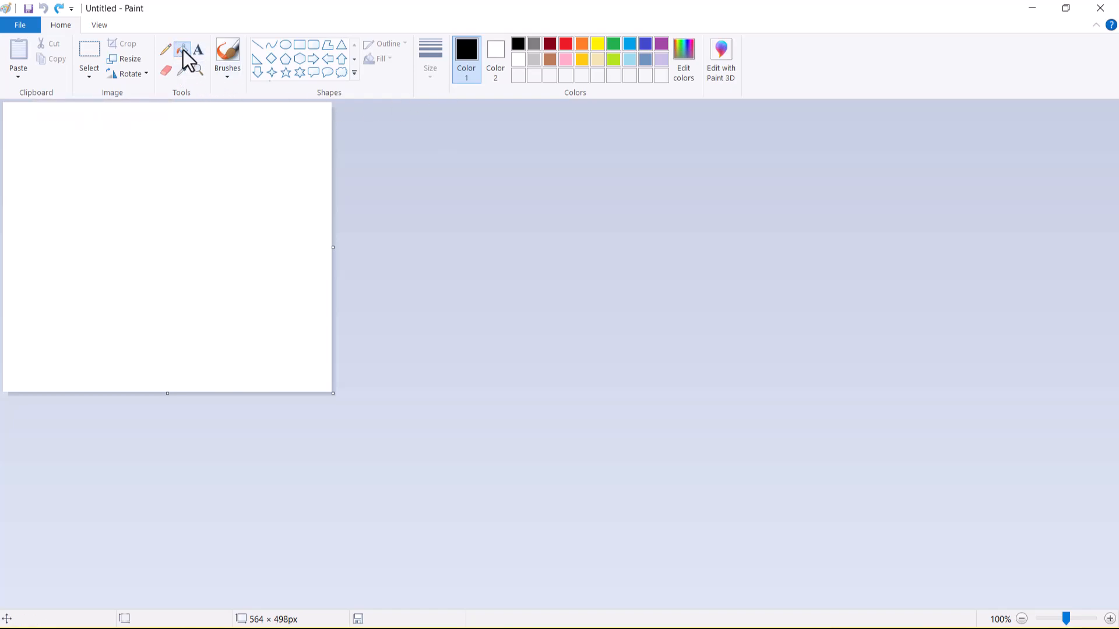
pyautogui.click(164, 52)
pyautogui.click(198, 49)
pyautogui.click(70, 204)
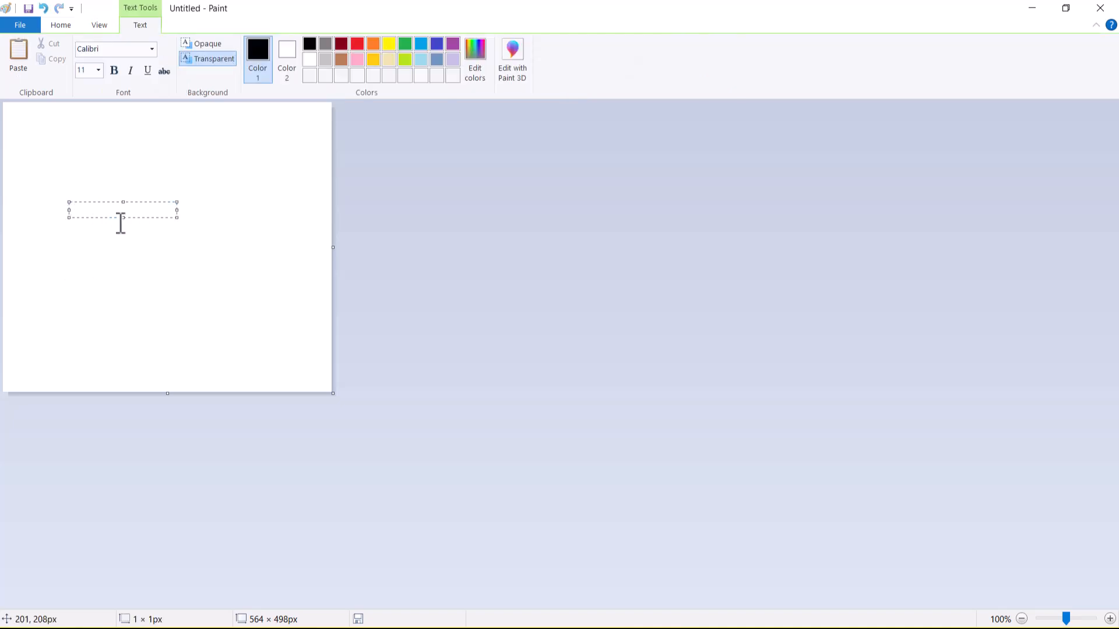
pyautogui.write('256')
pyautogui.press('Return')
pyautogui.click(44, 181)
# - Add the text 4096 next to the 256 on the canvas and minimize Paint
pyautogui.click(80, 204)
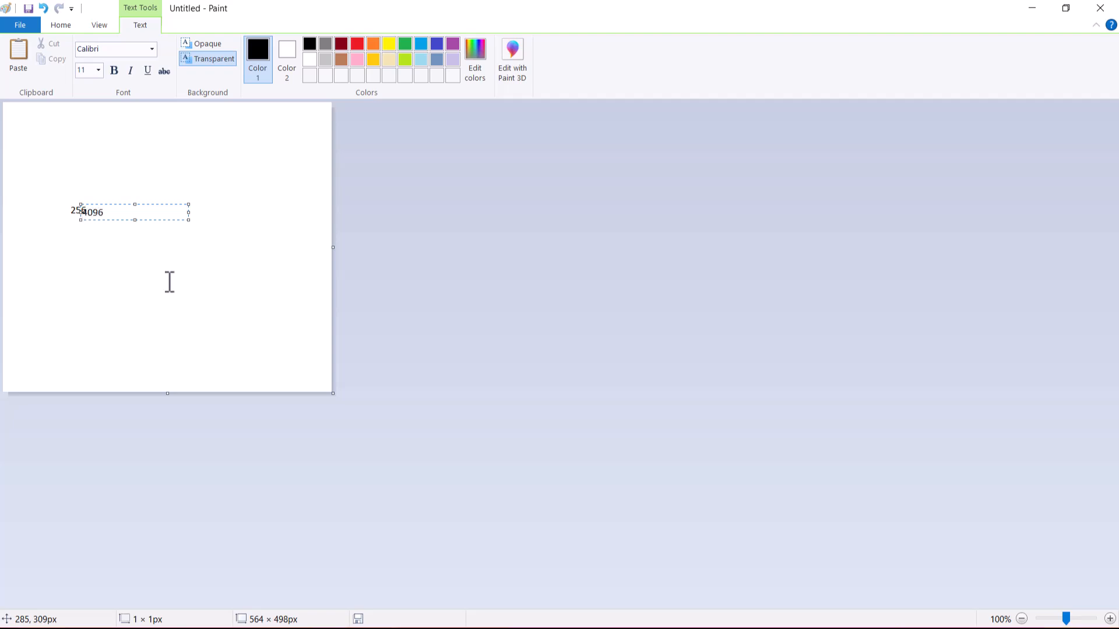
pyautogui.click(196, 321)
pyautogui.click(96, 217)
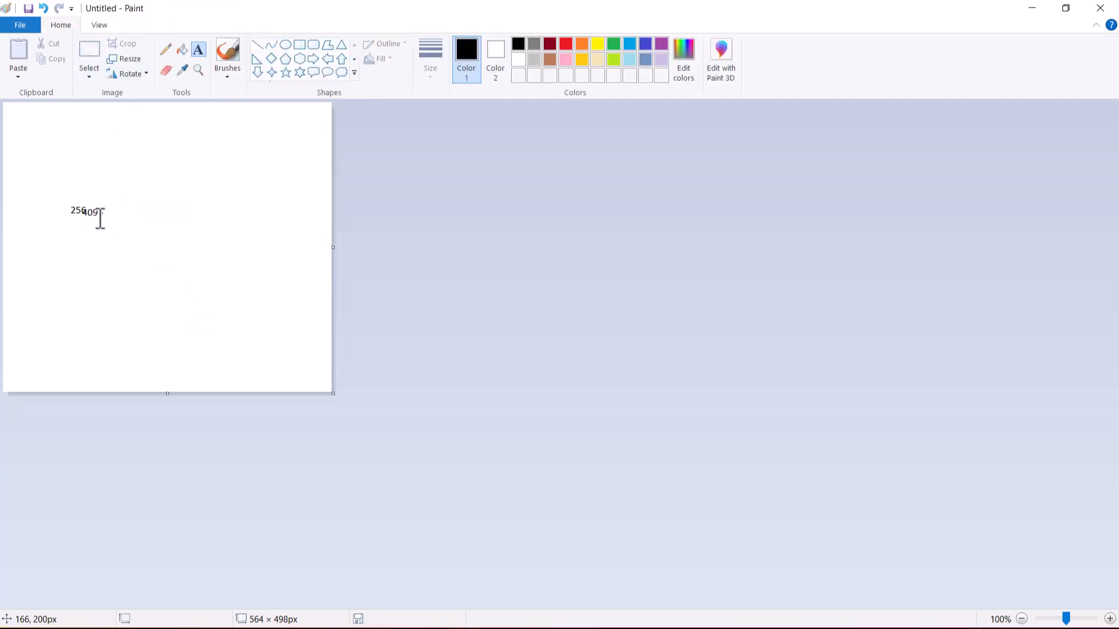
pyautogui.click(98, 203)
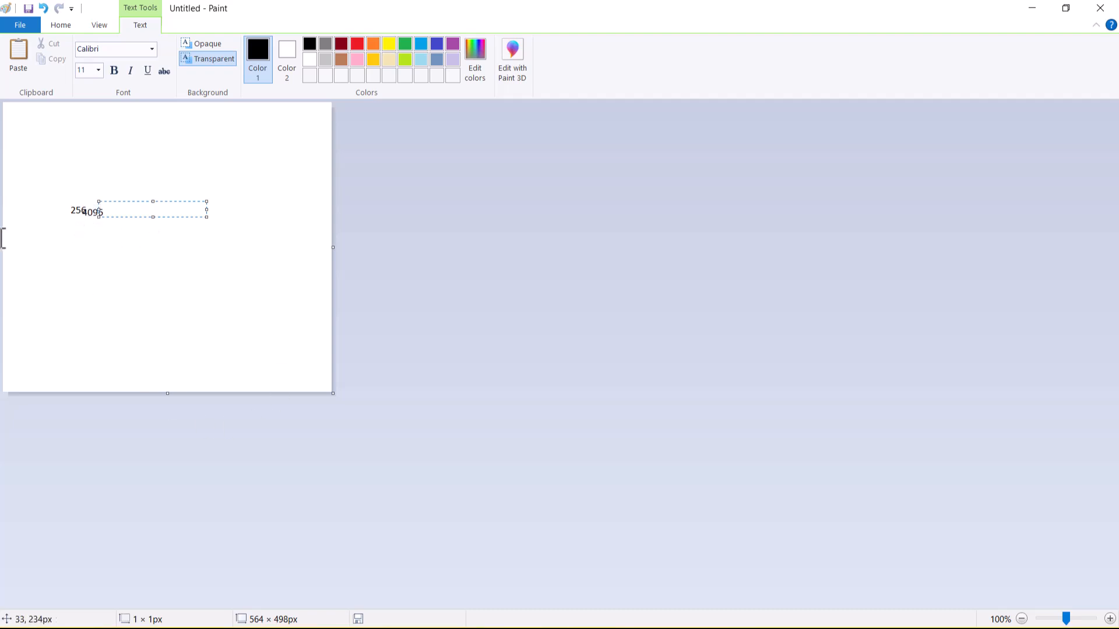
pyautogui.click(1032, 9)
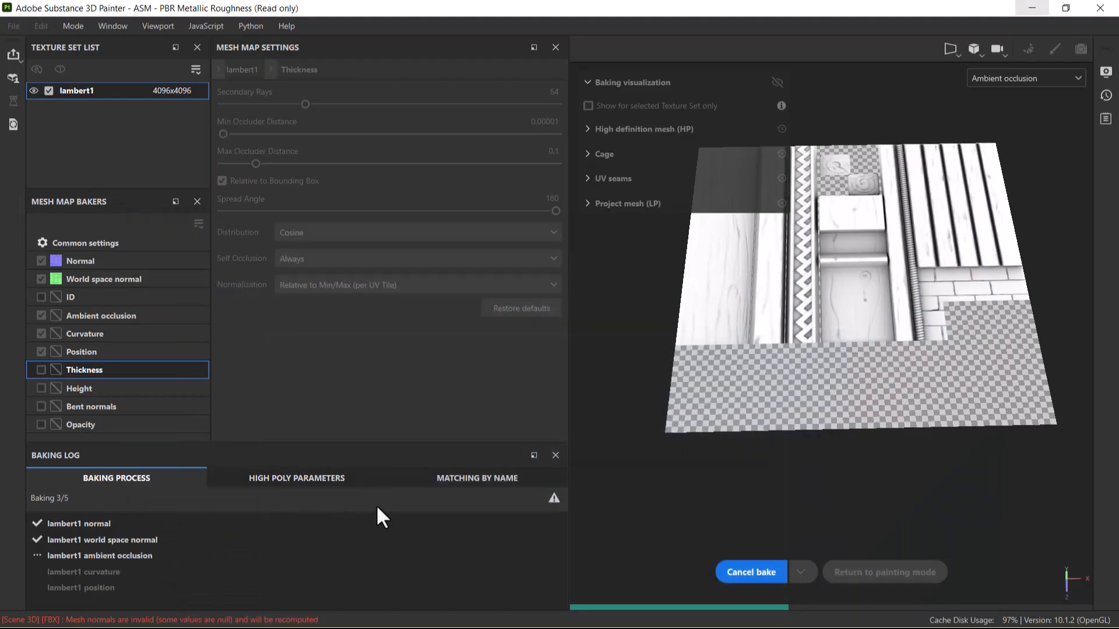
# - Find and launch Adobe Photoshop 2025
pyautogui.press('super')
pyautogui.write('n')
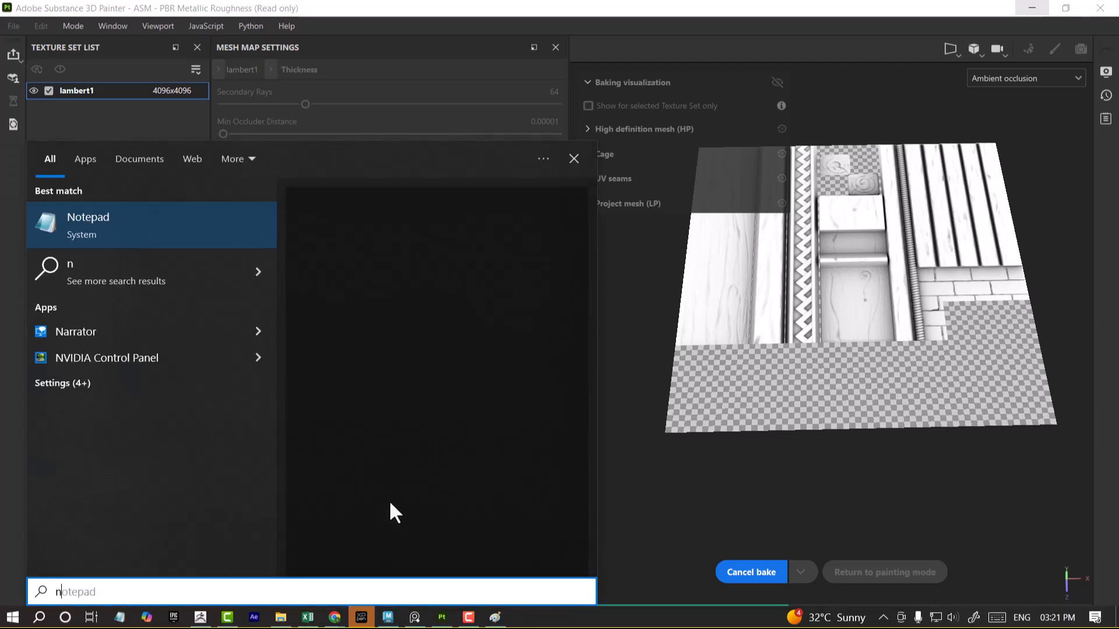
pyautogui.press('BackSpace')
pyautogui.write('pa')
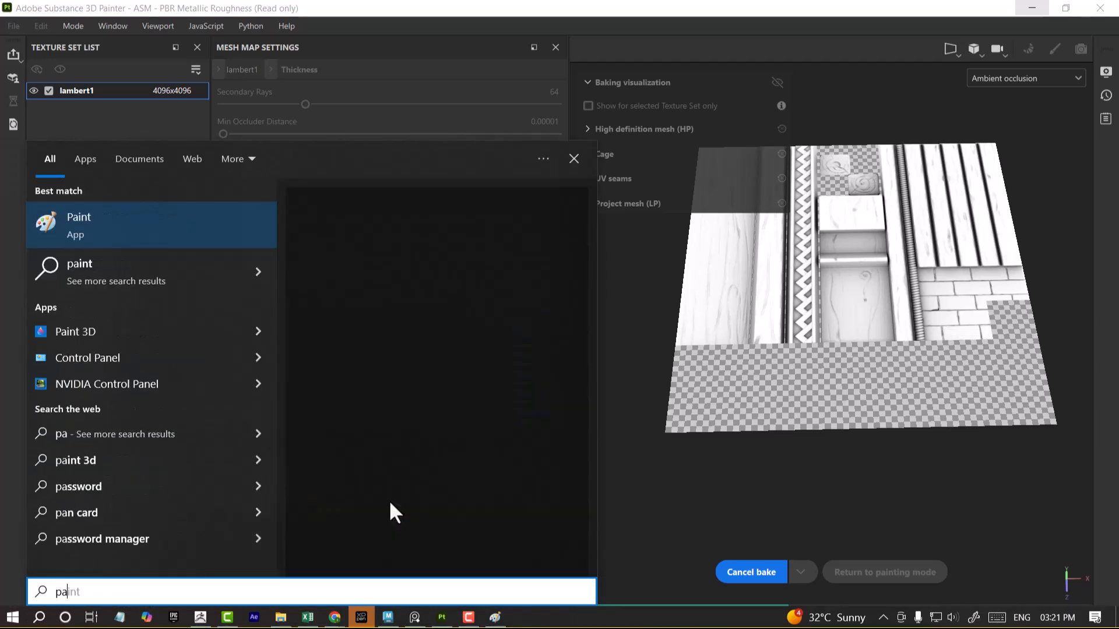
pyautogui.press('BackSpace')
pyautogui.write('ho')
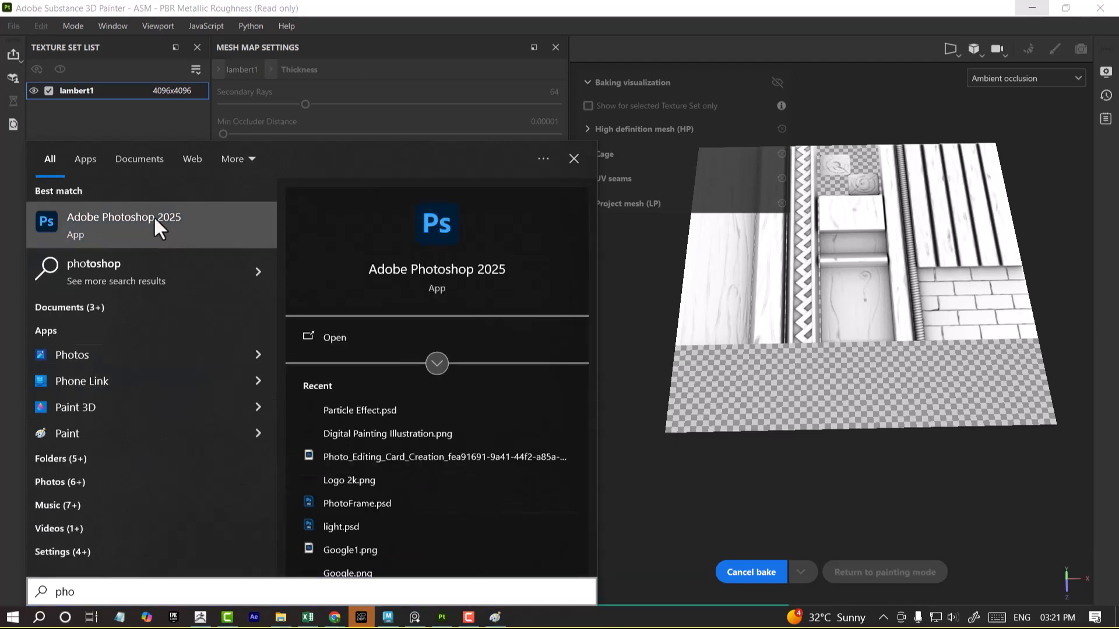
pyautogui.click(203, 242)
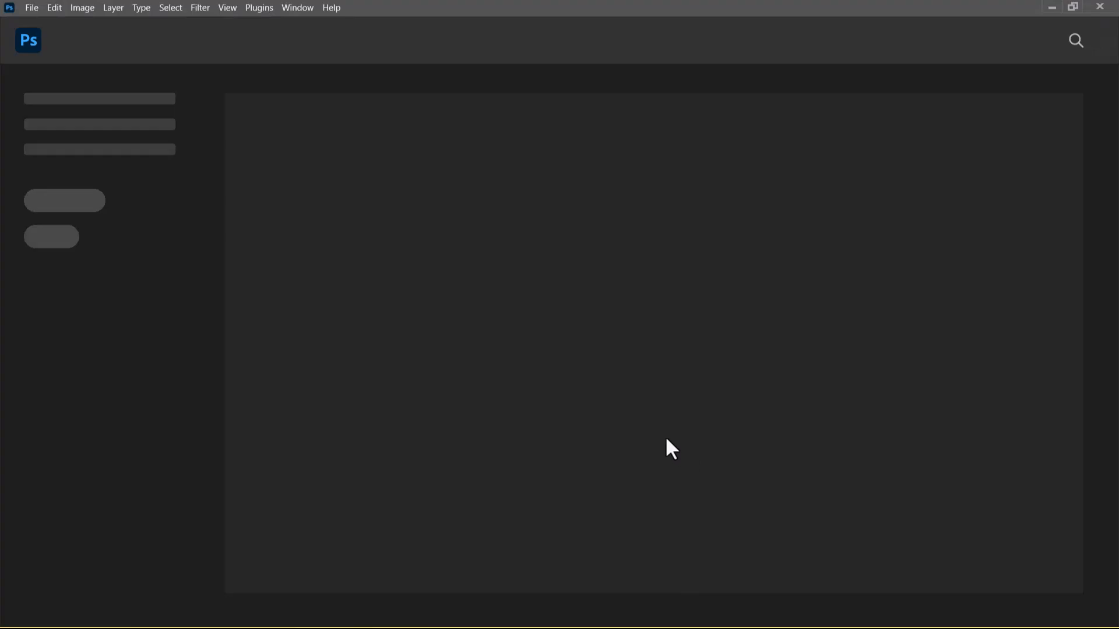
# - Create a blank white 626 x 626 pixel document and dismiss the leftover empty dialog
pyautogui.click(30, 7)
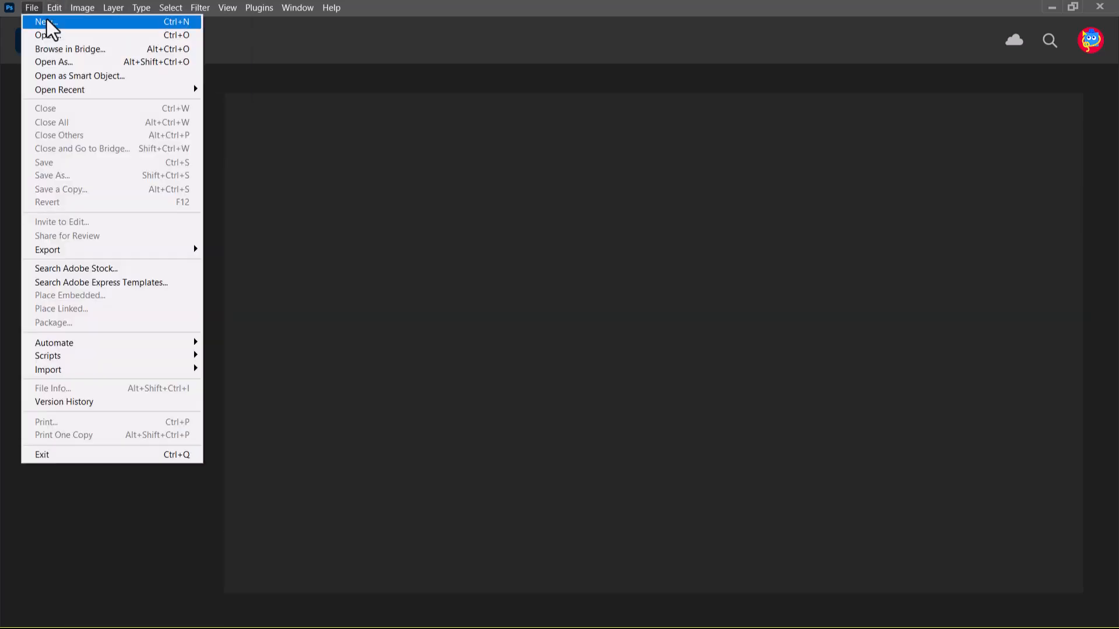
pyautogui.click(46, 20)
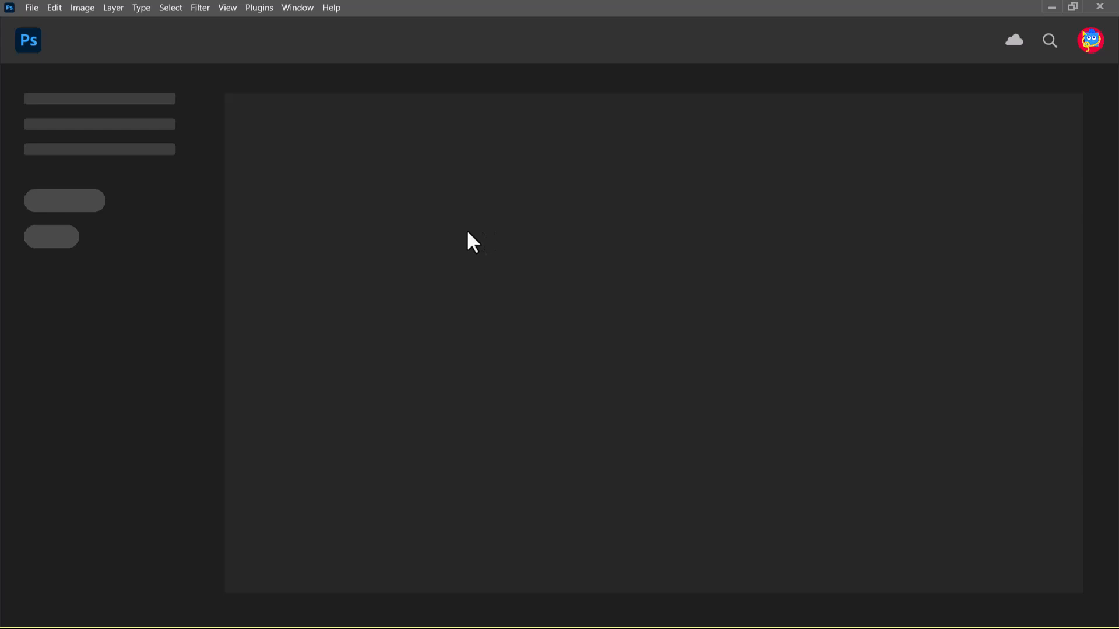
pyautogui.click(26, 5)
pyautogui.click(687, 131)
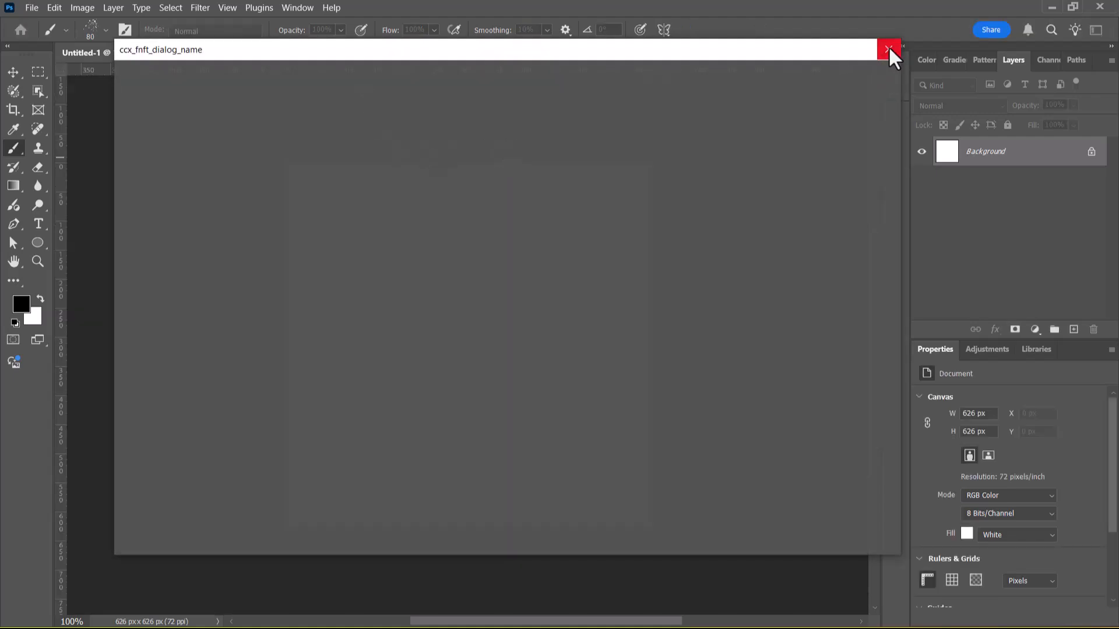
pyautogui.click(888, 50)
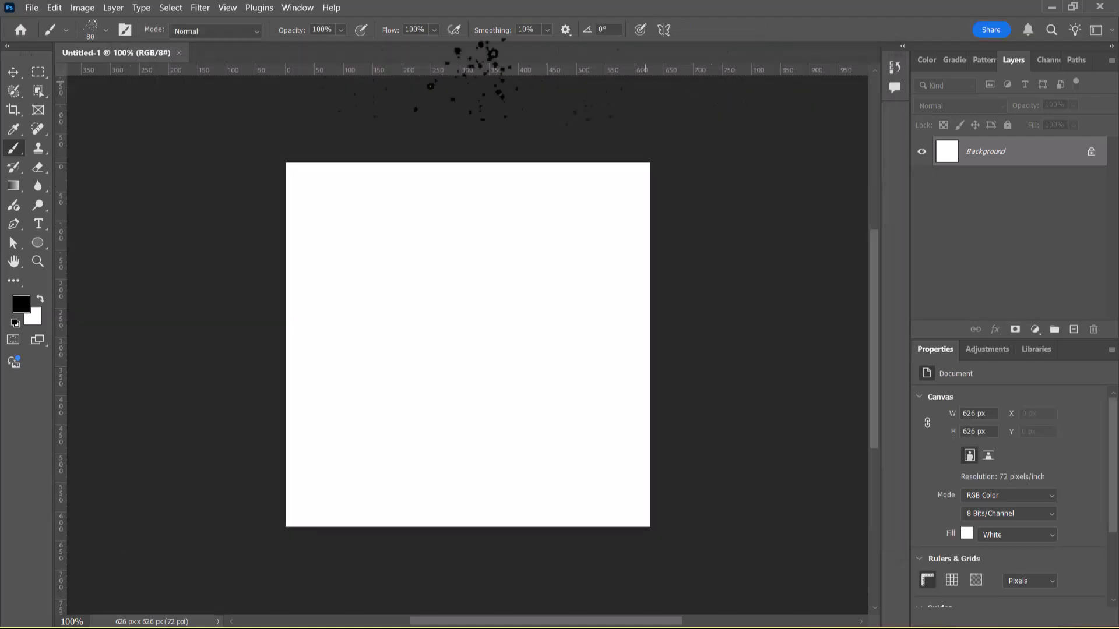
# - Create a new document 4096 pixels wide and 4096 pixels high with a white background
pyautogui.click(27, 8)
pyautogui.click(57, 23)
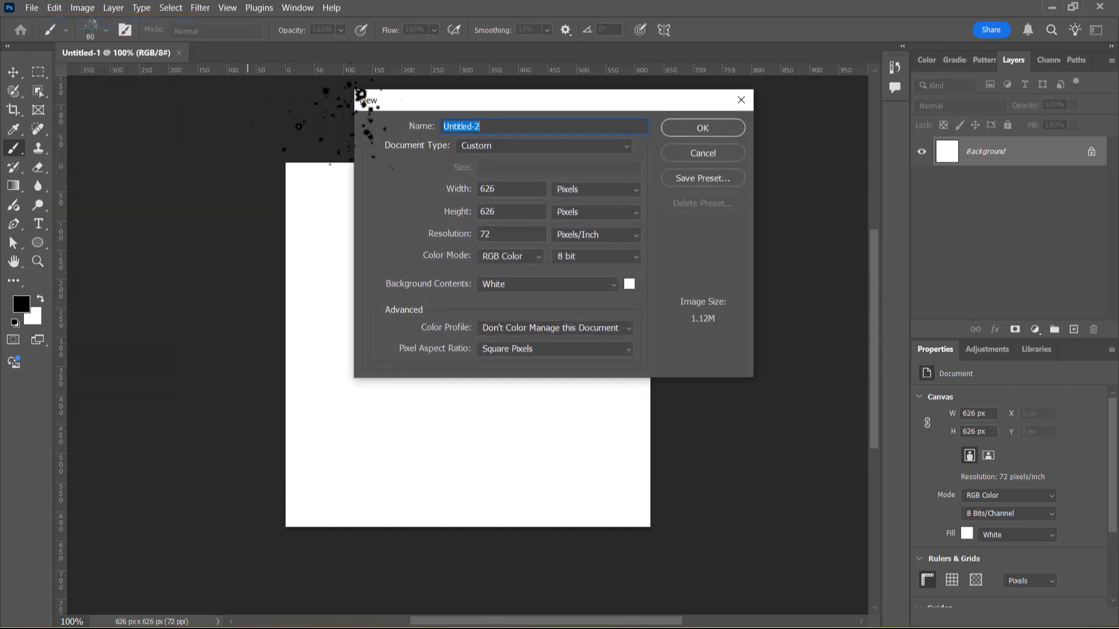
pyautogui.click(490, 188)
pyautogui.write('4096')
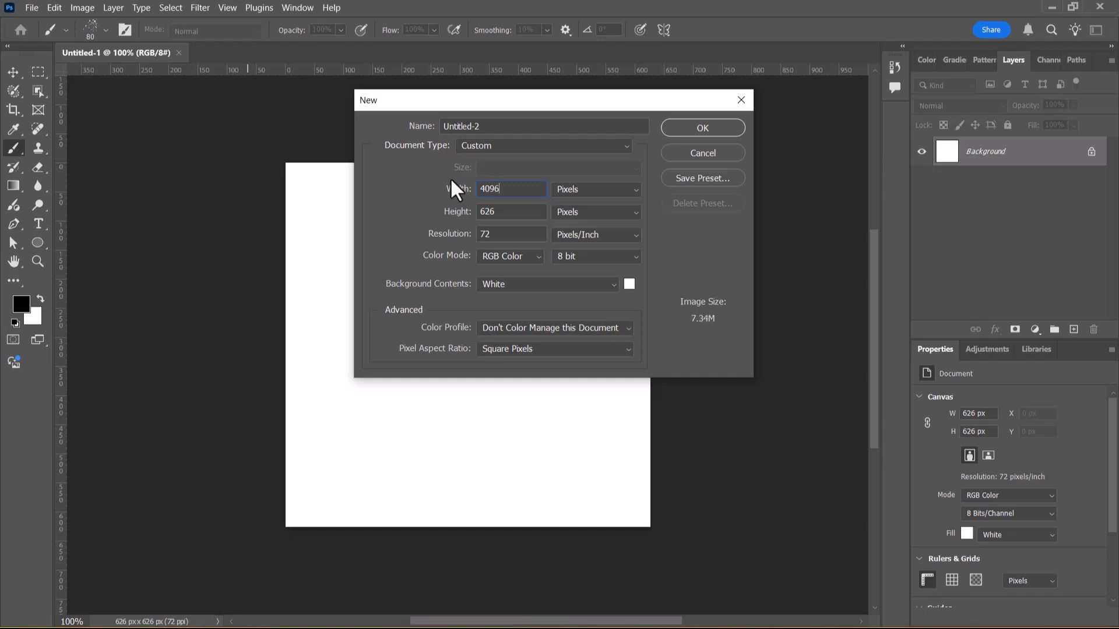
pyautogui.press('Tab')
pyautogui.press('Tab')
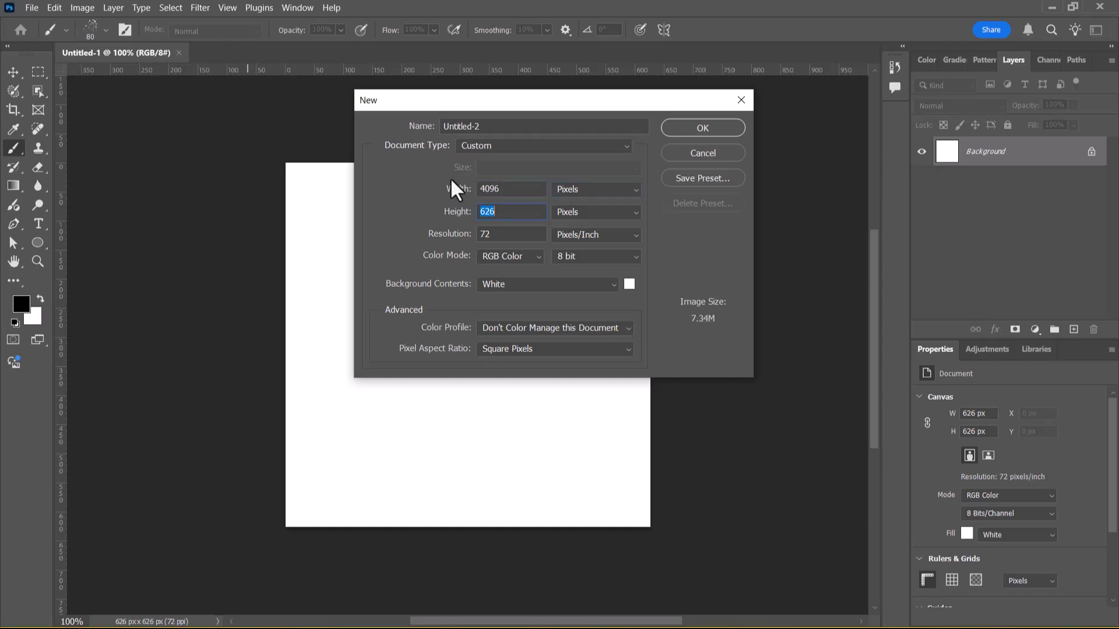
pyautogui.write('4096')
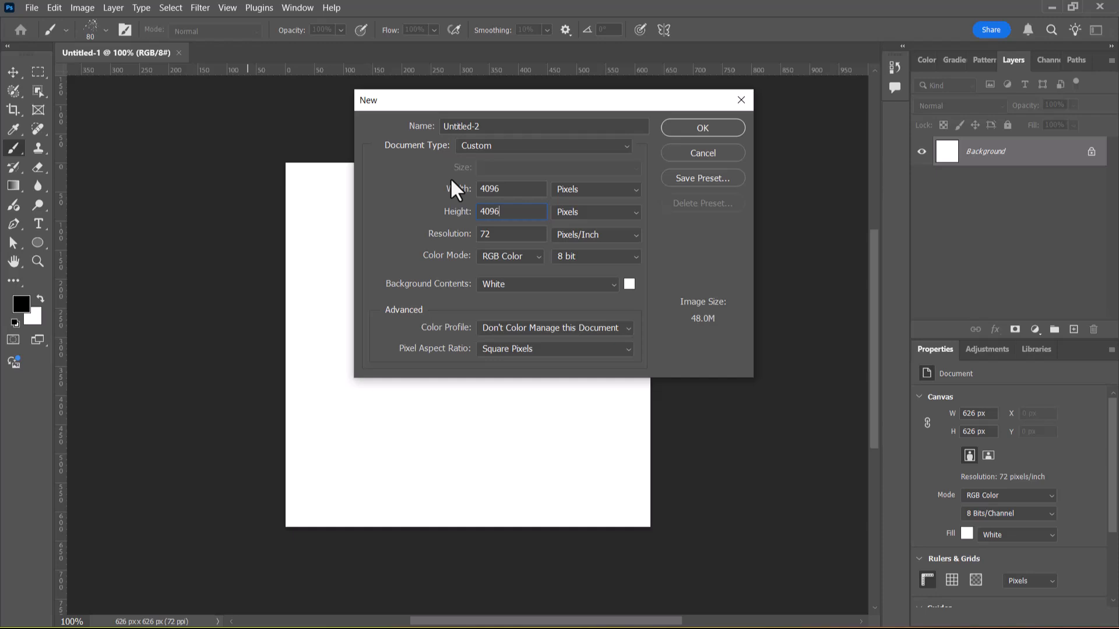
pyautogui.press('Return')
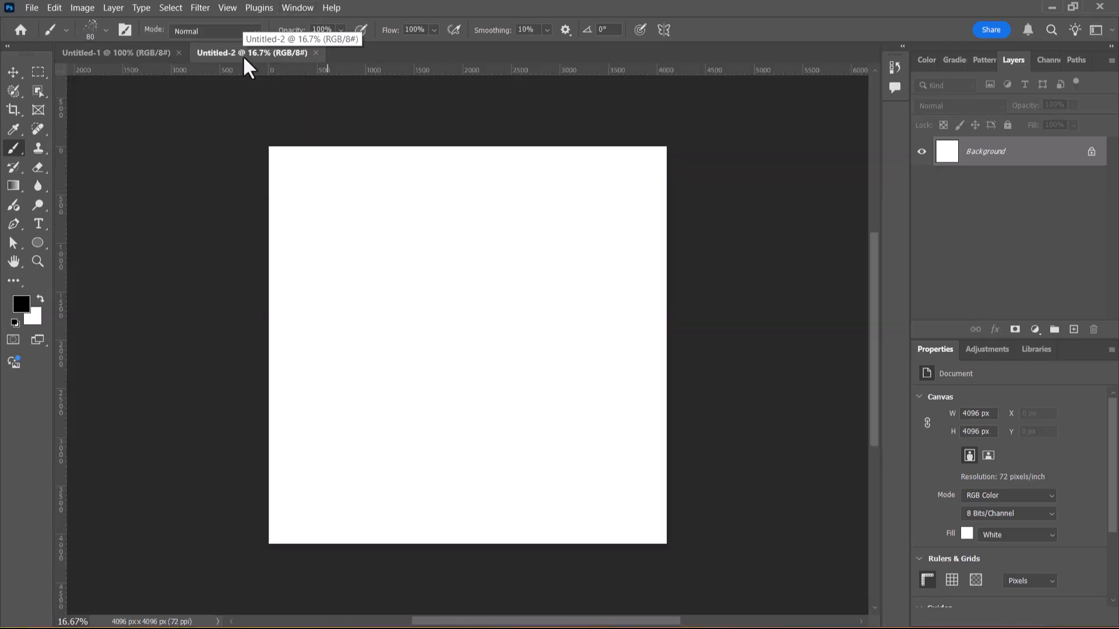
# - Create another new document 256 pixels wide and 256 pixels high with a white background
pyautogui.click(29, 7)
pyautogui.click(45, 22)
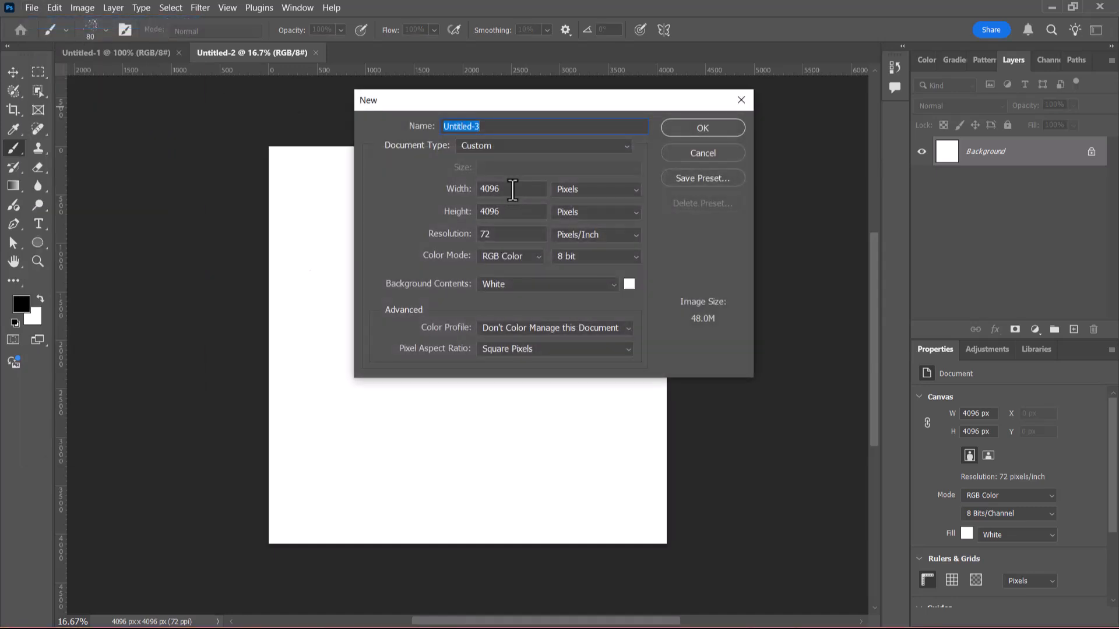
pyautogui.moveTo(514, 190); pyautogui.dragTo(382, 174)
pyautogui.write('256')
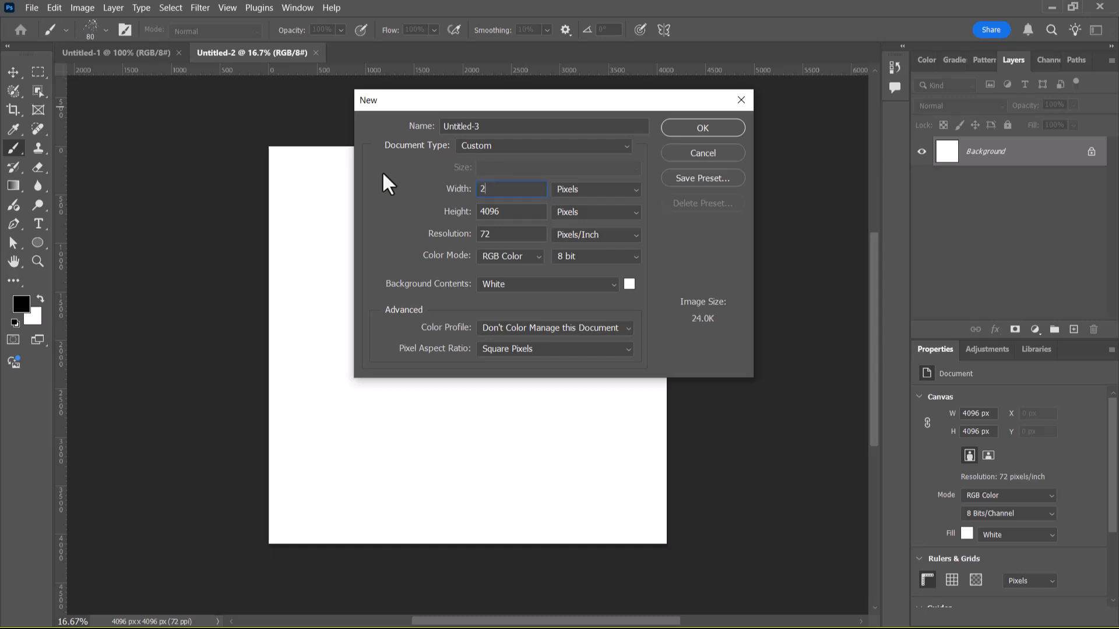
pyautogui.press('Tab')
pyautogui.press('Tab')
pyautogui.write('5')
pyautogui.press('BackSpace')
pyautogui.write('2546')
pyautogui.press('BackSpace')
pyautogui.press('BackSpace')
pyautogui.write('6')
pyautogui.press('Return')
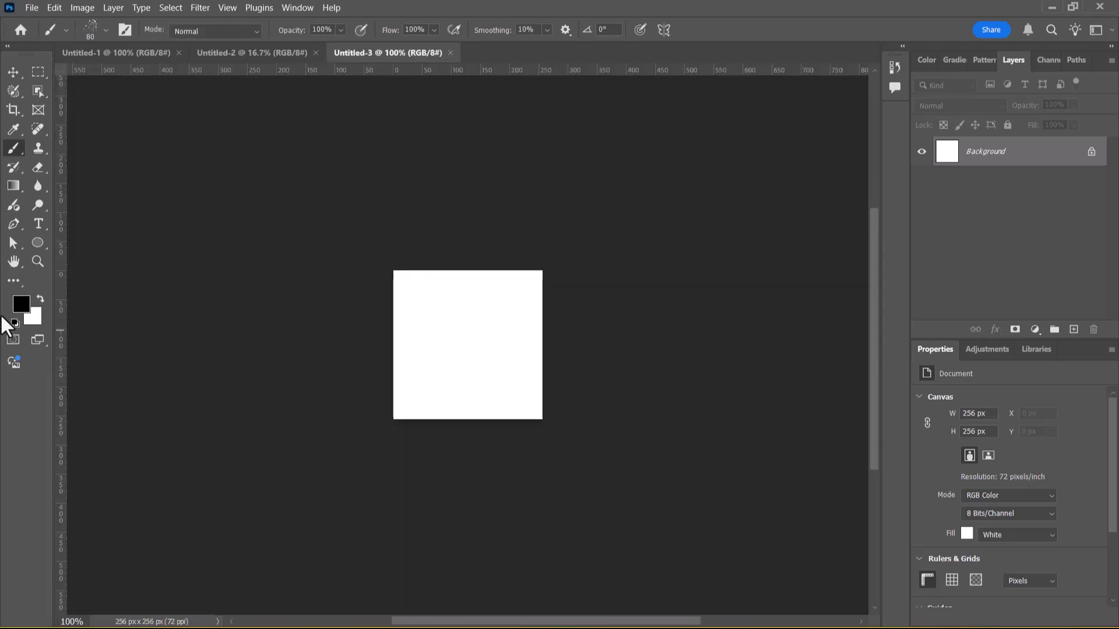
# - Set the foreground colour to ff0000 and fill the 256 px document's background with it
pyautogui.click(25, 302)
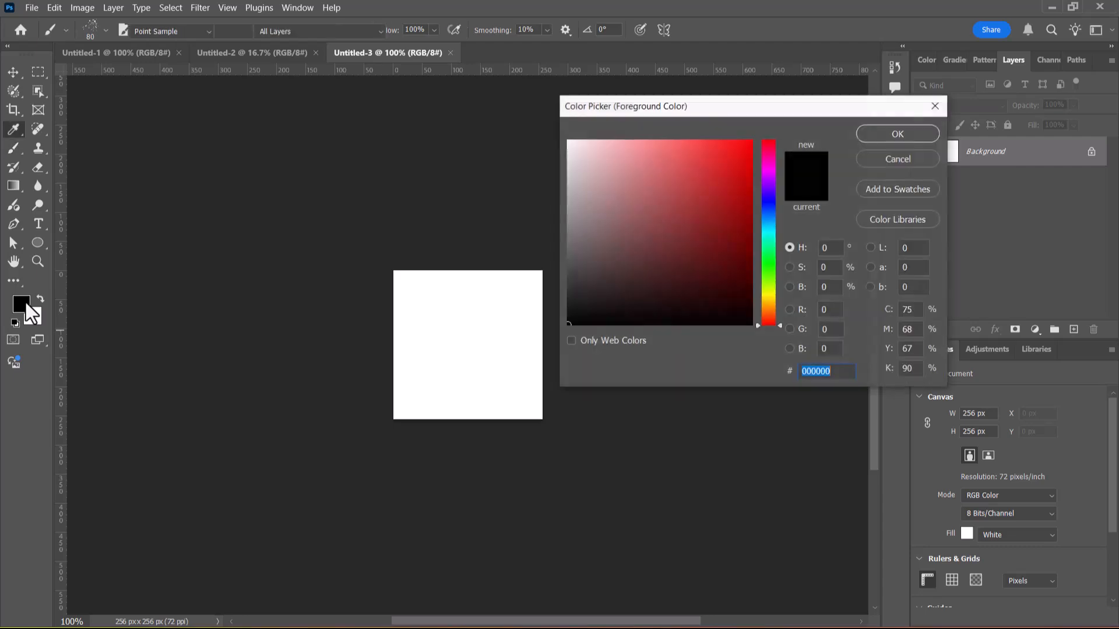
pyautogui.write('ff0000')
pyautogui.click(905, 137)
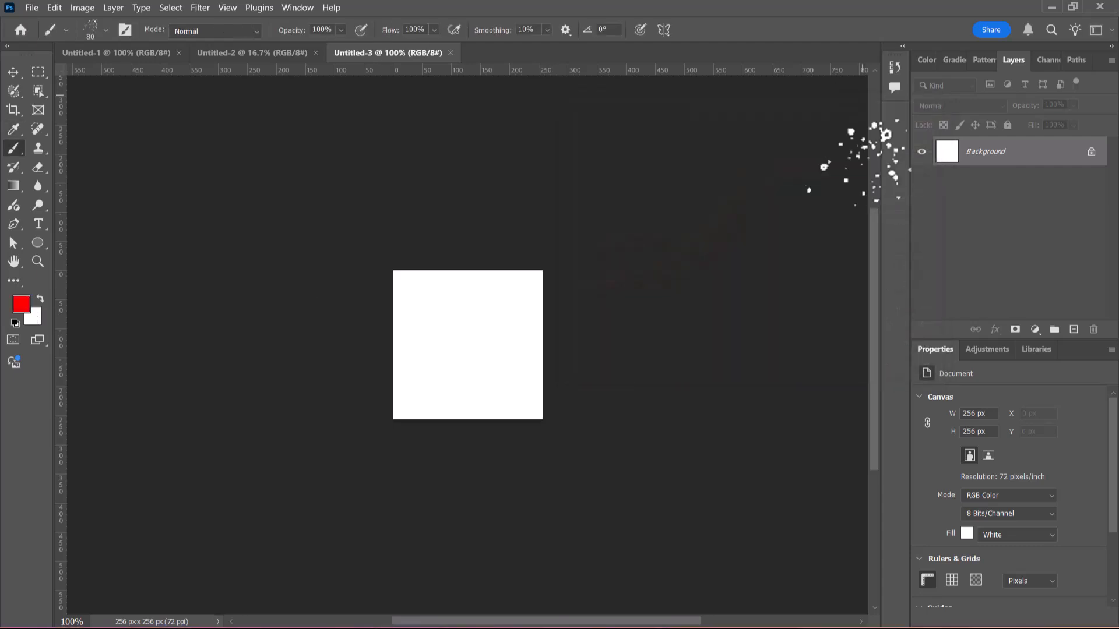
pyautogui.hotkey('alt', 'BackSpace')
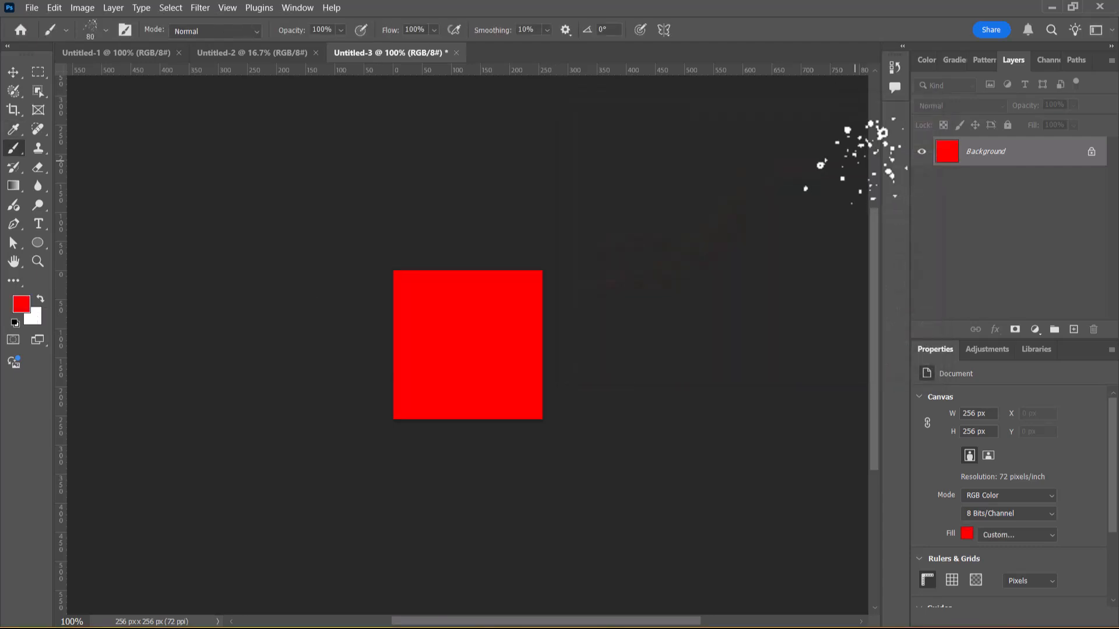
# - Float the red 256 px document, copy its red square into the 4096 px document, and minimise the floating window
pyautogui.moveTo(398, 54); pyautogui.dragTo(545, 154)
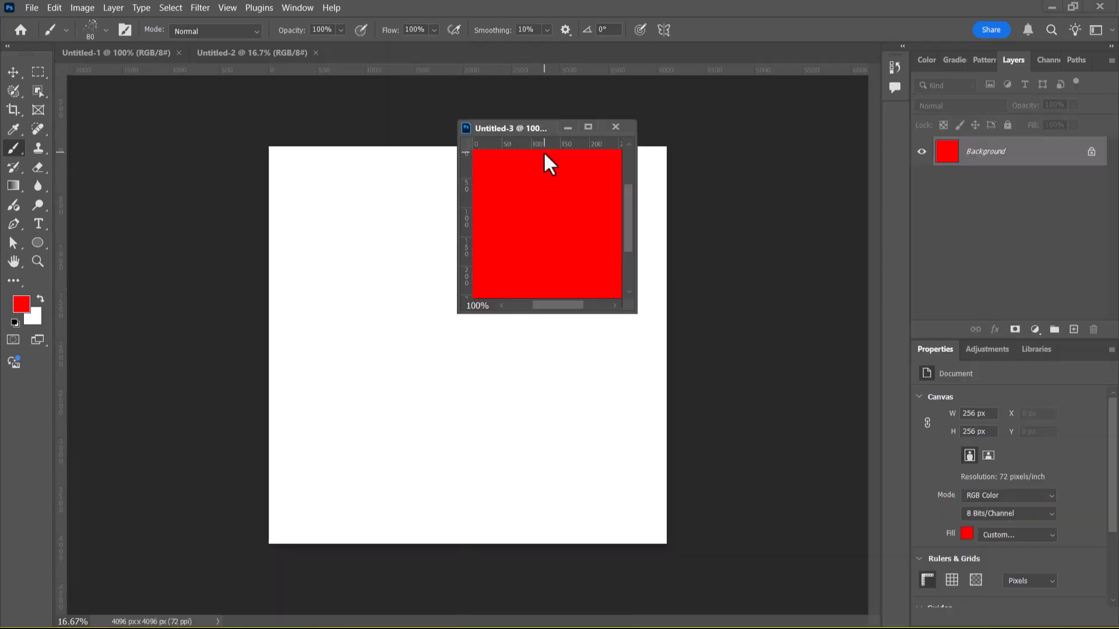
pyautogui.press('v')
pyautogui.moveTo(560, 239); pyautogui.dragTo(350, 274)
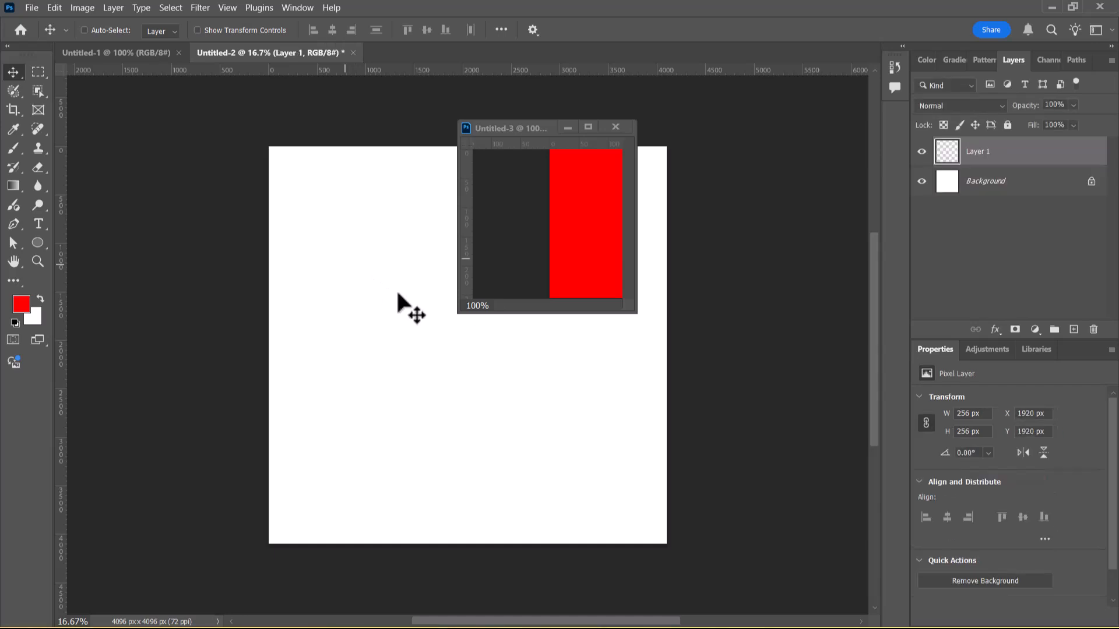
pyautogui.click(567, 128)
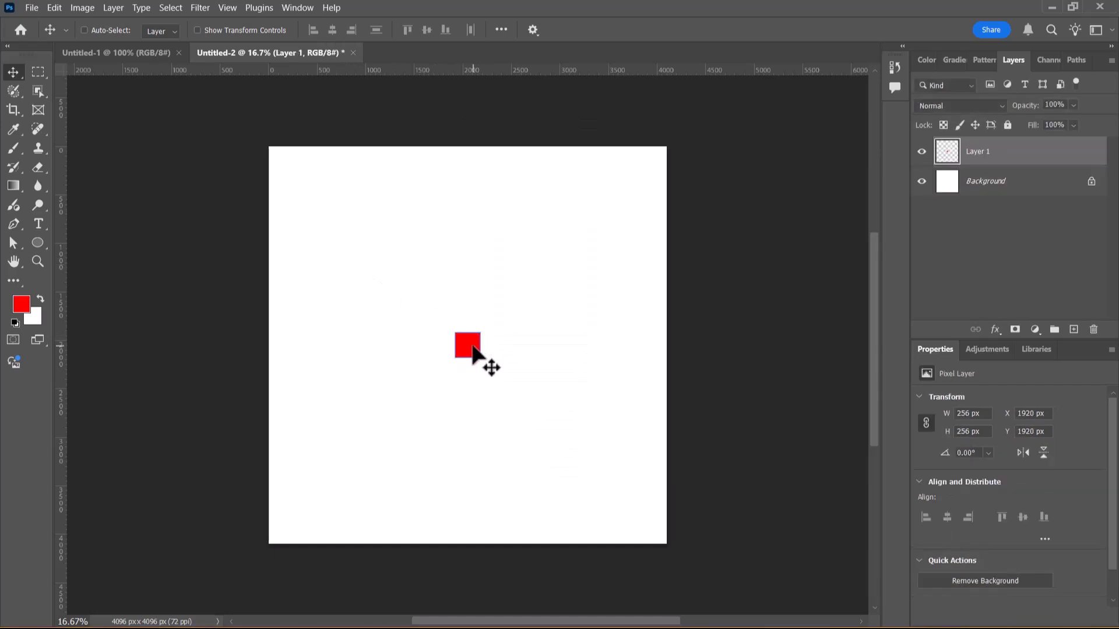
# - Duplicate the red square into a stacked pair at the canvas's top-left corner and copy that pair diagonally below it
pyautogui.keyDown('alt'); pyautogui.moveTo(475, 349); pyautogui.dragTo(292, 195); pyautogui.keyUp('alt')
pyautogui.press('Up')
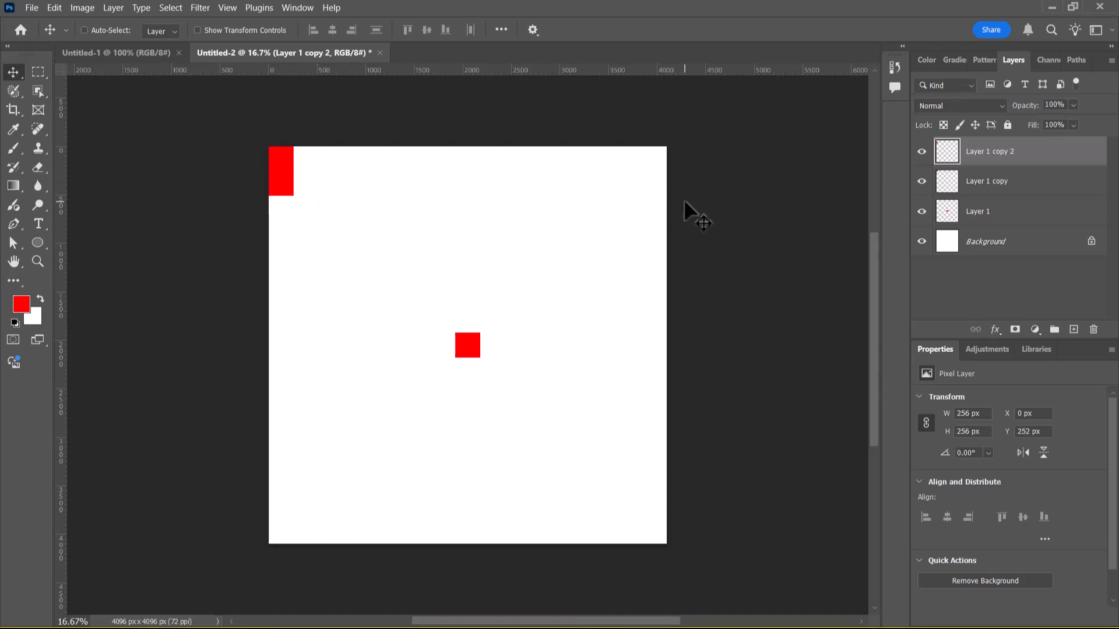
pyautogui.keyDown('ctrl'); pyautogui.click(983, 181); pyautogui.keyUp('ctrl')
pyautogui.keyDown('ctrl'); pyautogui.click(982, 155); pyautogui.keyUp('ctrl')
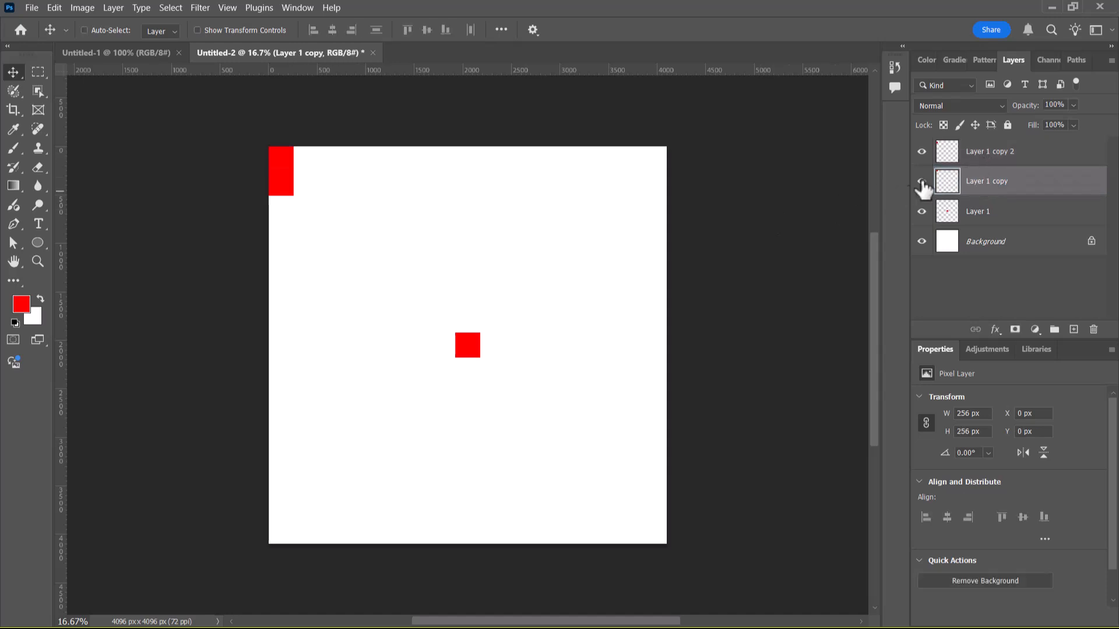
pyautogui.keyDown('ctrl'); pyautogui.click(981, 153); pyautogui.keyUp('ctrl')
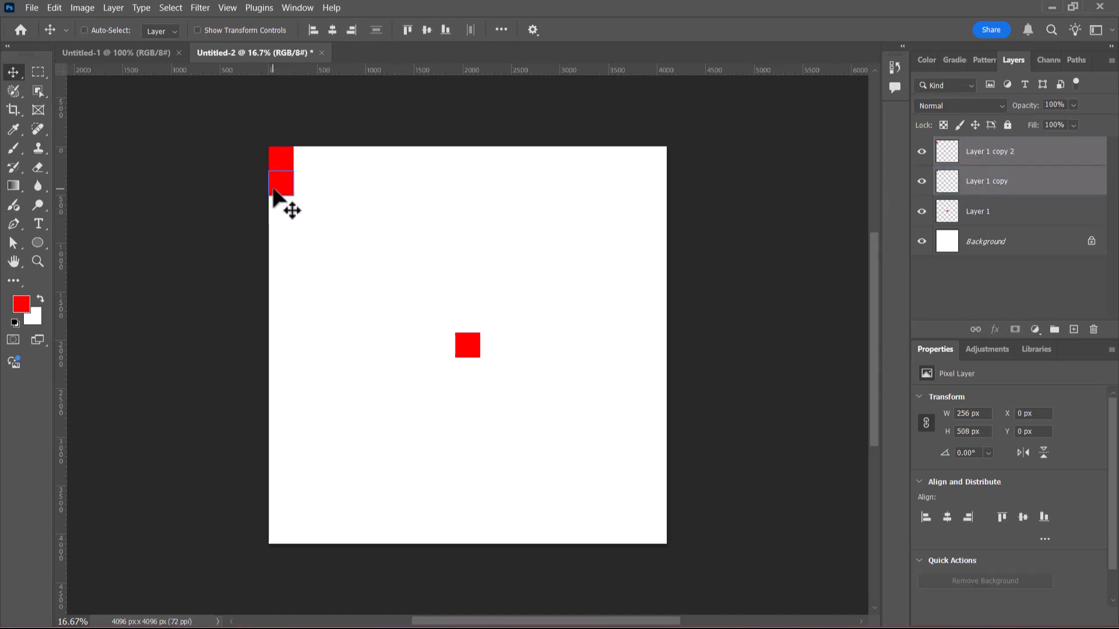
pyautogui.keyDown('alt'); pyautogui.moveTo(282, 193); pyautogui.dragTo(304, 236); pyautogui.keyUp('alt')
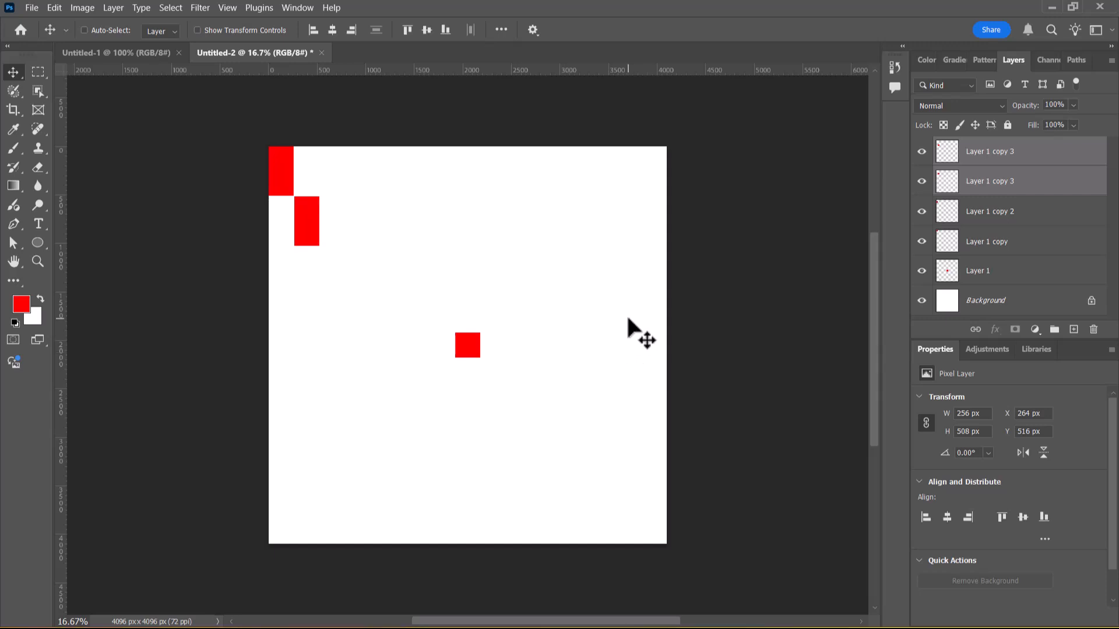
# - Create a new document 1024 pixels wide and 1024 pixels high with a white background
pyautogui.hotkey('ctrl', 'n')
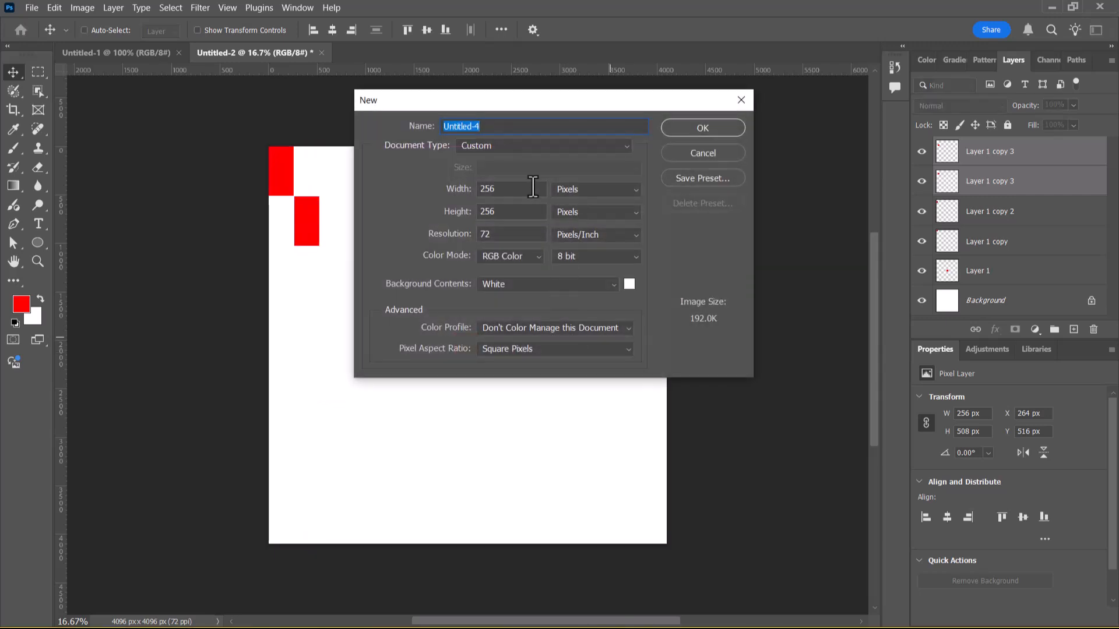
pyautogui.write('1024')
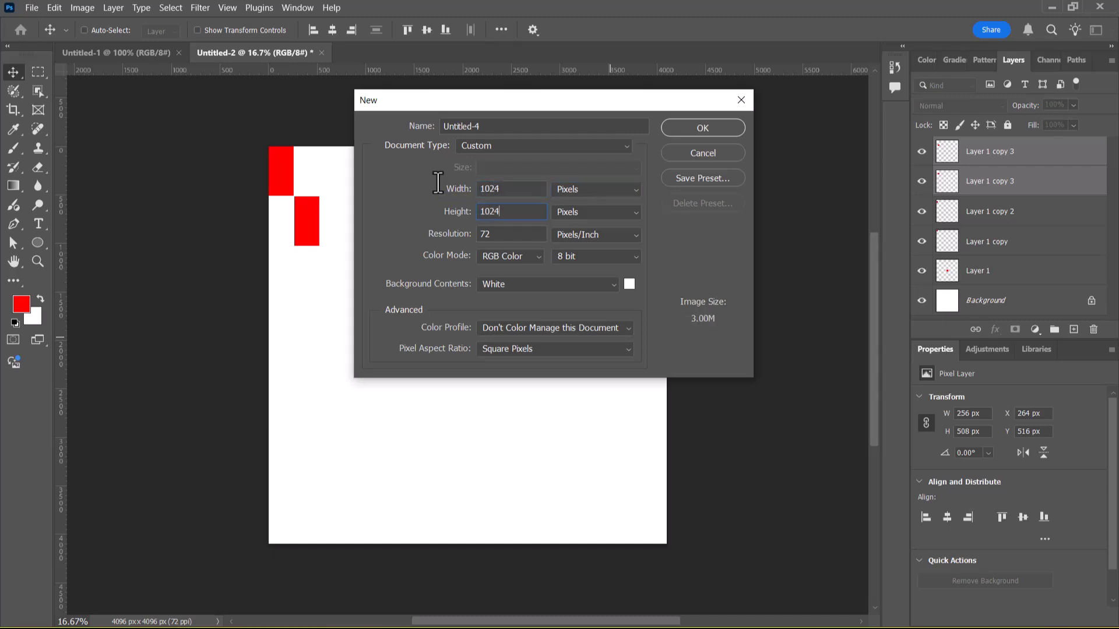
pyautogui.press('Return')
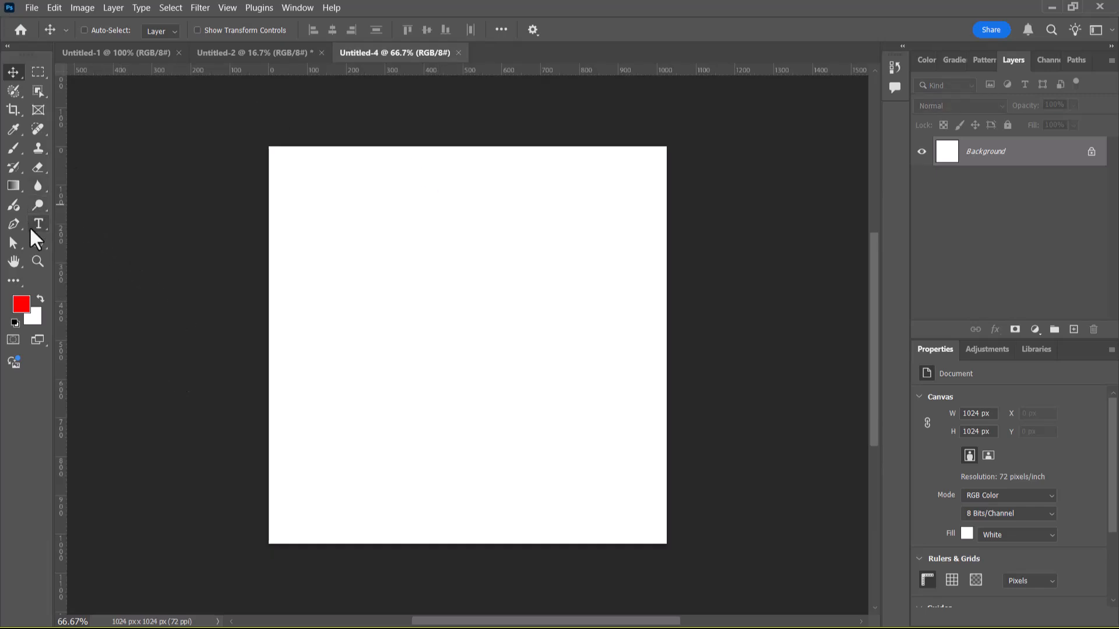
# - Add the text "1024" in red and place it horizontally centred, slightly above the middle of the canvas
pyautogui.click(38, 224)
pyautogui.click(375, 337)
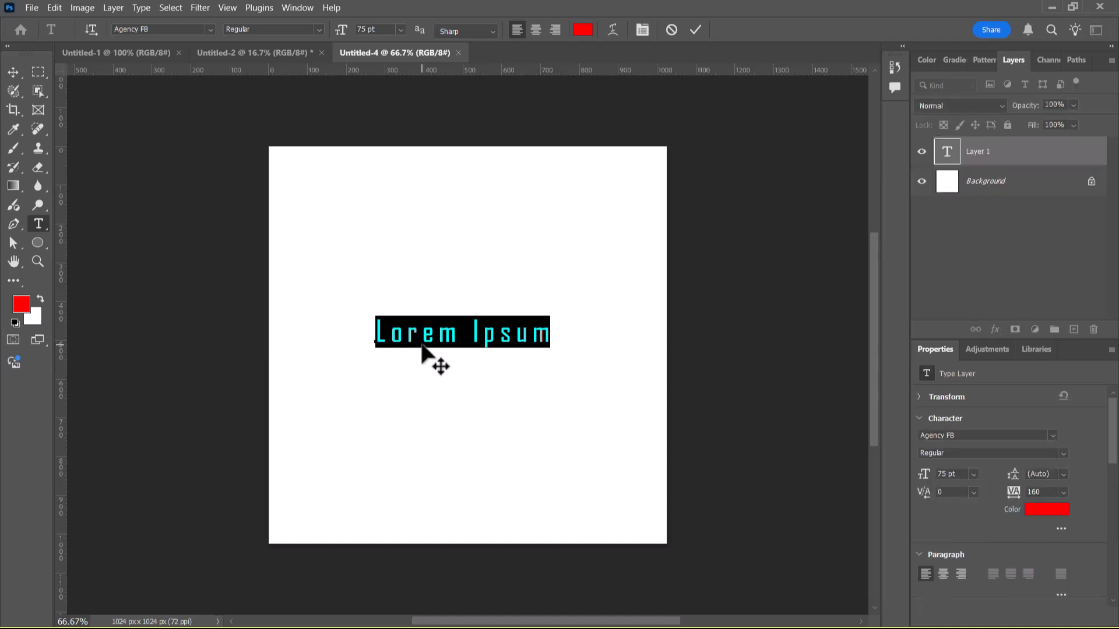
pyautogui.write('10024')
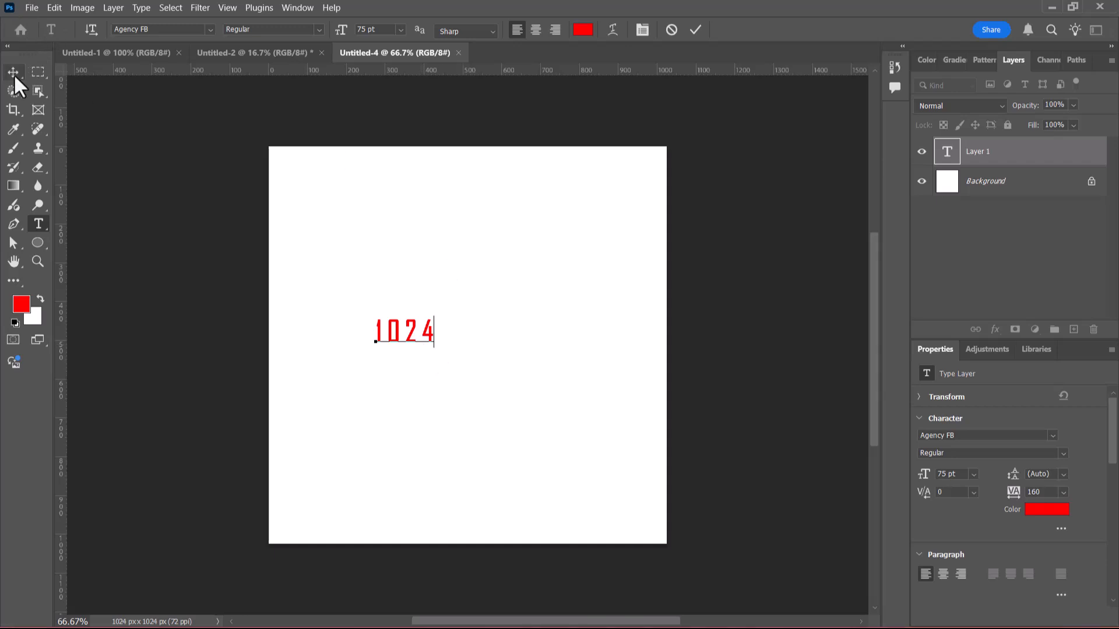
pyautogui.click(14, 72)
pyautogui.moveTo(406, 341); pyautogui.dragTo(466, 324)
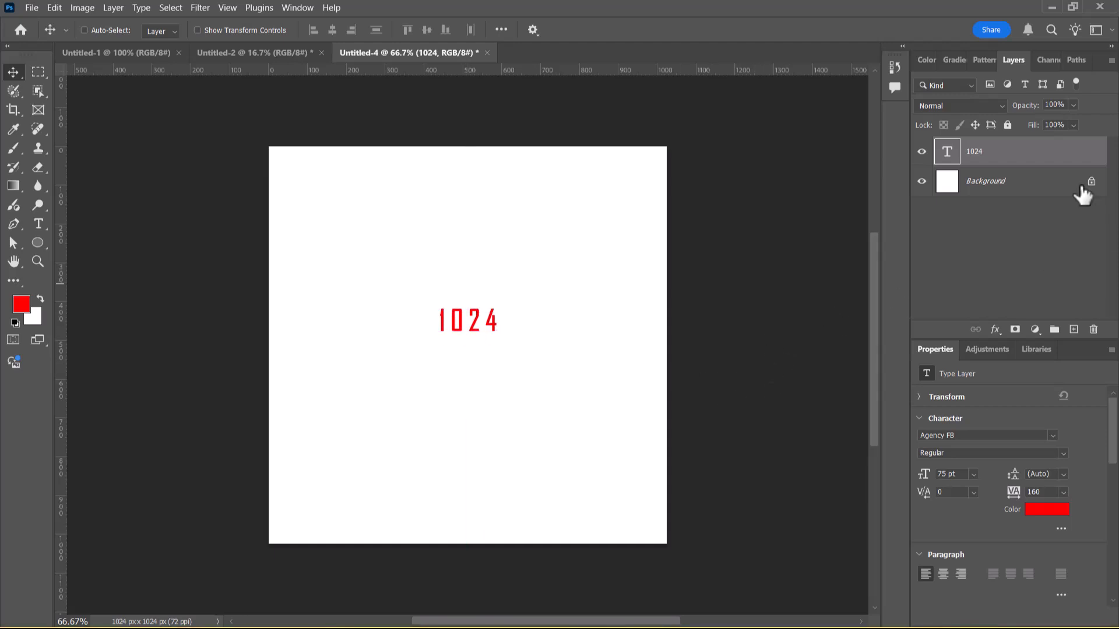
# - Fill the 1024 px document's Background layer with a bright saturated green
pyautogui.click(1022, 185)
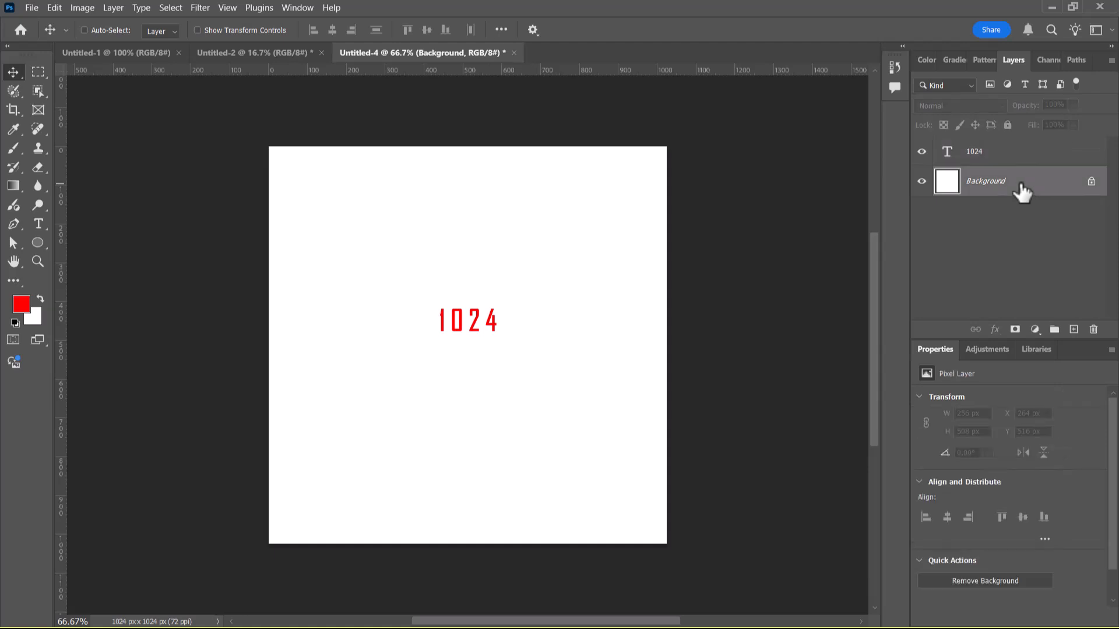
pyautogui.click(41, 299)
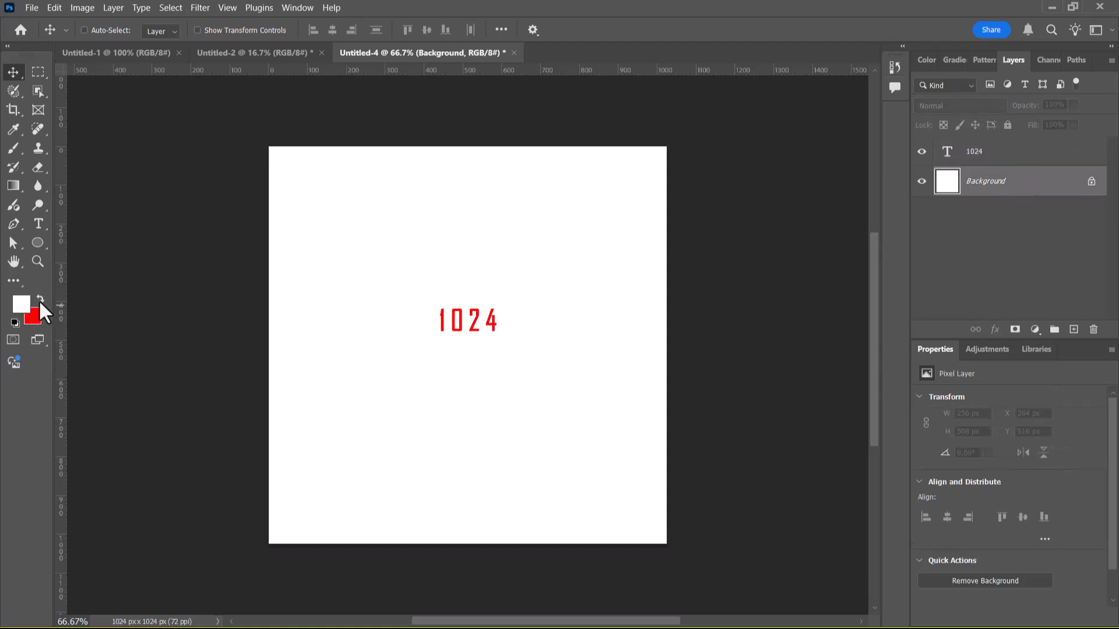
pyautogui.click(22, 303)
pyautogui.click(773, 276)
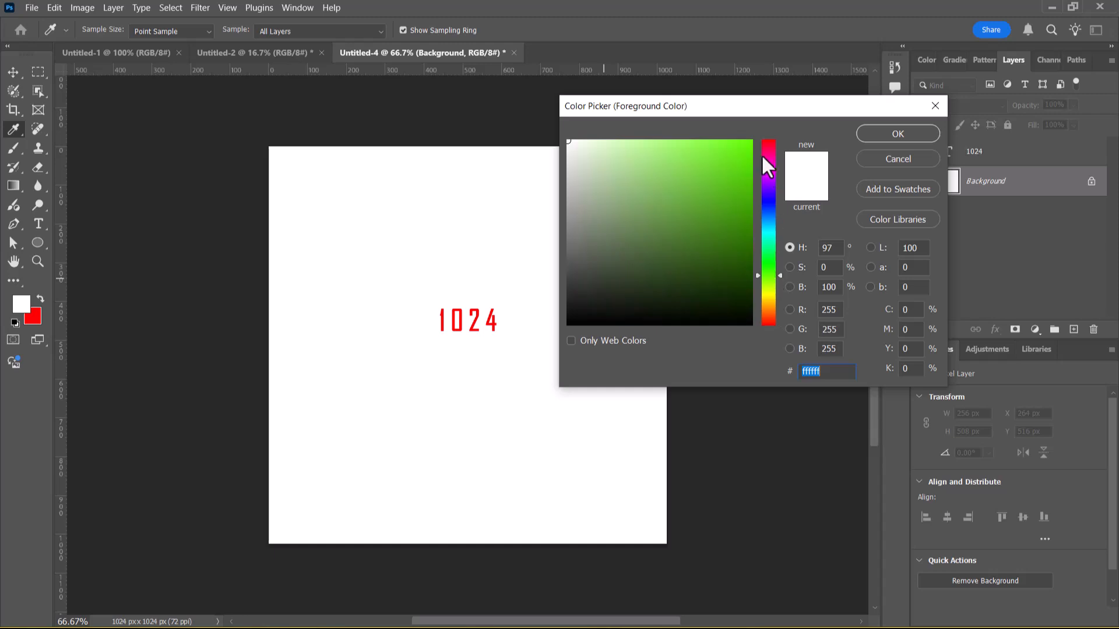
pyautogui.click(751, 143)
pyautogui.click(897, 133)
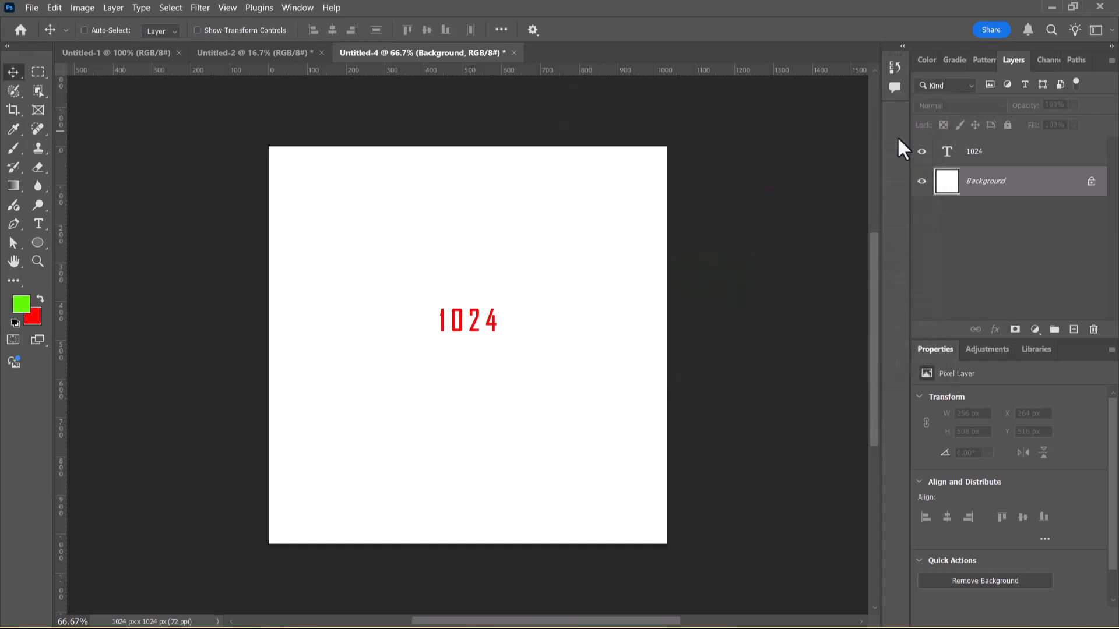
pyautogui.hotkey('alt', 'BackSpace')
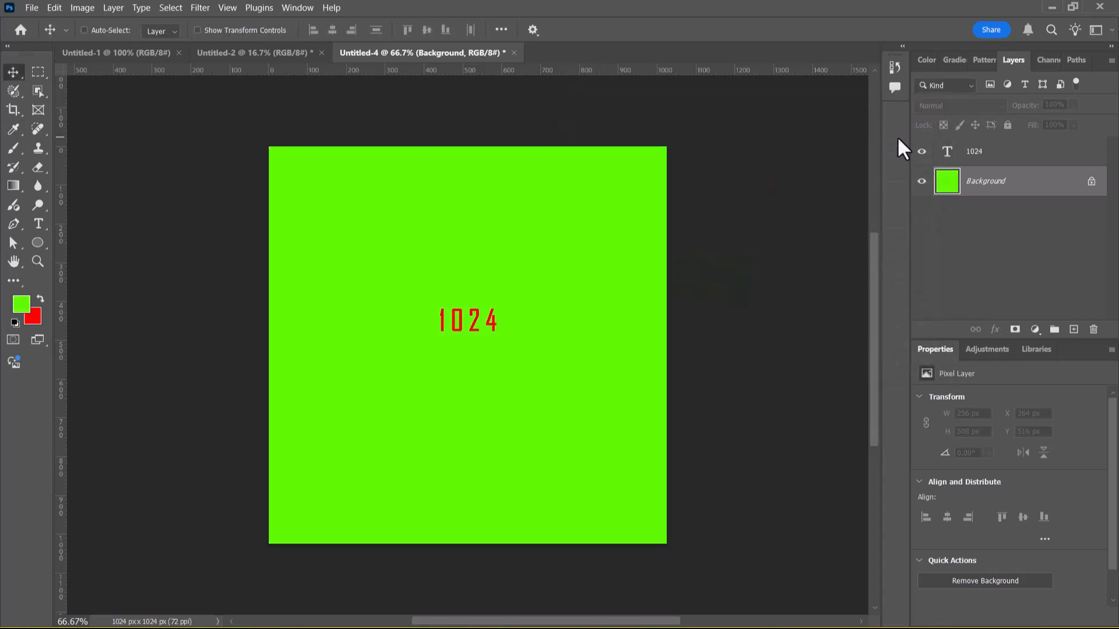
# - Move the "1024" text to the exact centre of the canvas and merge it with the green background
pyautogui.keyDown('ctrl'); pyautogui.click(476, 321); pyautogui.keyUp('ctrl')
pyautogui.moveTo(476, 318); pyautogui.dragTo(471, 321)
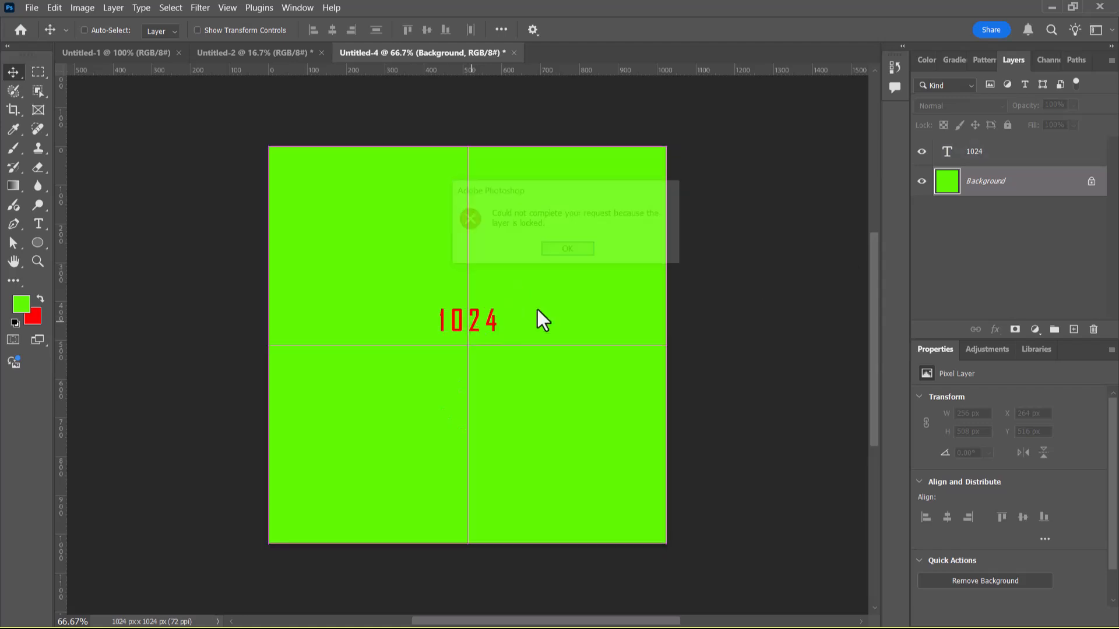
pyautogui.click(568, 250)
pyautogui.click(983, 168)
pyautogui.moveTo(476, 327); pyautogui.dragTo(475, 353)
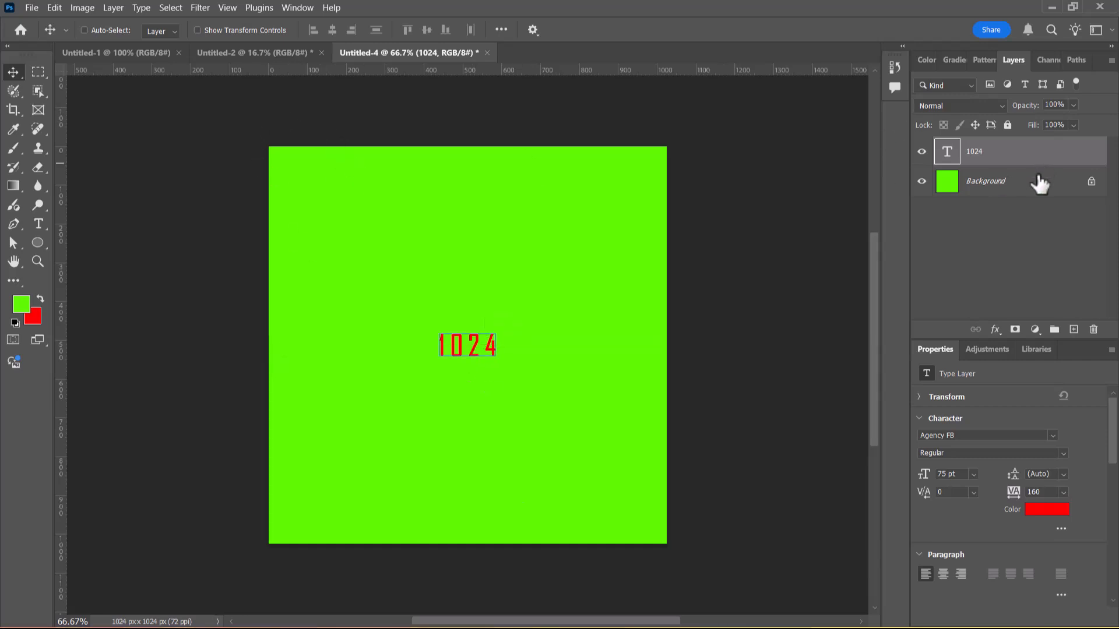
pyautogui.keyDown('ctrl'); pyautogui.click(1020, 186); pyautogui.keyUp('ctrl')
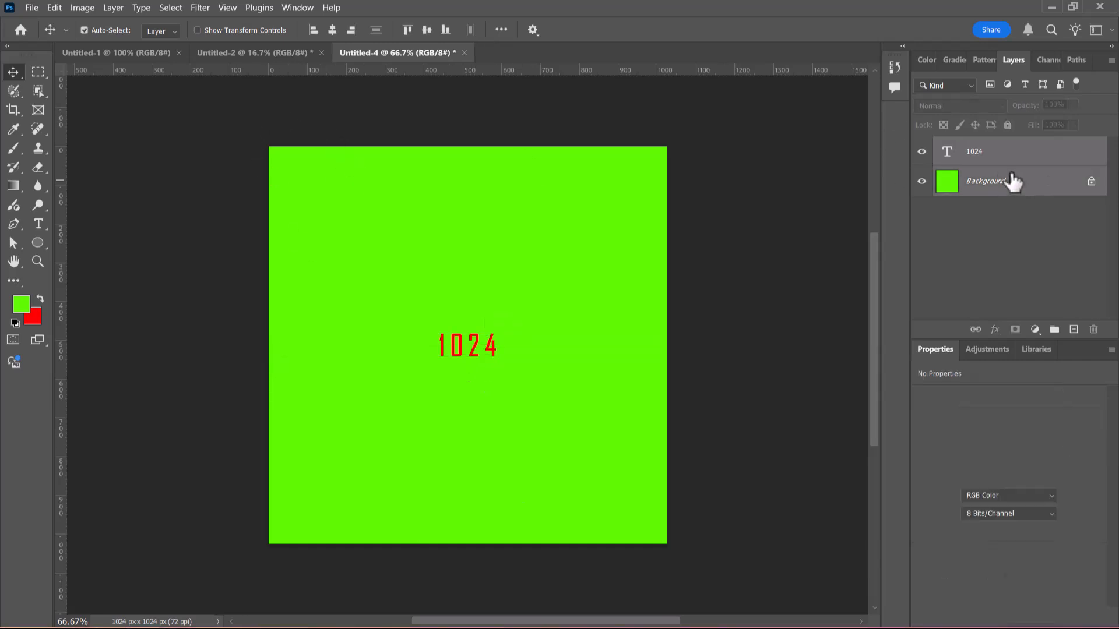
pyautogui.hotkey('ctrl', 'e')
# - Copy the green 1024 px square into the 4096 px document and arrange four of them diagonally down to the bottom-right corner
pyautogui.moveTo(395, 51); pyautogui.dragTo(568, 117)
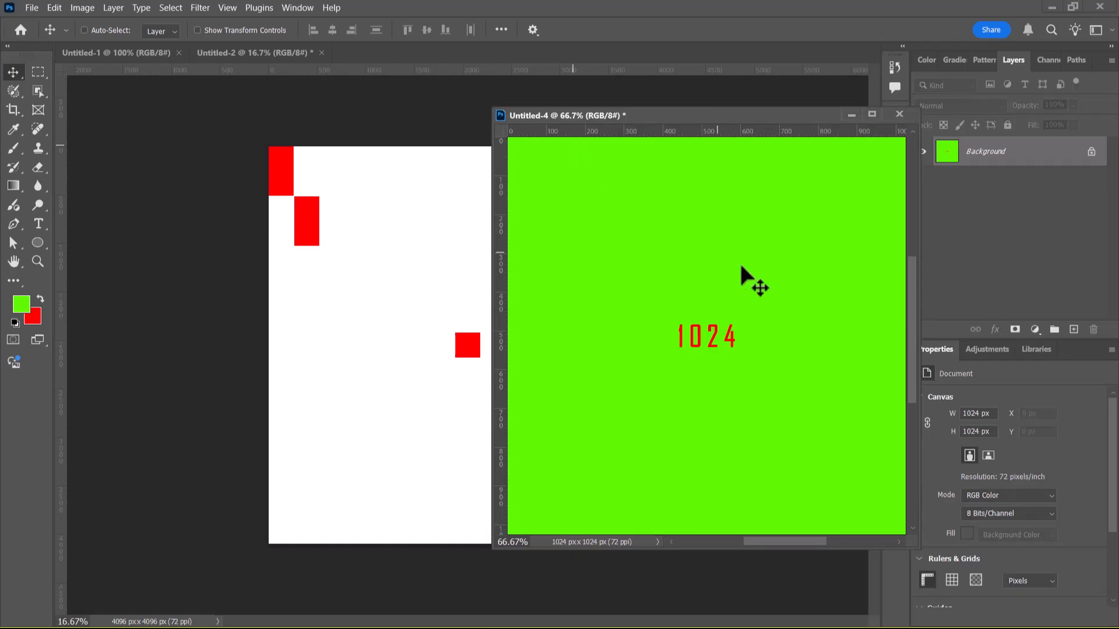
pyautogui.moveTo(722, 330); pyautogui.dragTo(422, 439)
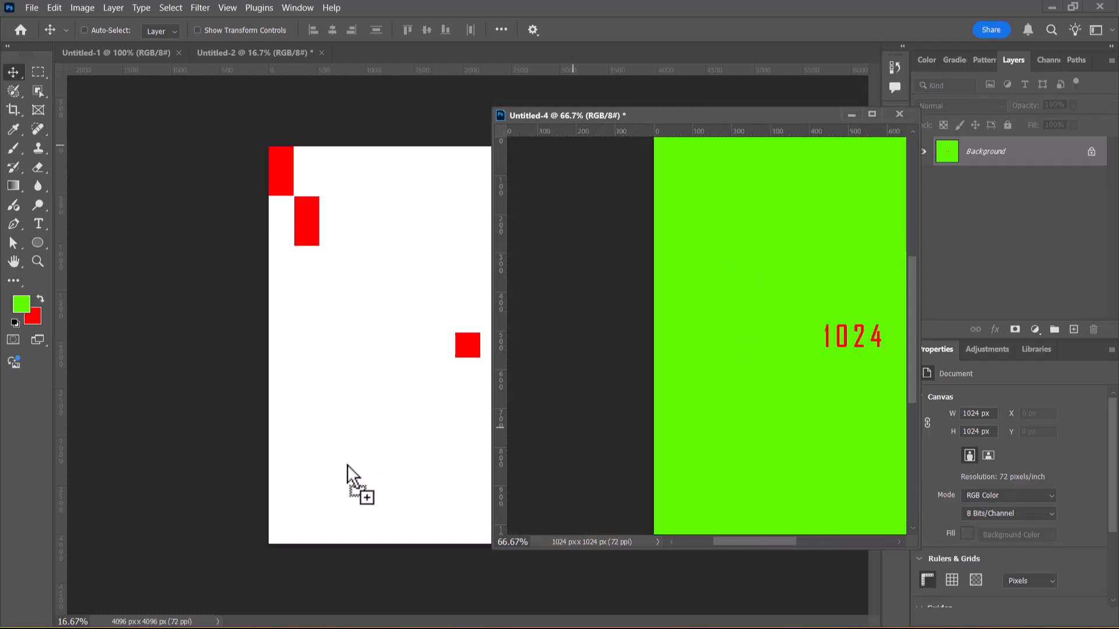
pyautogui.moveTo(347, 464); pyautogui.dragTo(350, 460)
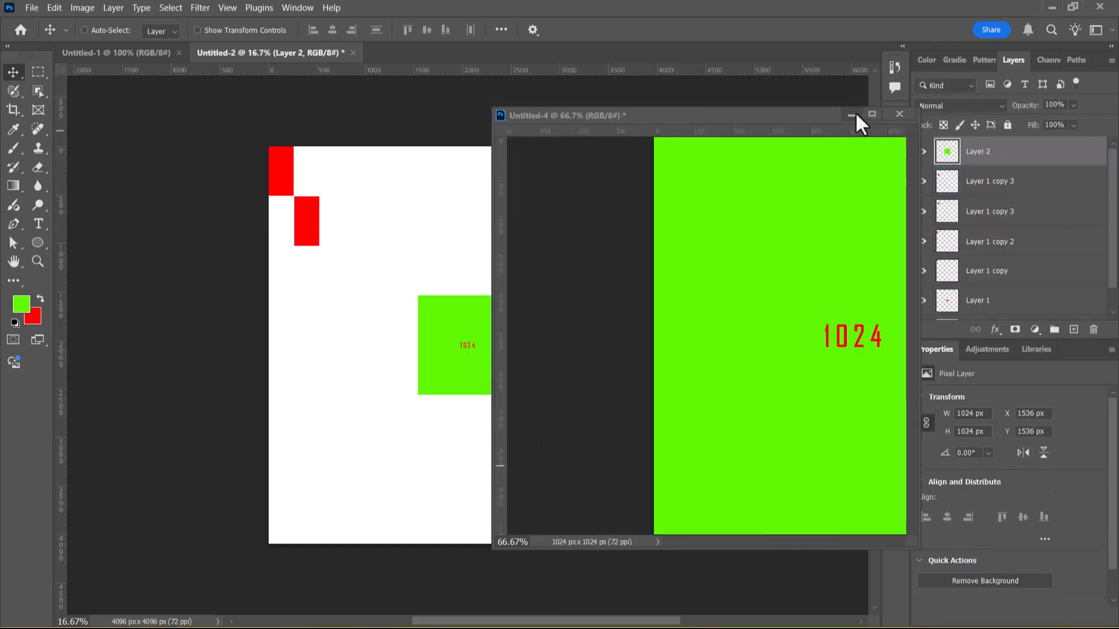
pyautogui.click(852, 115)
pyautogui.moveTo(491, 393); pyautogui.dragTo(609, 508)
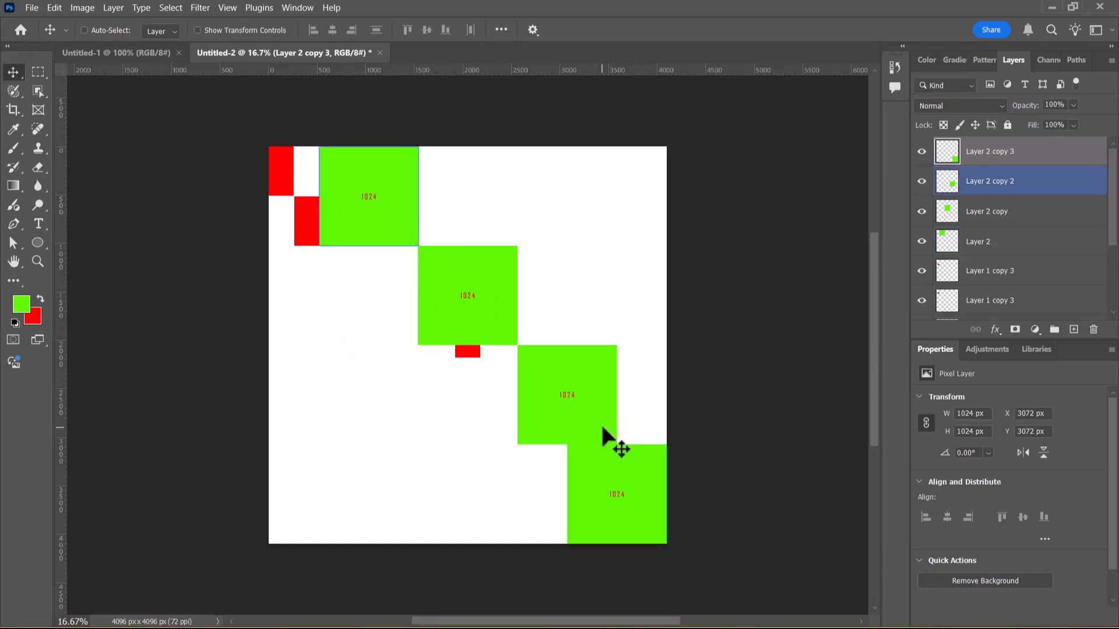
pyautogui.moveTo(400, 198); pyautogui.dragTo(622, 198)
pyautogui.hotkey('ctrl', 'z')
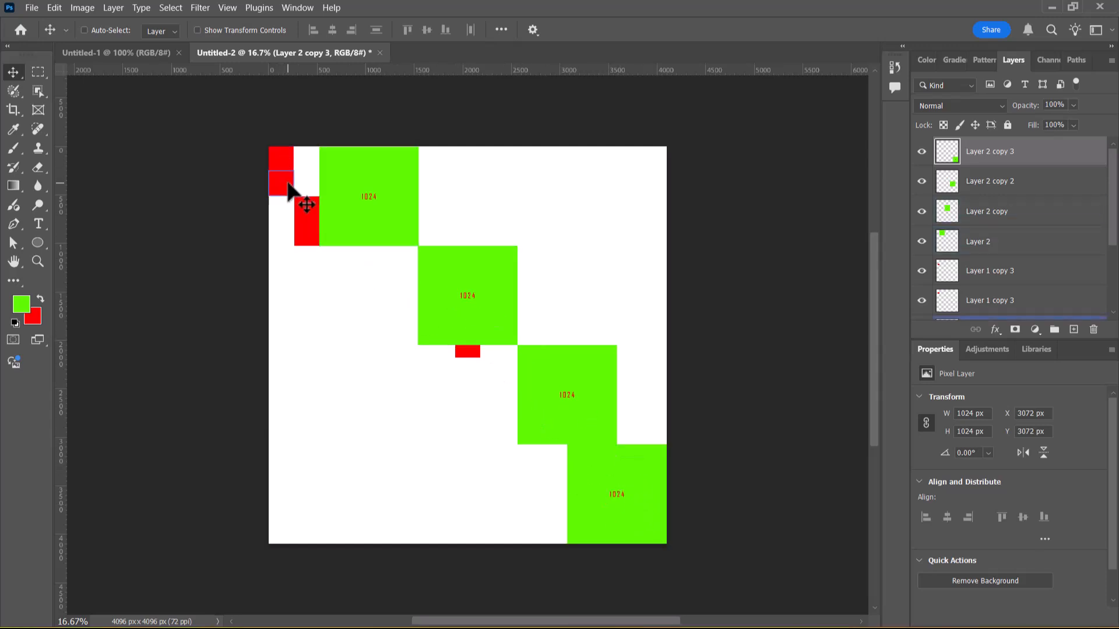
pyautogui.moveTo(277, 164); pyautogui.dragTo(353, 164)
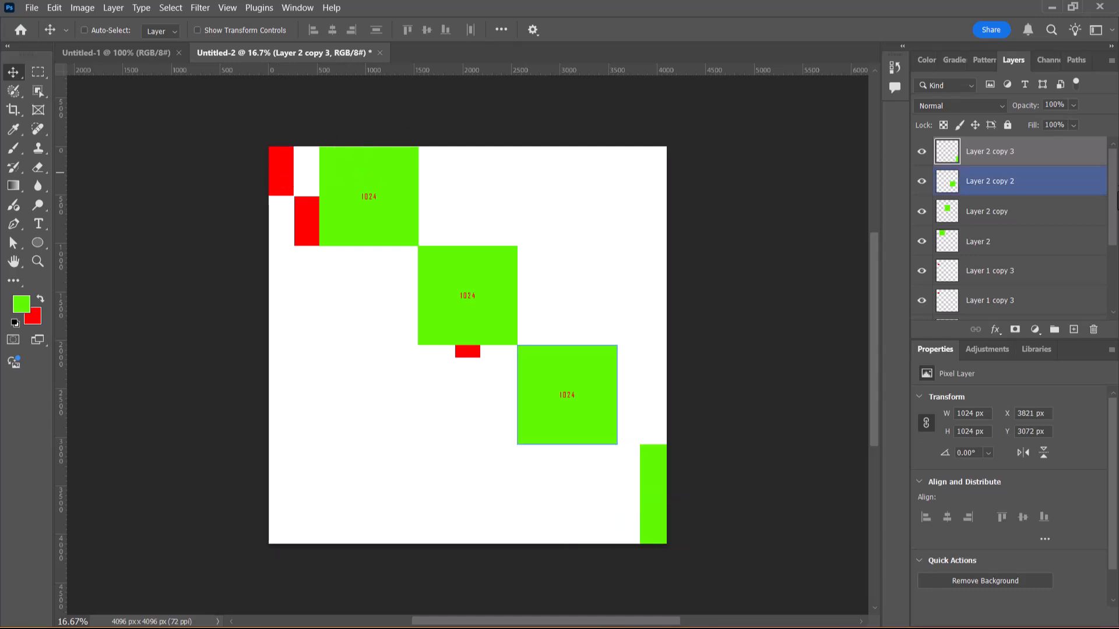
pyautogui.hotkey('ctrl', 'z')
# - Place the canvas's top-left red square over the first green square's top-left corner and add a copy diagonally below it
pyautogui.rightClick(284, 163)
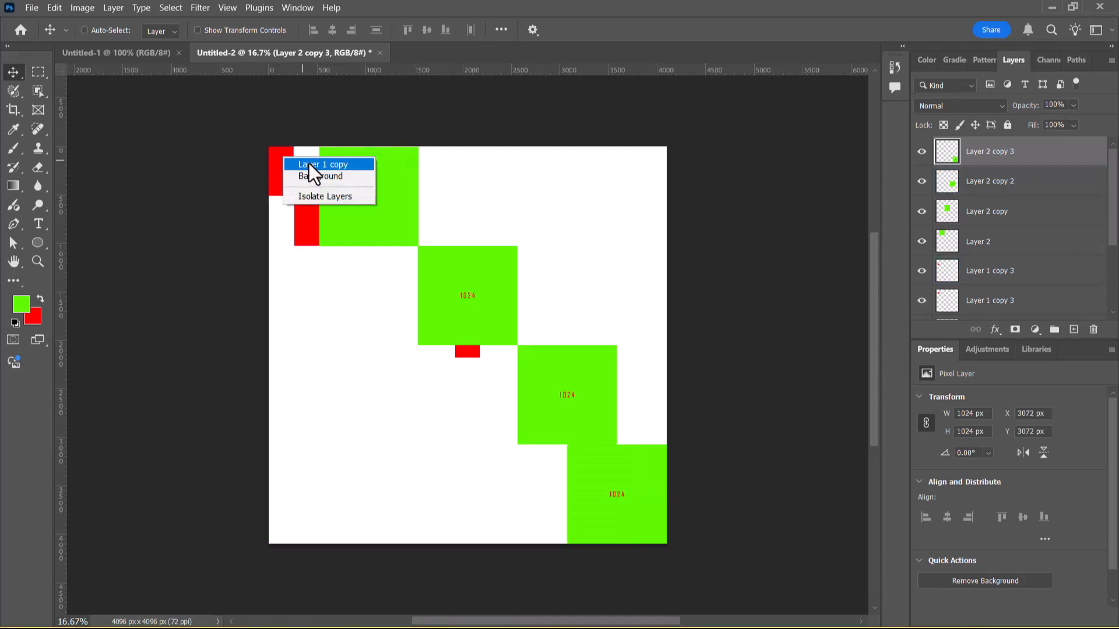
pyautogui.click(312, 167)
pyautogui.moveTo(291, 165); pyautogui.dragTo(346, 166)
pyautogui.moveTo(1002, 309); pyautogui.dragTo(1016, 175)
pyautogui.moveTo(348, 169); pyautogui.dragTo(366, 189)
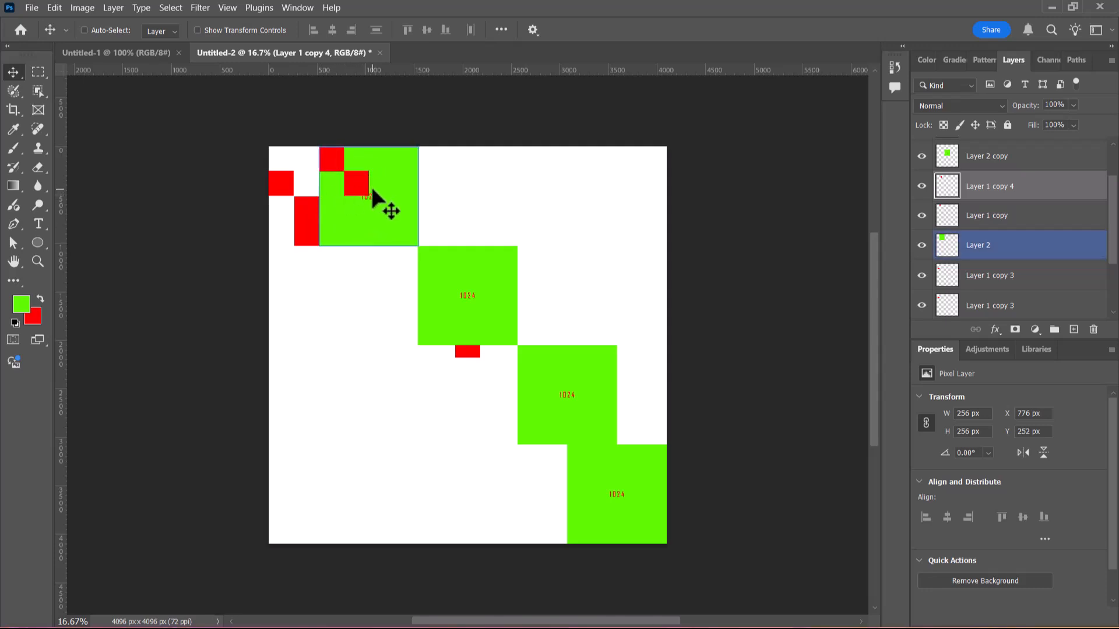
# - Switch to Substance 3D Painter to check the baking progress, and return to the 4096 px document in Photoshop
pyautogui.hotkey('alt', 'Tab')
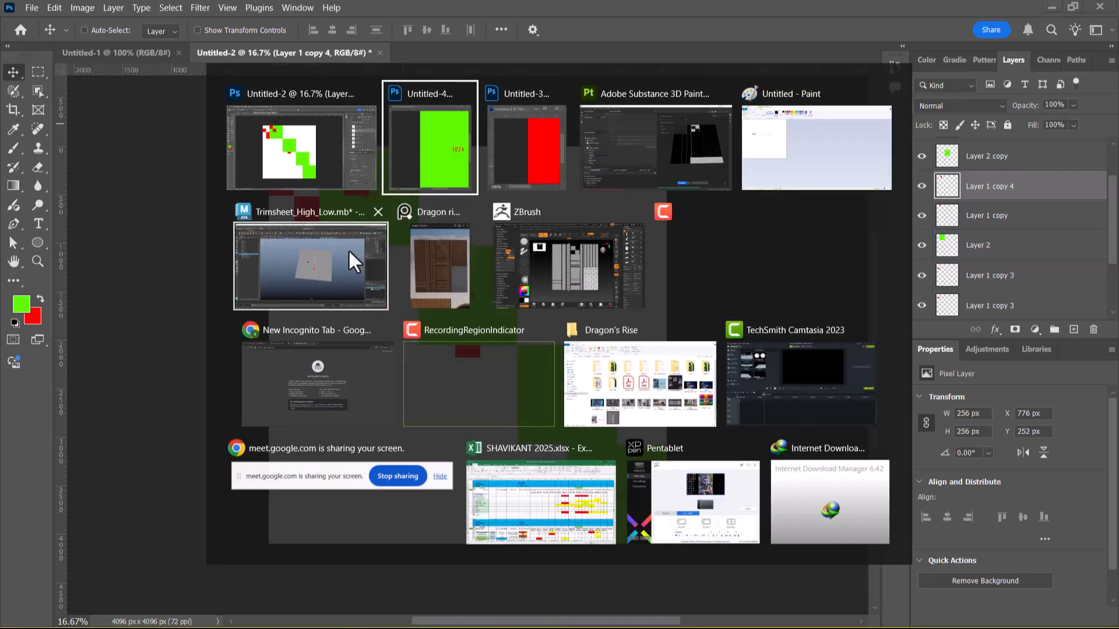
pyautogui.click(704, 141)
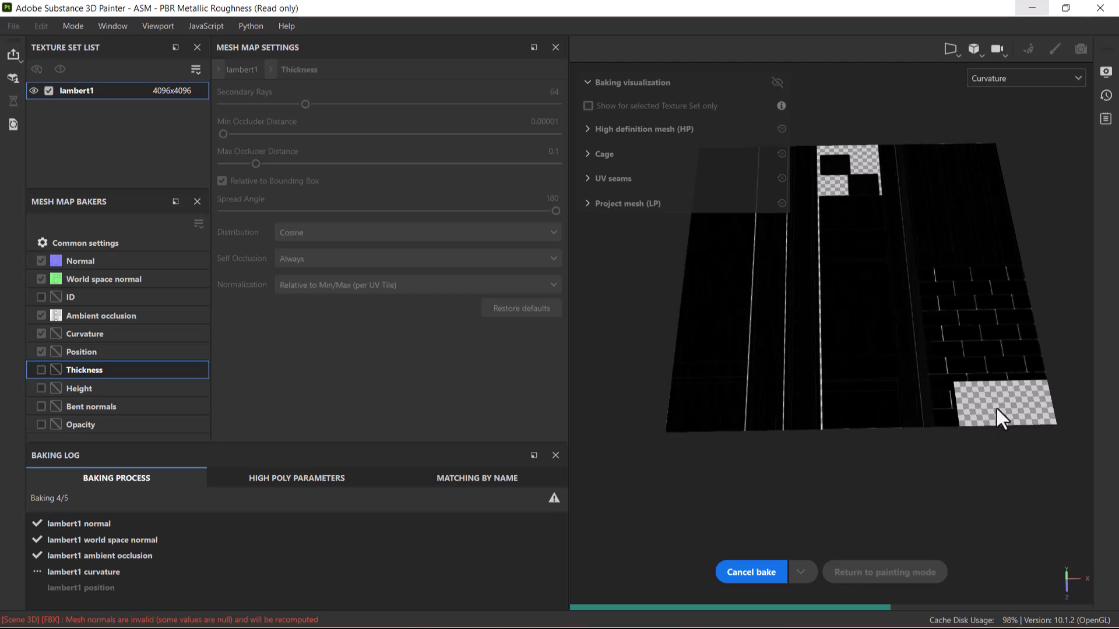
pyautogui.hotkey('alt', 'Tab')
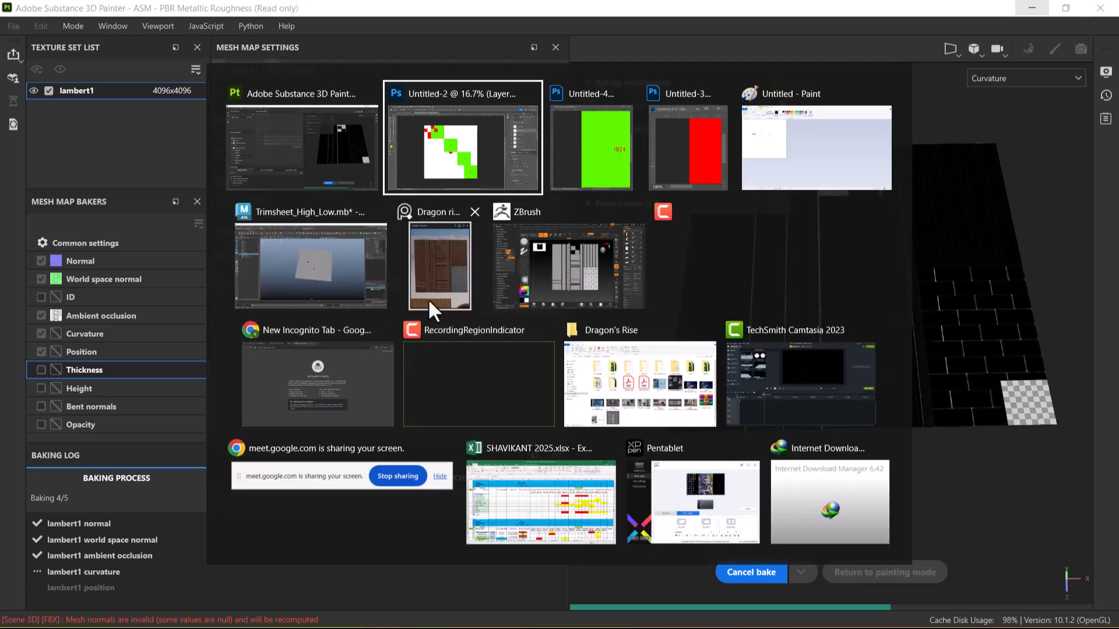
pyautogui.click(472, 157)
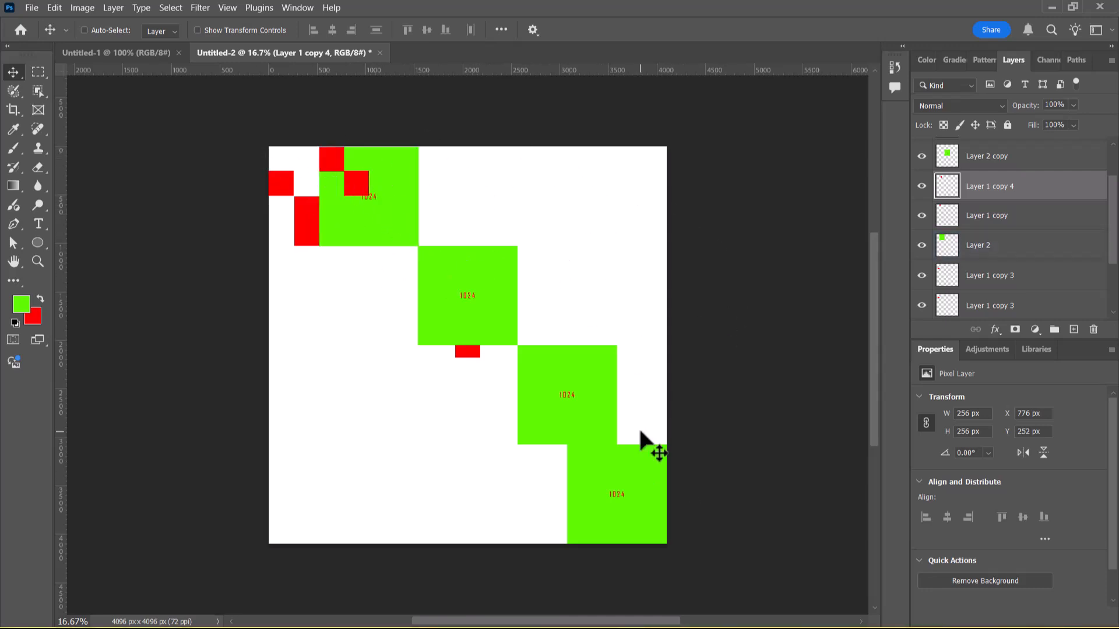
# - Switch to the Trimsheet_High_Low scene in Maya and examine the two low-poly planes by selecting them together
pyautogui.hotkey('alt', 'Tab')
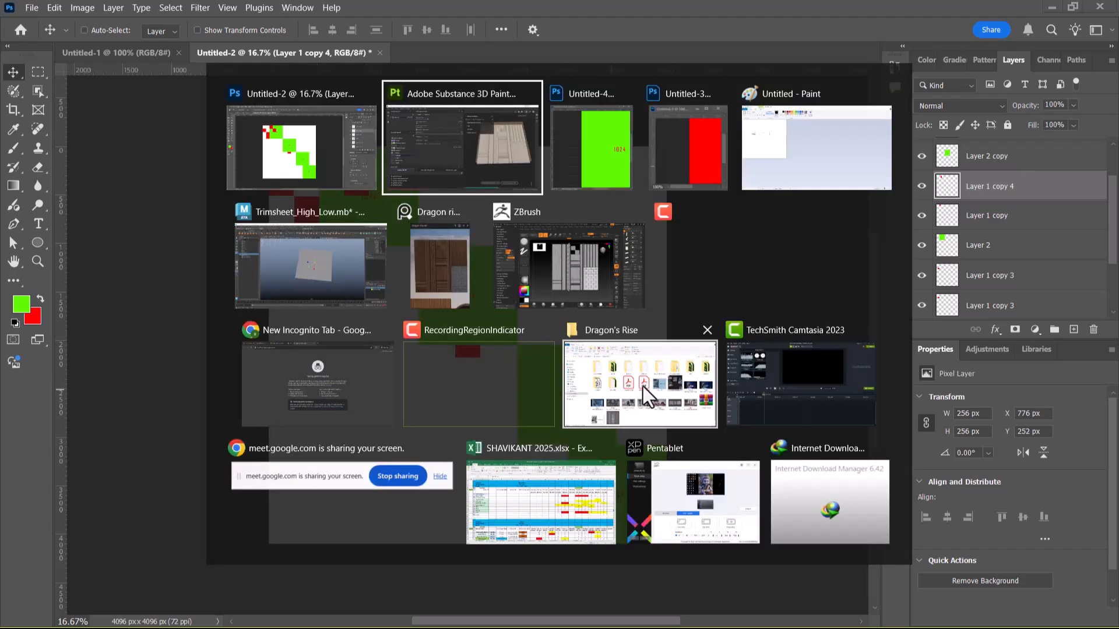
pyautogui.click(379, 255)
pyautogui.click(815, 471)
pyautogui.keyDown('alt'); pyautogui.moveTo(708, 458); pyautogui.dragTo(673, 361); pyautogui.keyUp('alt')
pyautogui.click(707, 409)
pyautogui.click(790, 415)
pyautogui.click(649, 295)
pyautogui.keyDown('shift'); pyautogui.click(646, 298); pyautogui.keyUp('shift')
pyautogui.press('w')
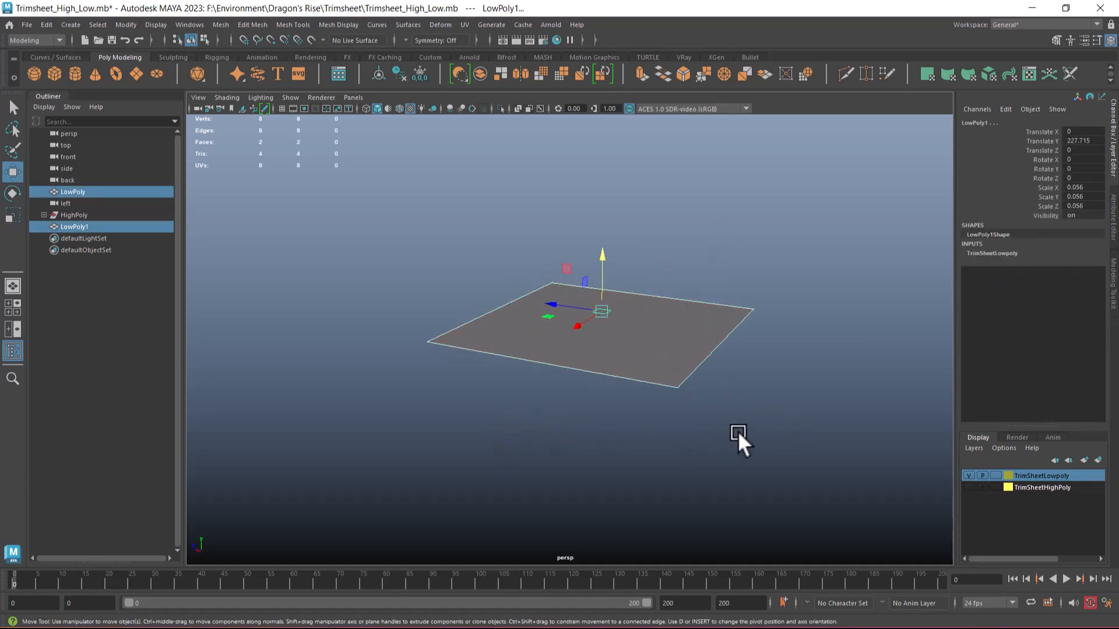
# - Assign a new Lambert material to the small LowPoly1 plane at the centre and open the material's attributes
pyautogui.click(726, 443)
pyautogui.click(598, 306)
pyautogui.keyDown('alt'); pyautogui.moveTo(662, 350); pyautogui.dragTo(607, 317); pyautogui.keyUp('alt')
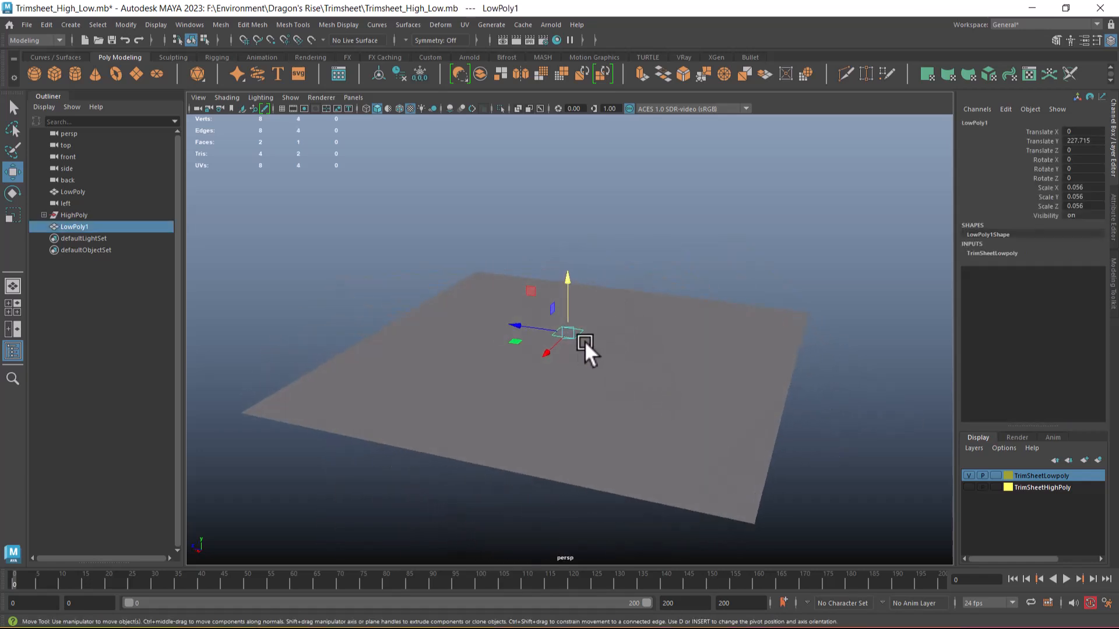
pyautogui.keyDown('alt'); pyautogui.moveTo(586, 355); pyautogui.dragTo(610, 373, button='right'); pyautogui.keyUp('alt')
pyautogui.keyDown('alt'); pyautogui.moveTo(609, 373); pyautogui.dragTo(614, 345, button='middle'); pyautogui.keyUp('alt')
pyautogui.keyDown('alt'); pyautogui.moveTo(613, 345); pyautogui.dragTo(609, 370); pyautogui.keyUp('alt')
pyautogui.moveTo(595, 281); pyautogui.dragTo(595, 307, button='right')
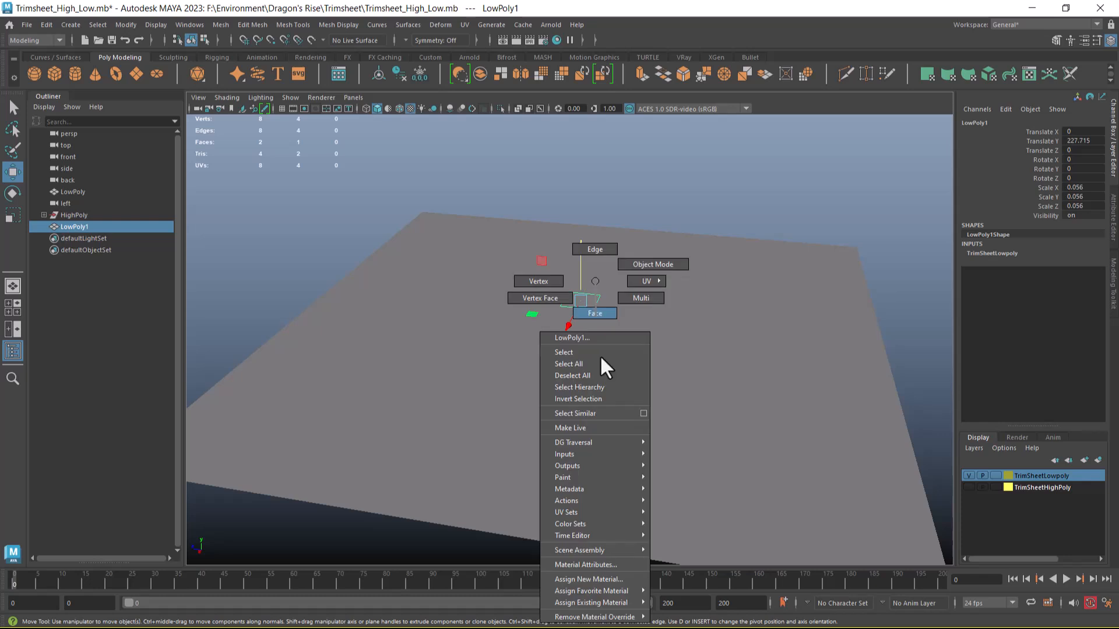
pyautogui.moveTo(619, 589); pyautogui.dragTo(704, 535, button='right')
pyautogui.moveTo(482, 310); pyautogui.dragTo(526, 564, button='right')
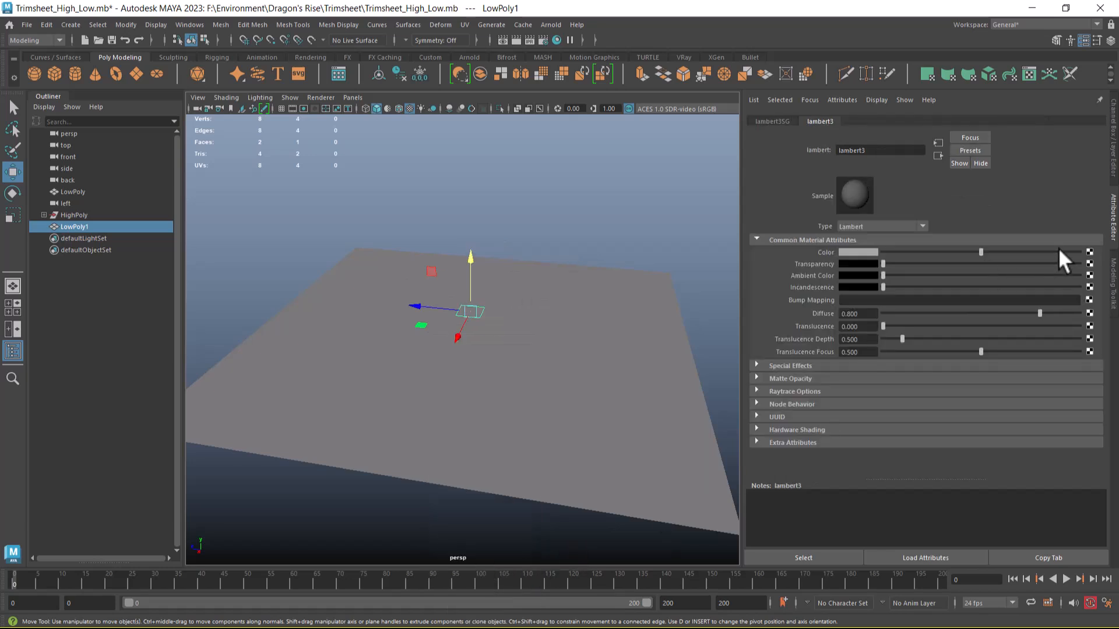
# - Connect a File texture to the Lambert material's colour and load the image Dragon Rise-finalrender-01.jpg
pyautogui.click(1089, 252)
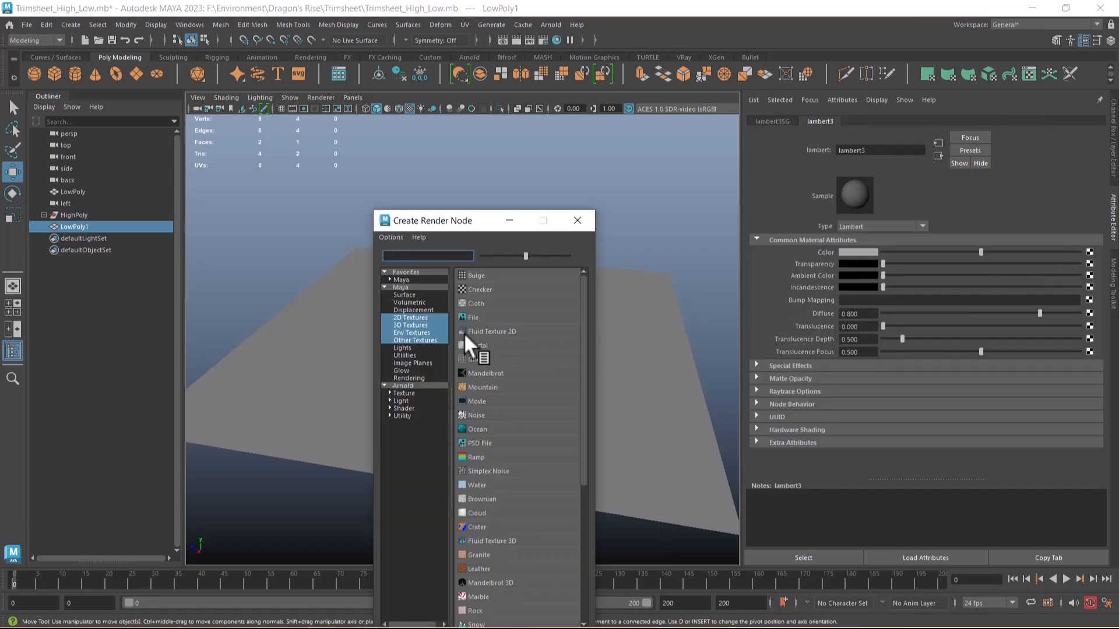
pyautogui.click(474, 315)
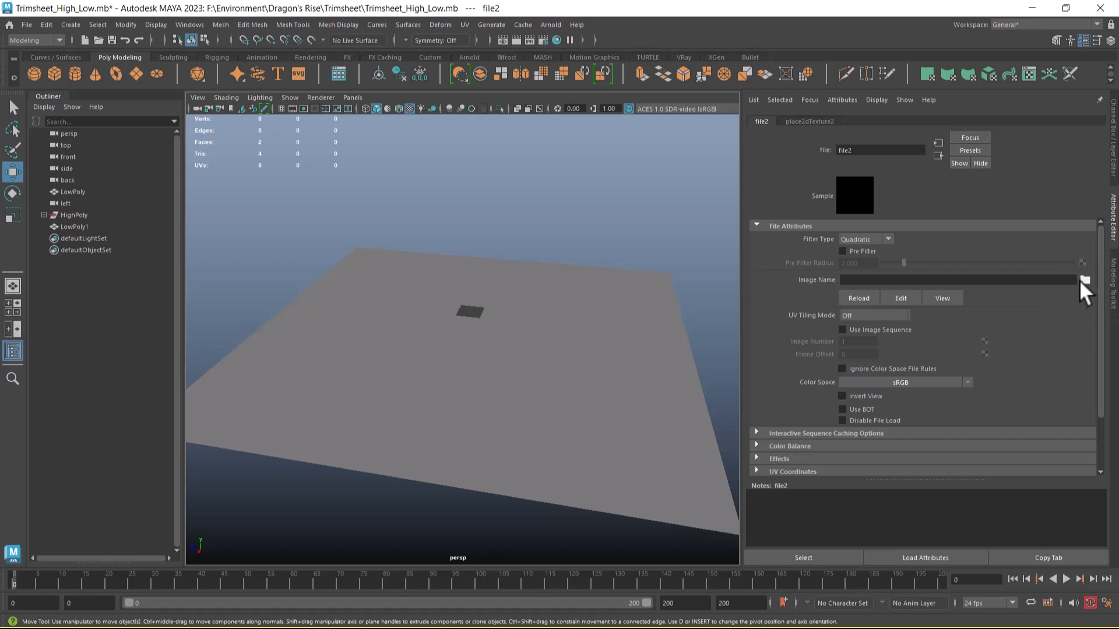
pyautogui.click(1085, 280)
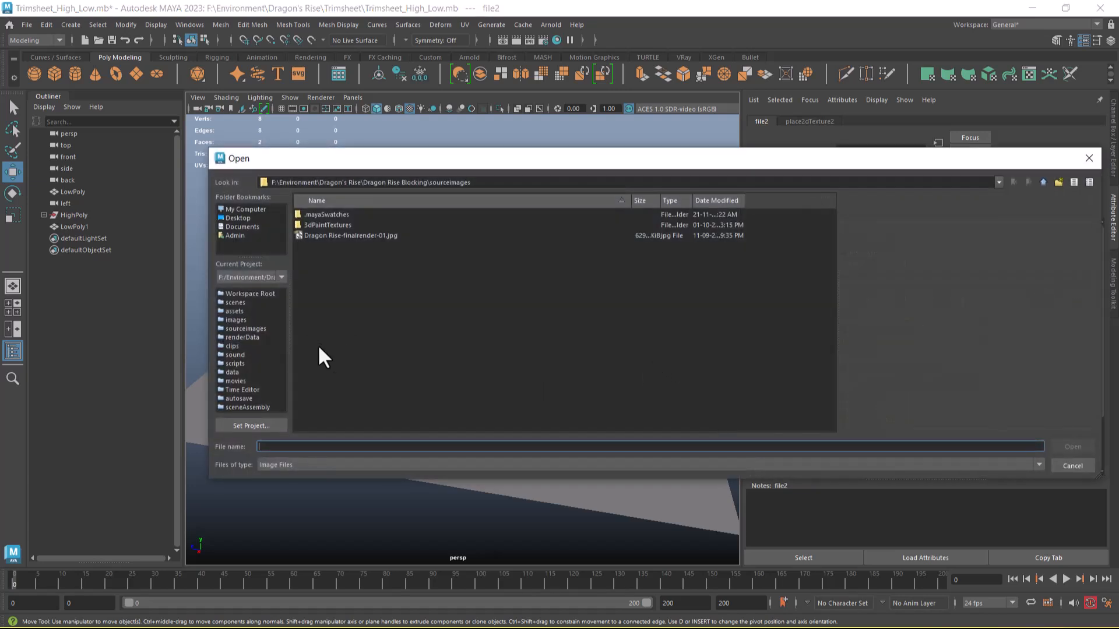
pyautogui.click(343, 236)
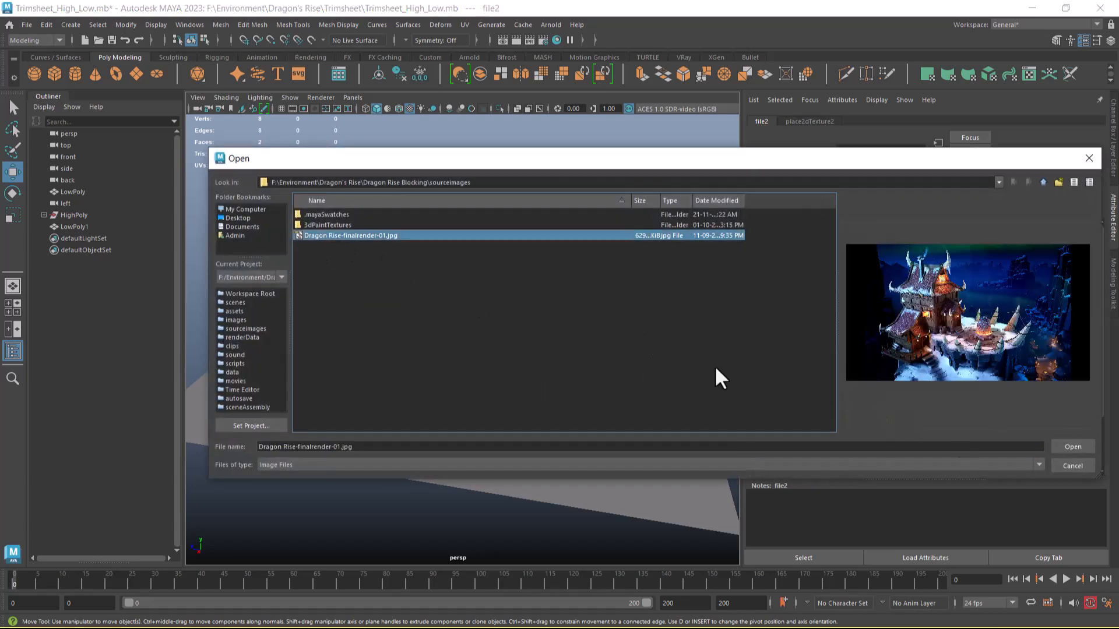
pyautogui.click(1078, 448)
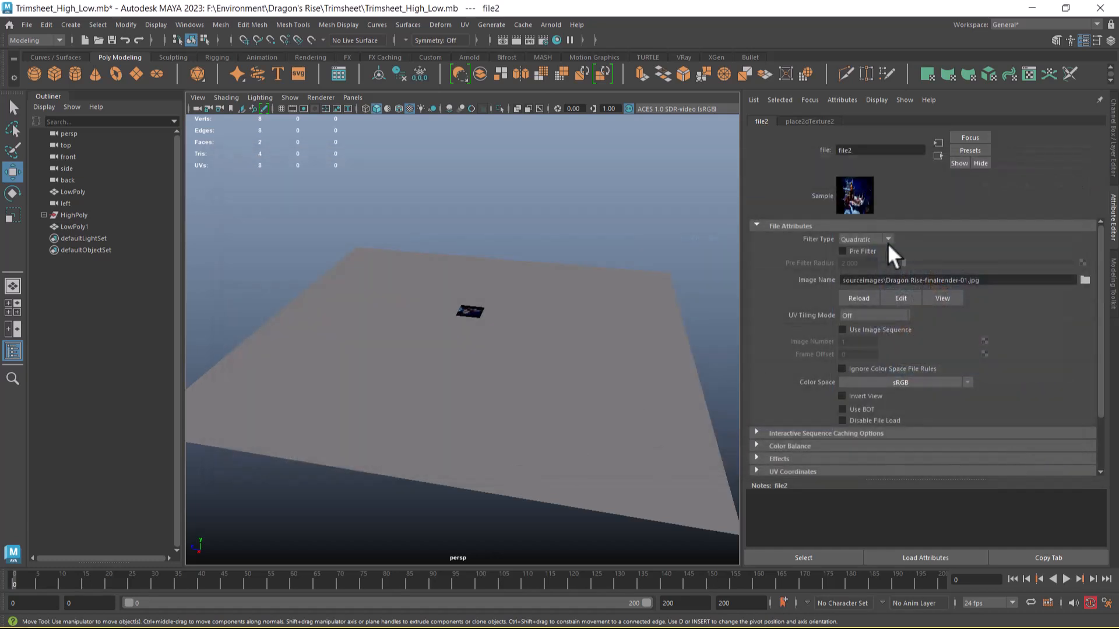
# - Assign the same image-textured Lambert material to the large LowPoly plane and inspect the image across its surface
pyautogui.click(562, 377)
pyautogui.moveTo(538, 281); pyautogui.dragTo(630, 582, button='right')
pyautogui.keyDown('alt'); pyautogui.moveTo(537, 320); pyautogui.dragTo(682, 327); pyautogui.keyUp('alt')
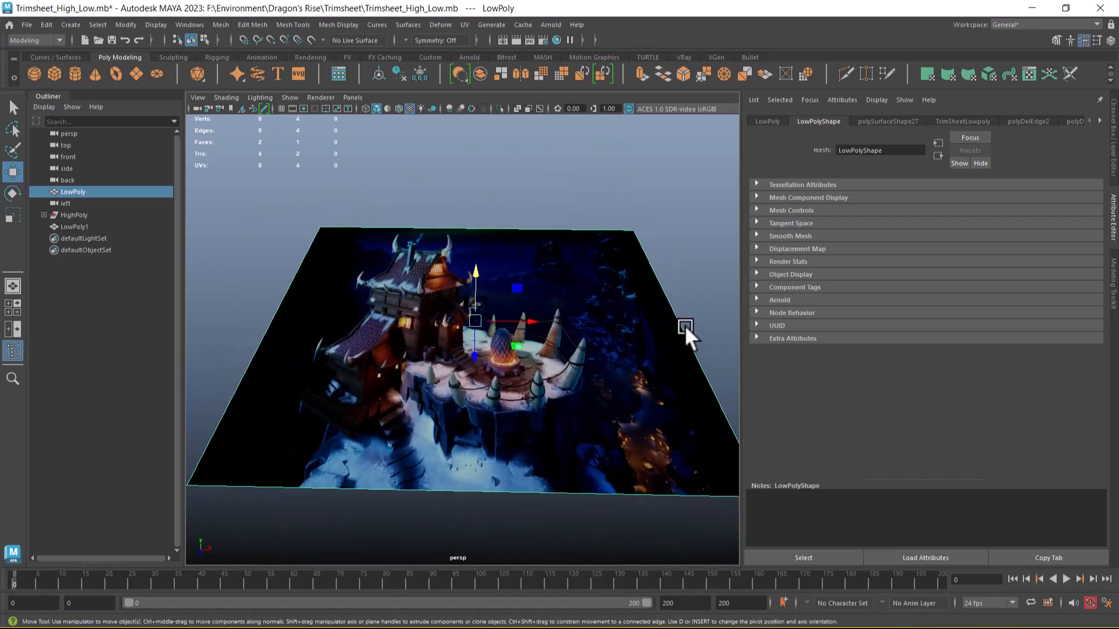
pyautogui.click(672, 173)
pyautogui.scroll(2, 565, 329)
pyautogui.keyDown('alt'); pyautogui.moveTo(538, 305); pyautogui.dragTo(488, 246); pyautogui.keyUp('alt')
pyautogui.keyDown('alt'); pyautogui.moveTo(488, 246); pyautogui.dragTo(452, 293, button='right'); pyautogui.keyUp('alt')
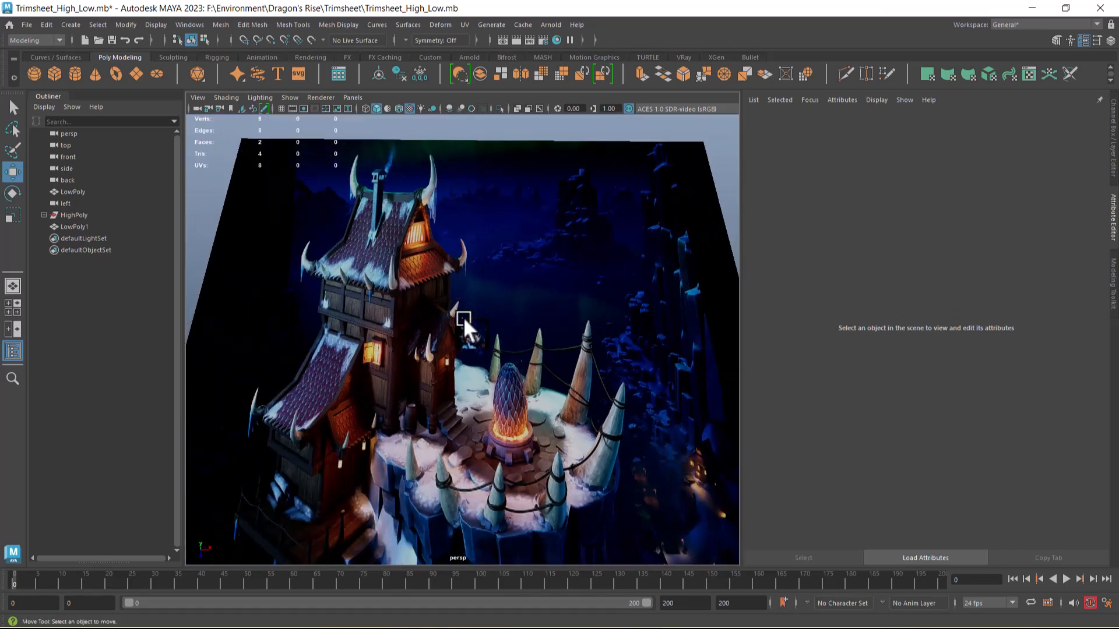
pyautogui.keyDown('alt'); pyautogui.moveTo(452, 293); pyautogui.dragTo(474, 325); pyautogui.keyUp('alt')
# - Select the small LowPoly1 plane at the centre and open its UV layout in the UV Editor
pyautogui.click(467, 327)
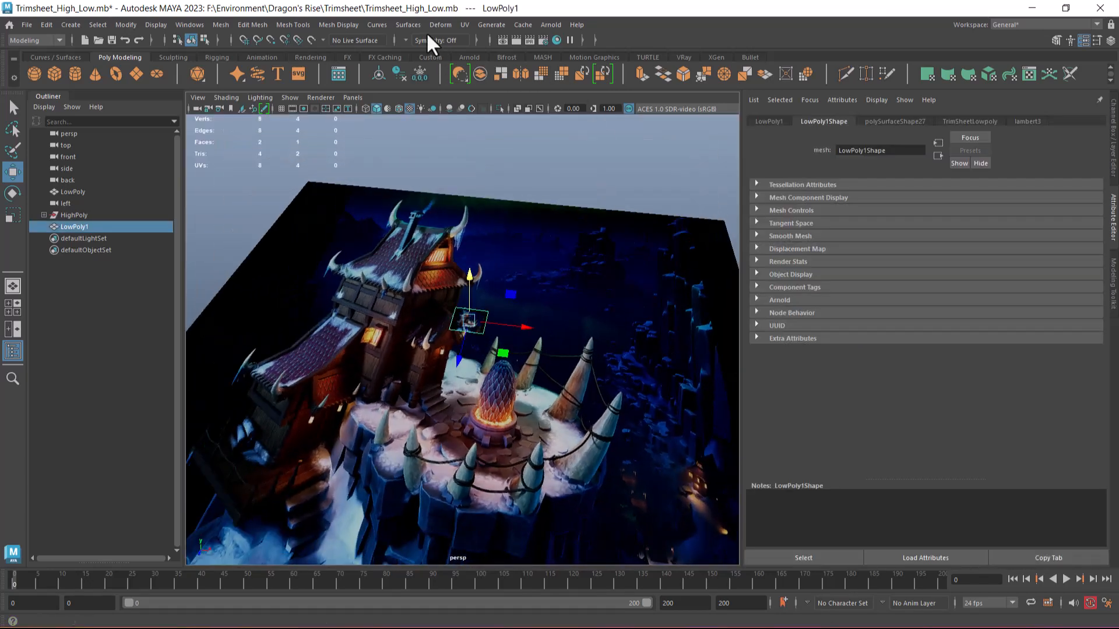
pyautogui.click(464, 24)
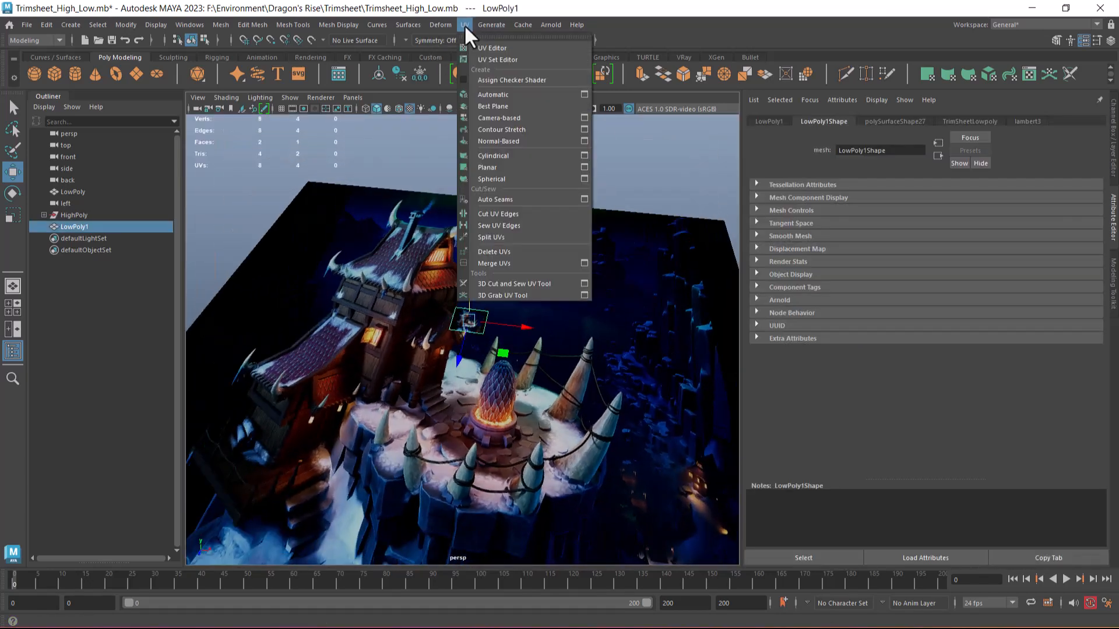
pyautogui.click(519, 48)
pyautogui.moveTo(449, 94); pyautogui.dragTo(724, 113)
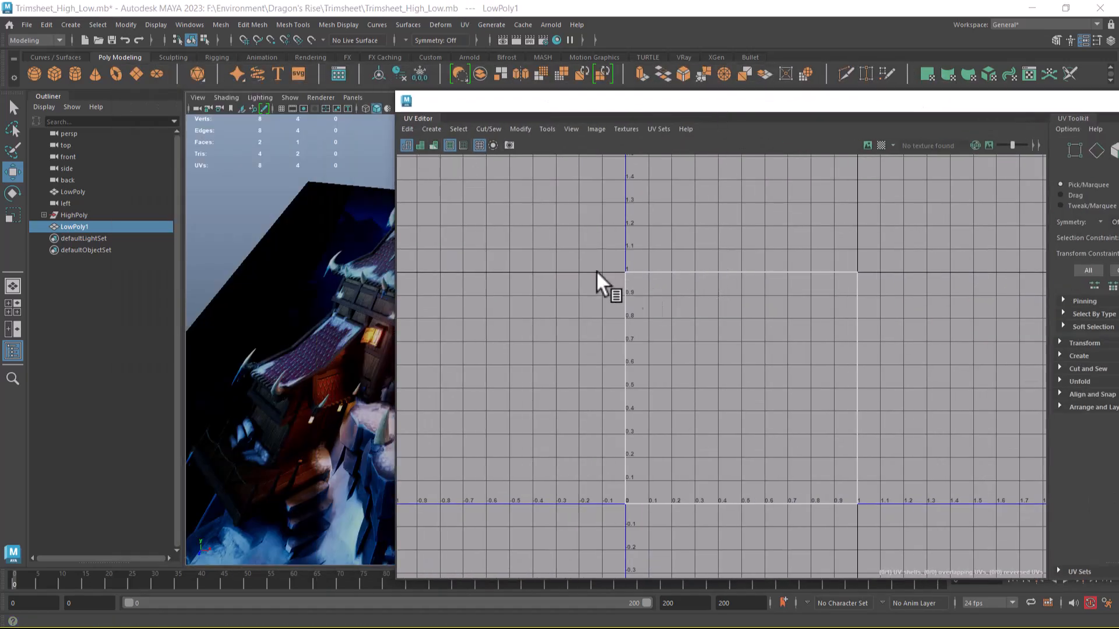
pyautogui.click(431, 129)
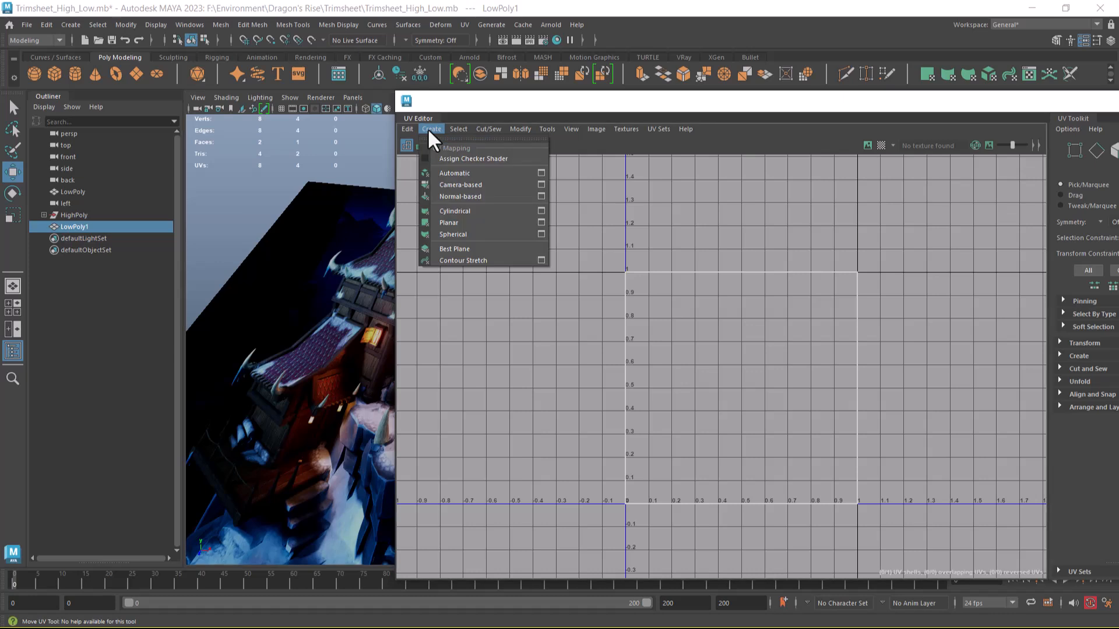
pyautogui.click(541, 224)
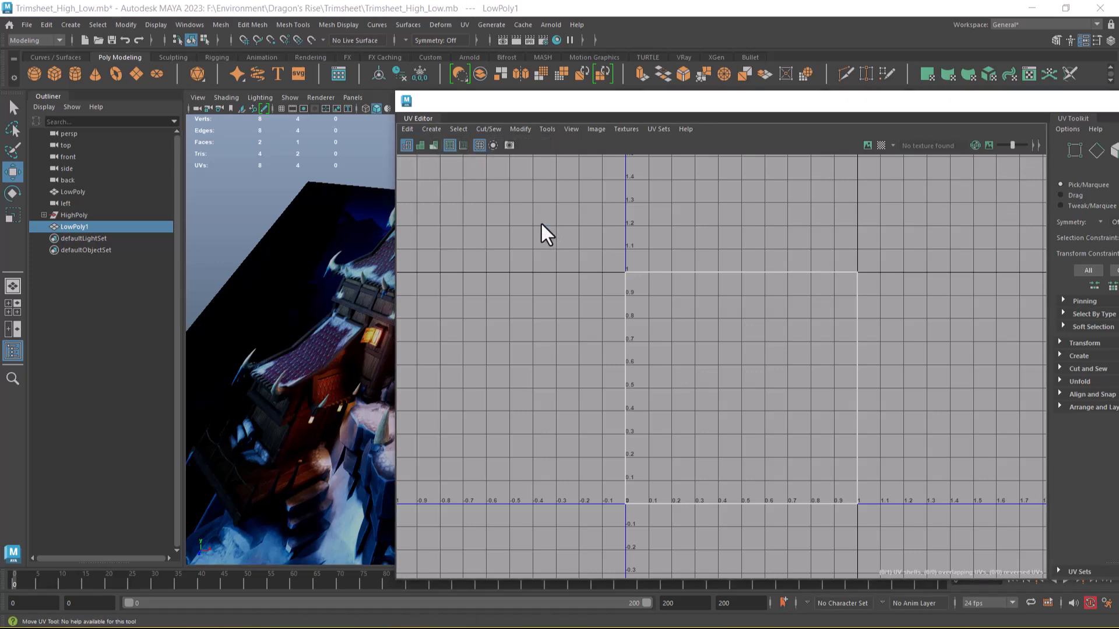
pyautogui.click(992, 331)
# - Bring the whole UV Editor window into view and display the texture image behind the UV layout
pyautogui.moveTo(524, 108); pyautogui.dragTo(428, 99)
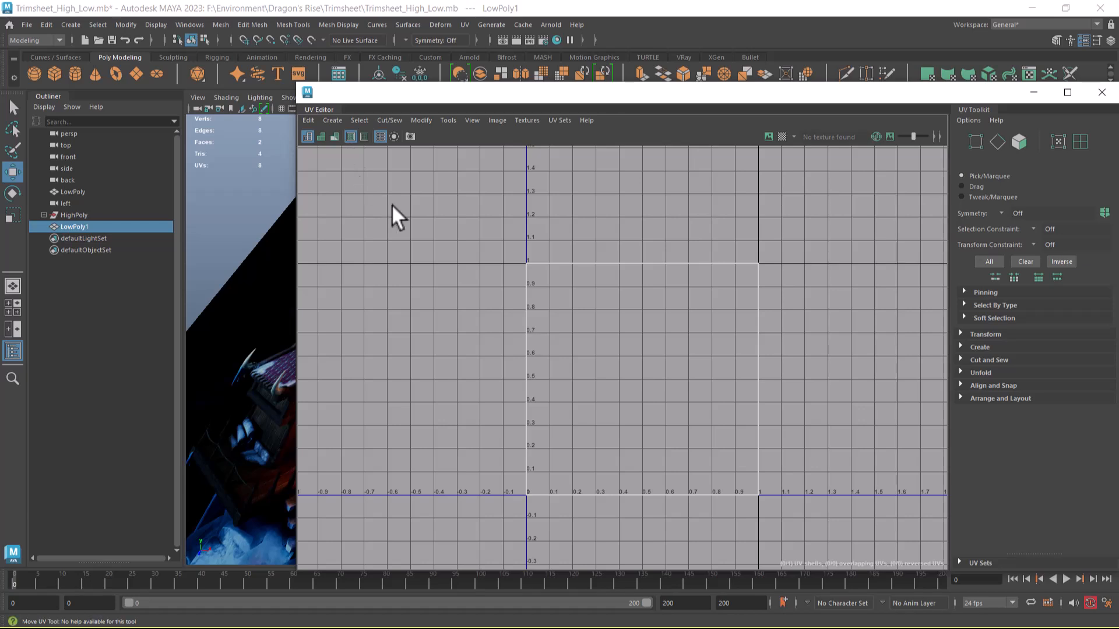
pyautogui.click(768, 136)
pyautogui.click(768, 137)
pyautogui.click(768, 136)
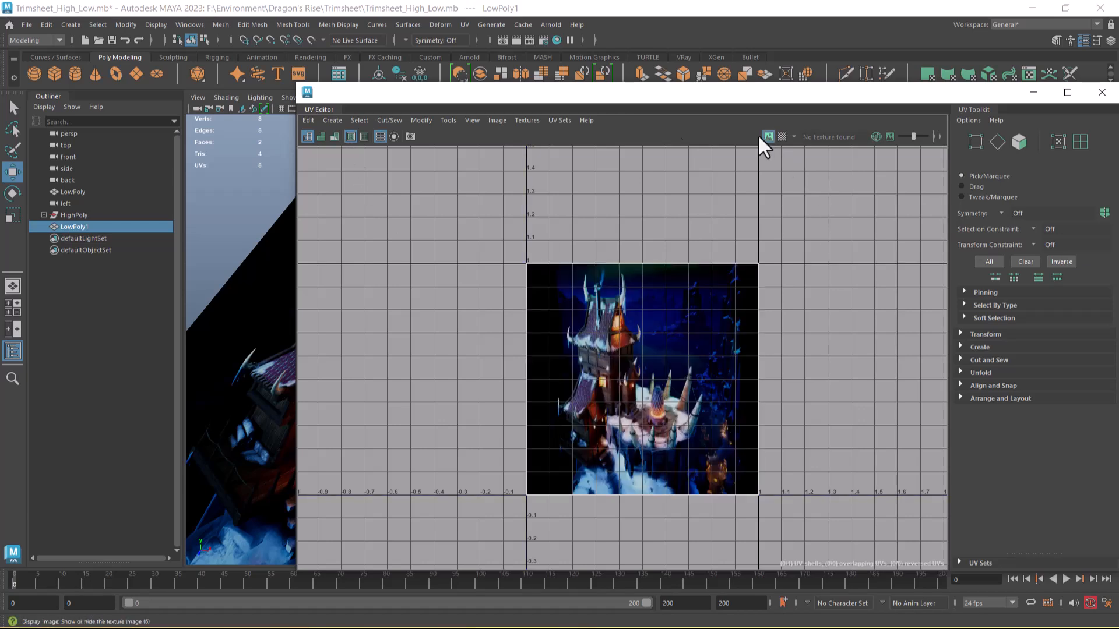
# - Take a UV snapshot of the small plane at 256 by 256 pixels in Maya IFF format
pyautogui.click(410, 136)
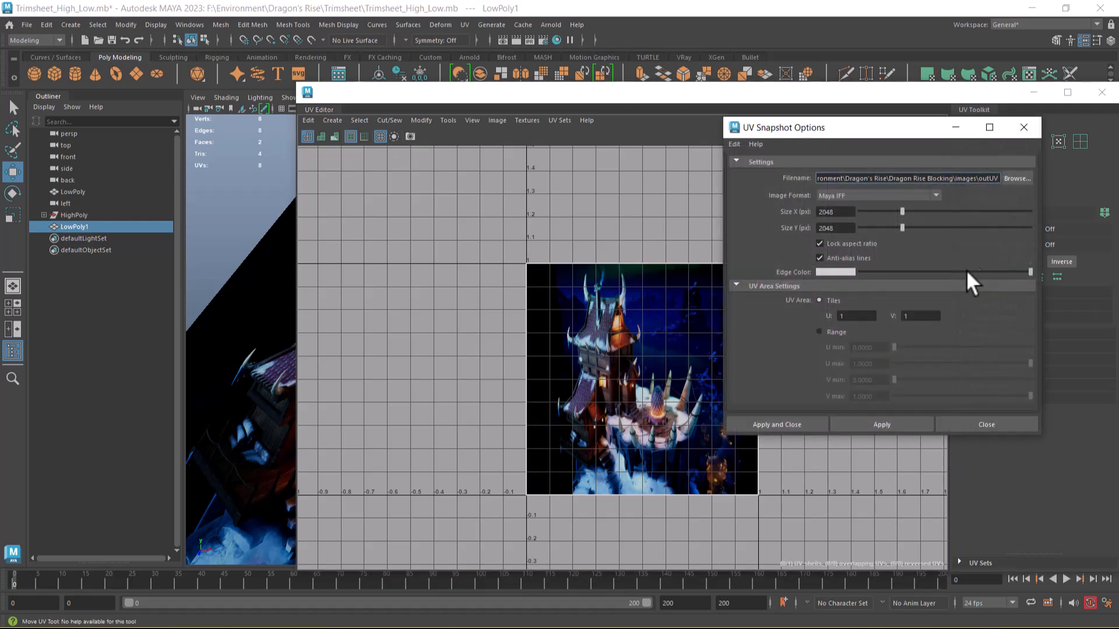
pyautogui.doubleClick(830, 212)
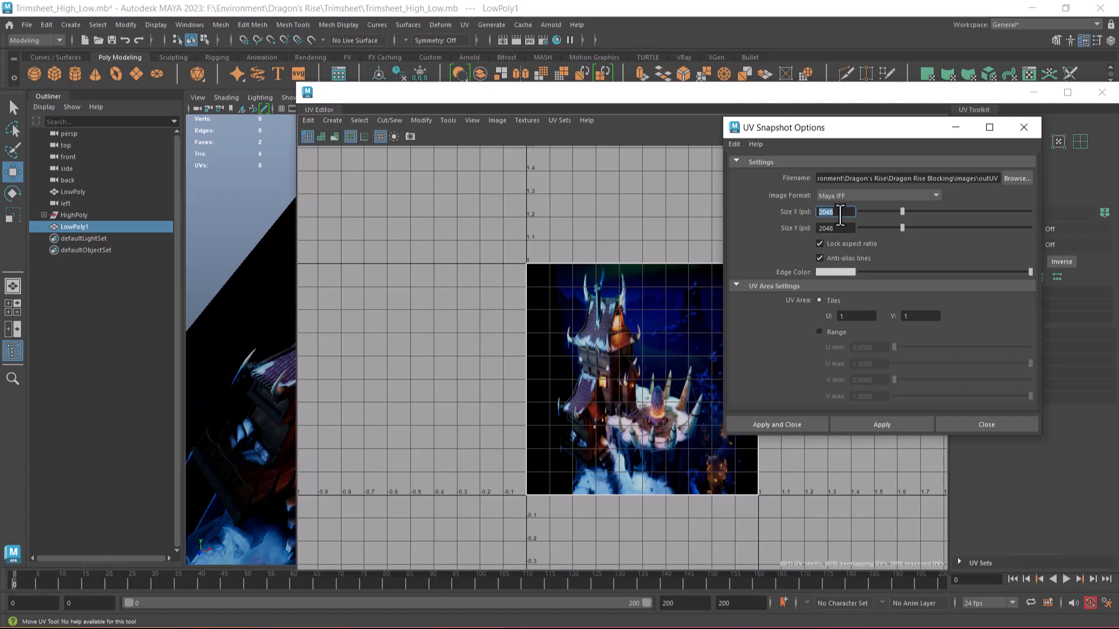
pyautogui.write('256')
pyautogui.press('Tab')
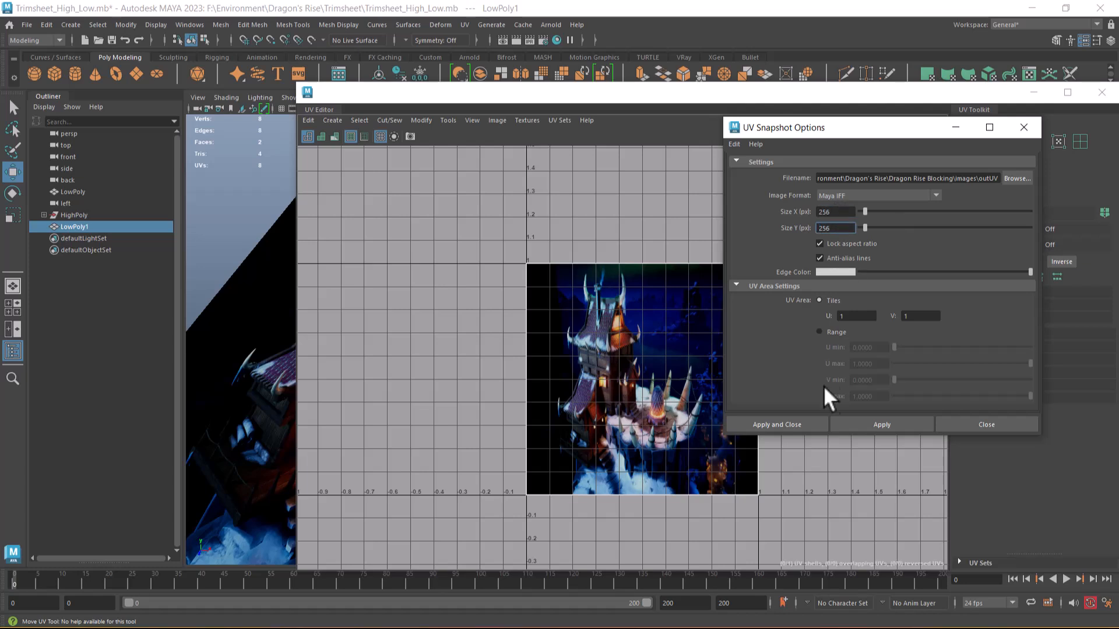
pyautogui.click(777, 424)
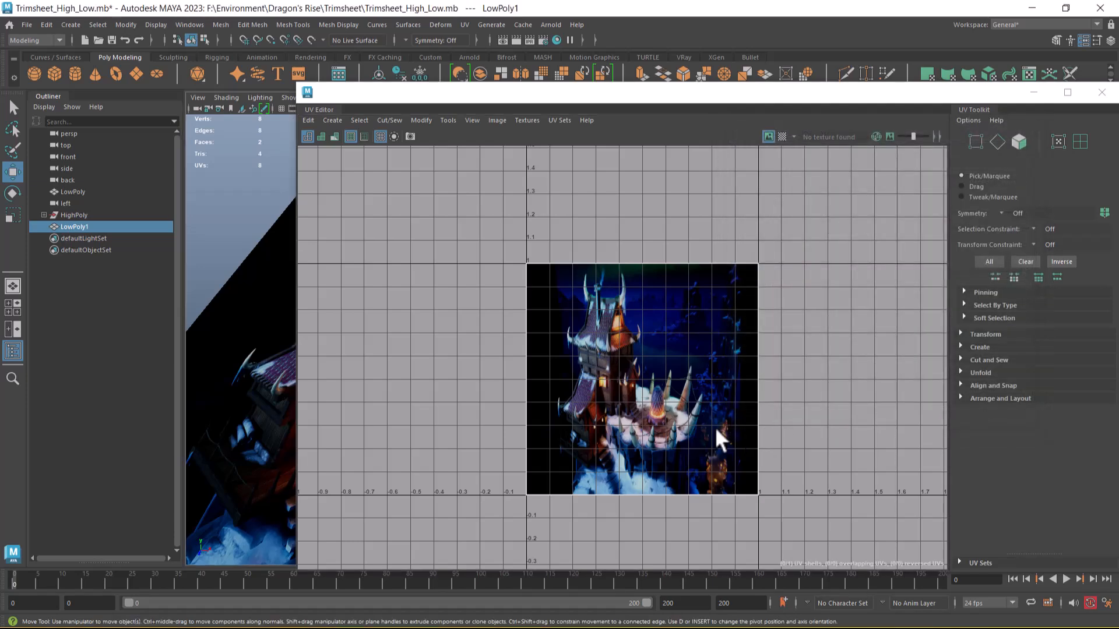
# - Switch to Photoshop to compare the red 256 px squares with the green 1024 px square, and return to Maya
pyautogui.hotkey('alt', 'Tab')
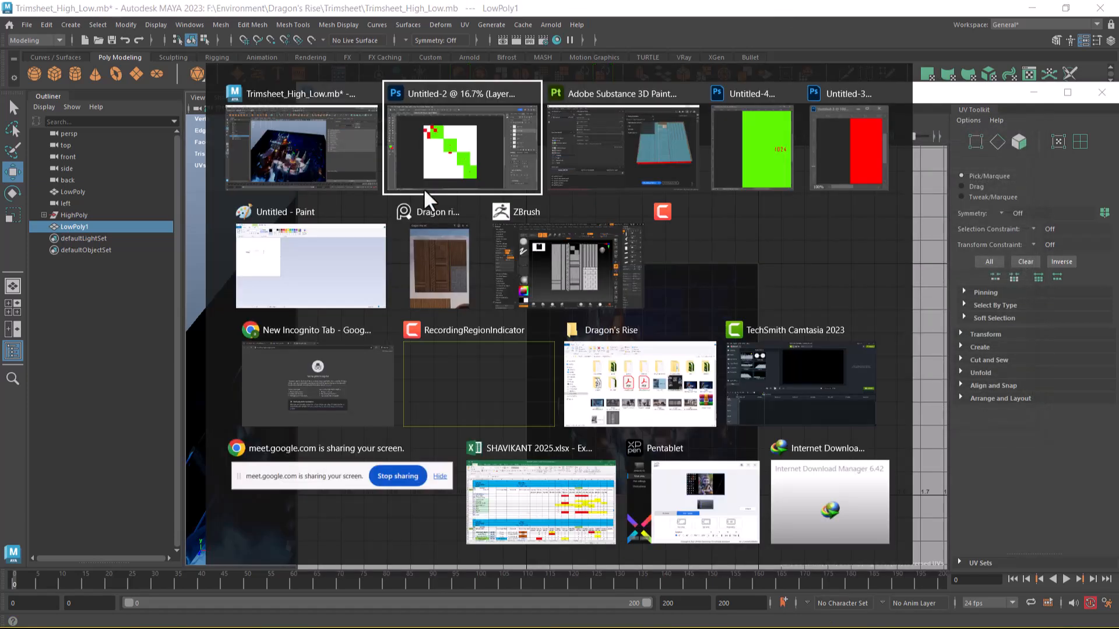
pyautogui.click(467, 147)
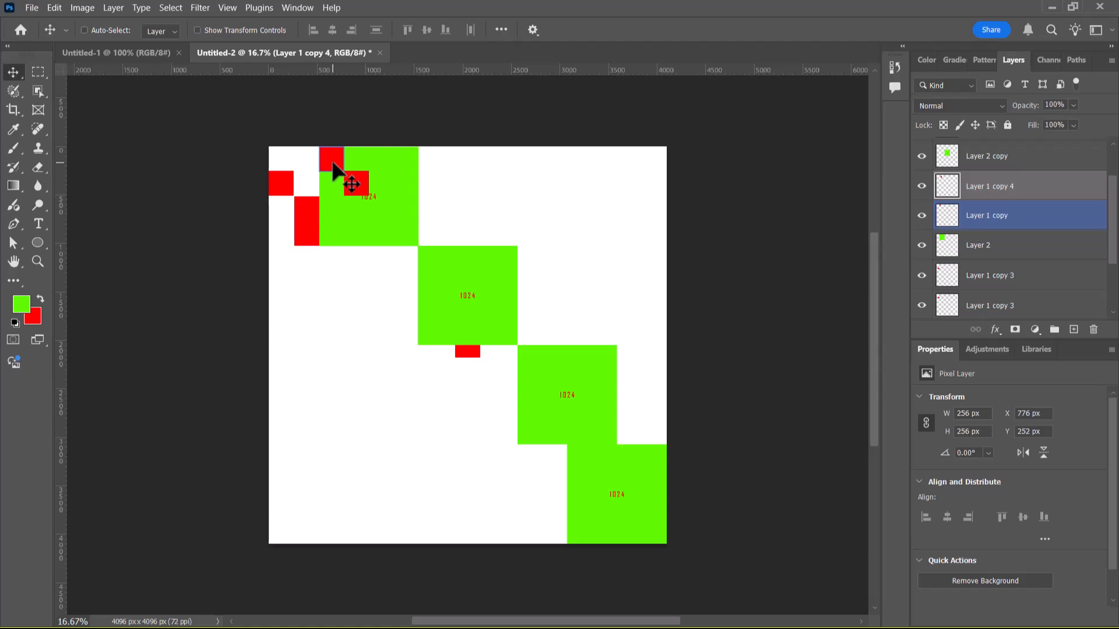
pyautogui.hotkey('alt', 'Tab')
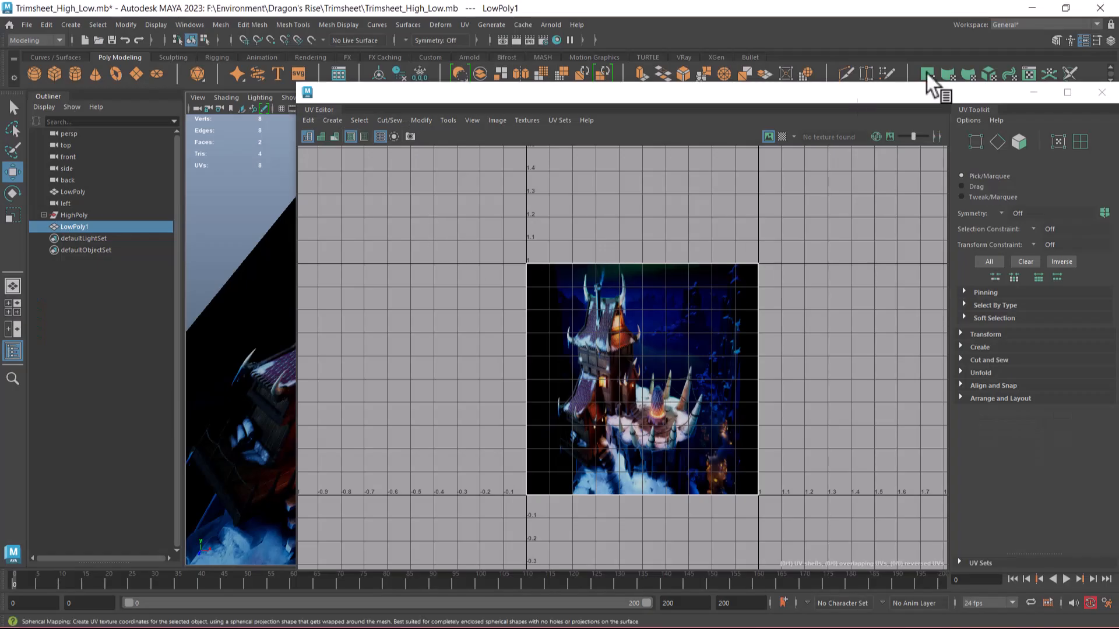
# - Minimise the UV Editor and examine the image on the large LowPoly plane around the small one
pyautogui.click(1034, 93)
pyautogui.click(453, 433)
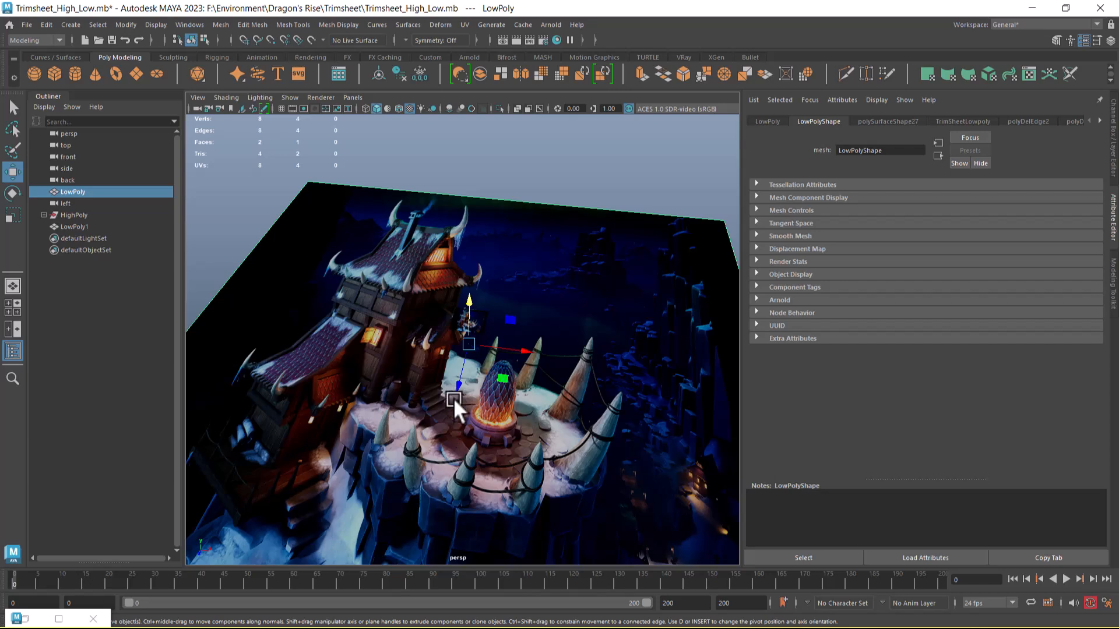
pyautogui.keyDown('alt'); pyautogui.moveTo(565, 467); pyautogui.dragTo(517, 388, button='right'); pyautogui.keyUp('alt')
pyautogui.keyDown('alt'); pyautogui.moveTo(516, 388); pyautogui.dragTo(499, 371); pyautogui.keyUp('alt')
pyautogui.keyDown('alt'); pyautogui.moveTo(498, 371); pyautogui.dragTo(562, 432, button='right'); pyautogui.keyUp('alt')
pyautogui.keyDown('alt'); pyautogui.moveTo(561, 432); pyautogui.dragTo(541, 319); pyautogui.keyUp('alt')
# - Delete the small LowPoly1 plane and replace the large plane's image material with a plain grey one
pyautogui.click(617, 236)
pyautogui.click(459, 300)
pyautogui.press('Delete')
pyautogui.click(465, 374)
pyautogui.moveTo(418, 330); pyautogui.dragTo(518, 578, button='right')
# - Switch to Substance 3D Painter, return to painting mode and inspect the baked trim sheet from the front
pyautogui.hotkey('alt', 'Tab')
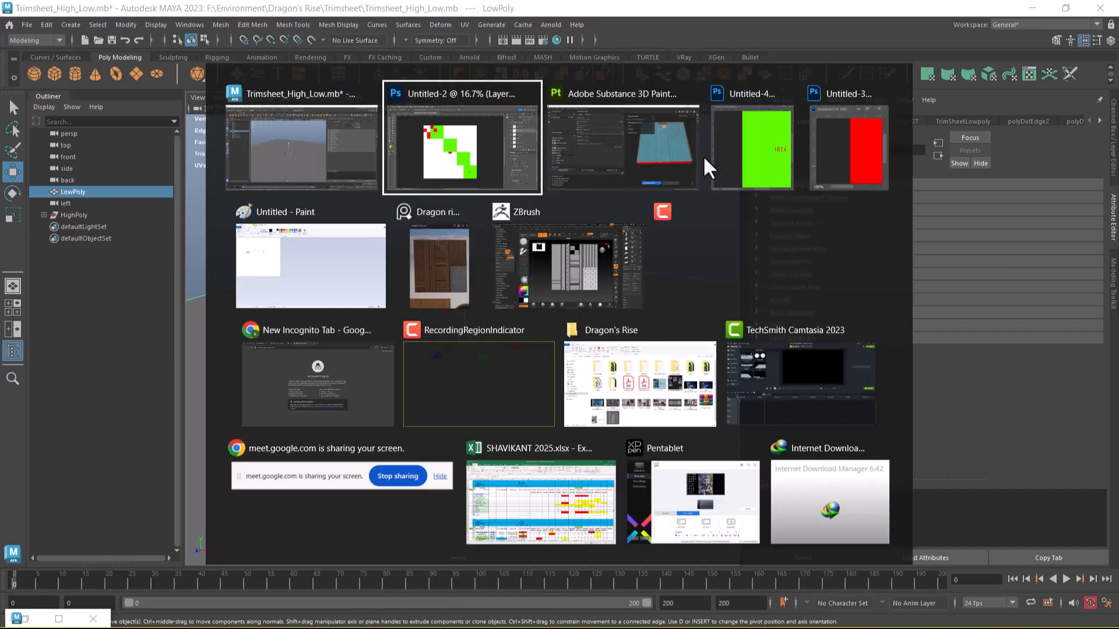
pyautogui.click(651, 160)
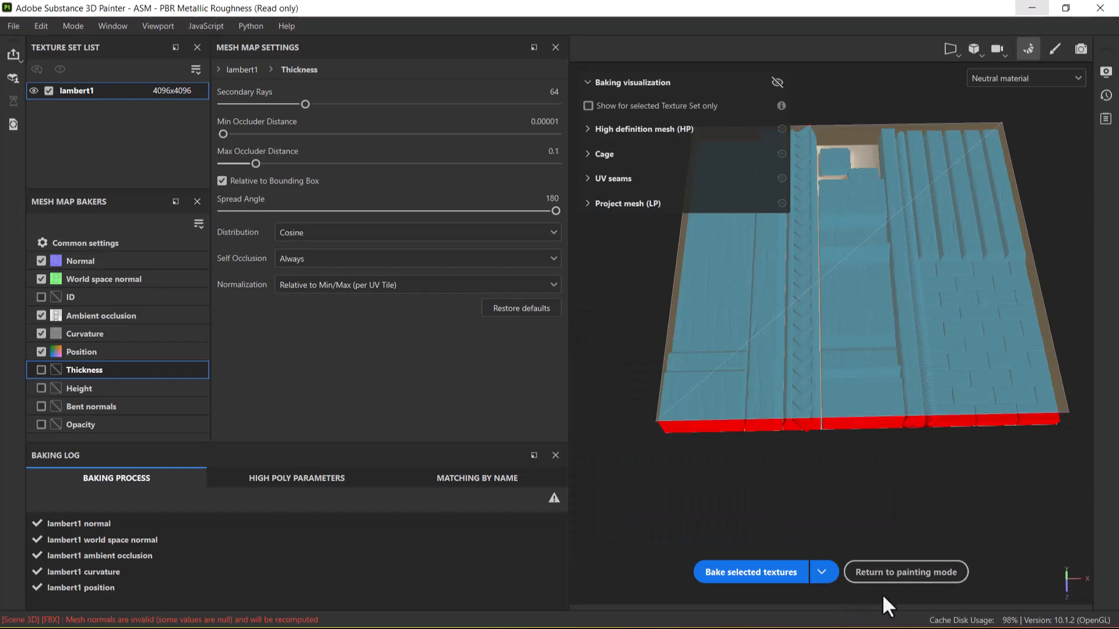
pyautogui.click(887, 571)
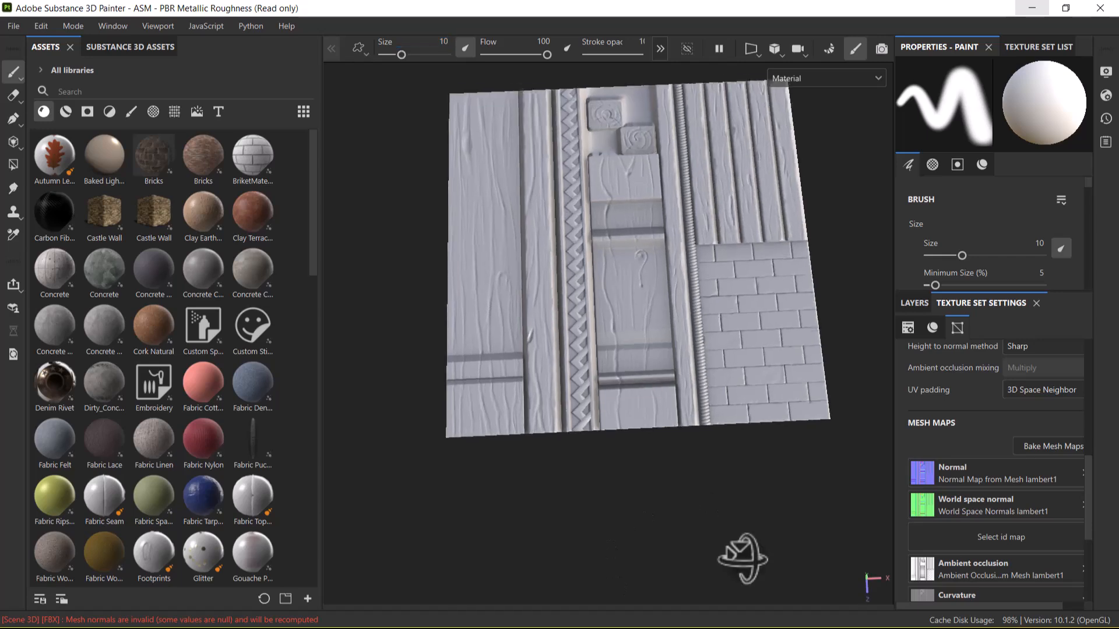
pyautogui.moveTo(743, 559)
pyautogui.keyDown('alt'); pyautogui.mouseDown()
pyautogui.moveTo(719, 536)
pyautogui.moveTo(670, 539)
pyautogui.moveTo(669, 560)
pyautogui.mouseUp(); pyautogui.keyUp('alt')
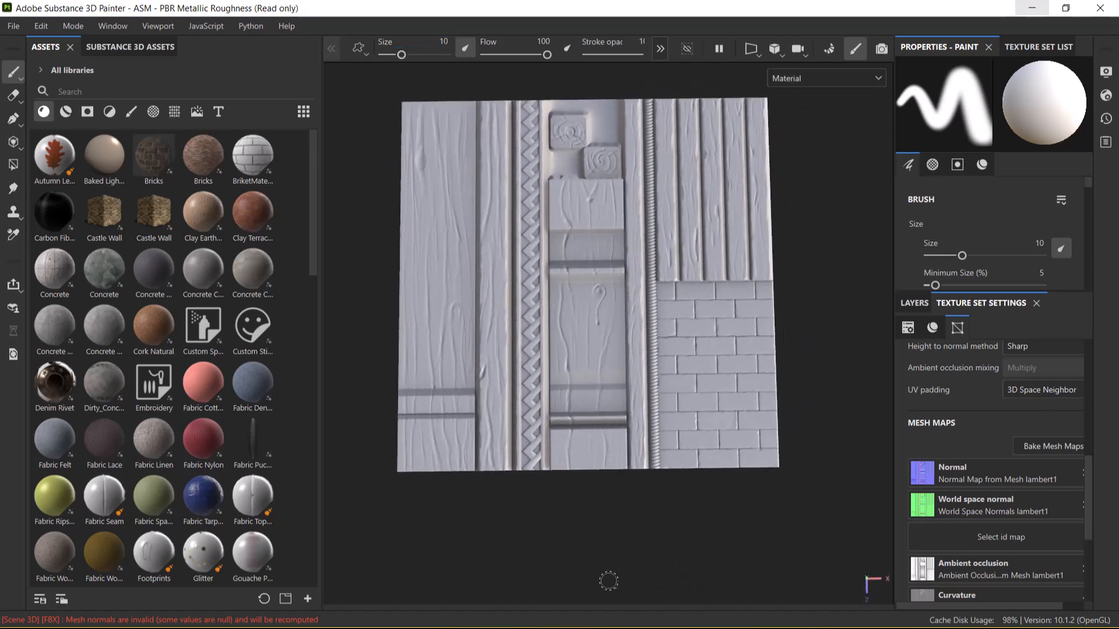
# - Rotate the environment lighting and examine the baked trim sheet's relief from several angles
pyautogui.moveTo(794, 489)
pyautogui.keyDown('shift'); pyautogui.mouseDown(button='right')
pyautogui.moveTo(672, 506)
pyautogui.moveTo(737, 505)
pyautogui.mouseUp(button='right'); pyautogui.keyUp('shift')
pyautogui.moveTo(865, 373)
pyautogui.keyDown('alt'); pyautogui.mouseDown()
pyautogui.moveTo(870, 360)
pyautogui.moveTo(867, 386)
pyautogui.mouseUp(); pyautogui.keyUp('alt')
pyautogui.keyDown('alt'); pyautogui.moveTo(867, 386); pyautogui.dragTo(852, 489, button='middle'); pyautogui.keyUp('alt')
pyautogui.keyDown('alt'); pyautogui.moveTo(839, 469); pyautogui.dragTo(812, 448, button='right'); pyautogui.keyUp('alt')
pyautogui.keyDown('alt'); pyautogui.moveTo(804, 447); pyautogui.dragTo(768, 444); pyautogui.keyUp('alt')
pyautogui.keyDown('alt'); pyautogui.moveTo(743, 439); pyautogui.dragTo(776, 444, button='middle'); pyautogui.keyUp('alt')
pyautogui.keyDown('alt'); pyautogui.moveTo(690, 489); pyautogui.dragTo(740, 473); pyautogui.keyUp('alt')
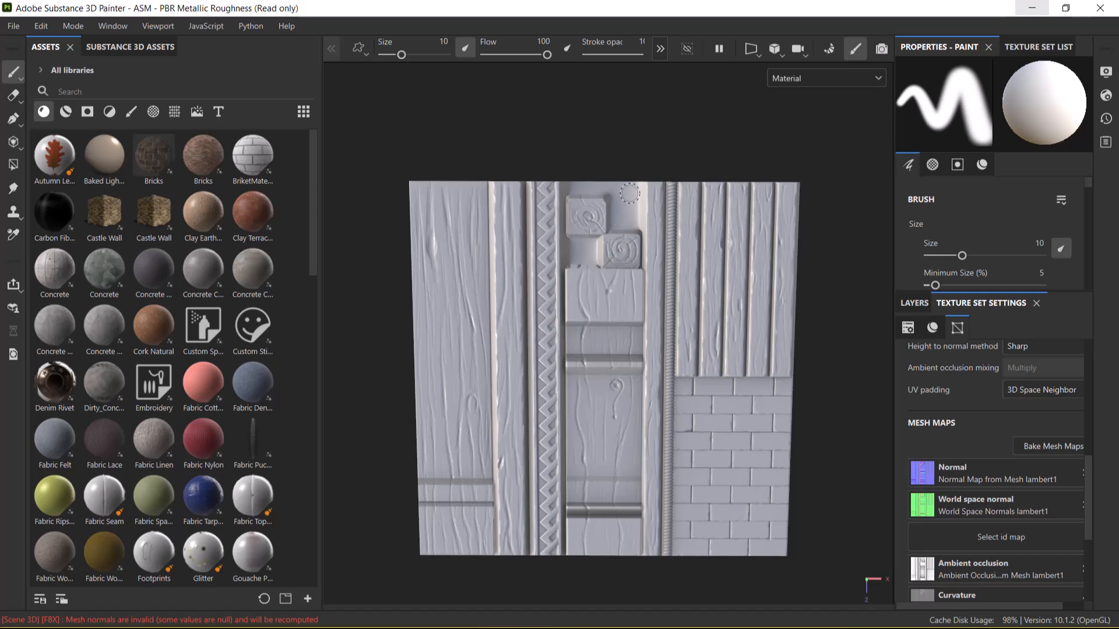
# - Switch to ZBrush to compare the sculpted trim sheet with the bake, and return to Substance 3D Painter
pyautogui.hotkey('alt', 'Tab')
pyautogui.click(600, 254)
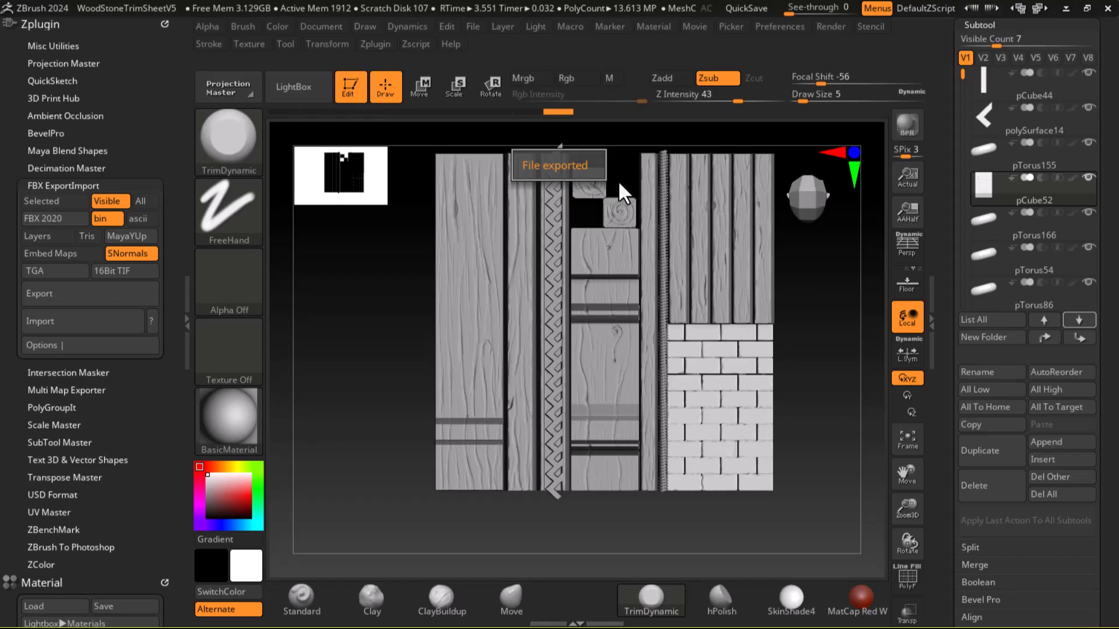
pyautogui.hotkey('alt', 'Tab')
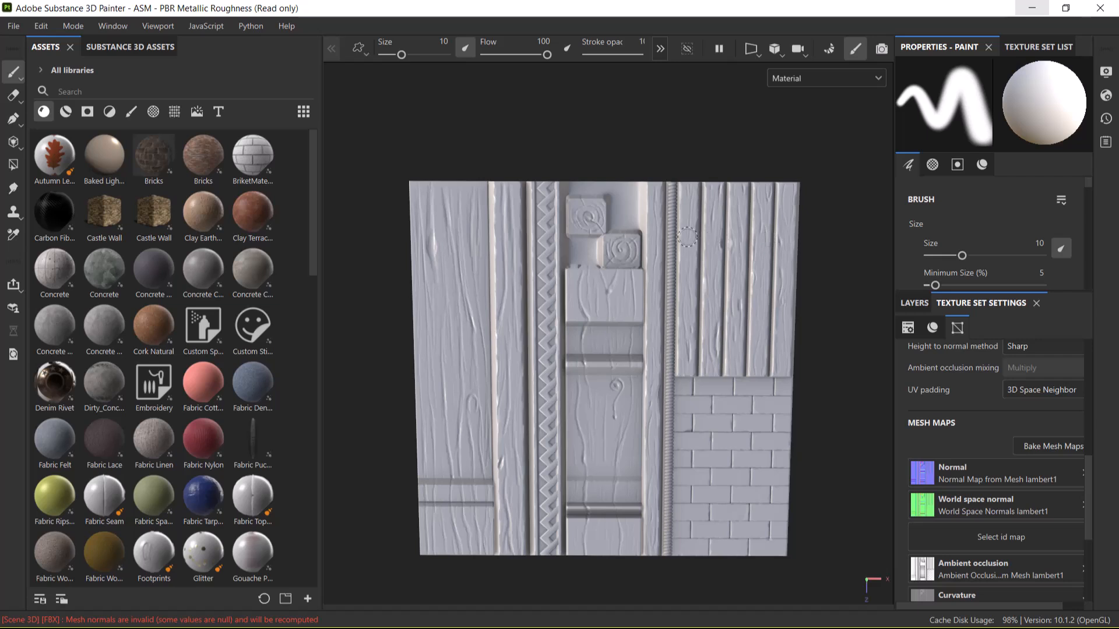
# - Examine the baked wood grain, carved blocks, trims and bricks of the trim sheet at closer range
pyautogui.moveTo(849, 280)
pyautogui.keyDown('alt'); pyautogui.mouseDown()
pyautogui.moveTo(845, 263)
pyautogui.moveTo(843, 279)
pyautogui.mouseUp(); pyautogui.keyUp('alt')
pyautogui.keyDown('alt'); pyautogui.moveTo(813, 296); pyautogui.dragTo(827, 270, button='middle'); pyautogui.keyUp('alt')
pyautogui.keyDown('alt'); pyautogui.moveTo(837, 301); pyautogui.dragTo(844, 297); pyautogui.keyUp('alt')
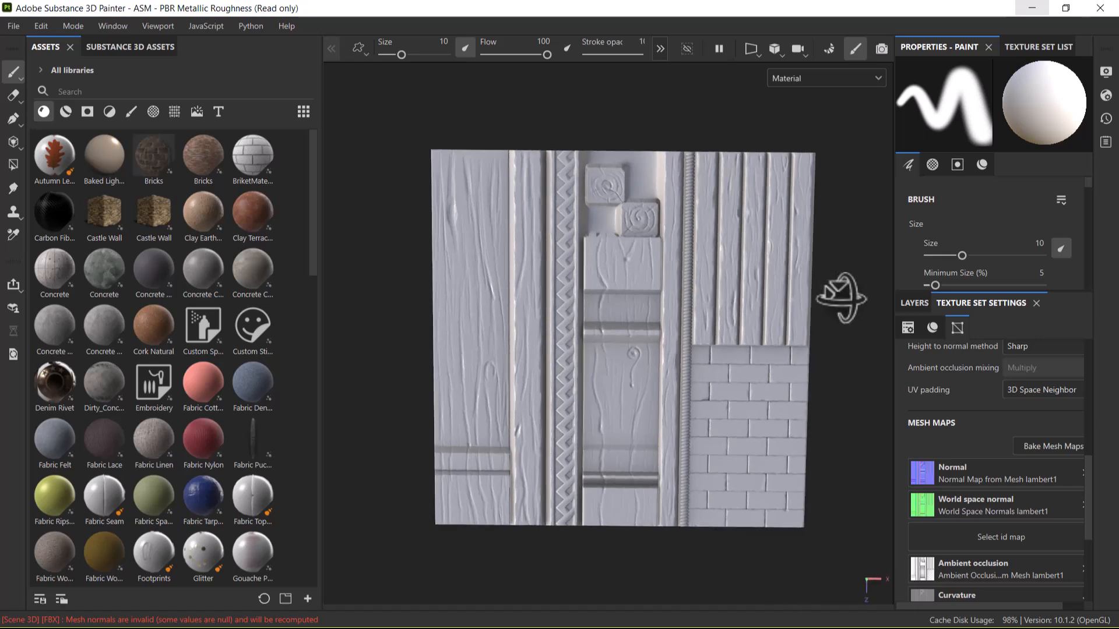
pyautogui.keyDown('alt'); pyautogui.moveTo(770, 319); pyautogui.dragTo(765, 305, button='middle'); pyautogui.keyUp('alt')
pyautogui.keyDown('alt'); pyautogui.moveTo(766, 308); pyautogui.dragTo(731, 325, button='right'); pyautogui.keyUp('alt')
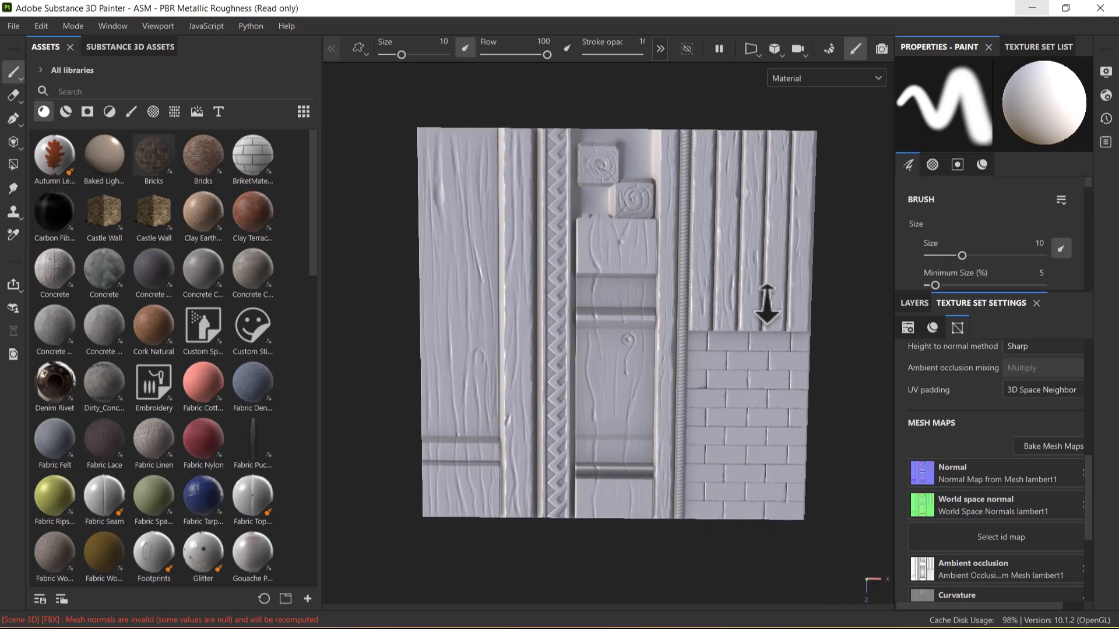
pyautogui.keyDown('alt'); pyautogui.moveTo(730, 325); pyautogui.dragTo(713, 325, button='middle'); pyautogui.keyUp('alt')
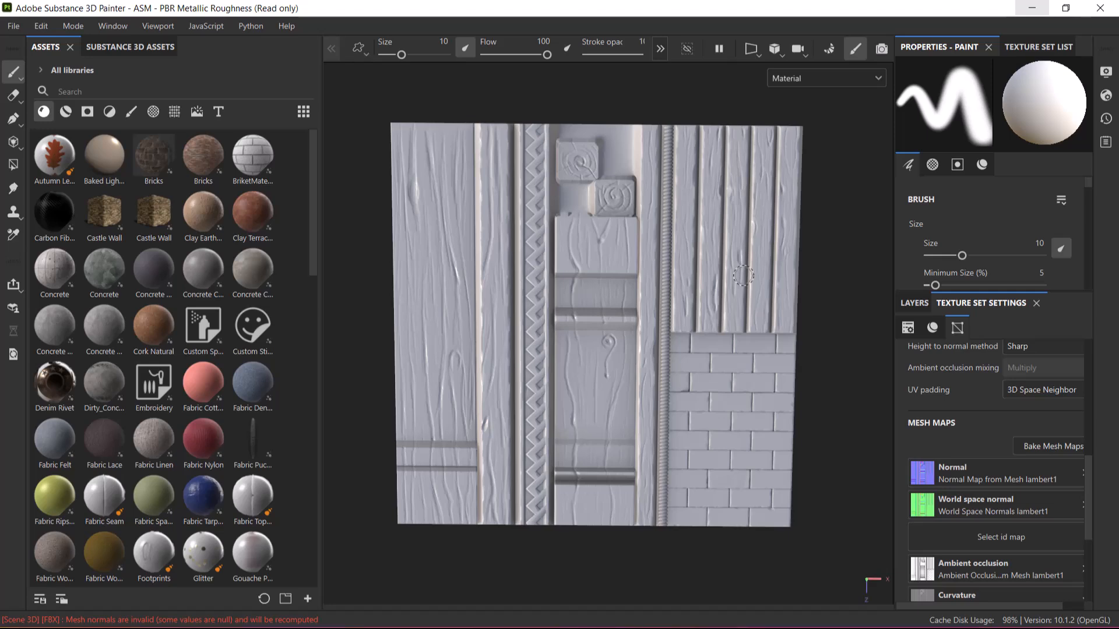
pyautogui.moveTo(472, 259)
pyautogui.keyDown('alt'); pyautogui.mouseDown(button='right')
pyautogui.moveTo(562, 467)
pyautogui.moveTo(542, 327)
pyautogui.moveTo(614, 343)
pyautogui.moveTo(618, 317)
pyautogui.mouseUp(button='right'); pyautogui.keyUp('alt')
pyautogui.keyDown('alt'); pyautogui.moveTo(618, 317); pyautogui.dragTo(573, 211, button='middle'); pyautogui.keyUp('alt')
pyautogui.keyDown('alt'); pyautogui.moveTo(606, 338); pyautogui.dragTo(618, 320, button='right'); pyautogui.keyUp('alt')
pyautogui.moveTo(640, 326)
pyautogui.keyDown('alt'); pyautogui.mouseDown(button='middle')
pyautogui.moveTo(634, 372)
pyautogui.moveTo(627, 359)
pyautogui.mouseUp(button='middle'); pyautogui.keyUp('alt')
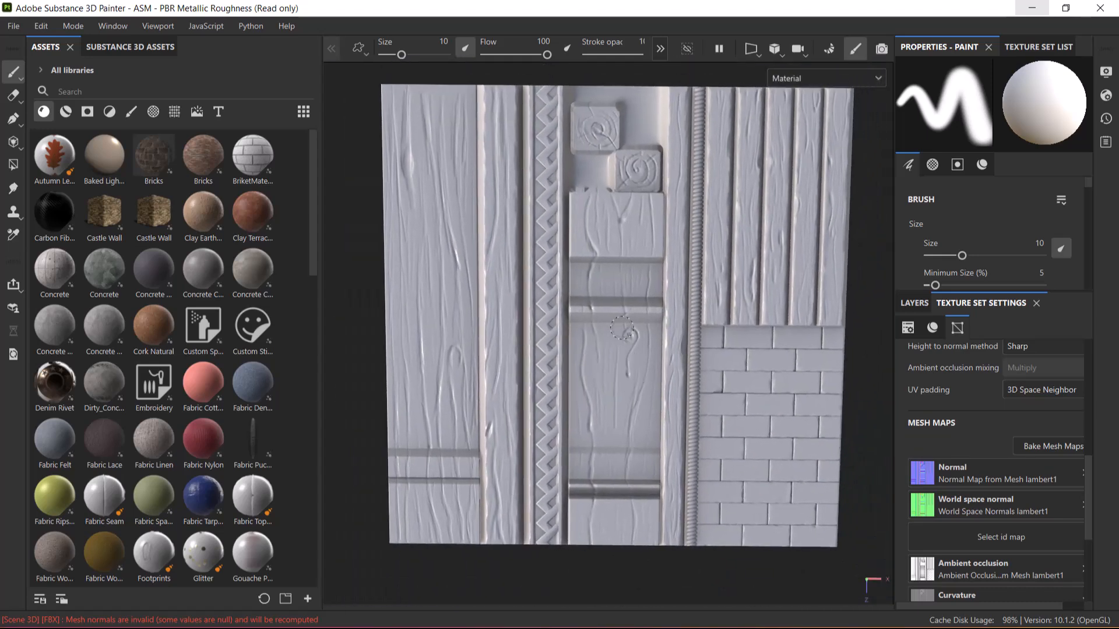
# - Show the layer stack and bring up the Dragon rise ref image window, cropped to the trim sheet and placed over the lower asset library
pyautogui.click(913, 303)
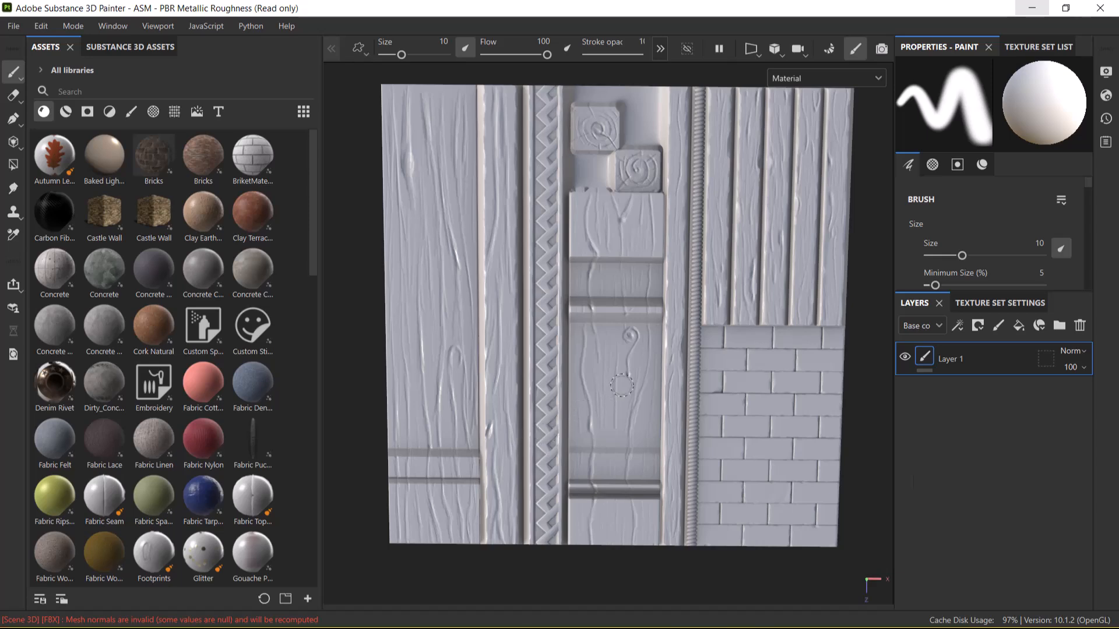
pyautogui.press('super')
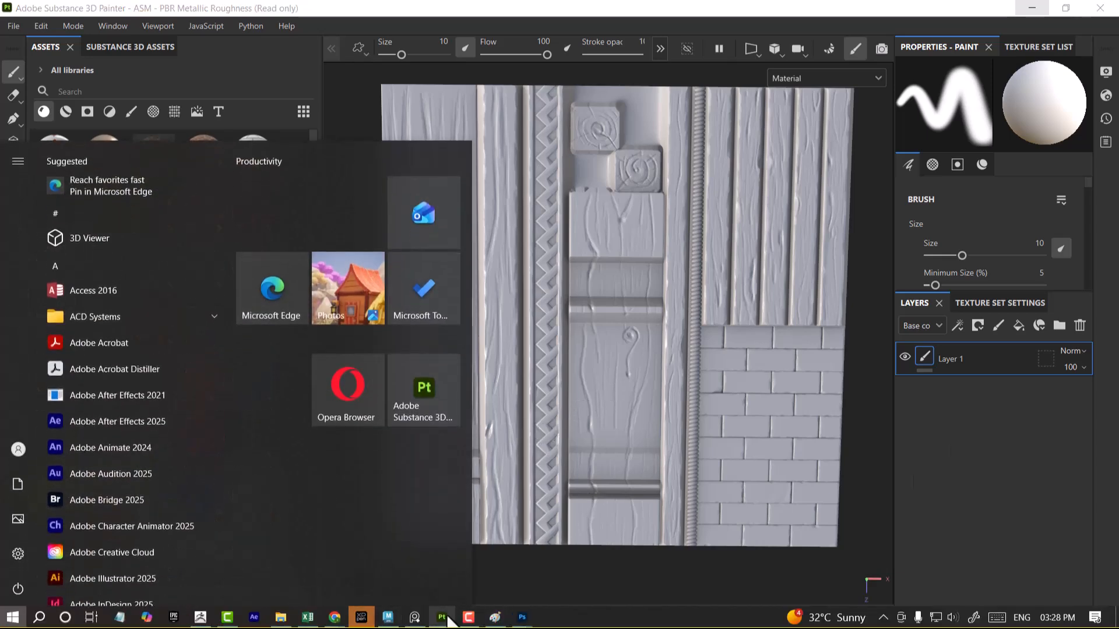
pyautogui.click(442, 618)
pyautogui.moveTo(261, 300)
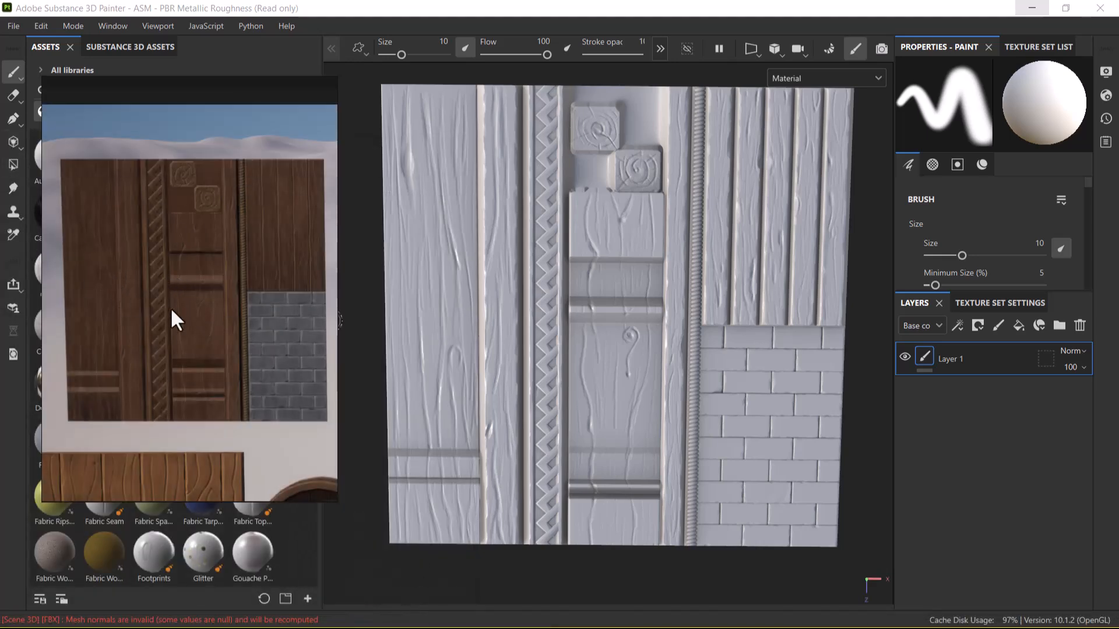
pyautogui.moveTo(144, 88); pyautogui.dragTo(137, 181)
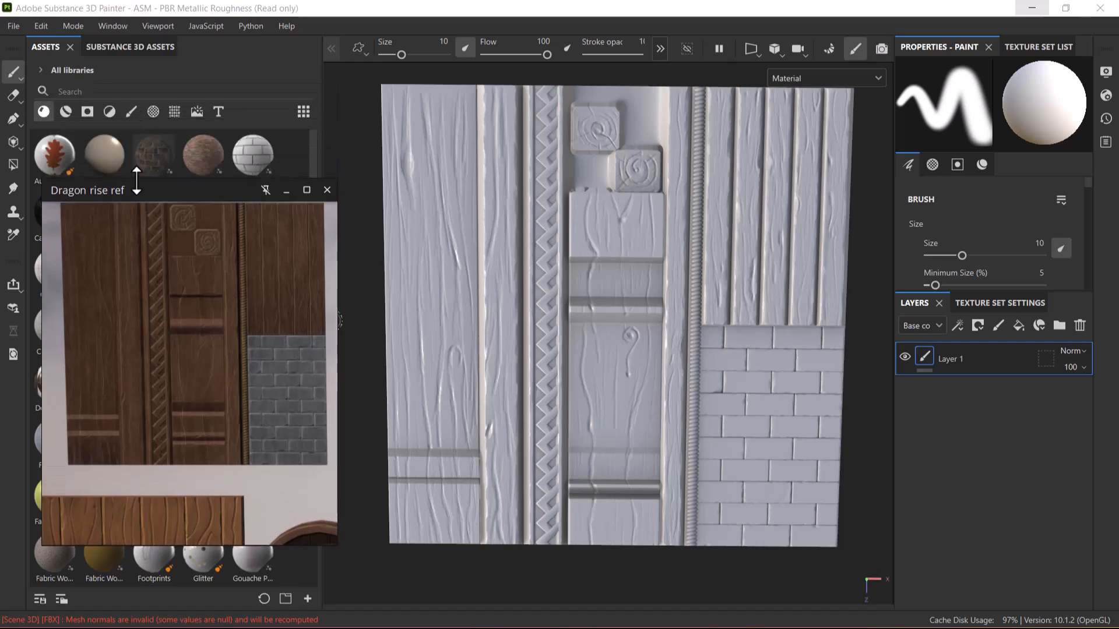
pyautogui.moveTo(201, 546); pyautogui.dragTo(200, 466)
pyautogui.moveTo(157, 191)
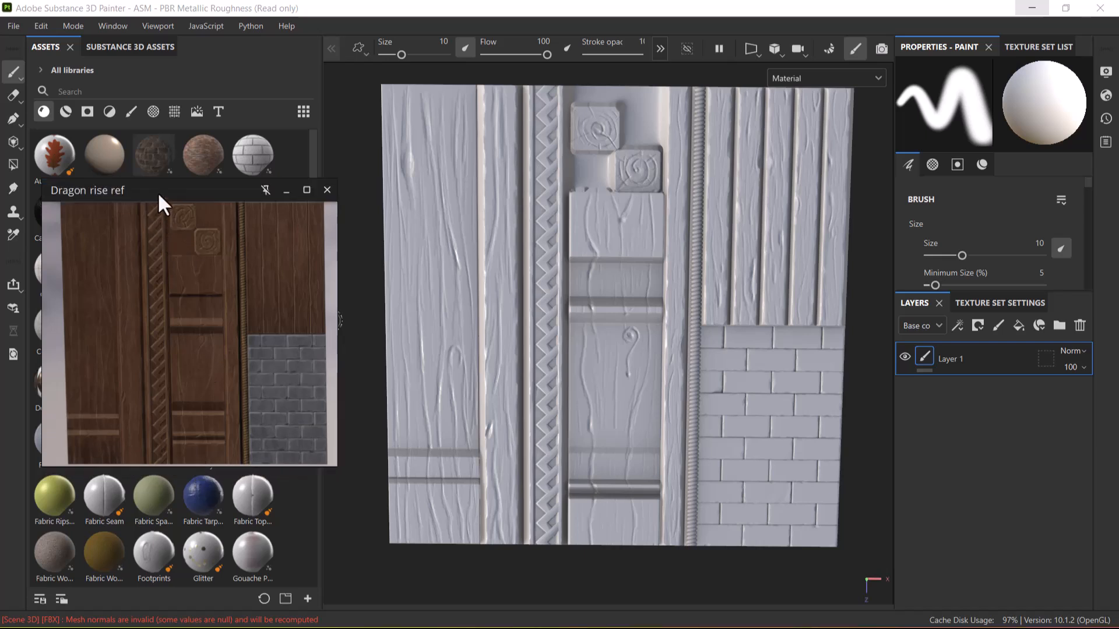
pyautogui.moveTo(158, 192); pyautogui.dragTo(203, 306)
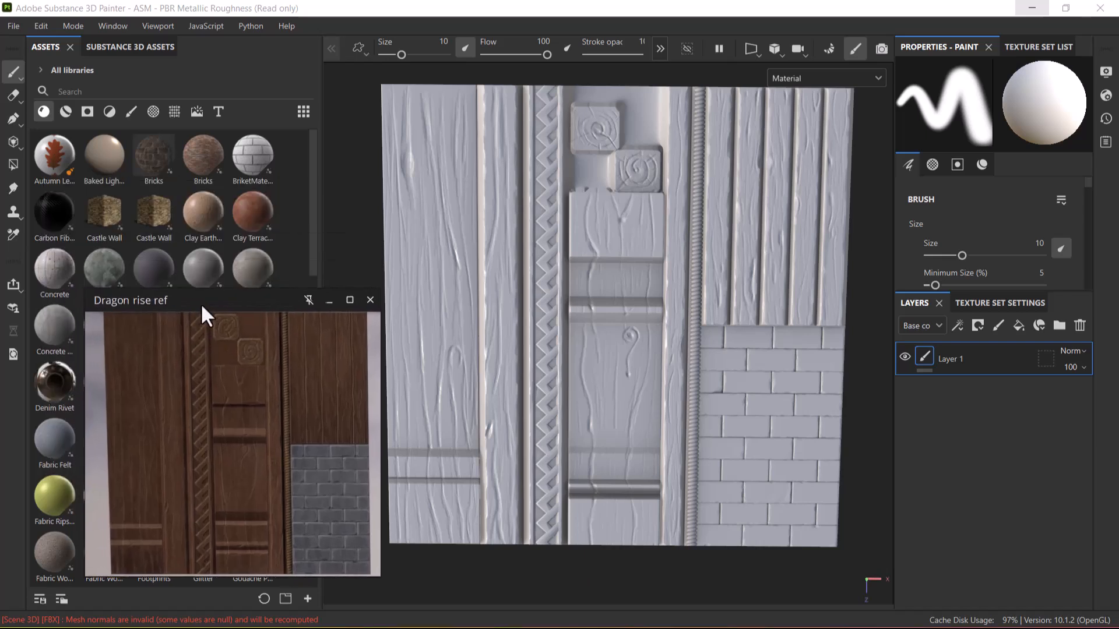
# - Search the asset library for "stylized" and apply the Stylized Wood Plain material to the trim sheet as a fill layer
pyautogui.click(96, 91)
pyautogui.write('s')
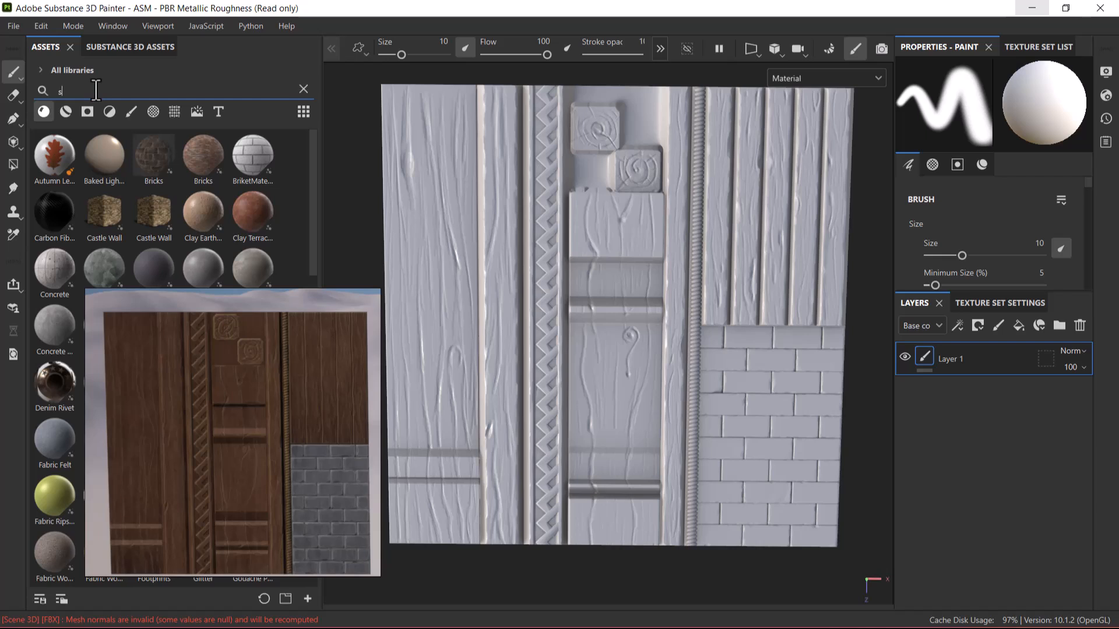
pyautogui.write('tylized')
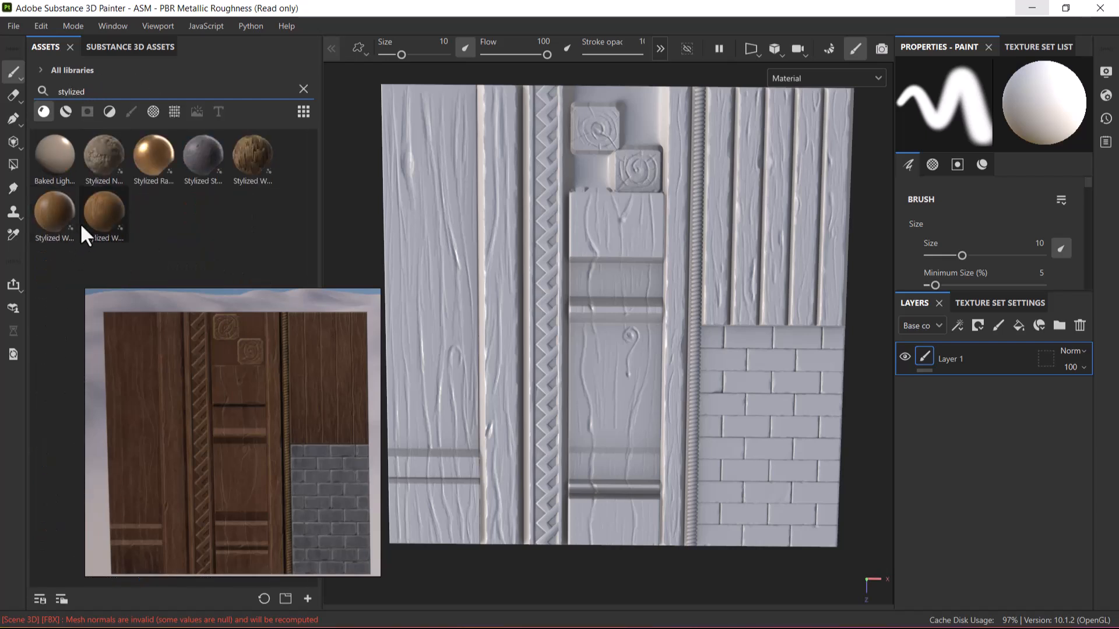
pyautogui.moveTo(52, 222); pyautogui.dragTo(433, 198)
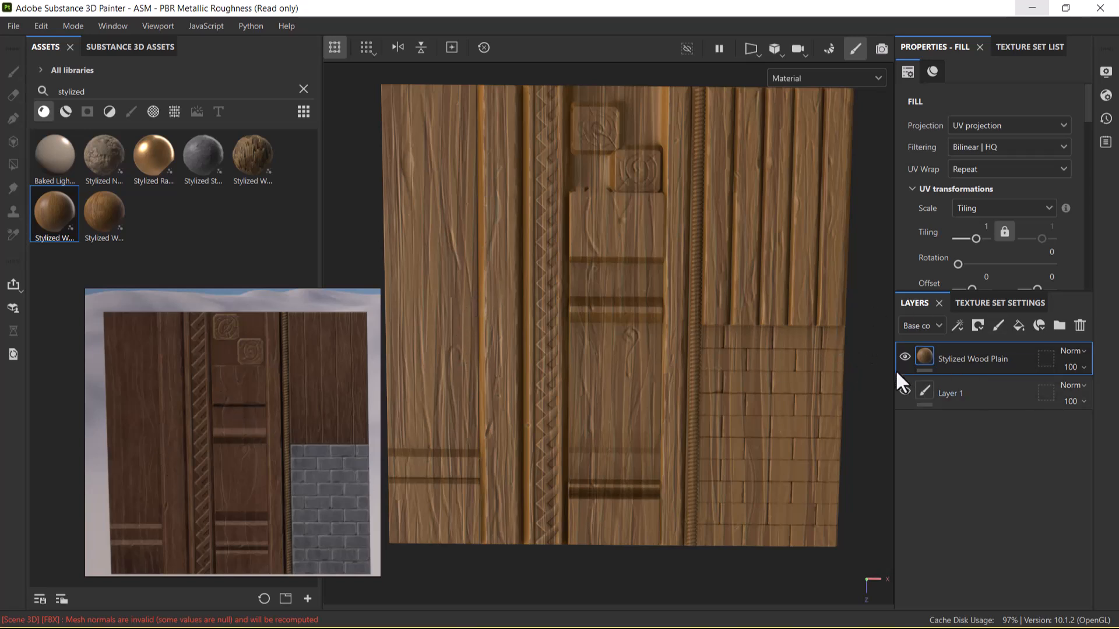
# - Add Stylized Wood Rough above the hidden Stylized Wood Plain layer for comparison, leaving Rough hidden and Plain shown
pyautogui.click(904, 357)
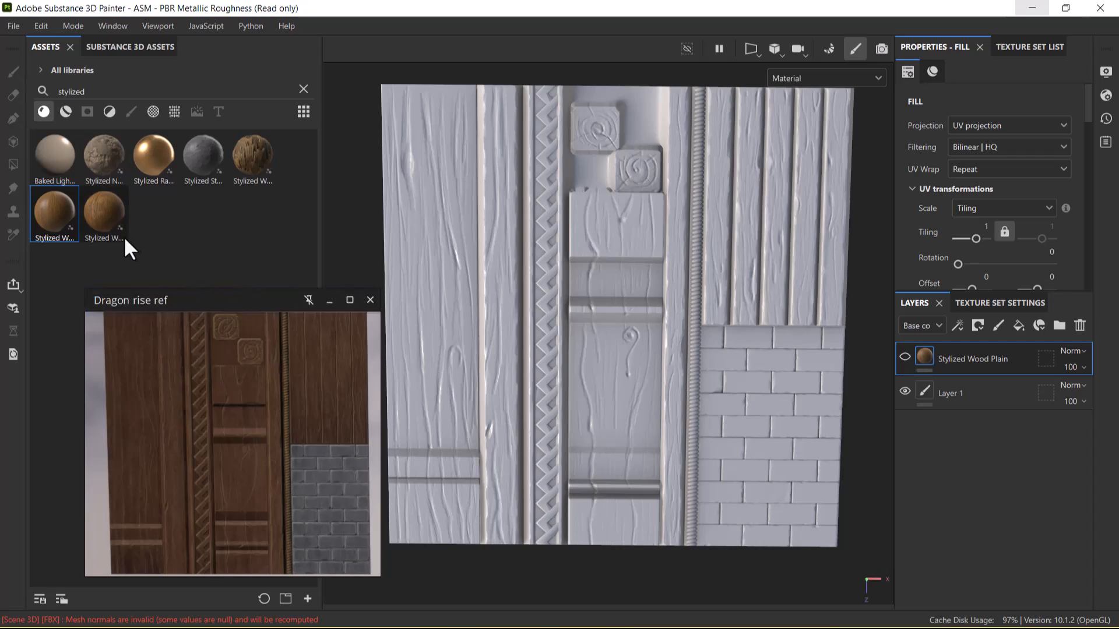
pyautogui.moveTo(118, 220); pyautogui.dragTo(457, 238)
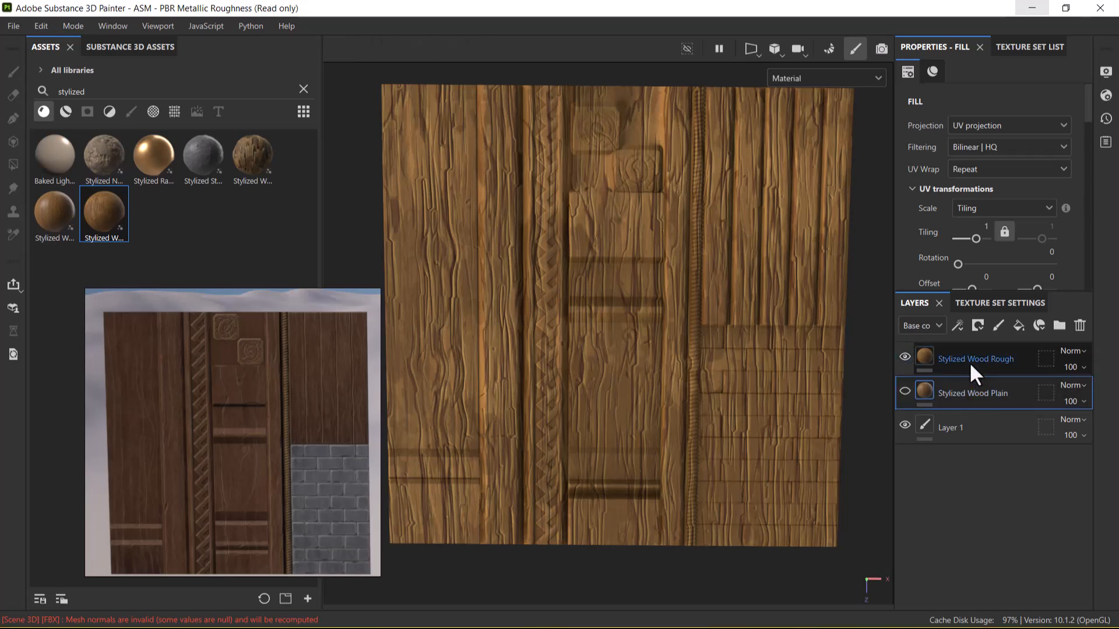
pyautogui.click(965, 397)
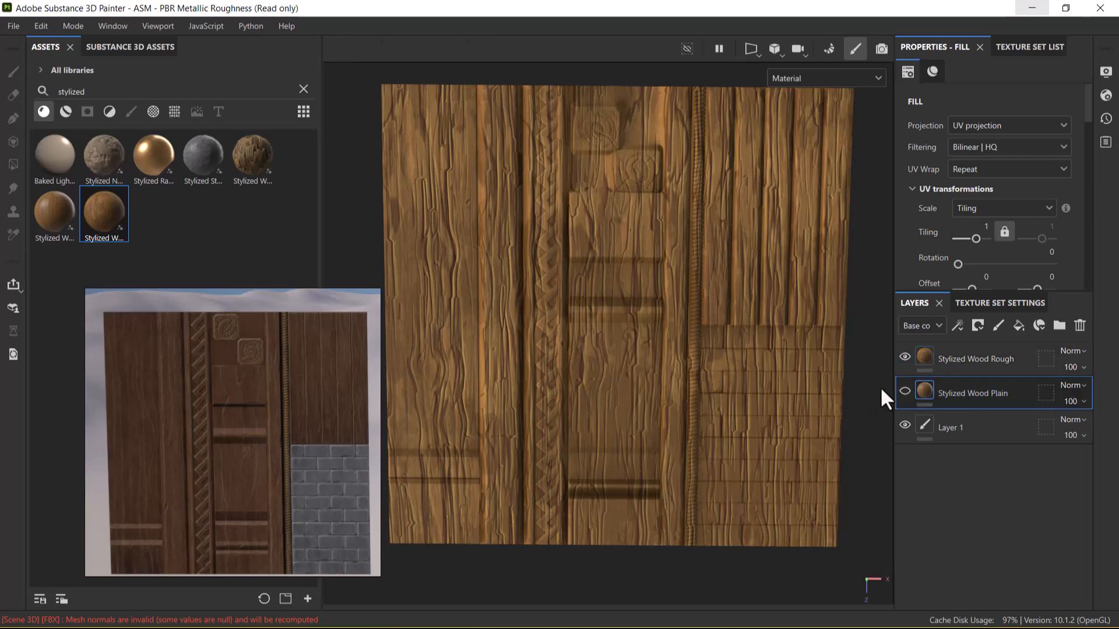
pyautogui.click(904, 357)
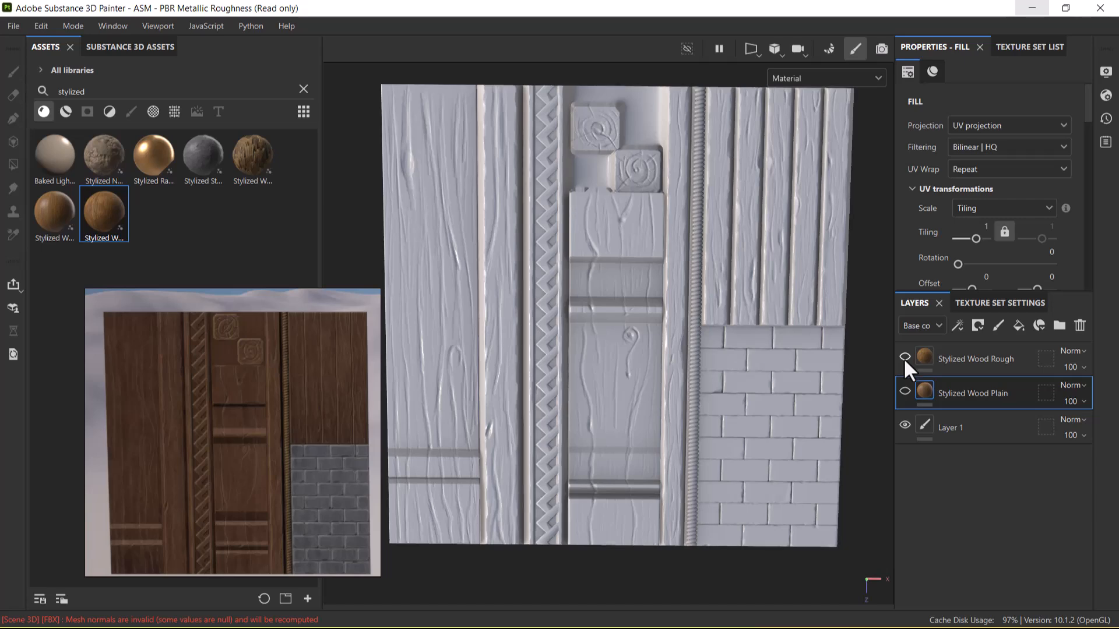
pyautogui.click(904, 391)
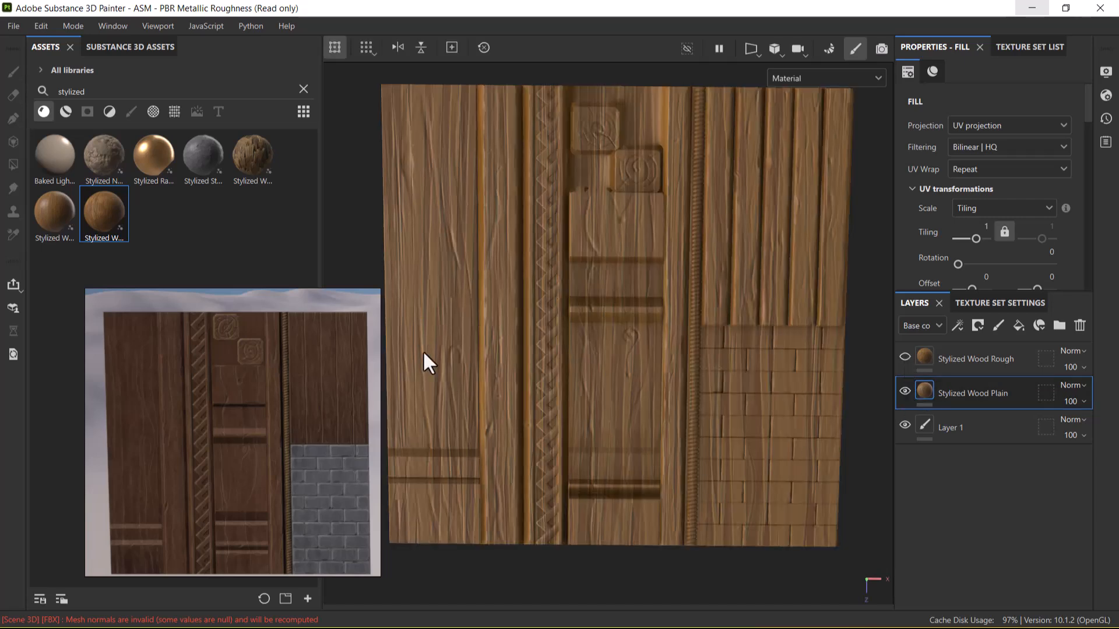
# - Examine the Stylized Wood Plain grain on the planks and carved trim, close up and across the whole sheet
pyautogui.scroll(5, 426, 381)
pyautogui.keyDown('alt'); pyautogui.moveTo(457, 385); pyautogui.dragTo(527, 391, button='middle'); pyautogui.keyUp('alt')
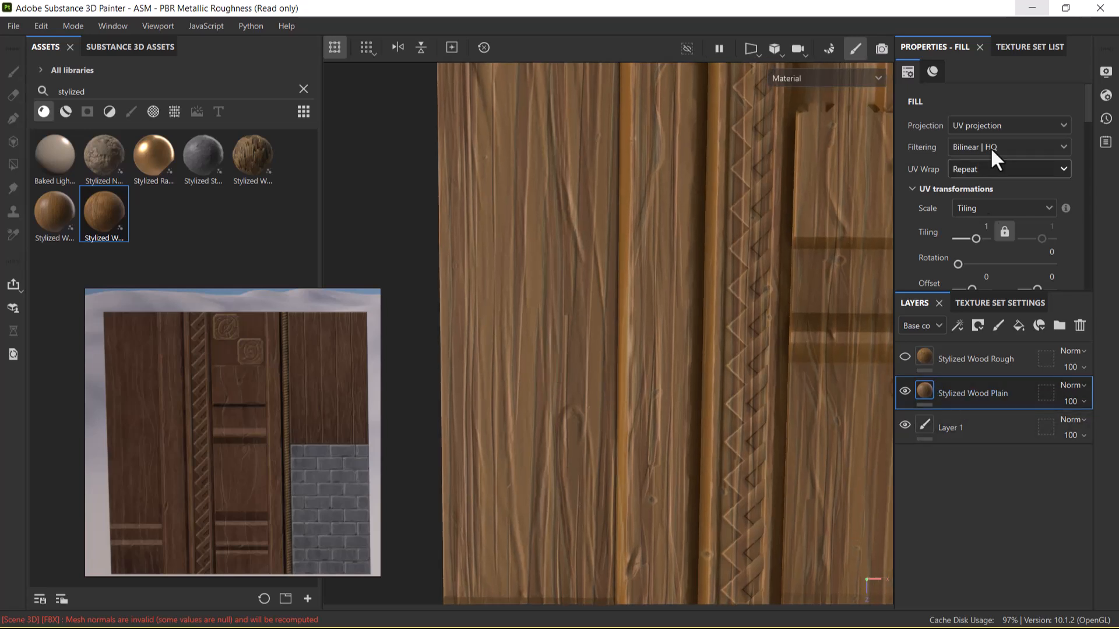
pyautogui.scroll(-3, 926, 186)
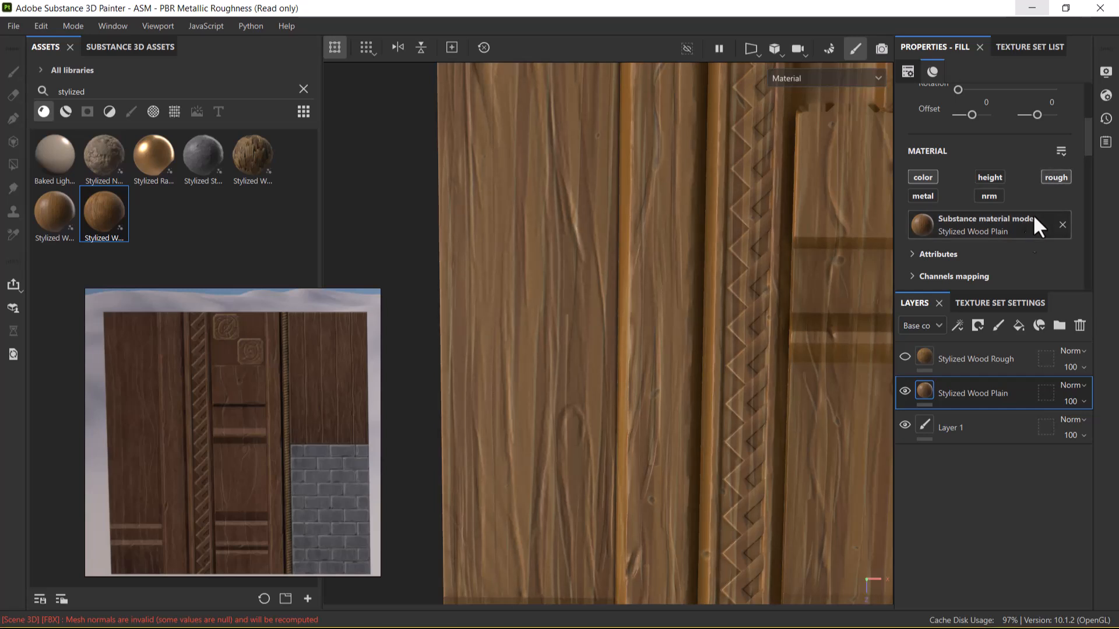
pyautogui.keyDown('alt'); pyautogui.moveTo(700, 318); pyautogui.dragTo(574, 260, button='right'); pyautogui.keyUp('alt')
pyautogui.keyDown('alt'); pyautogui.moveTo(575, 260); pyautogui.dragTo(449, 339, button='middle'); pyautogui.keyUp('alt')
pyautogui.keyDown('alt'); pyautogui.moveTo(449, 340); pyautogui.dragTo(402, 314, button='right'); pyautogui.keyUp('alt')
pyautogui.keyDown('alt'); pyautogui.moveTo(633, 302); pyautogui.dragTo(660, 342, button='middle'); pyautogui.keyUp('alt')
pyautogui.keyDown('alt'); pyautogui.moveTo(660, 341); pyautogui.dragTo(584, 295, button='right'); pyautogui.keyUp('alt')
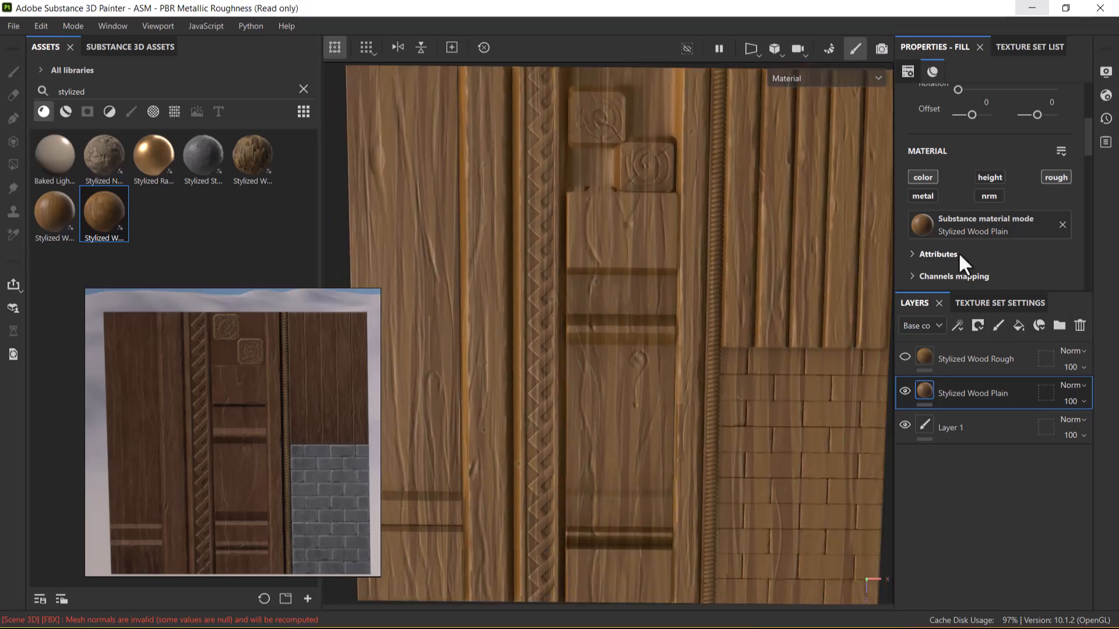
# - Set the Wood Color parameter of Stylized Wood Plain by sampling the dark brown plank on the reference image's far side from the bricks
pyautogui.click(914, 252)
pyautogui.scroll(-3, 996, 257)
pyautogui.click(906, 223)
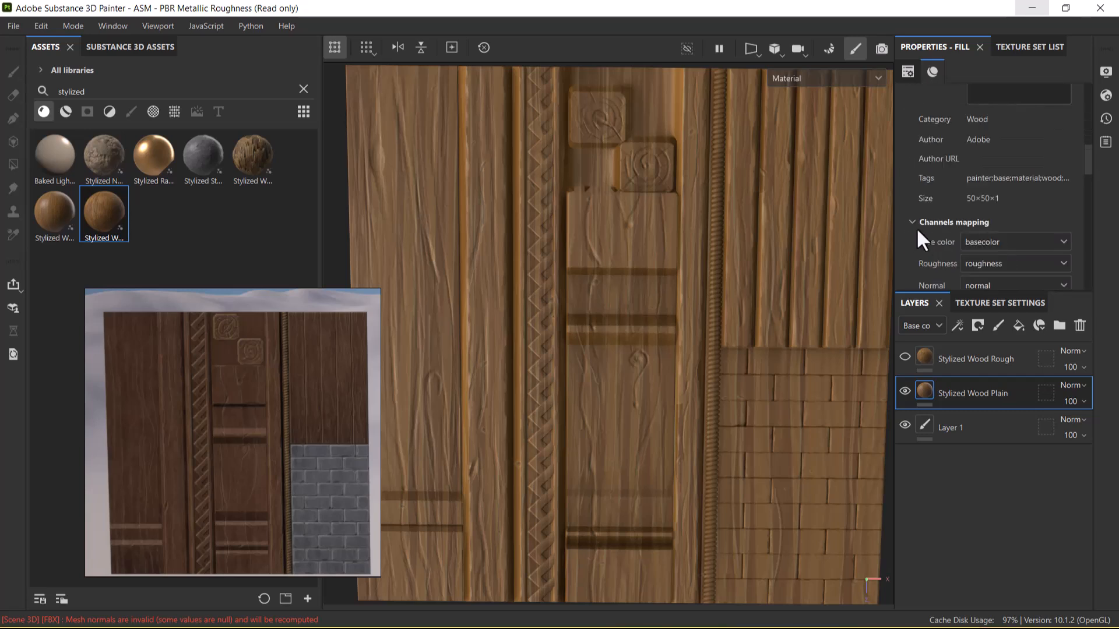
pyautogui.scroll(-3, 1009, 208)
pyautogui.click(1020, 116)
pyautogui.click(1020, 115)
pyautogui.moveTo(1090, 177); pyautogui.dragTo(1094, 194)
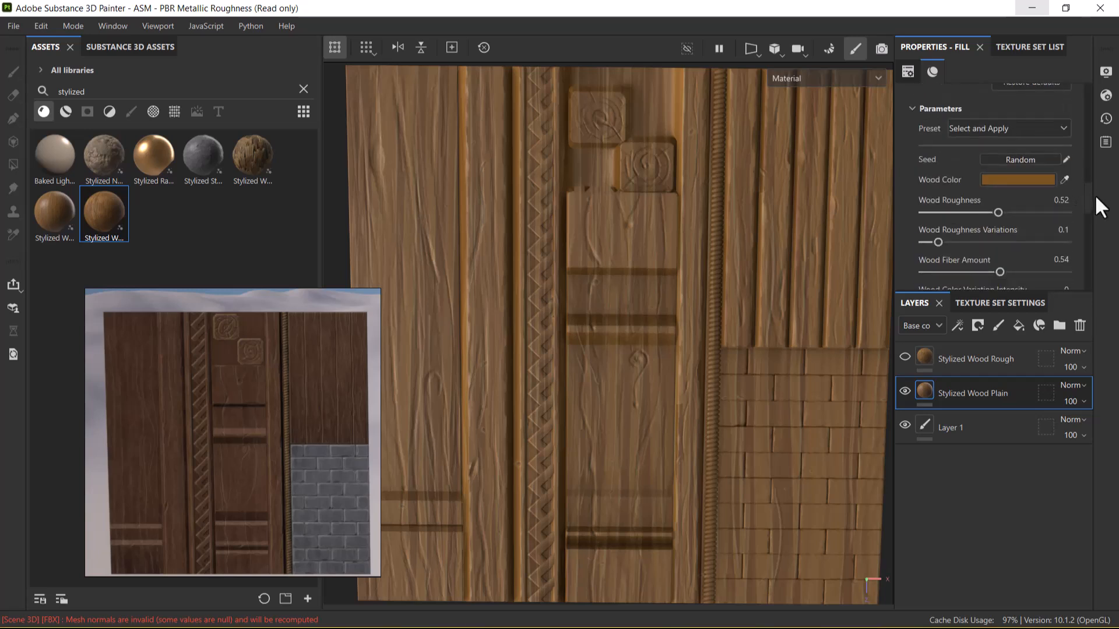
pyautogui.click(1064, 179)
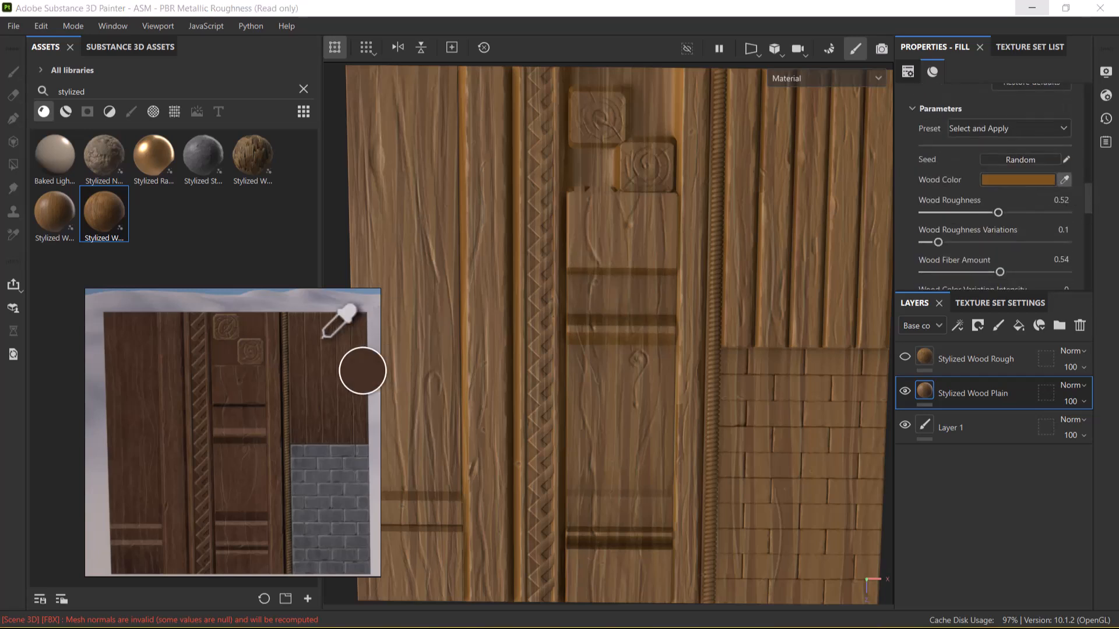
pyautogui.click(152, 358)
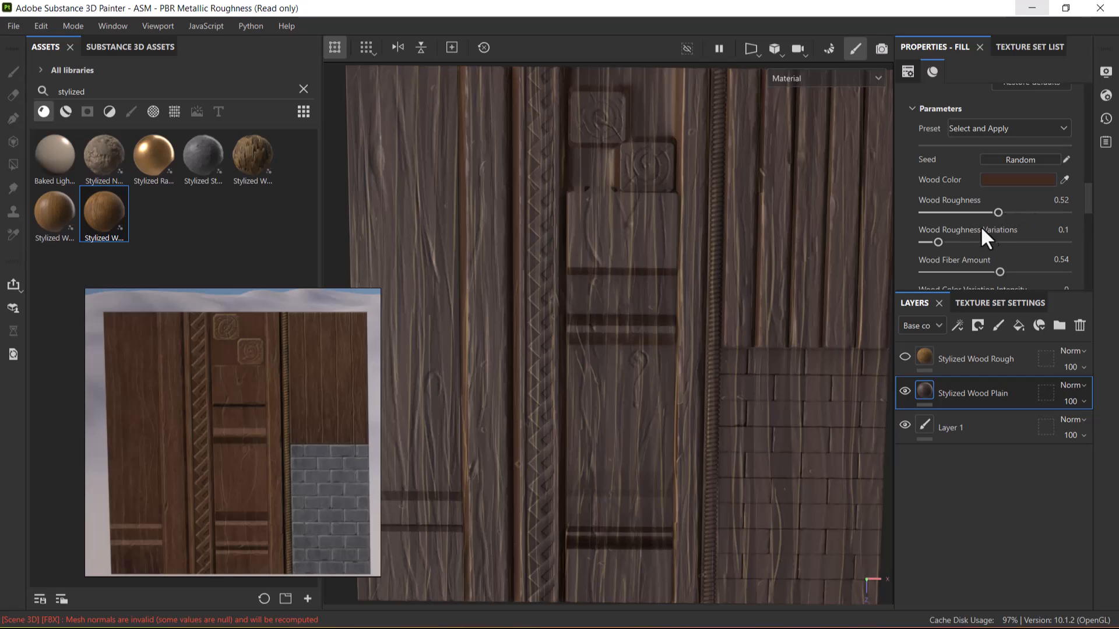
# - Set Wood Roughness Variations to 0.2 and randomize the material's seed
pyautogui.moveTo(938, 242); pyautogui.dragTo(952, 241)
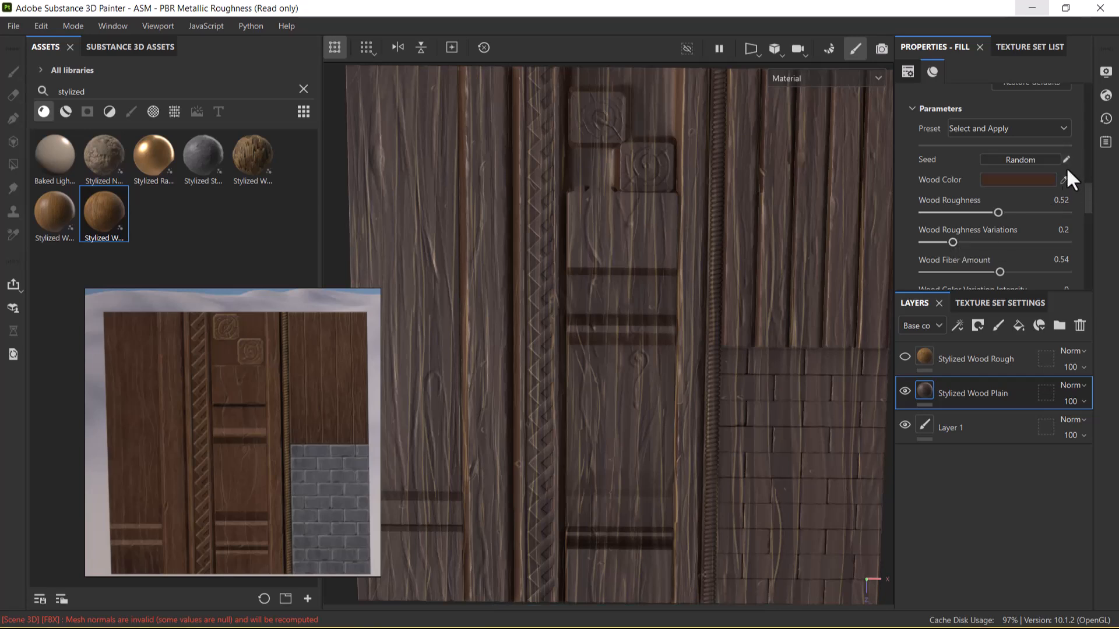
pyautogui.click(1020, 161)
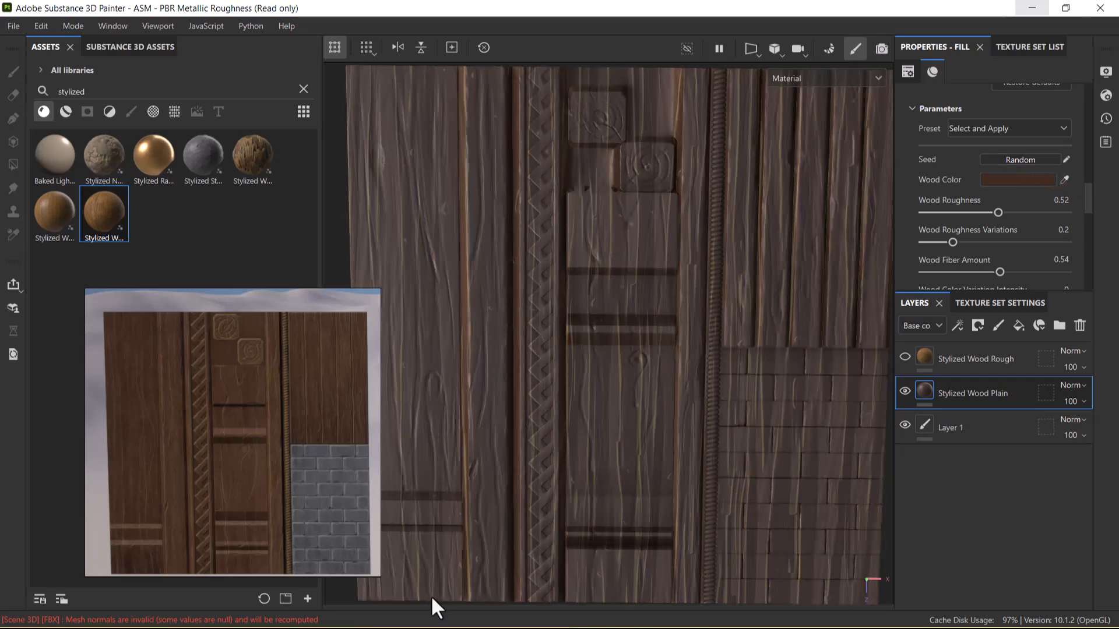
# - Resample the Wood Color from the planks above the stone bricks in the reference image
pyautogui.click(1065, 179)
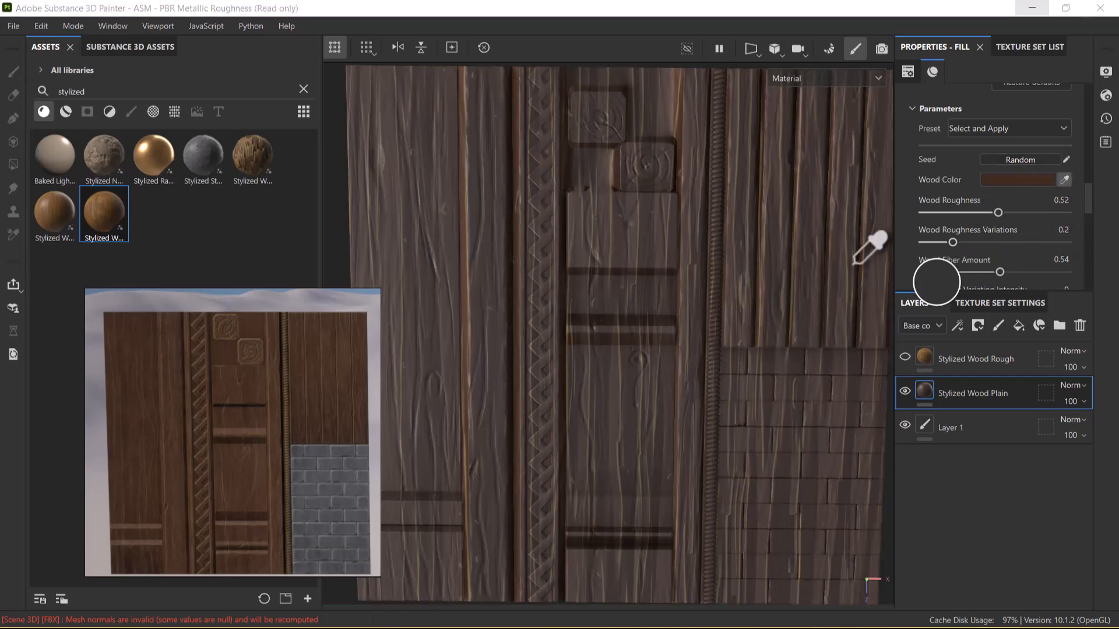
pyautogui.click(313, 377)
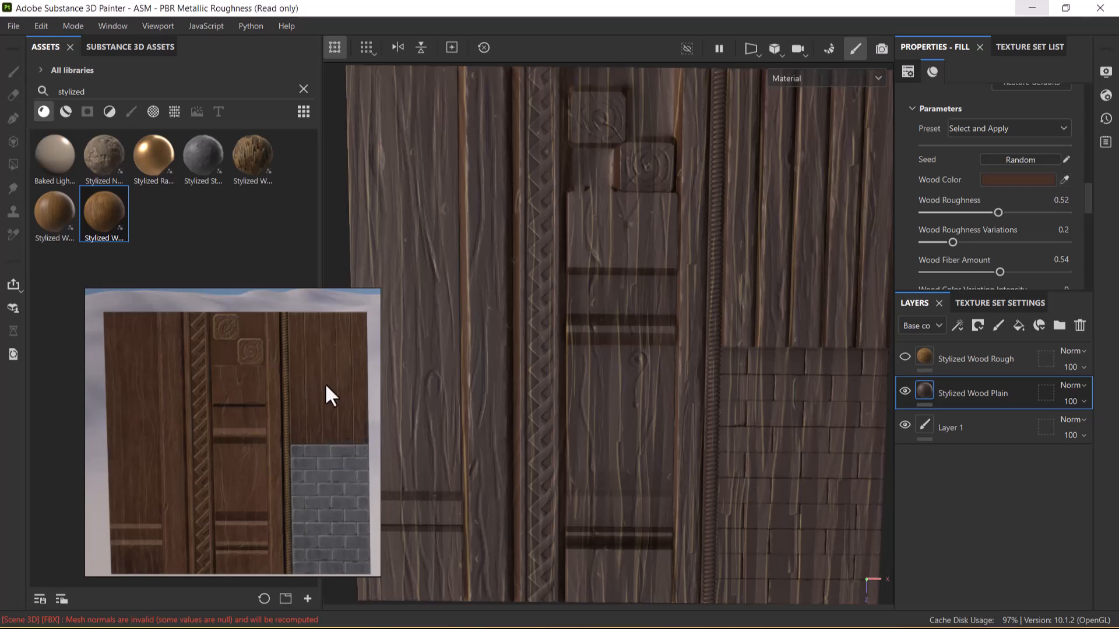
pyautogui.scroll(-2, 638, 324)
pyautogui.scroll(2, 625, 312)
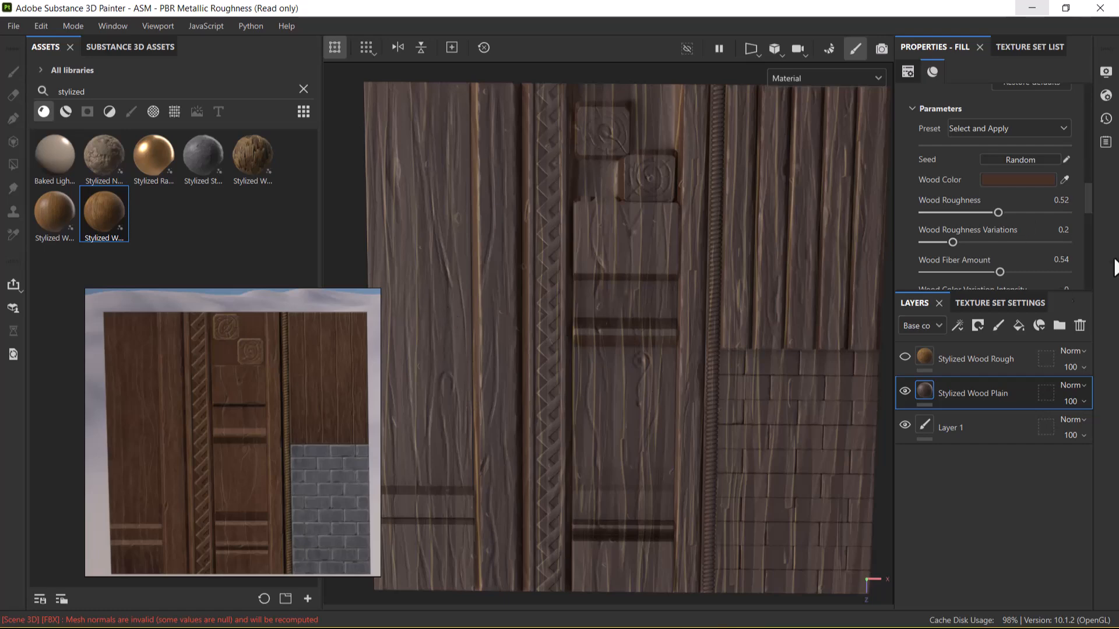
# - Compare the texture with and without the Stylized Wood Plain layer by toggling its visibility repeatedly
pyautogui.click(904, 391)
pyautogui.click(904, 391)
pyautogui.click(904, 391)
pyautogui.click(905, 391)
pyautogui.click(904, 391)
pyautogui.click(904, 391)
pyautogui.click(905, 391)
pyautogui.click(905, 391)
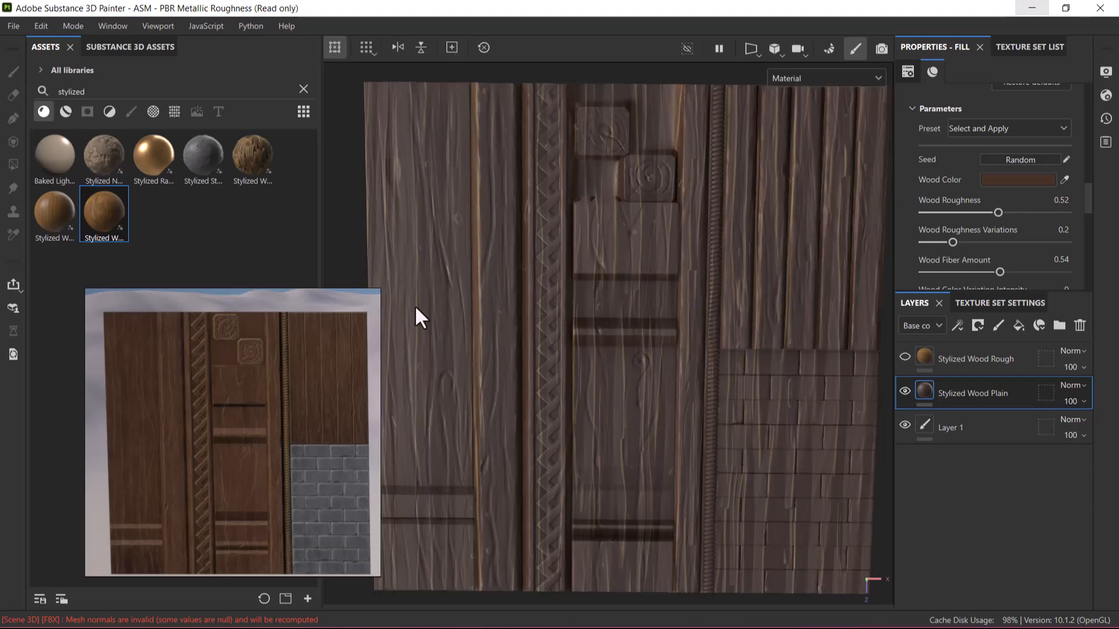
# - Set the Wood Color Variation Intensity to a very low value just above zero
pyautogui.scroll(-3, 1046, 169)
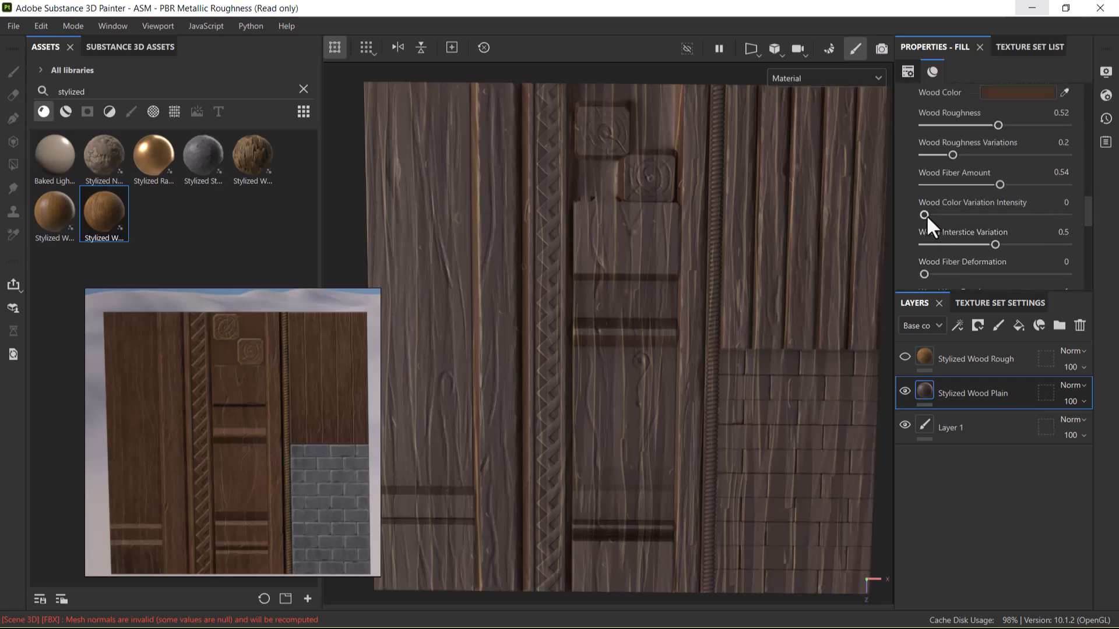
pyautogui.moveTo(925, 215); pyautogui.dragTo(956, 218)
pyautogui.click(1002, 215)
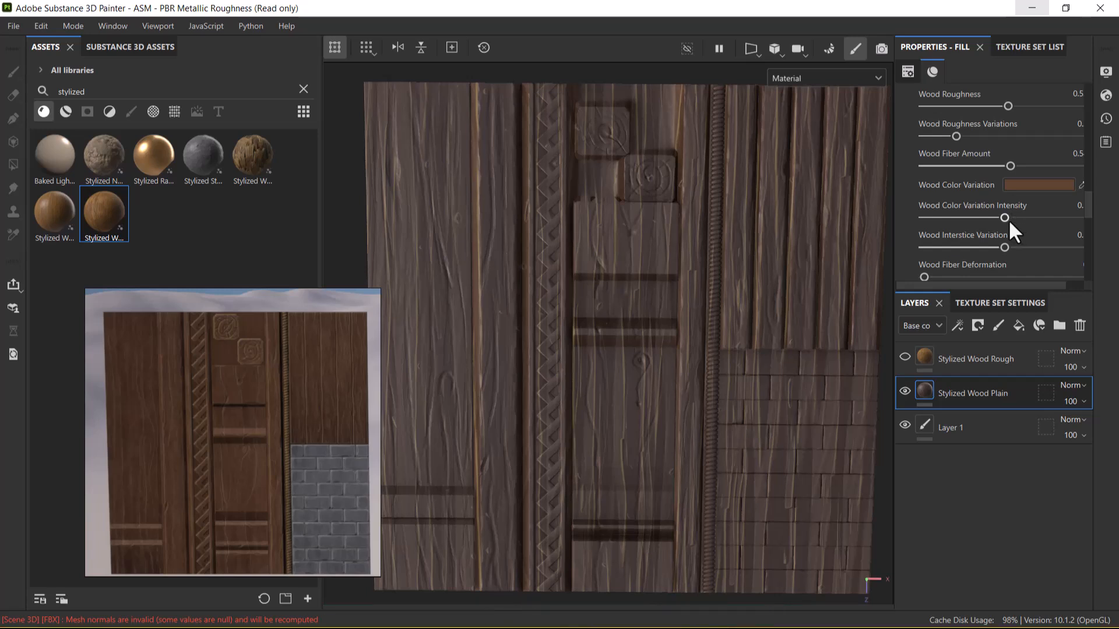
pyautogui.moveTo(1004, 218); pyautogui.dragTo(934, 218)
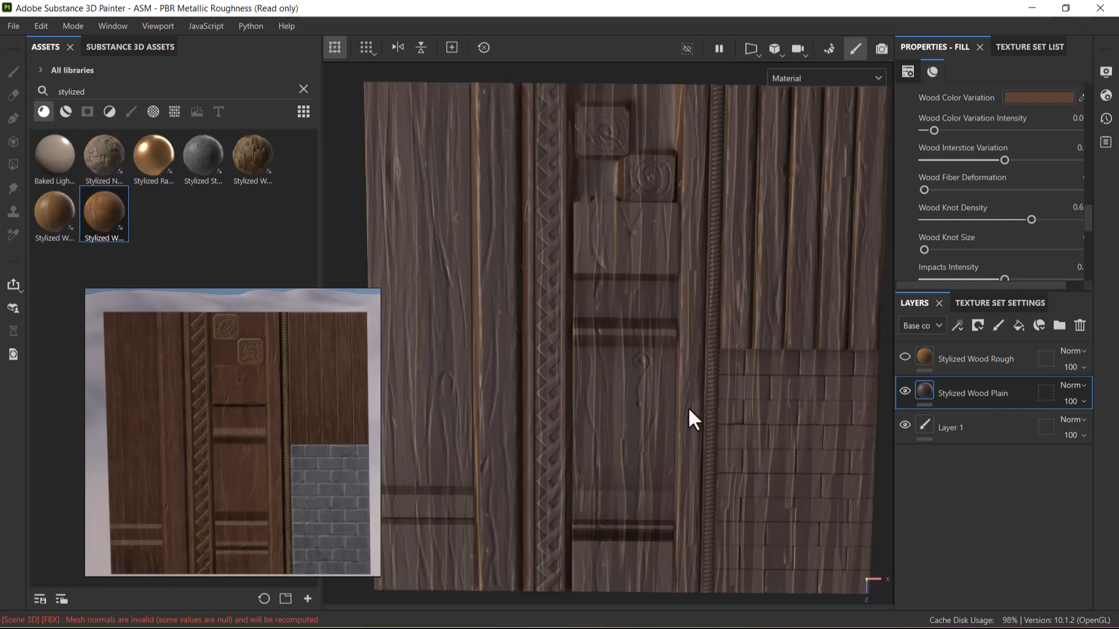
# - Set the Wood Color Variation to a medium reddish brown, hex 855A41, with a brightness value of 0.520
pyautogui.keyDown('alt'); pyautogui.moveTo(669, 424); pyautogui.dragTo(640, 368, button='right'); pyautogui.keyUp('alt')
pyautogui.keyDown('alt'); pyautogui.moveTo(639, 368); pyautogui.dragTo(617, 336, button='middle'); pyautogui.keyUp('alt')
pyautogui.keyDown('alt'); pyautogui.moveTo(608, 331); pyautogui.dragTo(614, 344, button='right'); pyautogui.keyUp('alt')
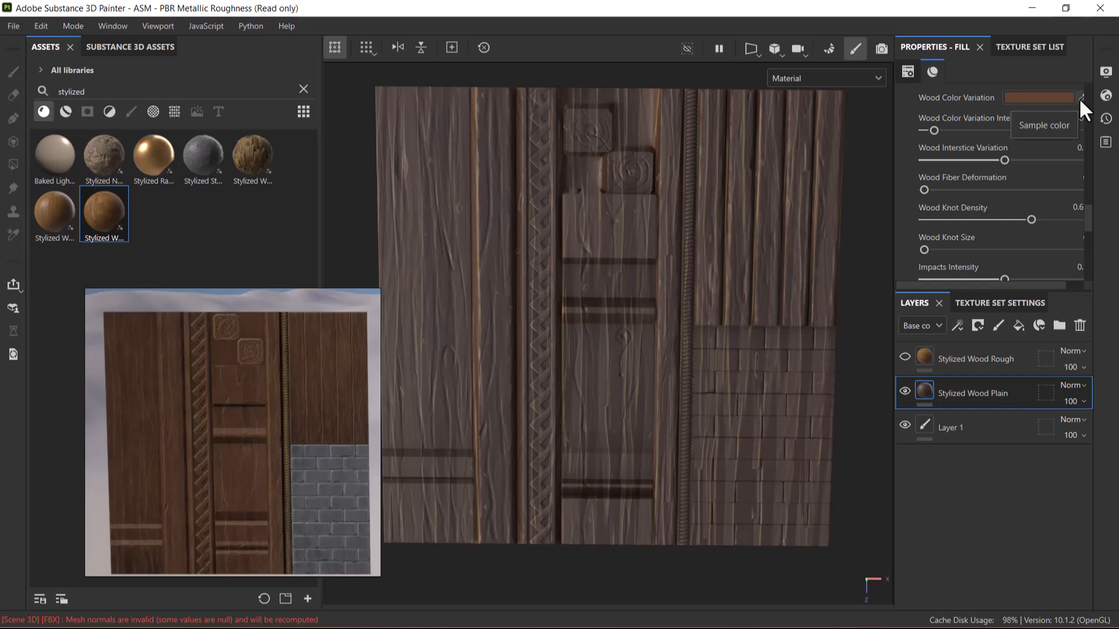
pyautogui.click(1062, 98)
pyautogui.moveTo(951, 342); pyautogui.dragTo(950, 270)
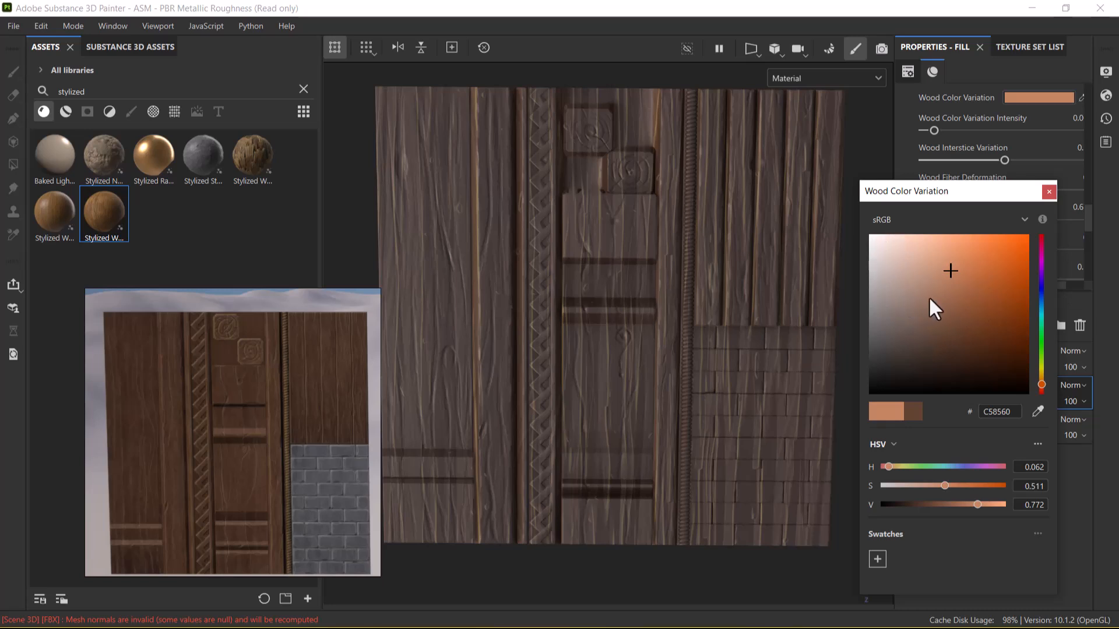
pyautogui.moveTo(949, 197); pyautogui.dragTo(769, 159)
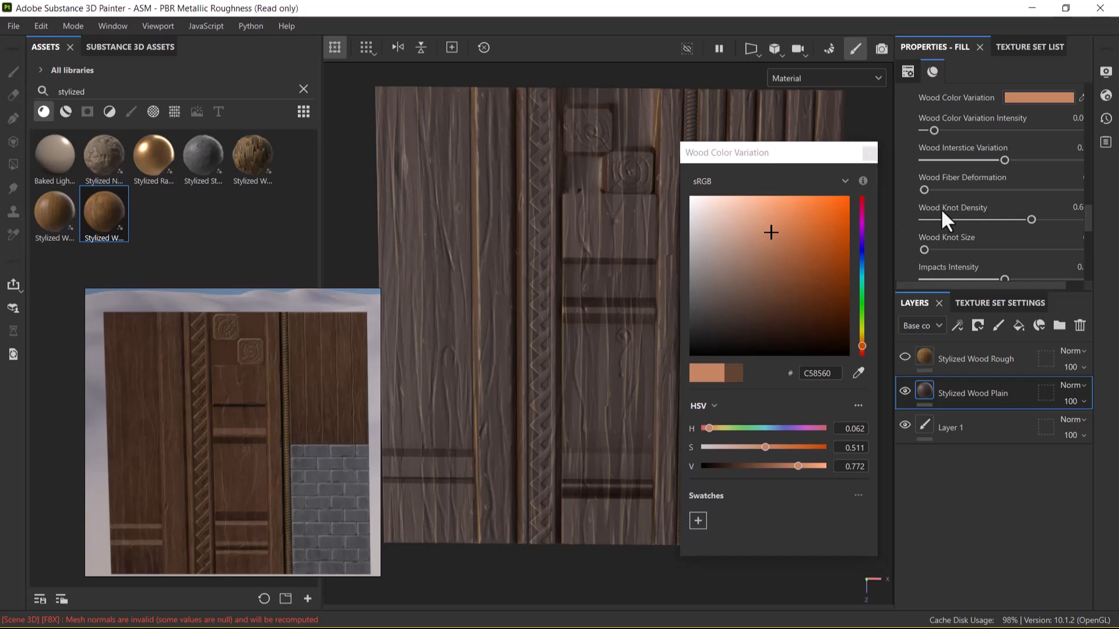
pyautogui.click(869, 153)
pyautogui.click(1039, 96)
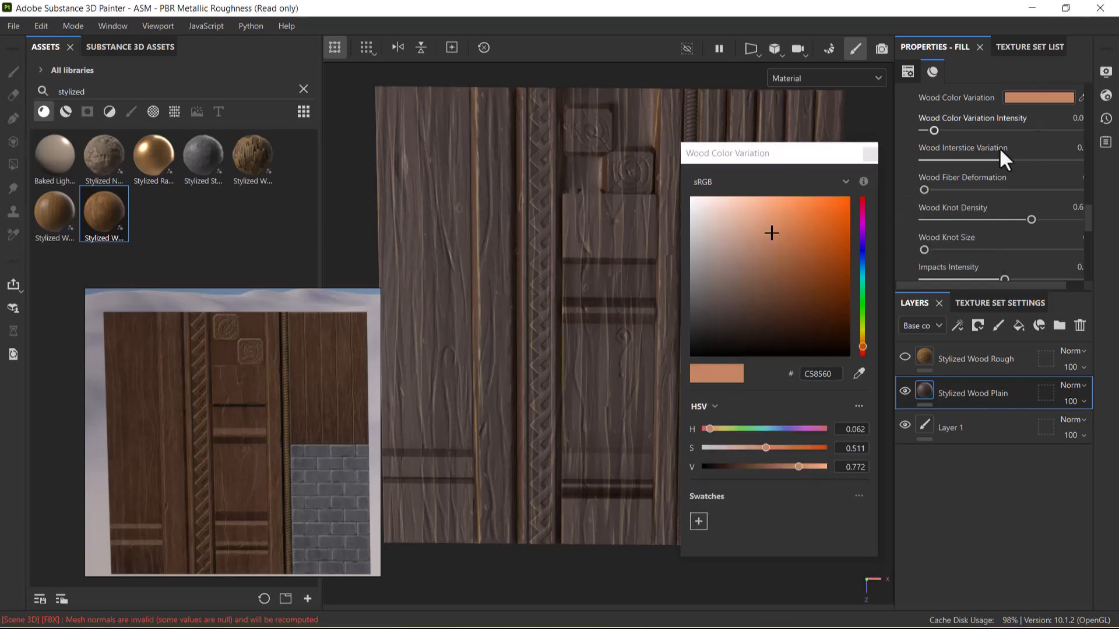
pyautogui.moveTo(773, 466); pyautogui.dragTo(765, 467)
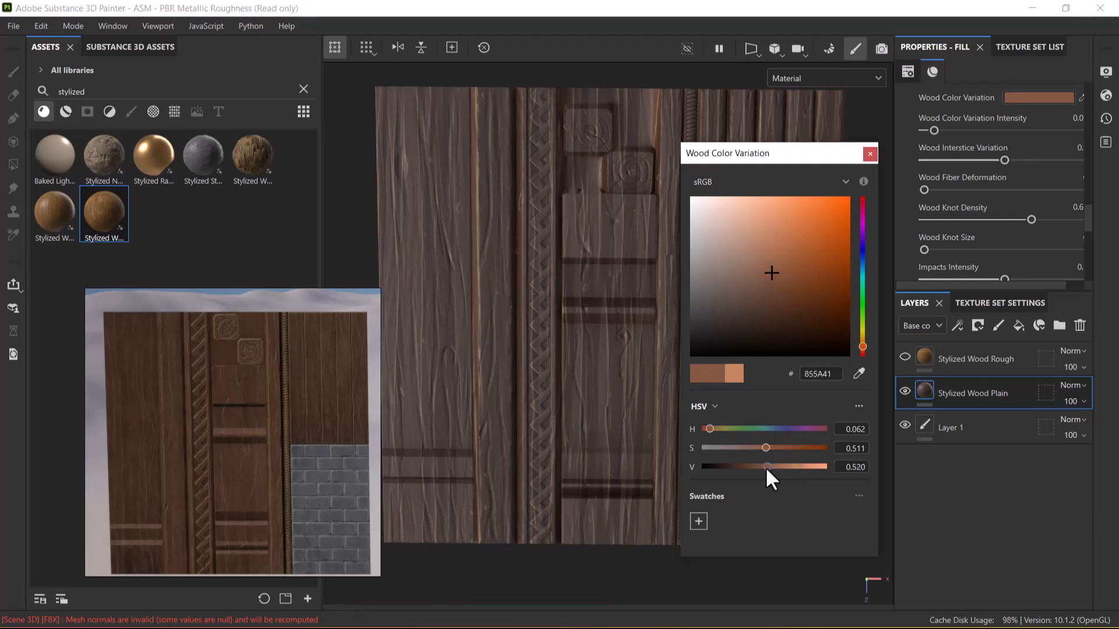
pyautogui.click(870, 154)
# - Lower the Wood Knot Density to just above 0.5 and randomize the seed several times for a new grain pattern
pyautogui.moveTo(1032, 220); pyautogui.dragTo(1014, 222)
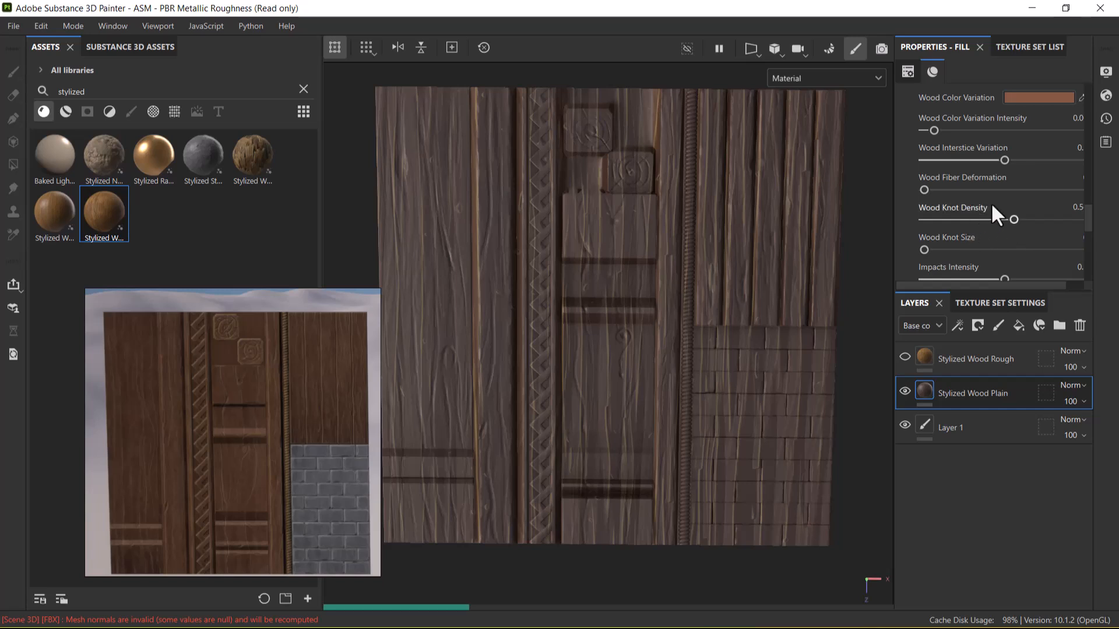
pyautogui.scroll(5, 1002, 221)
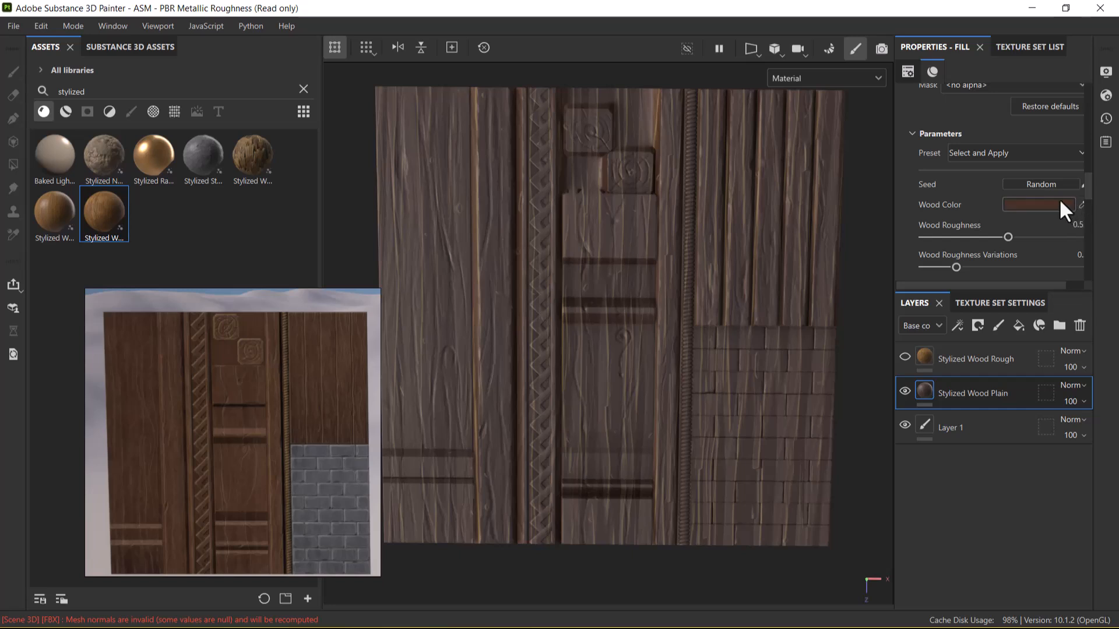
pyautogui.click(1040, 185)
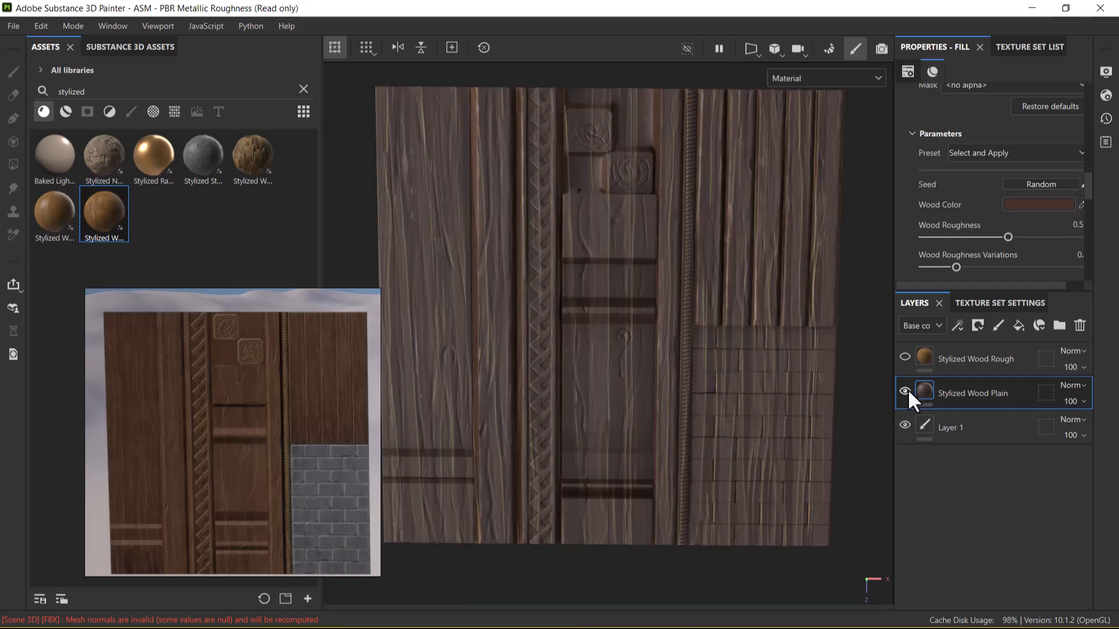
pyautogui.click(1045, 187)
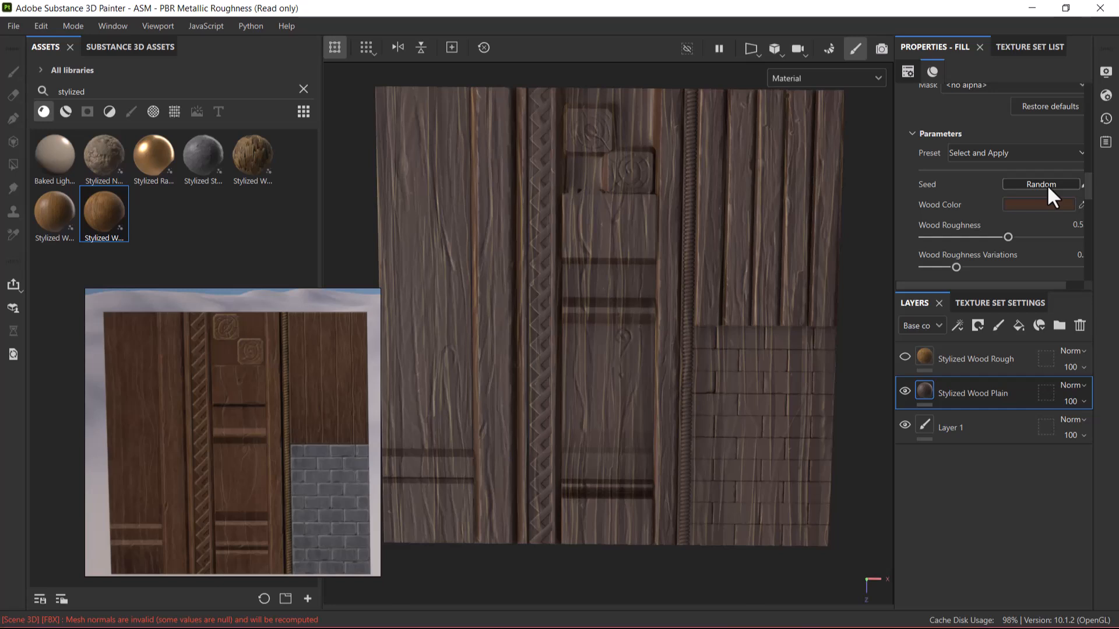
pyautogui.click(1034, 184)
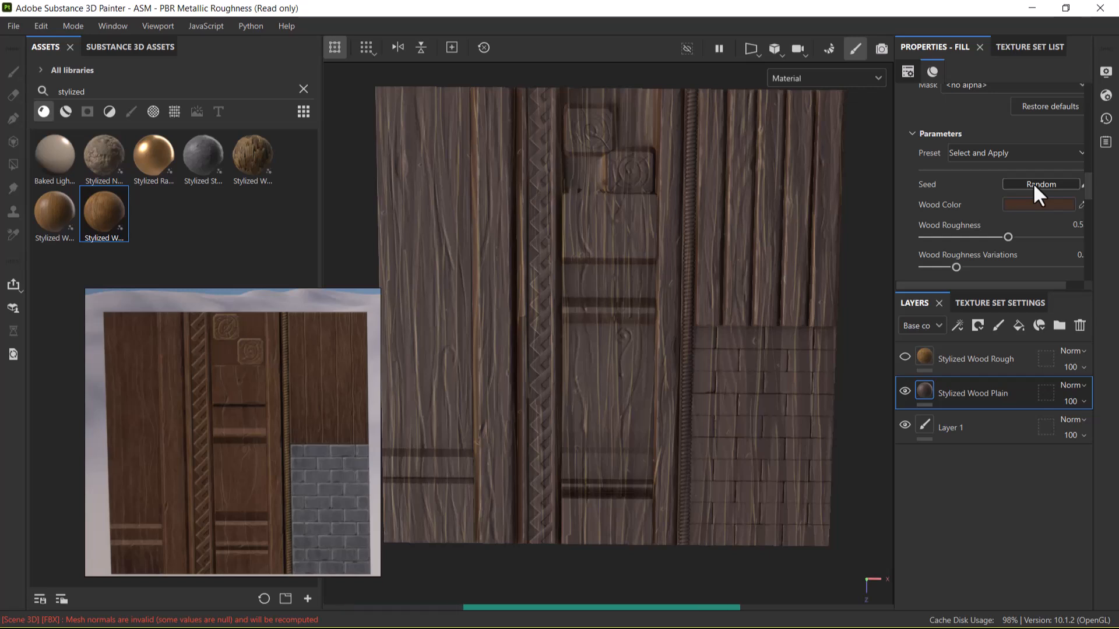
# - Resample the Wood Color from the reference planks and adjust it to a more saturated brown, hex 55311D
pyautogui.click(1042, 205)
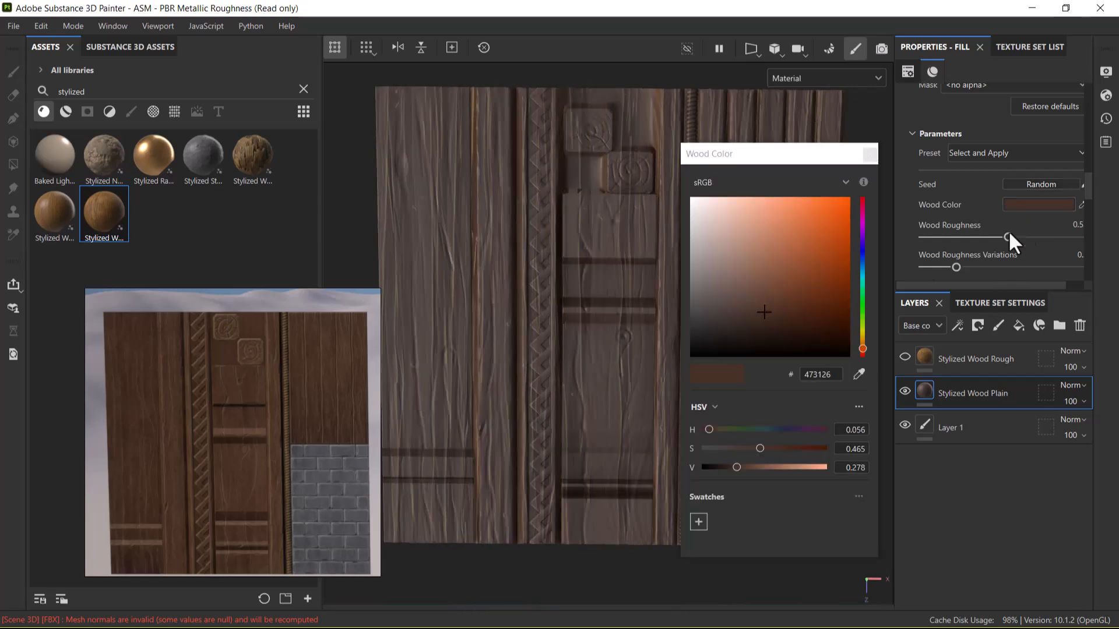
pyautogui.click(702, 204)
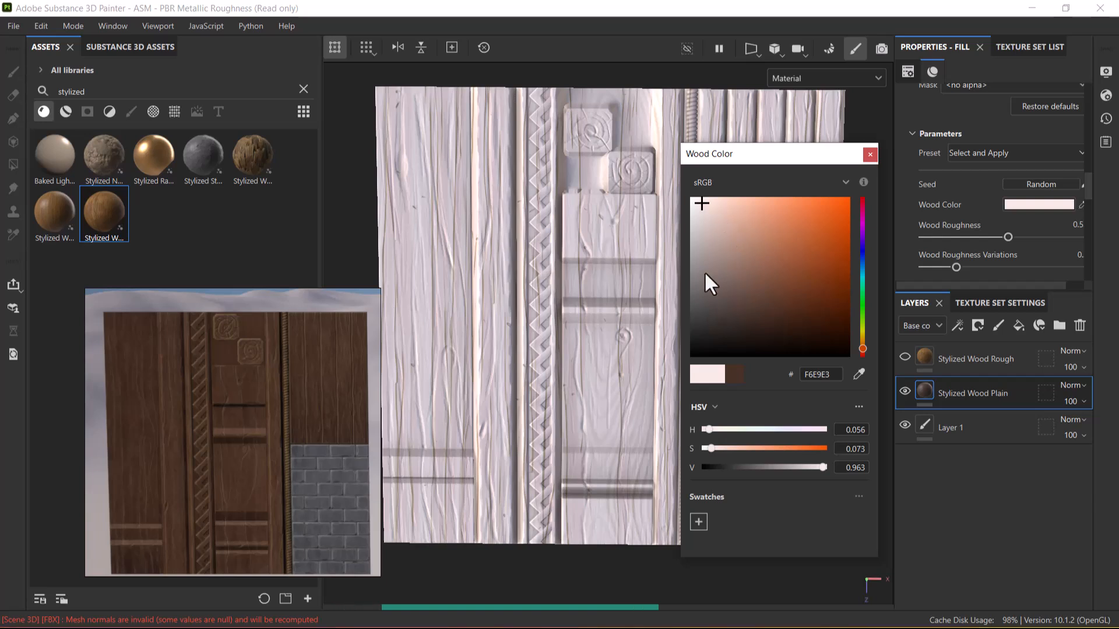
pyautogui.click(859, 375)
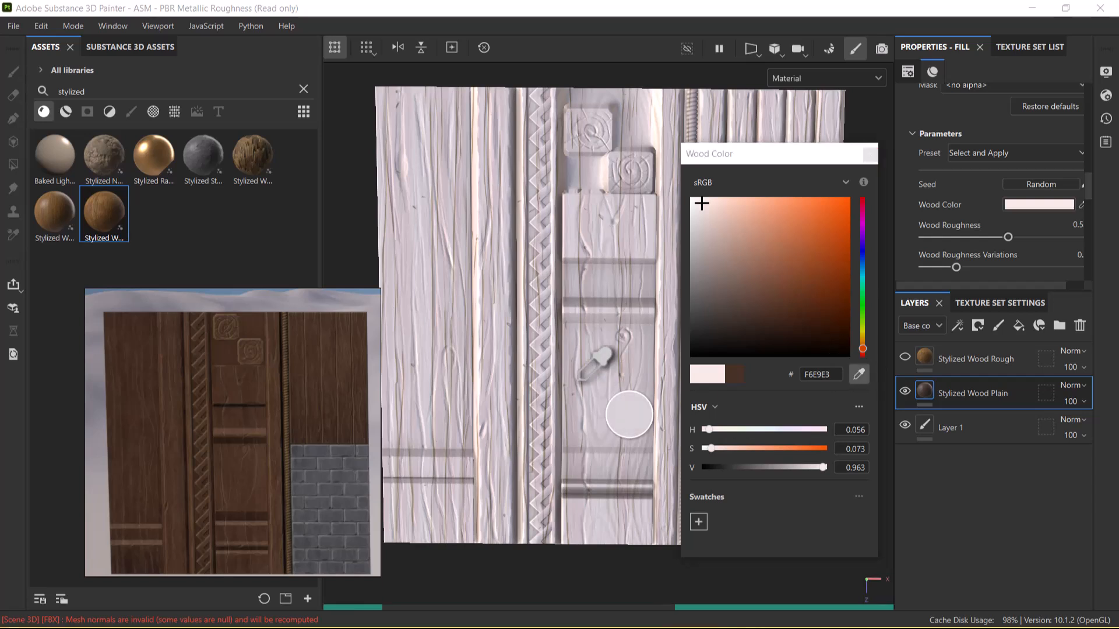
pyautogui.click(294, 402)
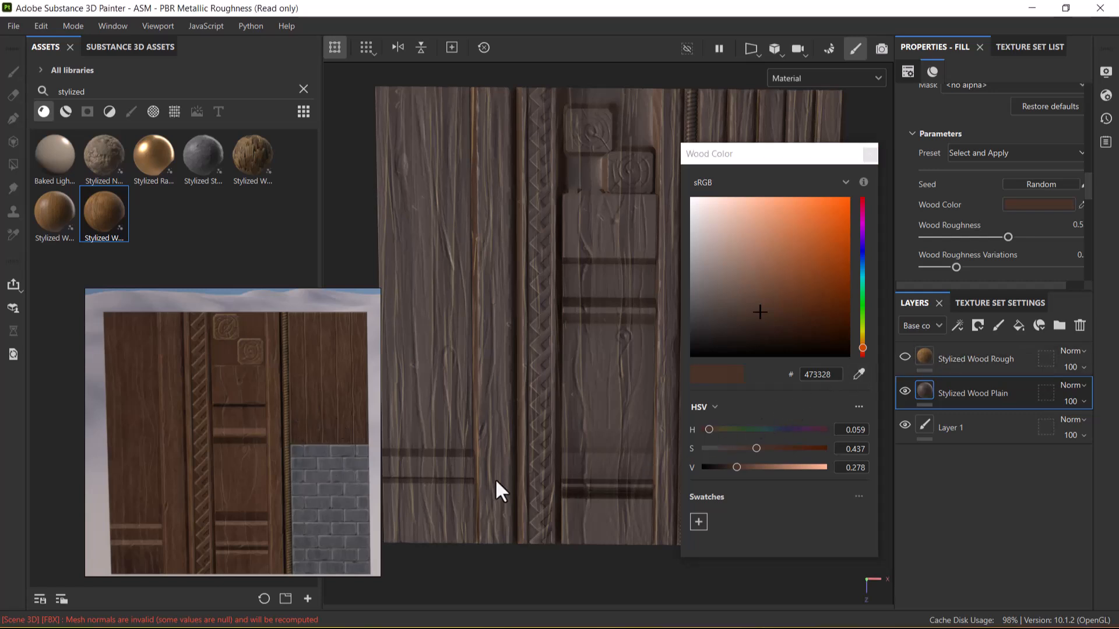
pyautogui.click(794, 302)
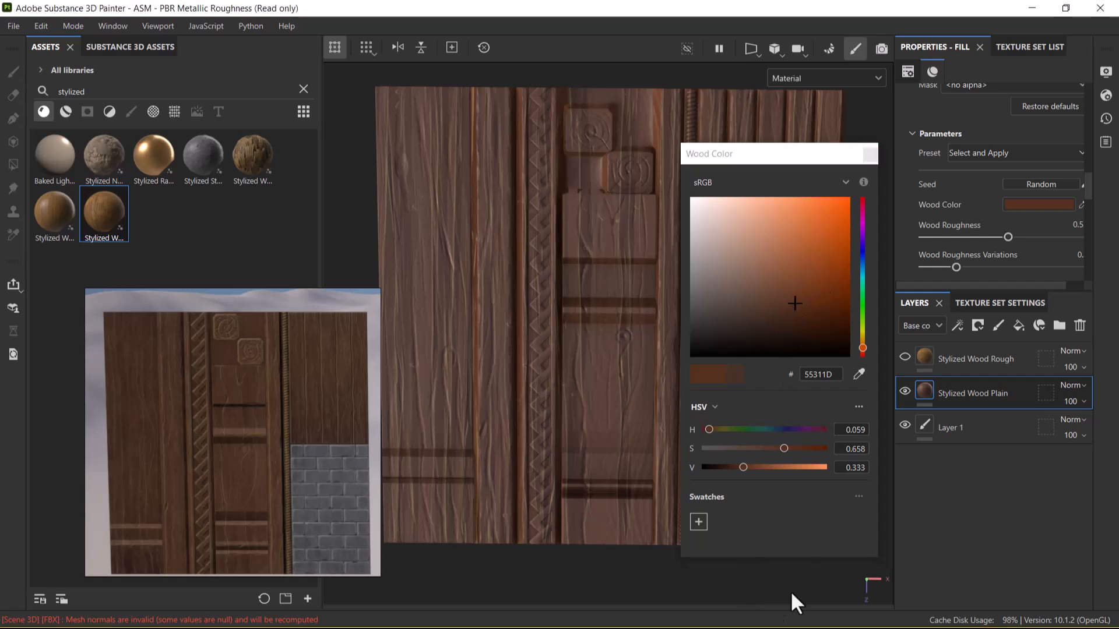
pyautogui.click(870, 155)
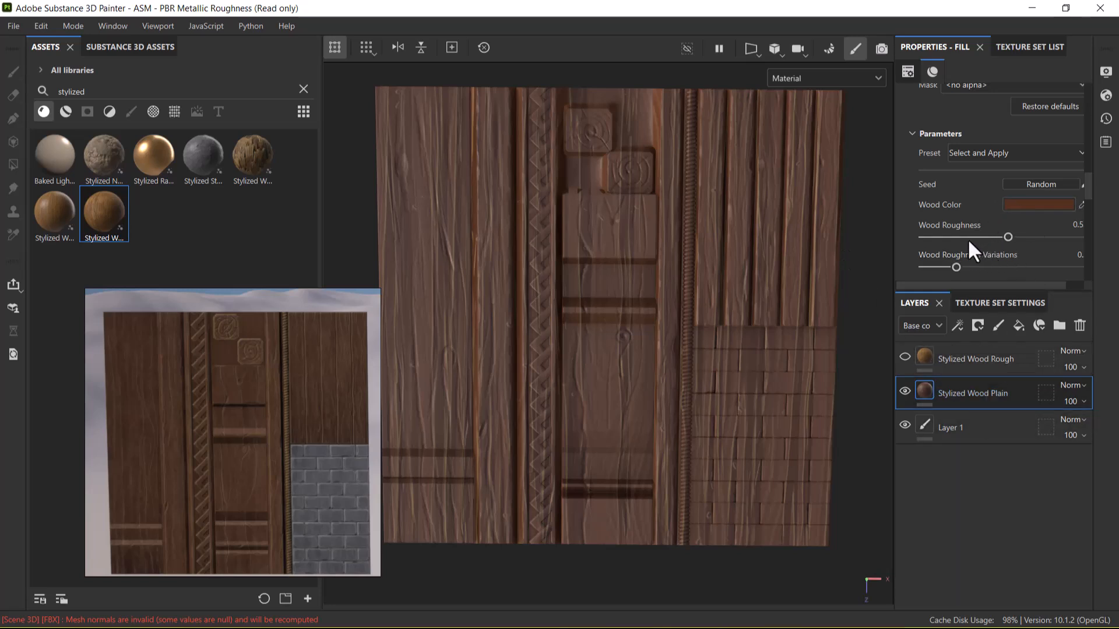
# - Reduce the Wood Roughness to between 0.1 and 0.2 for a shinier wood surface
pyautogui.moveTo(1006, 236); pyautogui.dragTo(948, 238)
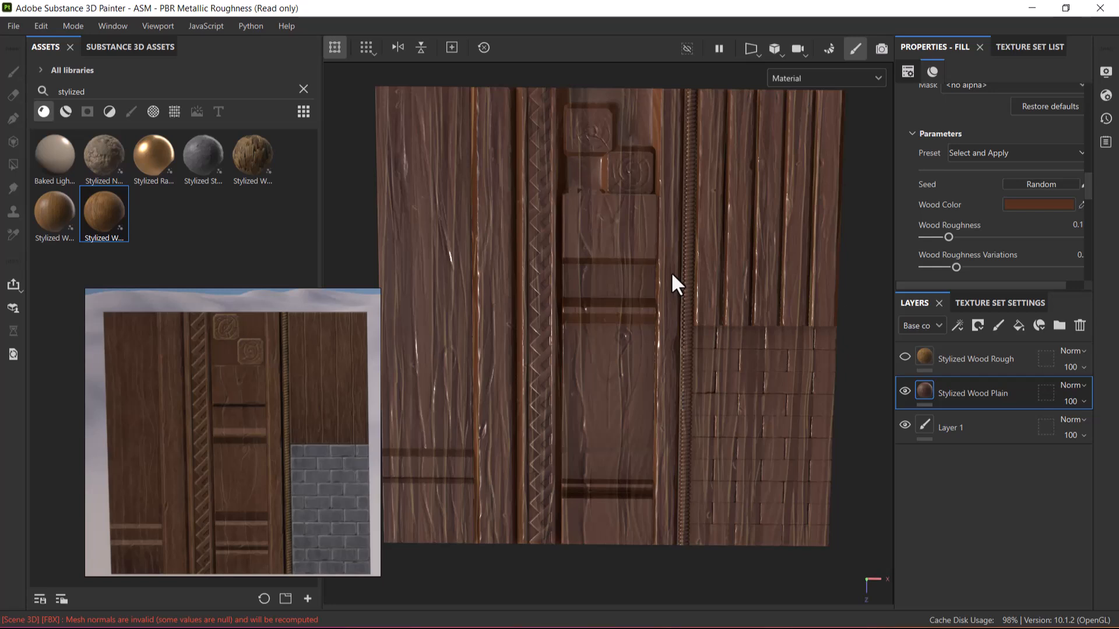
pyautogui.moveTo(948, 237); pyautogui.dragTo(957, 236)
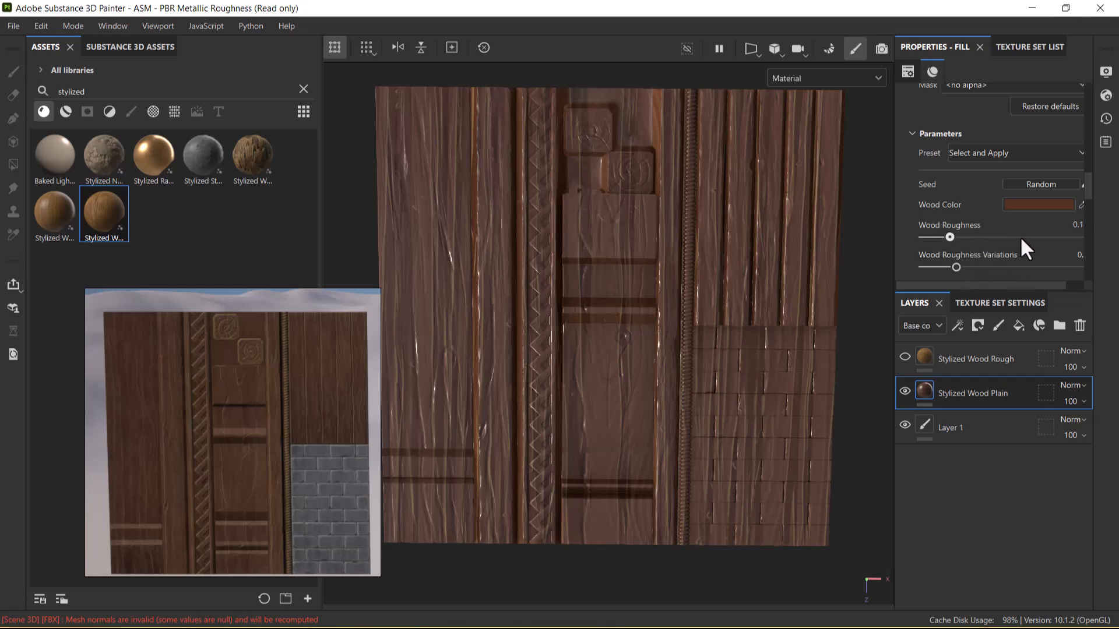
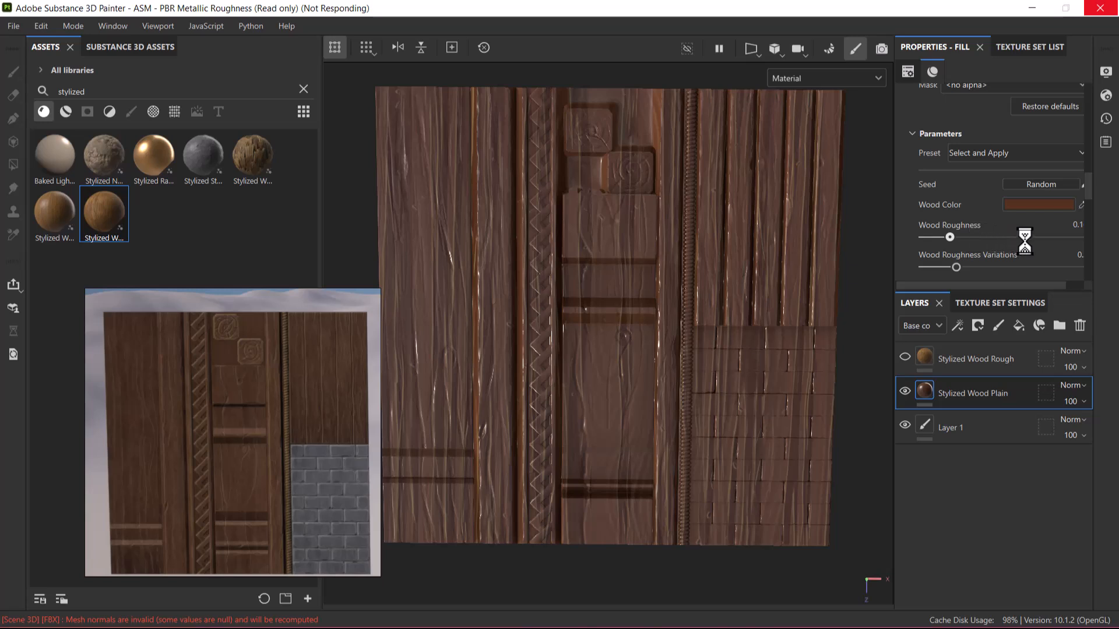
# - Raise the Wood Roughness to between 0.6 and 0.7 and the Wood Color Variation Intensity to between 0.2 and 0.3
pyautogui.moveTo(1025, 241); pyautogui.dragTo(1023, 239)
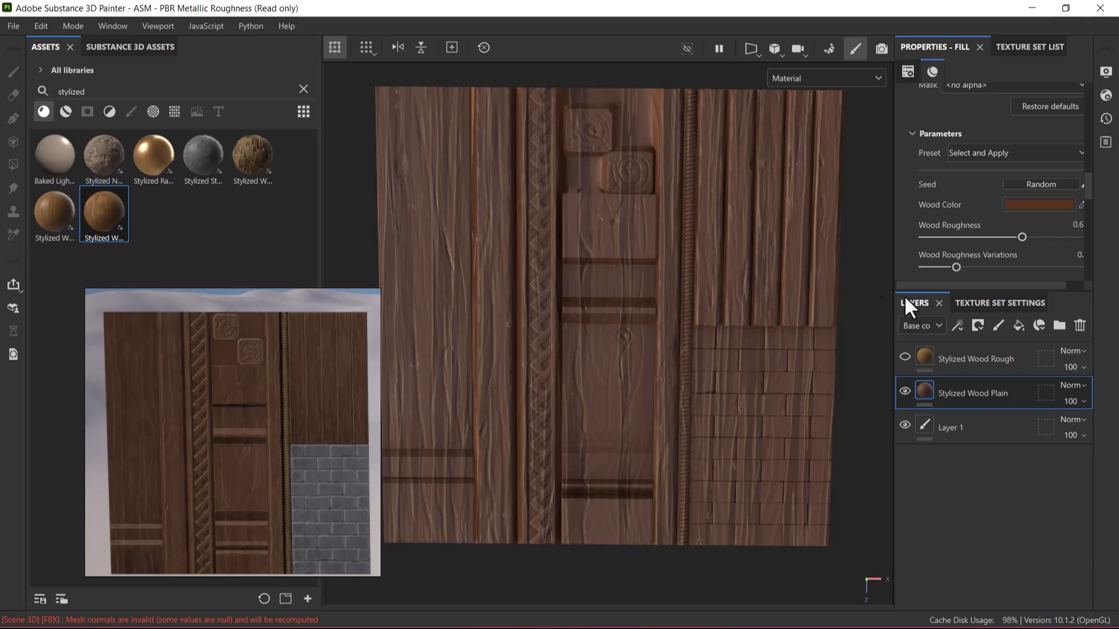
pyautogui.scroll(-3, 991, 256)
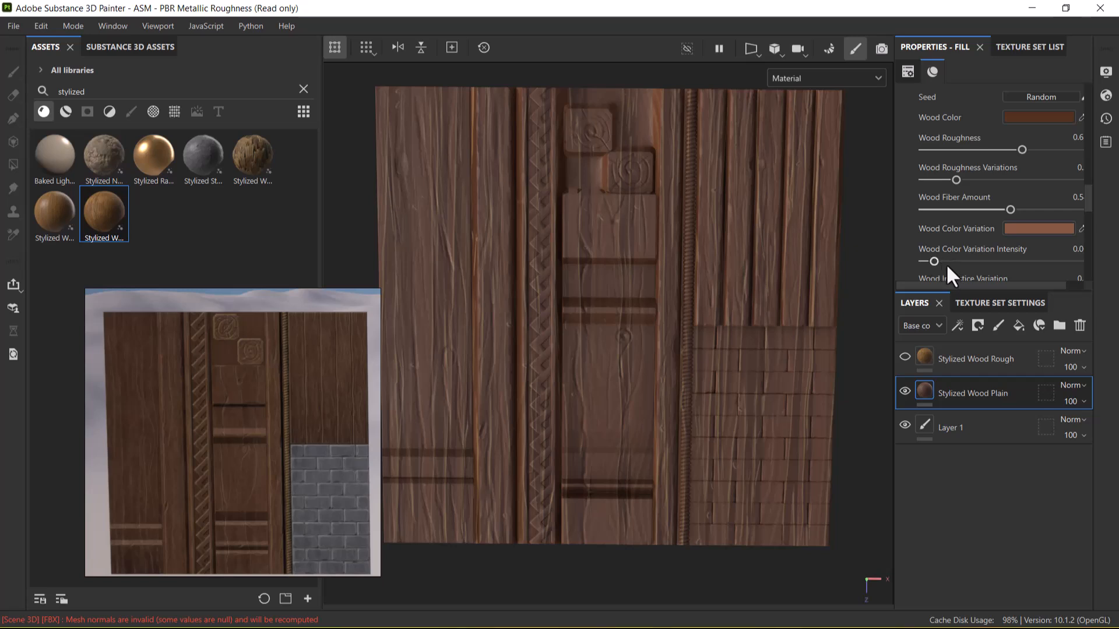
pyautogui.moveTo(934, 261); pyautogui.dragTo(968, 261)
pyautogui.keyDown('alt'); pyautogui.moveTo(666, 408); pyautogui.dragTo(607, 350, button='right'); pyautogui.keyUp('alt')
pyautogui.keyDown('alt'); pyautogui.moveTo(607, 350); pyautogui.dragTo(624, 383, button='middle'); pyautogui.keyUp('alt')
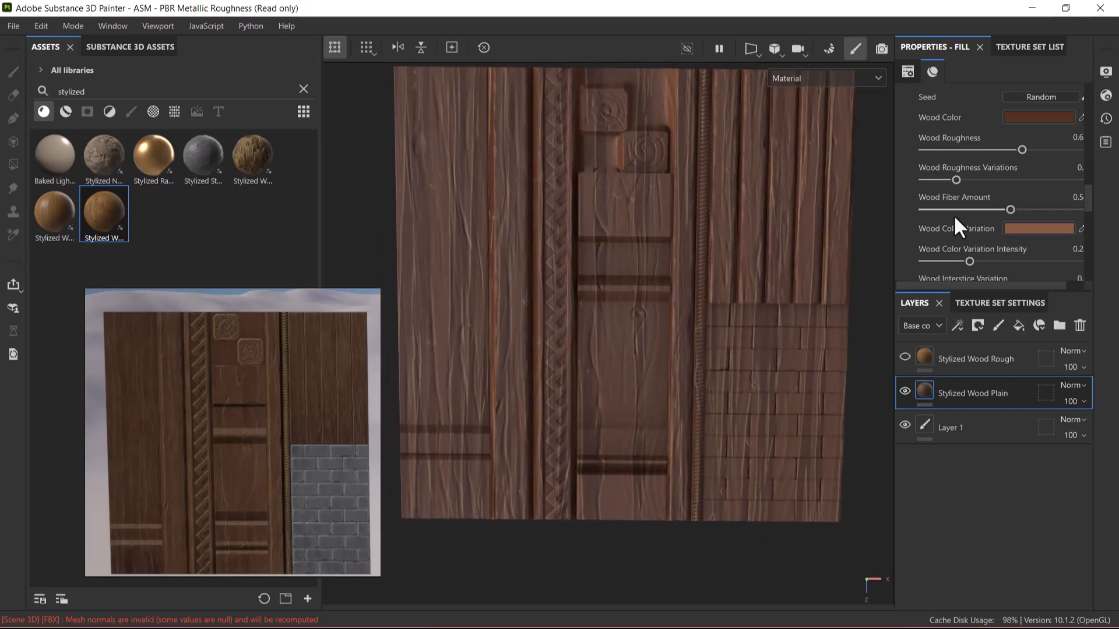
# - Resample the Wood Color Variation from the reference planks, ending on a lighter brown grain streak in a close-up of the reference
pyautogui.click(1081, 229)
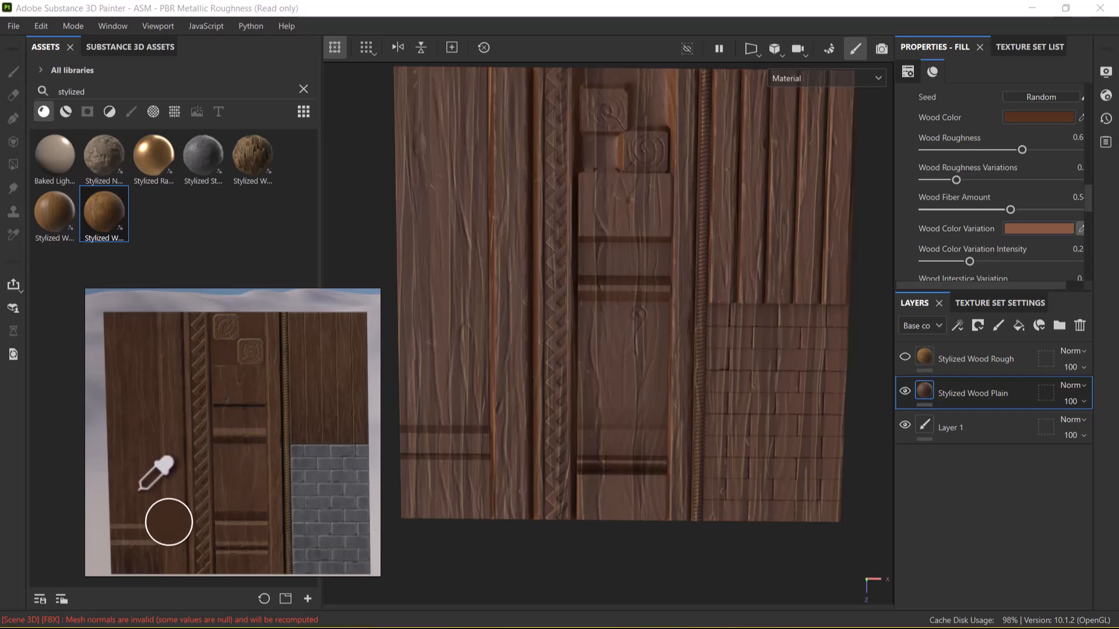
pyautogui.click(150, 526)
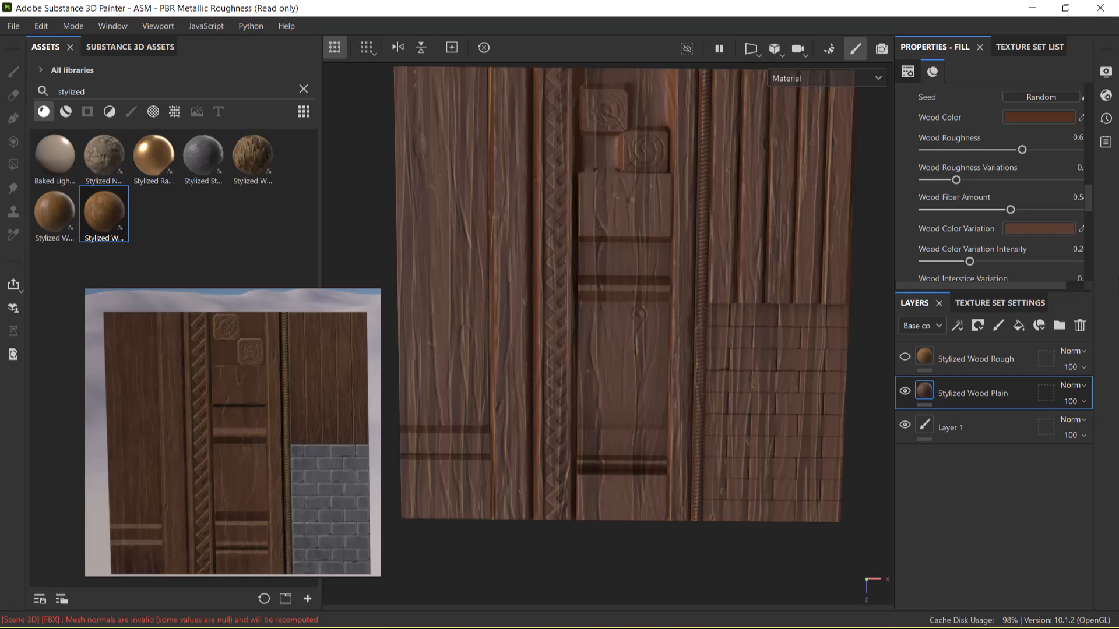
pyautogui.click(1081, 229)
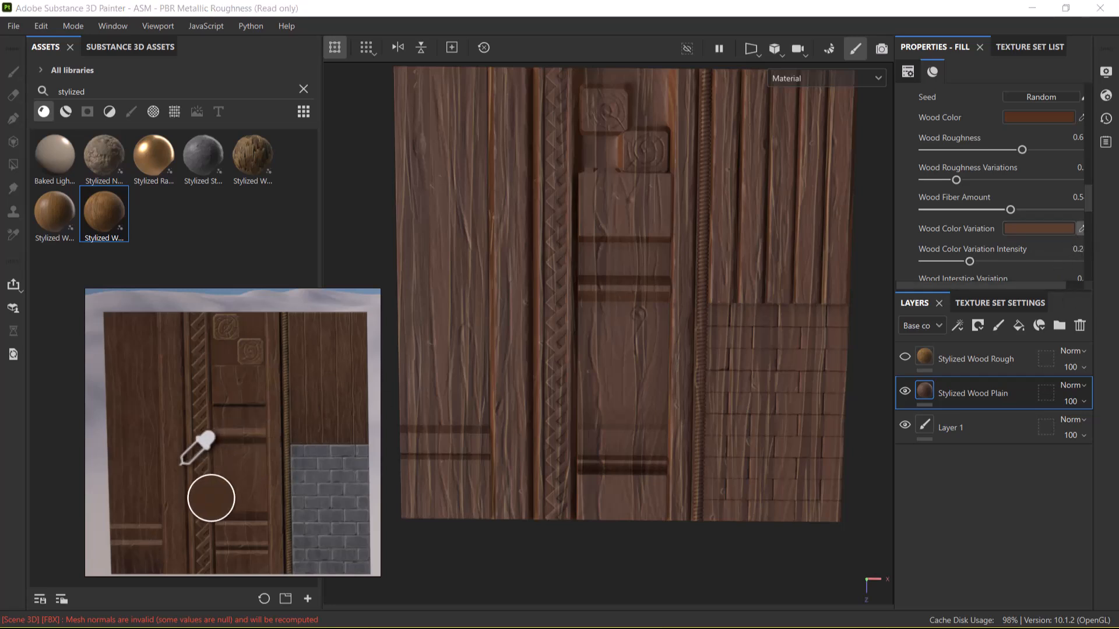
pyautogui.click(149, 470)
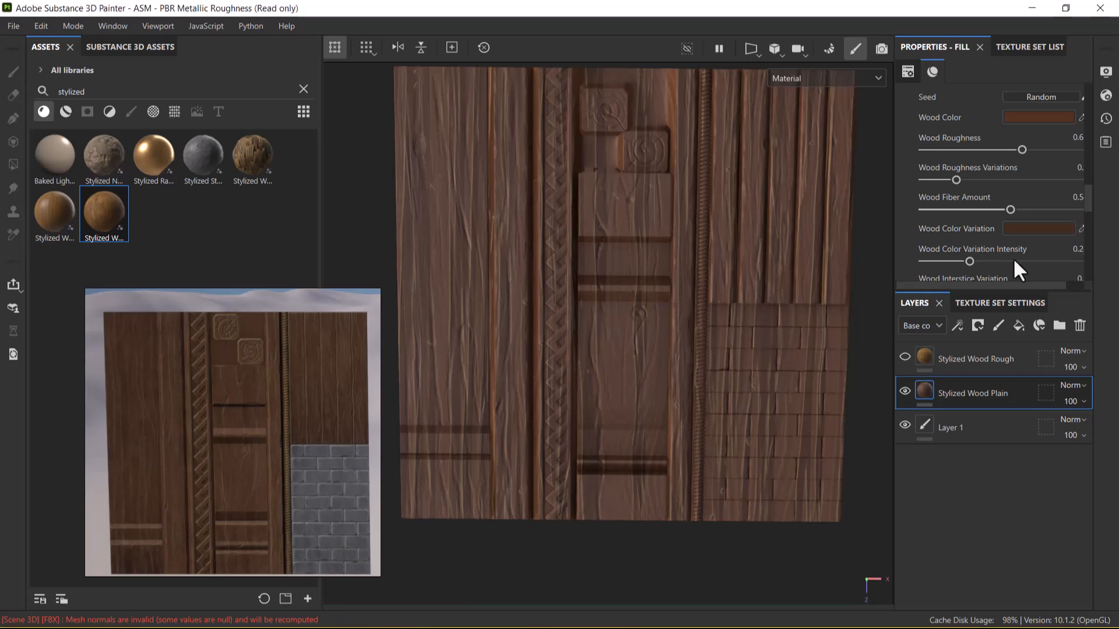
pyautogui.scroll(5, 177, 431)
pyautogui.moveTo(177, 436); pyautogui.dragTo(309, 398, button='middle')
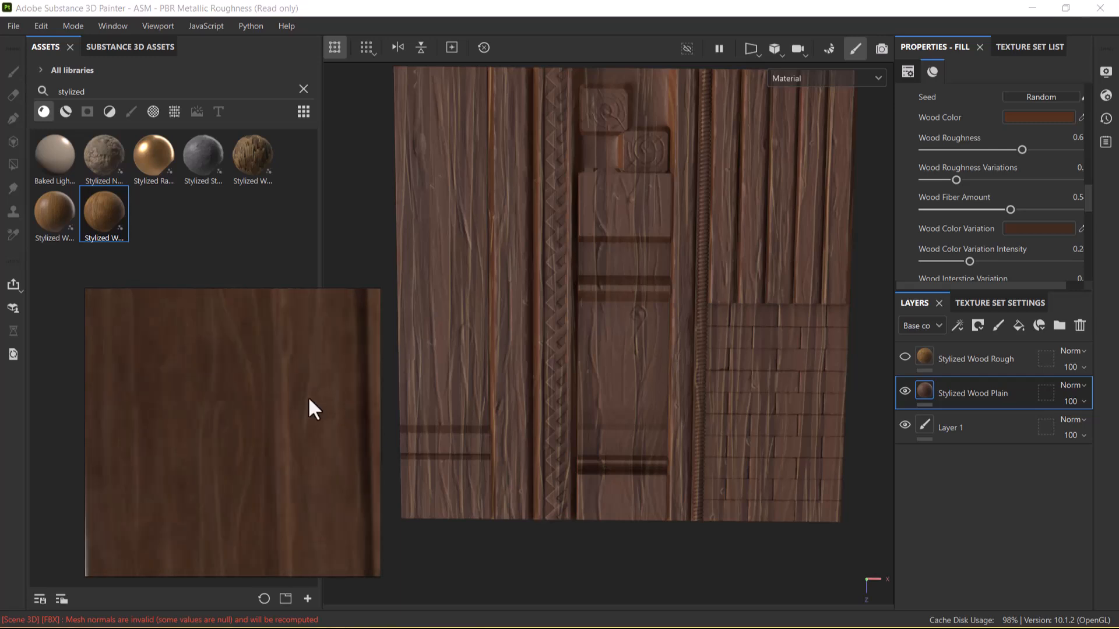
pyautogui.click(1081, 228)
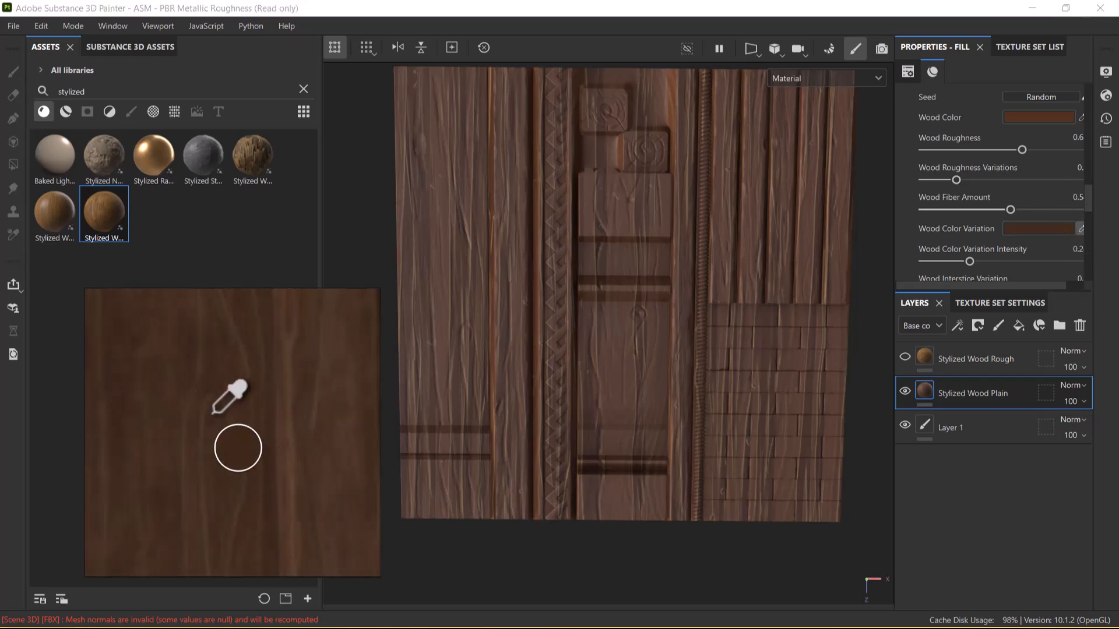
pyautogui.click(287, 404)
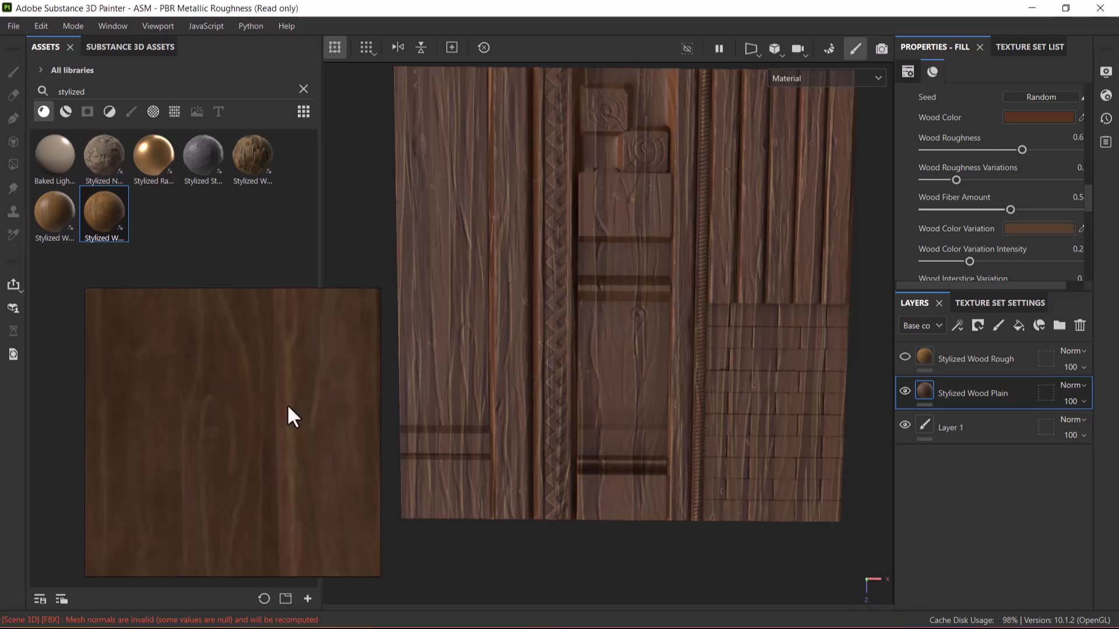
# - Resample the Wood Color from a dark brown area of the enlarged reference planks, hex 3F291E
pyautogui.scroll(3, 663, 323)
pyautogui.keyDown('alt'); pyautogui.moveTo(456, 285); pyautogui.dragTo(503, 271, button='right'); pyautogui.keyUp('alt')
pyautogui.keyDown('alt'); pyautogui.moveTo(502, 271); pyautogui.dragTo(652, 357, button='middle'); pyautogui.keyUp('alt')
pyautogui.keyDown('alt'); pyautogui.moveTo(619, 296); pyautogui.dragTo(654, 299, button='right'); pyautogui.keyUp('alt')
pyautogui.click(1082, 117)
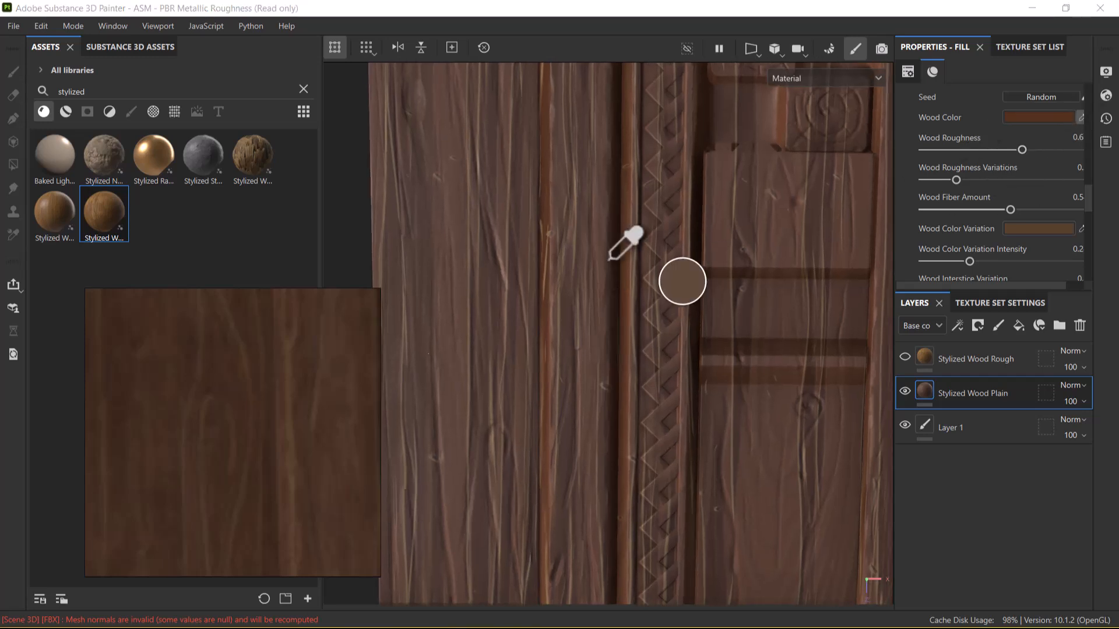
pyautogui.click(239, 396)
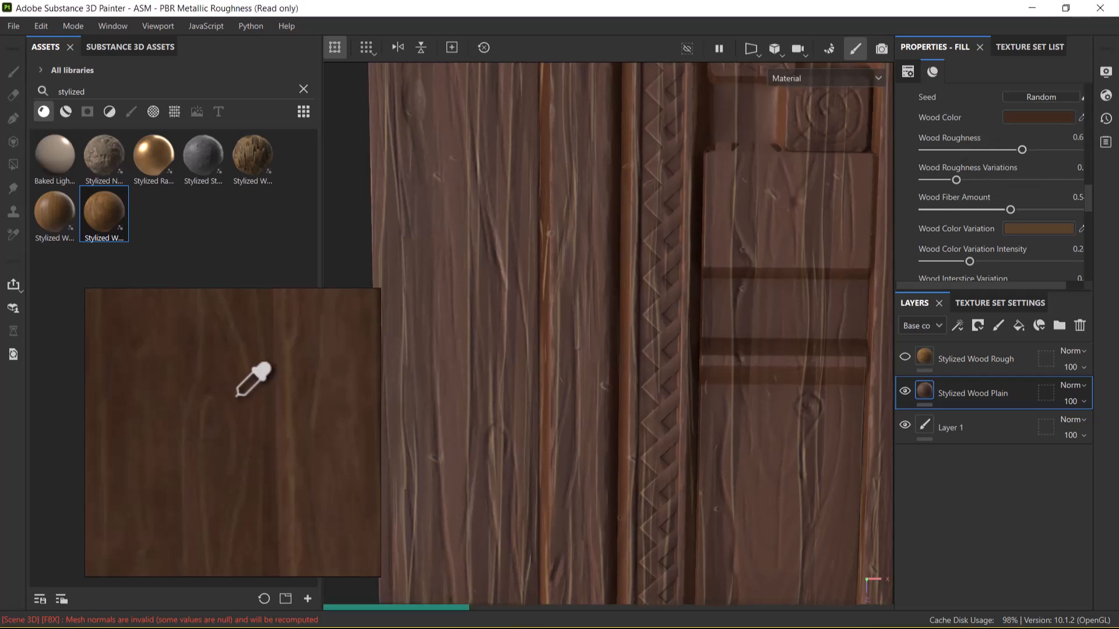
# - Raise the Wood Color's saturation to 0.784 and its brightness value to 0.322, giving hex 522712
pyautogui.click(1049, 114)
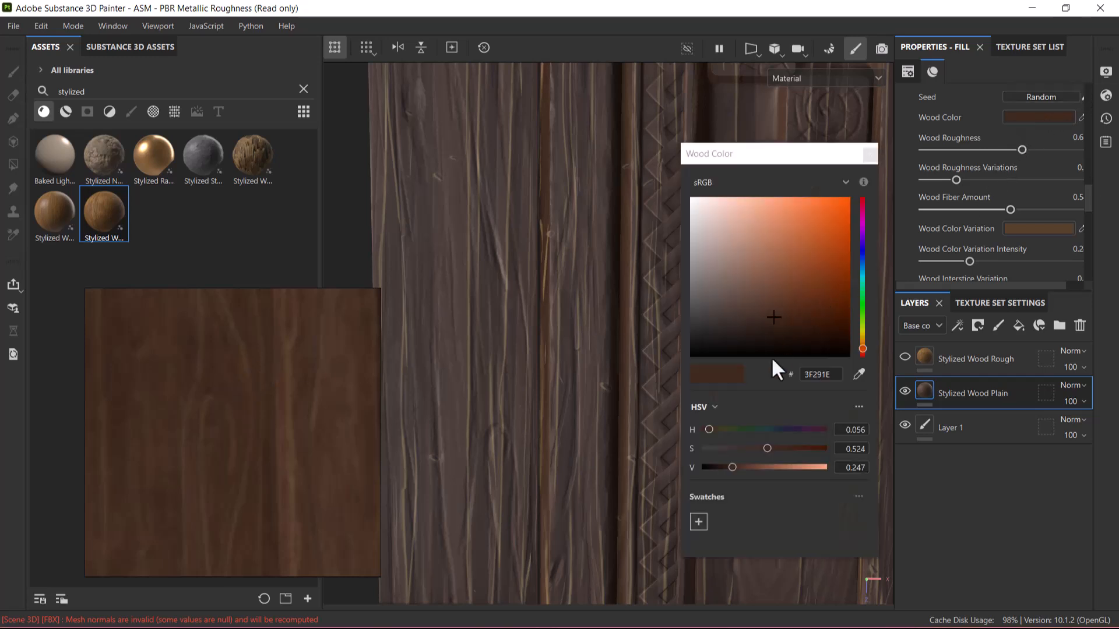
pyautogui.moveTo(767, 448); pyautogui.dragTo(800, 442)
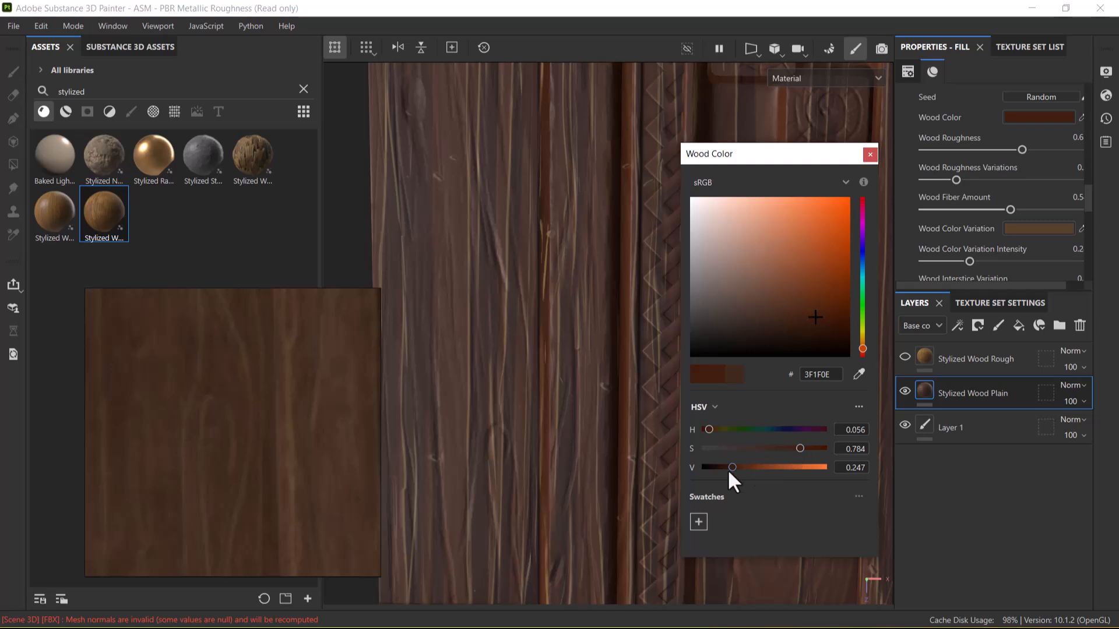
pyautogui.moveTo(729, 467); pyautogui.dragTo(750, 466)
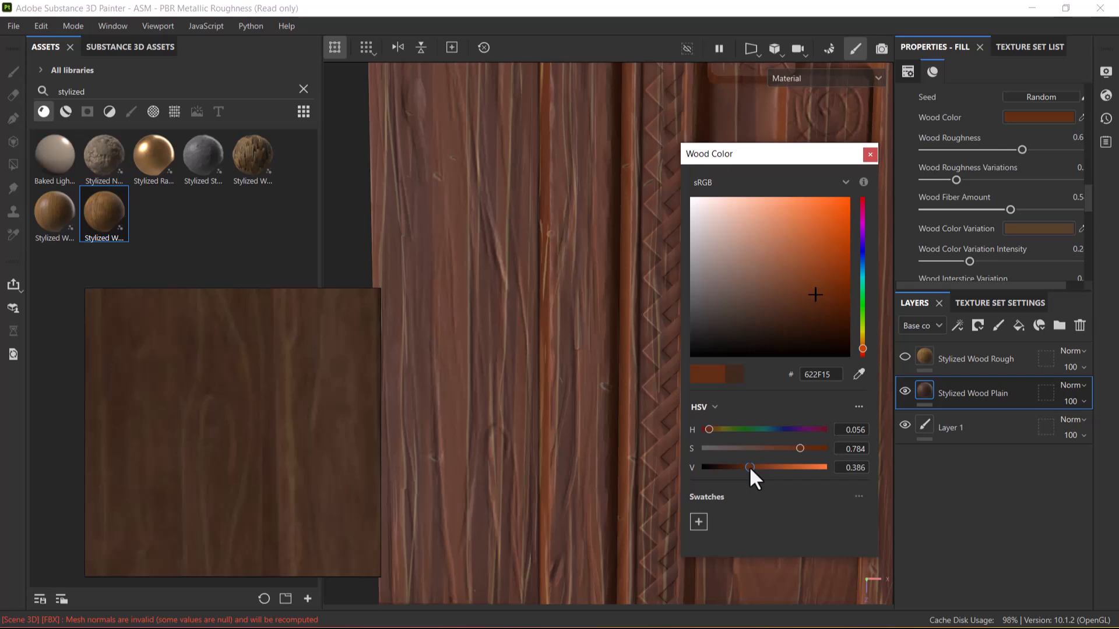
pyautogui.moveTo(747, 468); pyautogui.dragTo(735, 467)
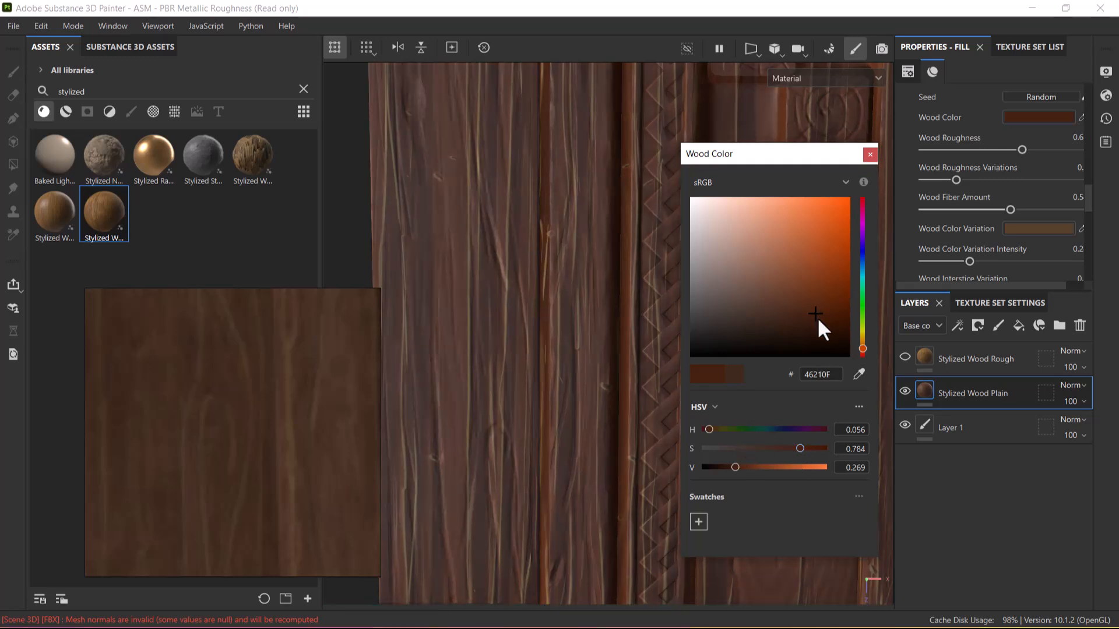
pyautogui.moveTo(735, 467); pyautogui.dragTo(745, 468)
pyautogui.keyDown('alt'); pyautogui.moveTo(573, 393); pyautogui.dragTo(529, 236, button='right'); pyautogui.keyUp('alt')
pyautogui.keyDown('alt'); pyautogui.moveTo(528, 236); pyautogui.dragTo(497, 275, button='middle'); pyautogui.keyUp('alt')
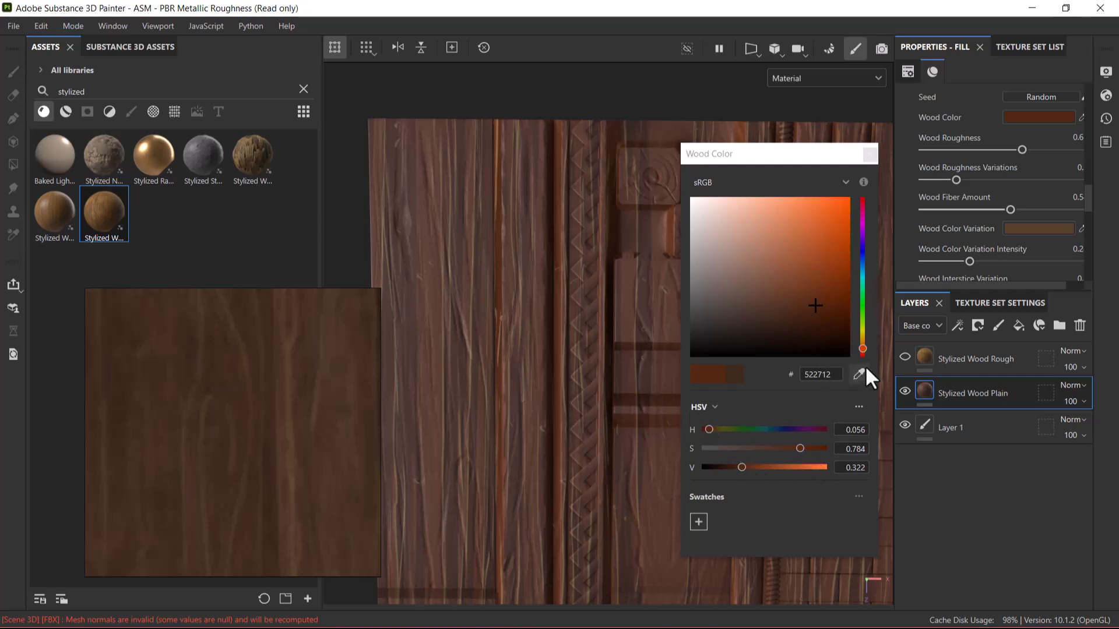
# - Shift the Wood Color's hue to 0.041 and choose a brighter, more saturated reddish brown, hex 6D2A14
pyautogui.click(860, 348)
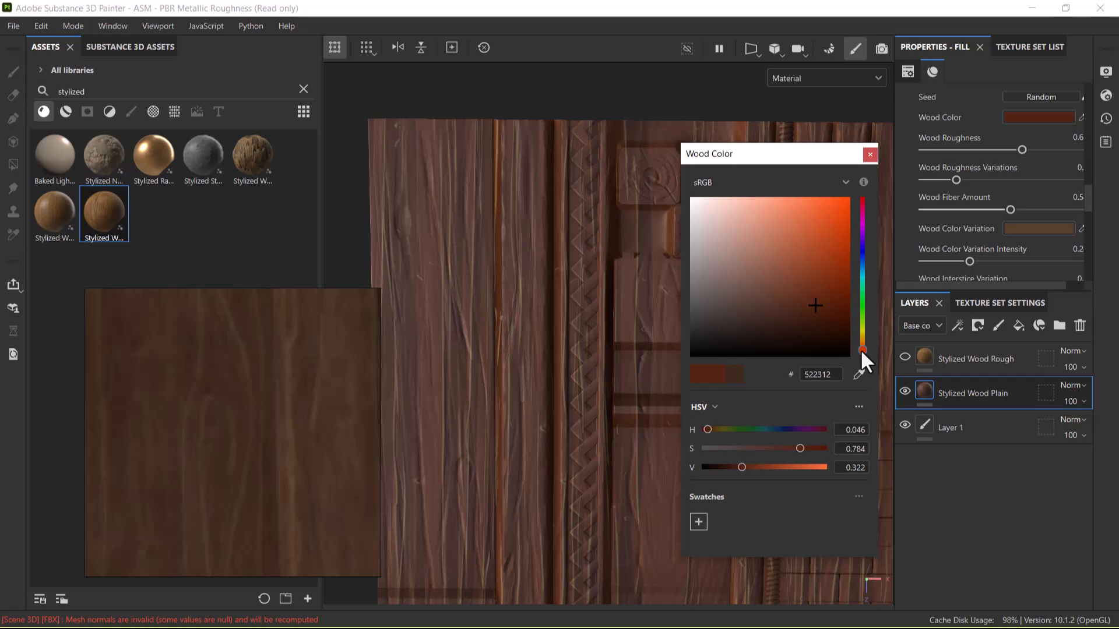
pyautogui.moveTo(860, 348); pyautogui.dragTo(860, 349)
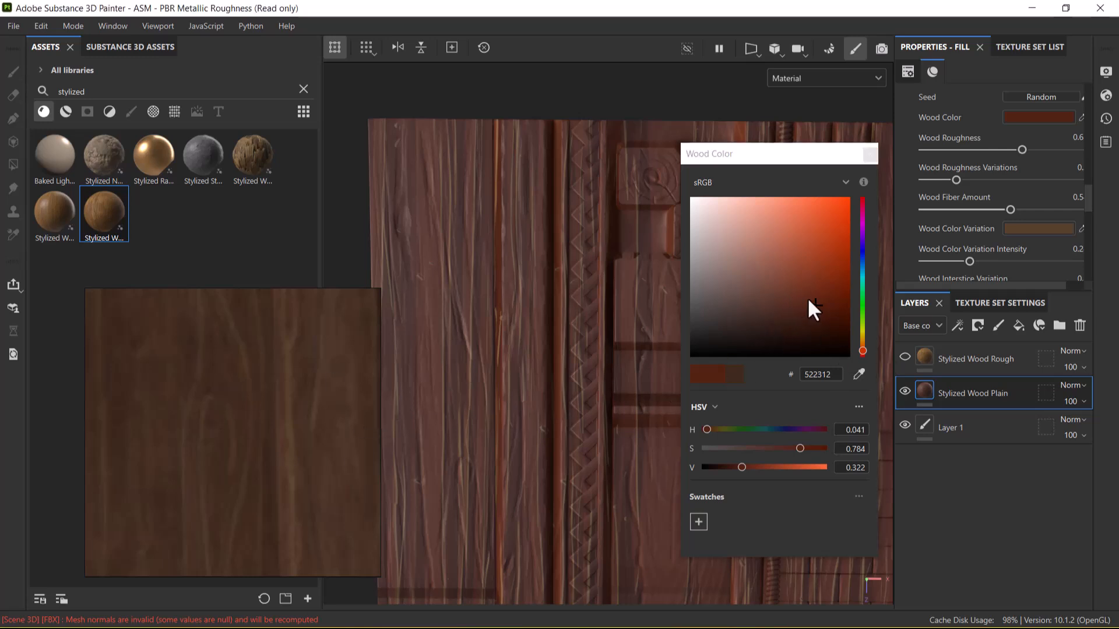
pyautogui.click(819, 287)
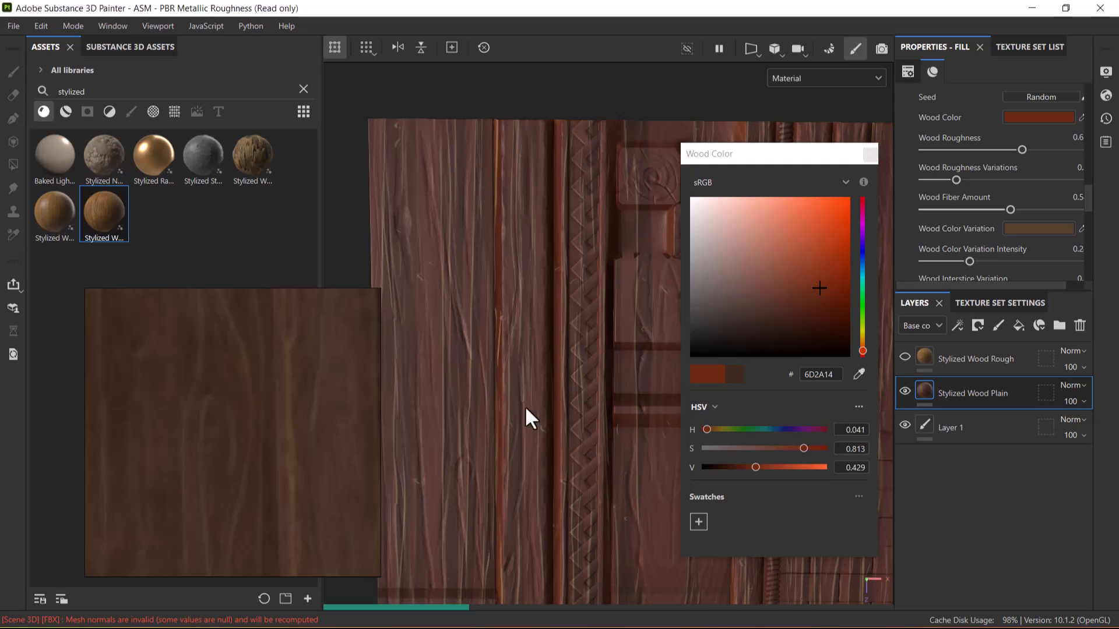
pyautogui.keyDown('alt'); pyautogui.moveTo(514, 337); pyautogui.dragTo(508, 325, button='right'); pyautogui.keyUp('alt')
pyautogui.keyDown('alt'); pyautogui.moveTo(556, 381); pyautogui.dragTo(489, 254, button='middle'); pyautogui.keyUp('alt')
pyautogui.keyDown('alt'); pyautogui.moveTo(489, 254); pyautogui.dragTo(481, 233, button='right'); pyautogui.keyUp('alt')
pyautogui.keyDown('alt'); pyautogui.moveTo(569, 336); pyautogui.dragTo(584, 389, button='middle'); pyautogui.keyUp('alt')
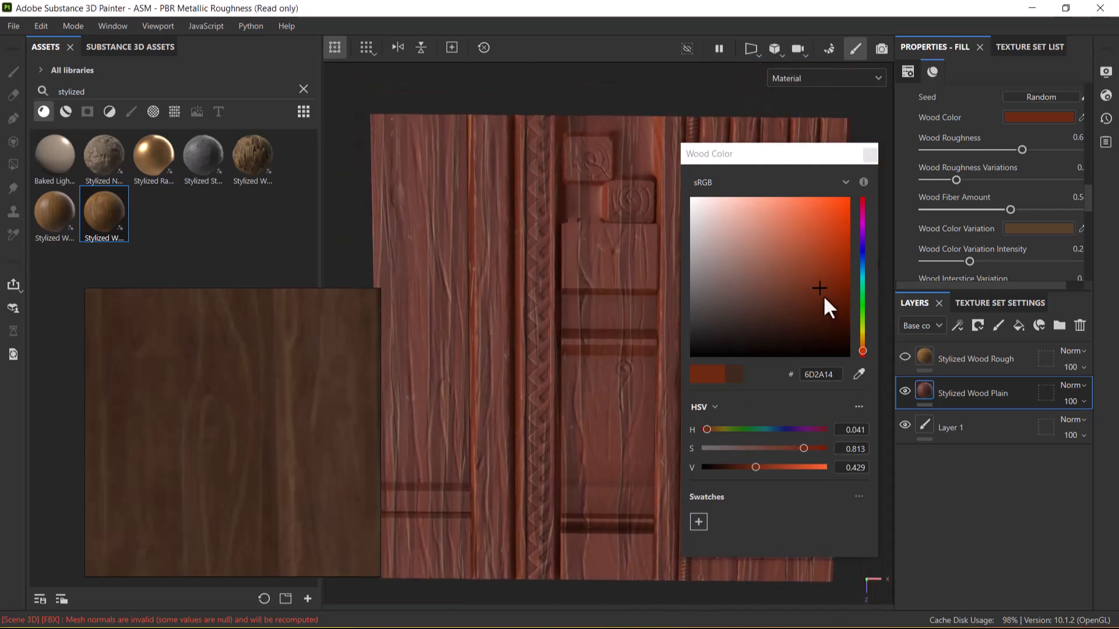
# - Shift the Wood Color's hue toward orange to 0.068, giving hex 6D3914
pyautogui.moveTo(862, 348); pyautogui.dragTo(861, 344)
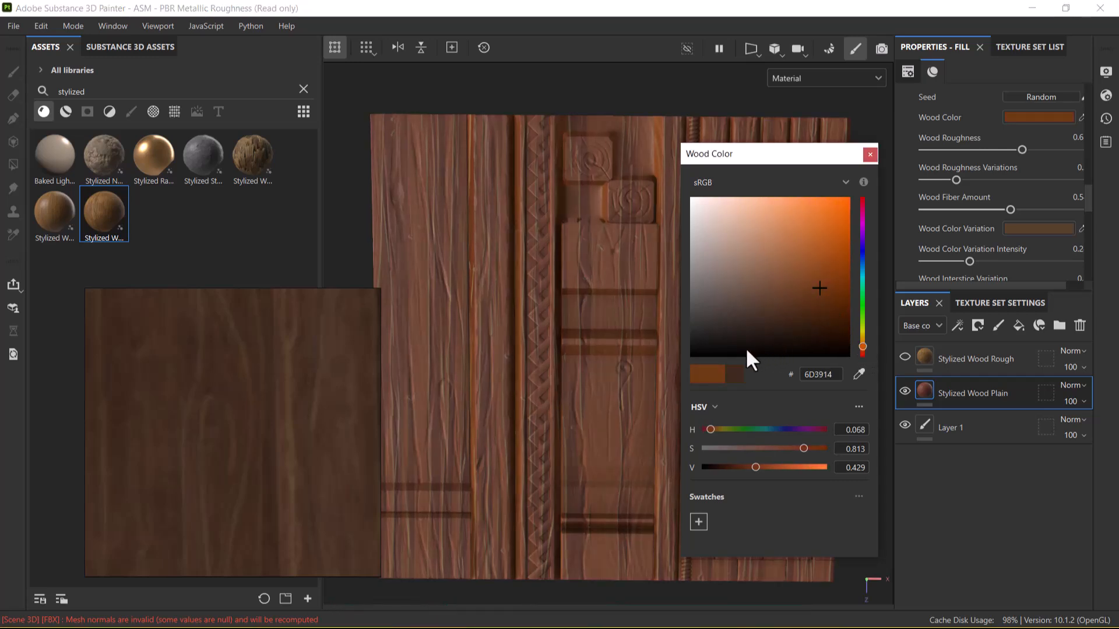
pyautogui.keyDown('alt'); pyautogui.moveTo(612, 416); pyautogui.dragTo(582, 381, button='right'); pyautogui.keyUp('alt')
pyautogui.keyDown('alt'); pyautogui.moveTo(582, 393); pyautogui.dragTo(586, 396, button='middle'); pyautogui.keyUp('alt')
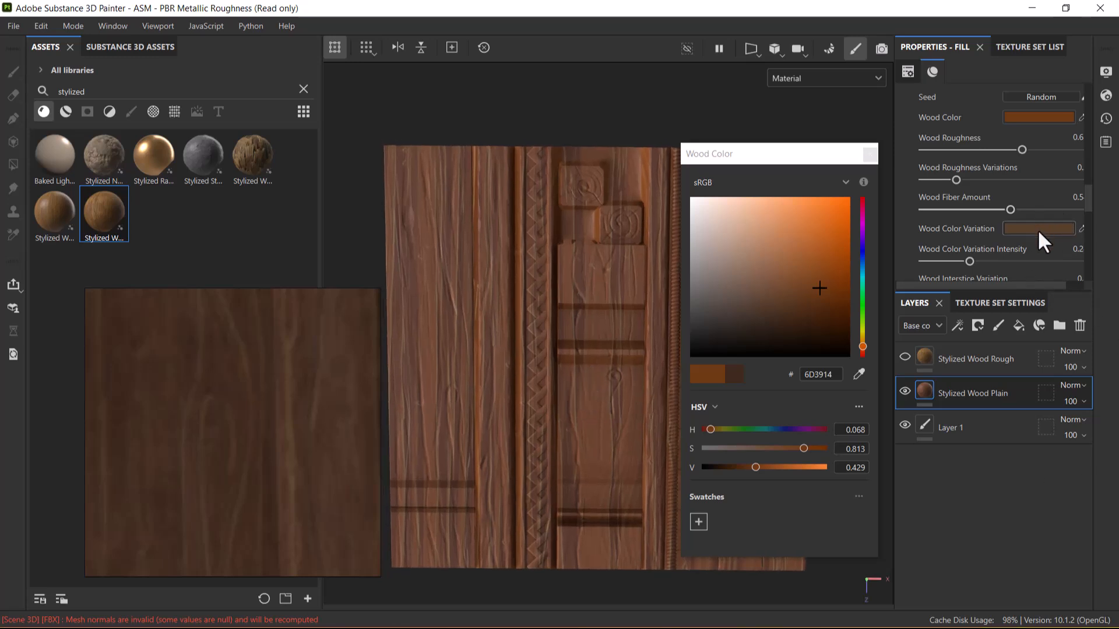
pyautogui.keyDown('alt'); pyautogui.moveTo(534, 483); pyautogui.dragTo(559, 430, button='right'); pyautogui.keyUp('alt')
pyautogui.keyDown('alt'); pyautogui.moveTo(559, 430); pyautogui.dragTo(543, 440, button='middle'); pyautogui.keyUp('alt')
# - Raise the Wood Fiber Deformation to between 0.1 and 0.2 and slightly lower the Wood Knot Density
pyautogui.scroll(-4, 1023, 229)
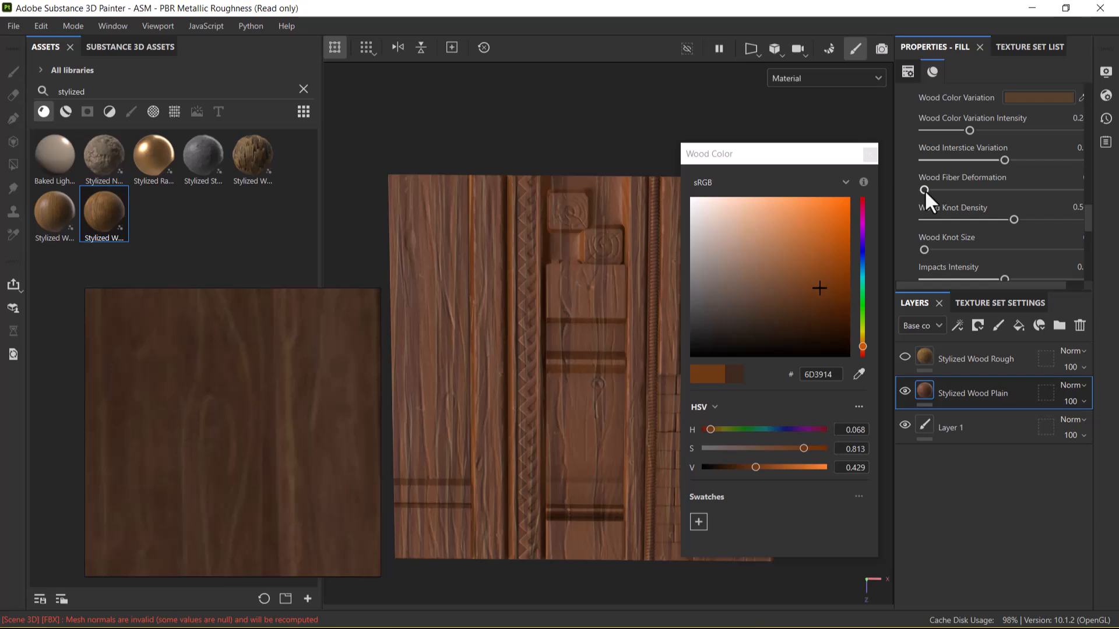
pyautogui.moveTo(925, 189); pyautogui.dragTo(947, 192)
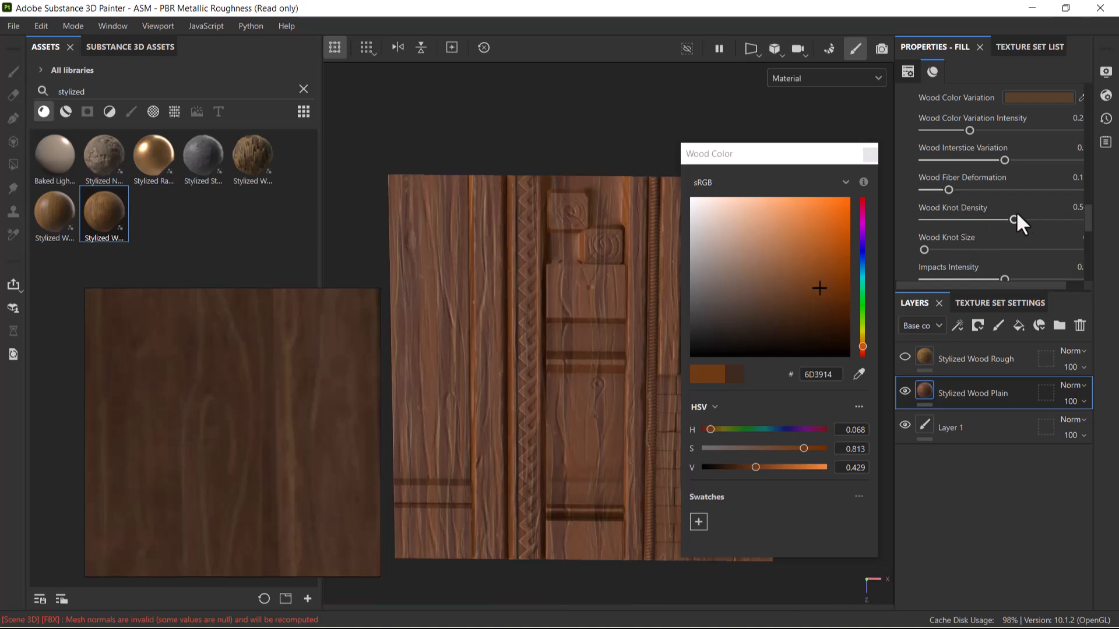
pyautogui.moveTo(1002, 217)
pyautogui.mouseDown()
pyautogui.moveTo(988, 219)
pyautogui.moveTo(1004, 218)
pyautogui.mouseUp()
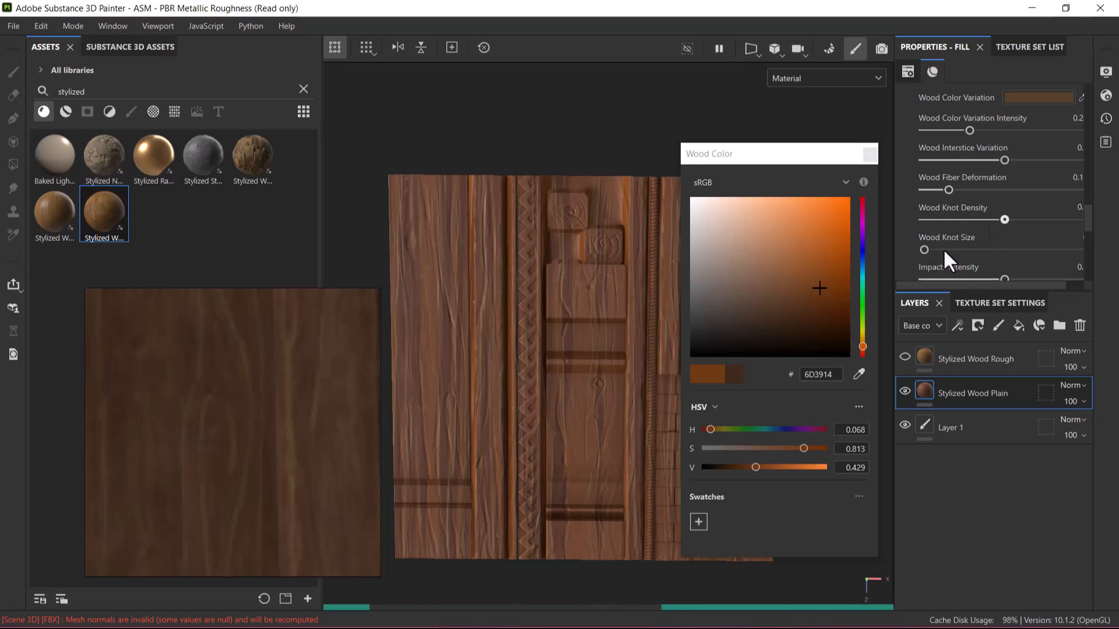
# - Try several larger Wood Knot Size values and settle on one between 0.2 and 0.3
pyautogui.click(978, 248)
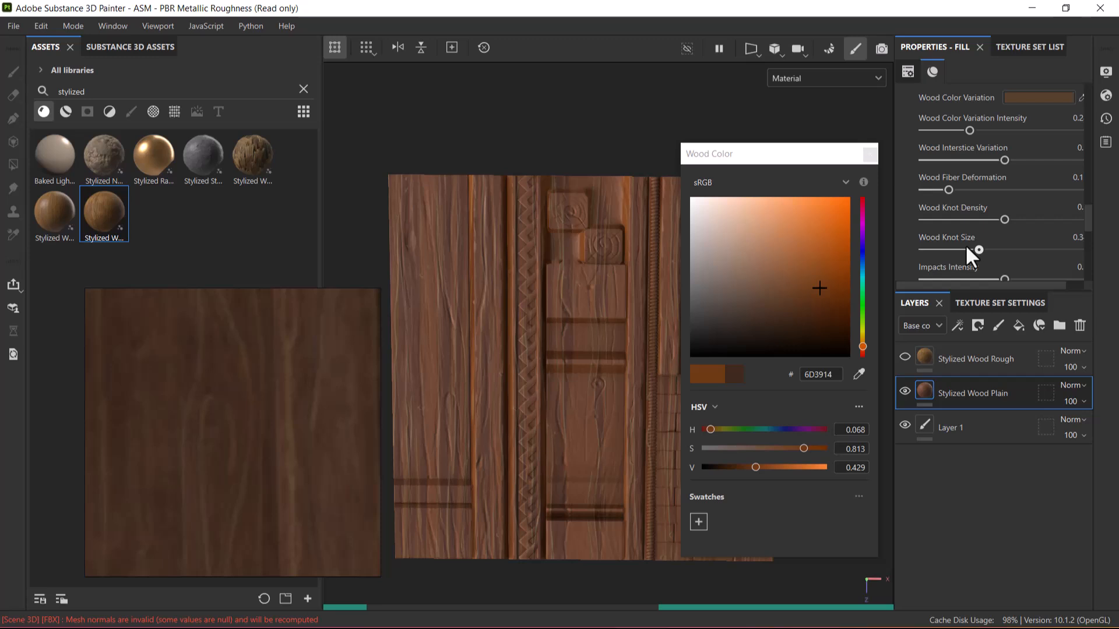
pyautogui.moveTo(965, 249); pyautogui.dragTo(991, 236)
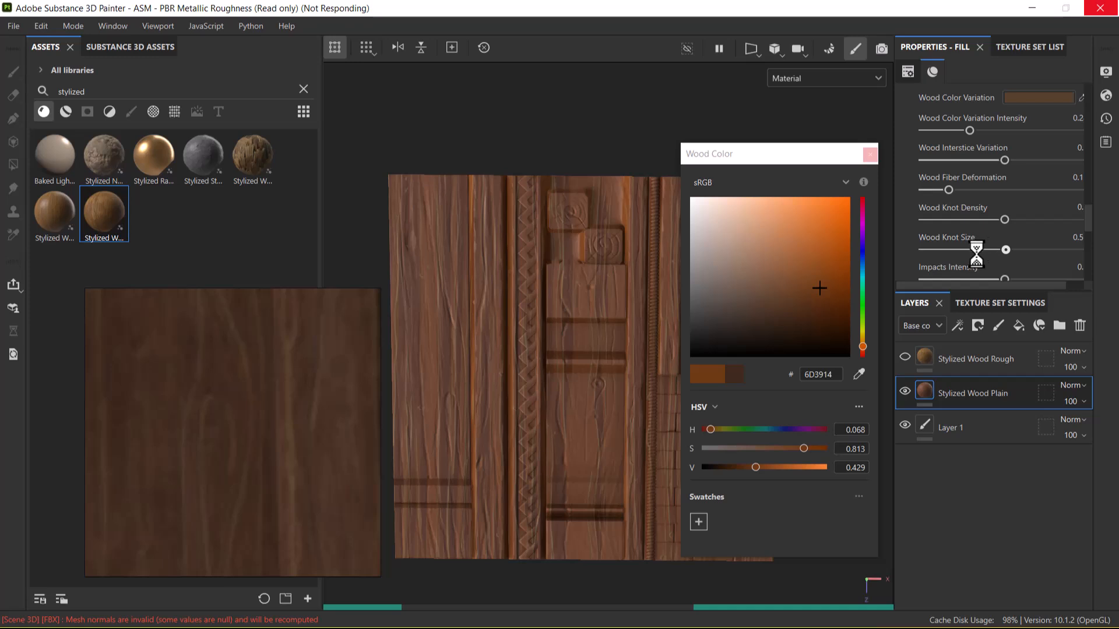
pyautogui.click(956, 253)
pyautogui.keyDown('alt'); pyautogui.moveTo(570, 316); pyautogui.dragTo(532, 252, button='right'); pyautogui.keyUp('alt')
pyautogui.keyDown('alt'); pyautogui.moveTo(547, 275); pyautogui.dragTo(527, 290, button='middle'); pyautogui.keyUp('alt')
pyautogui.keyDown('alt'); pyautogui.moveTo(527, 290); pyautogui.dragTo(522, 275, button='right'); pyautogui.keyUp('alt')
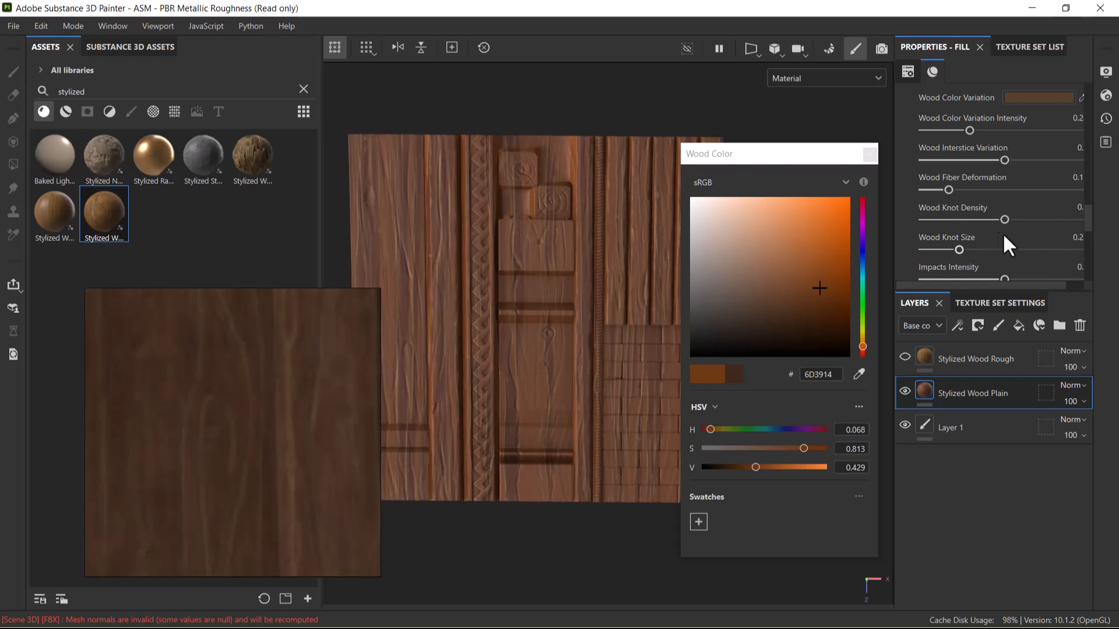
# - Examine the wood grain on the trim sheet under rotated environment lighting and review the material's Fake Lighting highlight and shadow settings
pyautogui.scroll(-3, 1002, 239)
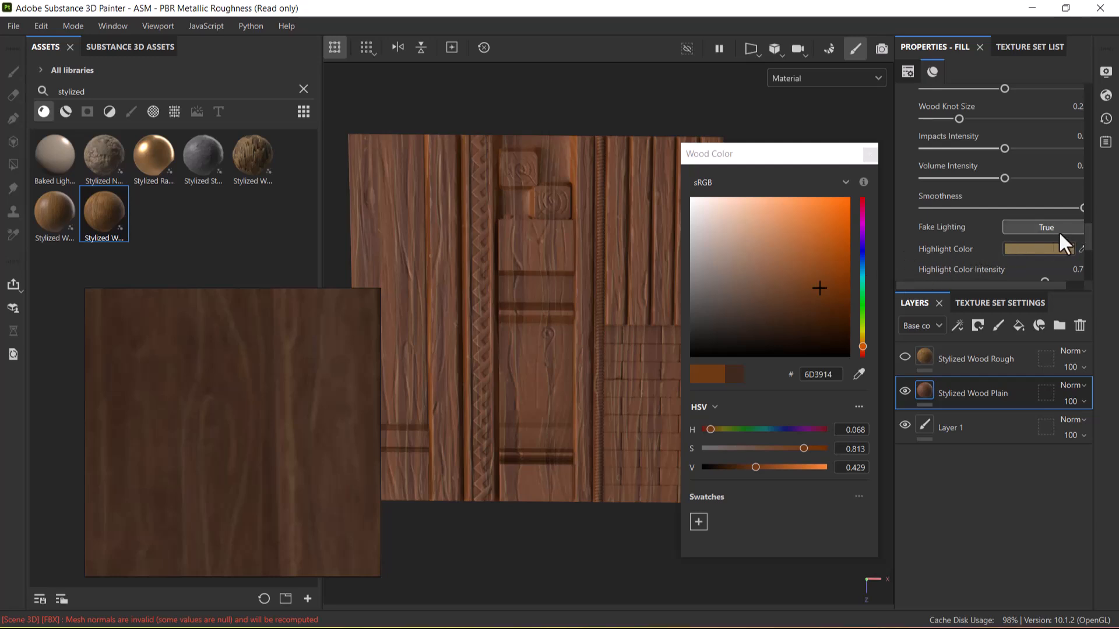
pyautogui.keyDown('alt'); pyautogui.moveTo(485, 313); pyautogui.dragTo(493, 366, button='right'); pyautogui.keyUp('alt')
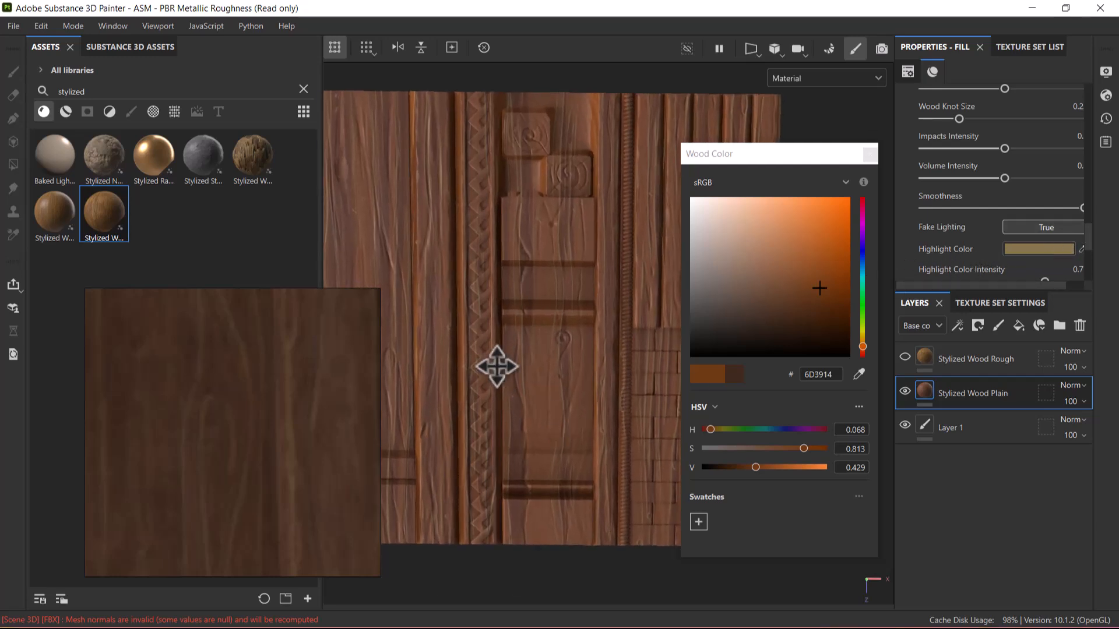
pyautogui.keyDown('alt'); pyautogui.moveTo(492, 367); pyautogui.dragTo(596, 377, button='middle'); pyautogui.keyUp('alt')
pyautogui.keyDown('shift'); pyautogui.moveTo(562, 329); pyautogui.dragTo(520, 347, button='right'); pyautogui.keyUp('shift')
pyautogui.moveTo(524, 347)
pyautogui.keyDown('alt'); pyautogui.mouseDown(button='middle')
pyautogui.moveTo(468, 313)
pyautogui.moveTo(519, 334)
pyautogui.moveTo(510, 345)
pyautogui.mouseUp(button='middle'); pyautogui.keyUp('alt')
pyautogui.scroll(-1, 468, 313)
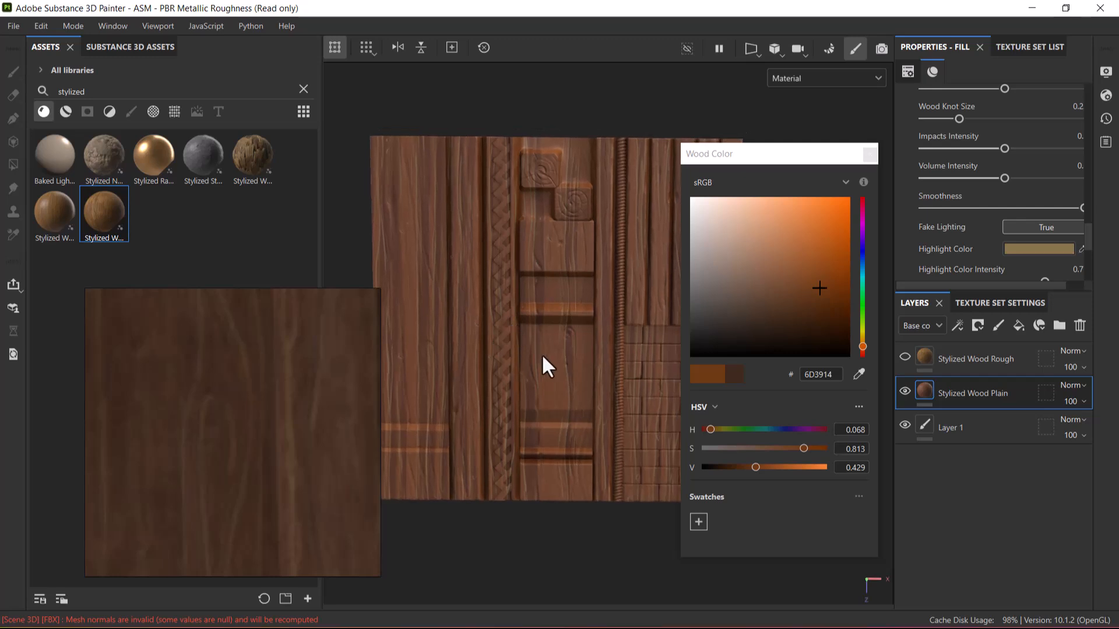
pyautogui.scroll(-1, 539, 352)
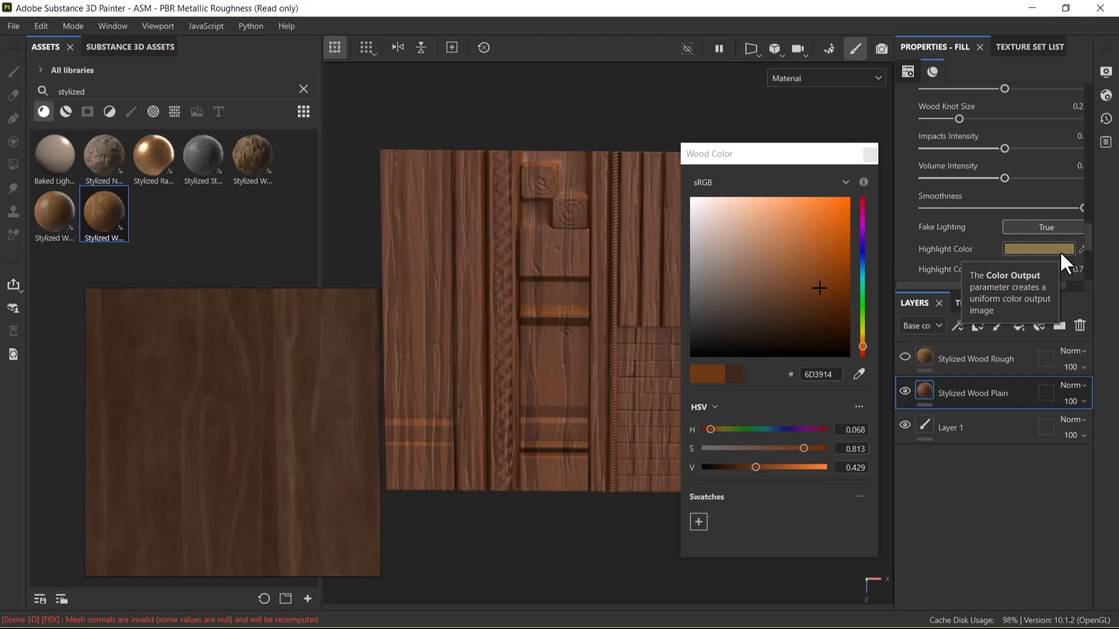
pyautogui.keyDown('alt'); pyautogui.moveTo(438, 462); pyautogui.dragTo(552, 462, button='right'); pyautogui.keyUp('alt')
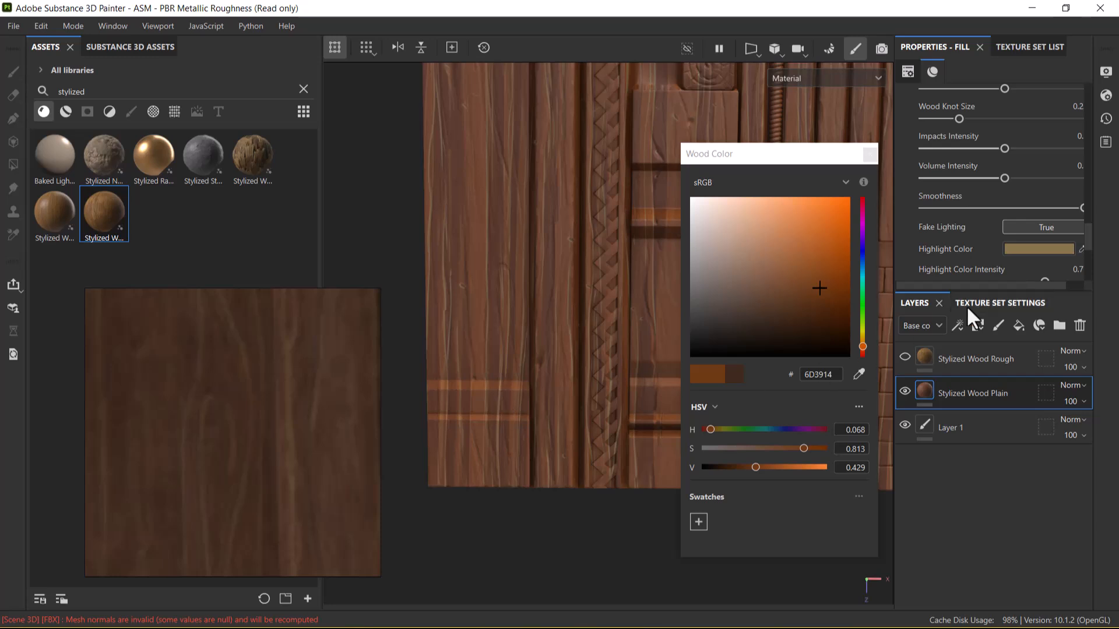
pyautogui.scroll(-3, 1005, 236)
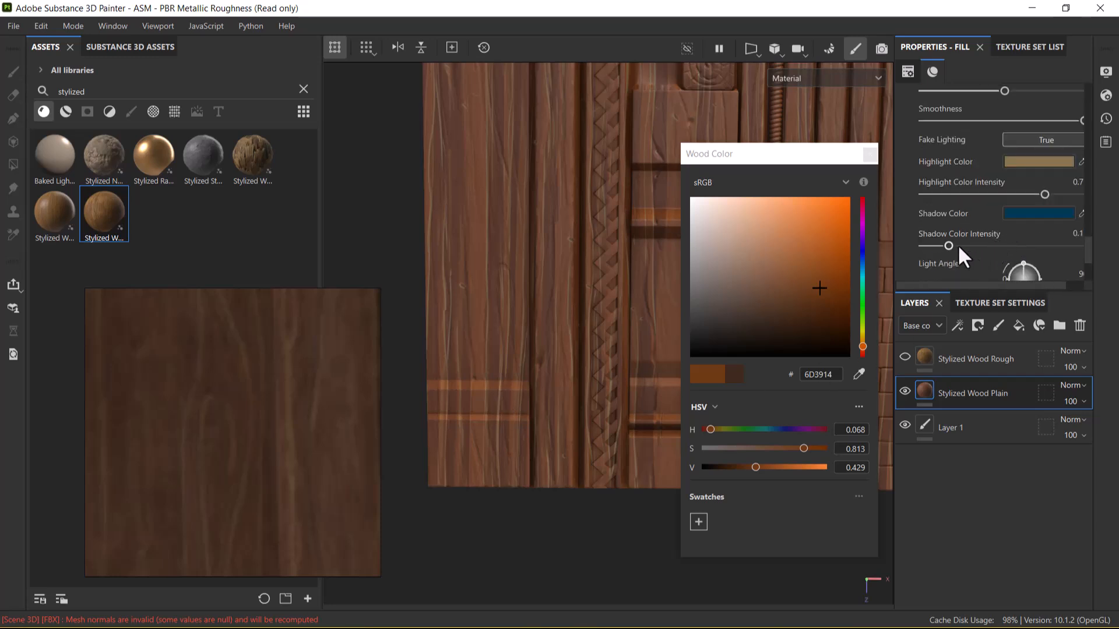
# - Slightly raise the fake lighting's Shadow Color Intensity, compare the trim sheet with the reference image, and close the Wood Color picker
pyautogui.moveTo(948, 245); pyautogui.dragTo(955, 245)
pyautogui.keyDown('alt'); pyautogui.moveTo(577, 432); pyautogui.dragTo(516, 350, button='right'); pyautogui.keyUp('alt')
pyautogui.keyDown('alt'); pyautogui.moveTo(515, 350); pyautogui.dragTo(417, 431, button='middle'); pyautogui.keyUp('alt')
pyautogui.keyDown('alt'); pyautogui.moveTo(417, 432); pyautogui.dragTo(390, 402, button='right'); pyautogui.keyUp('alt')
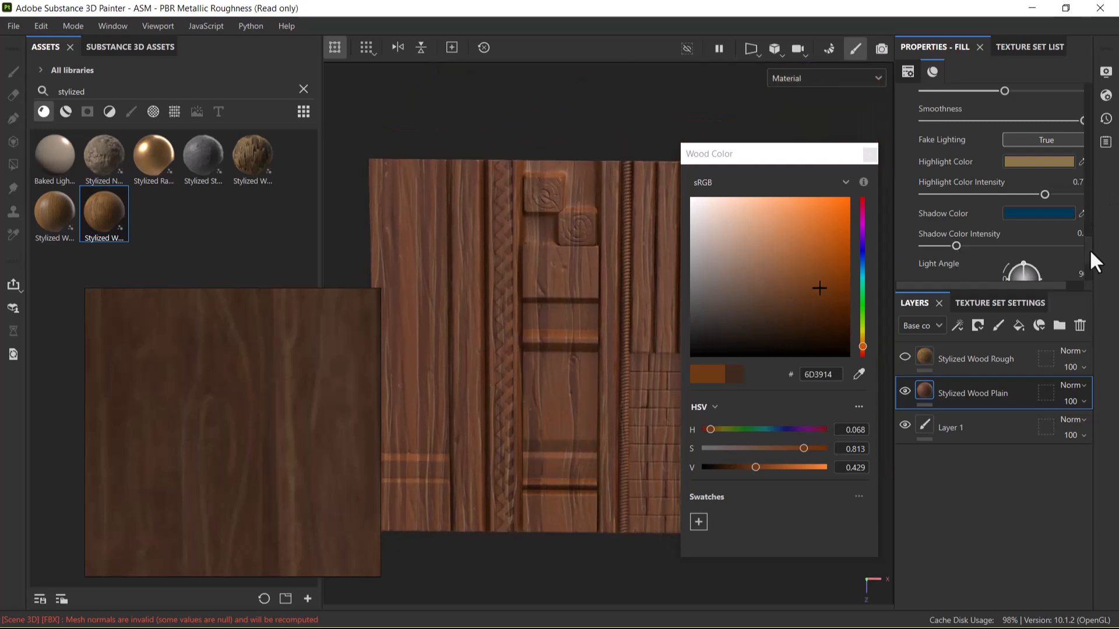
pyautogui.moveTo(1089, 249); pyautogui.dragTo(1088, 278)
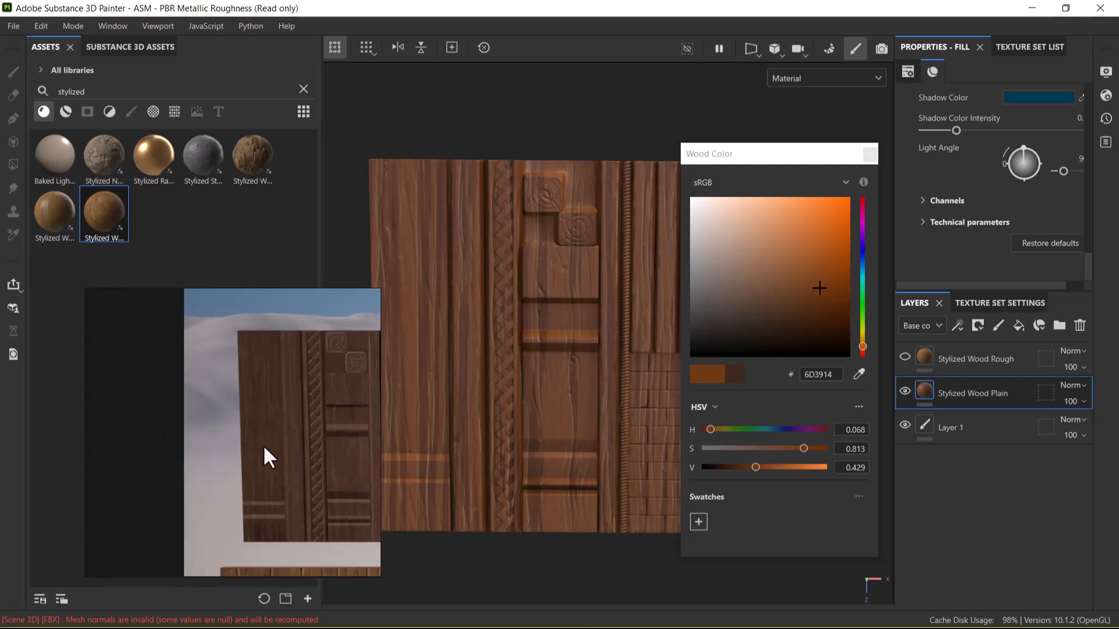
pyautogui.keyDown('alt'); pyautogui.moveTo(390, 416); pyautogui.dragTo(518, 374, button='right'); pyautogui.keyUp('alt')
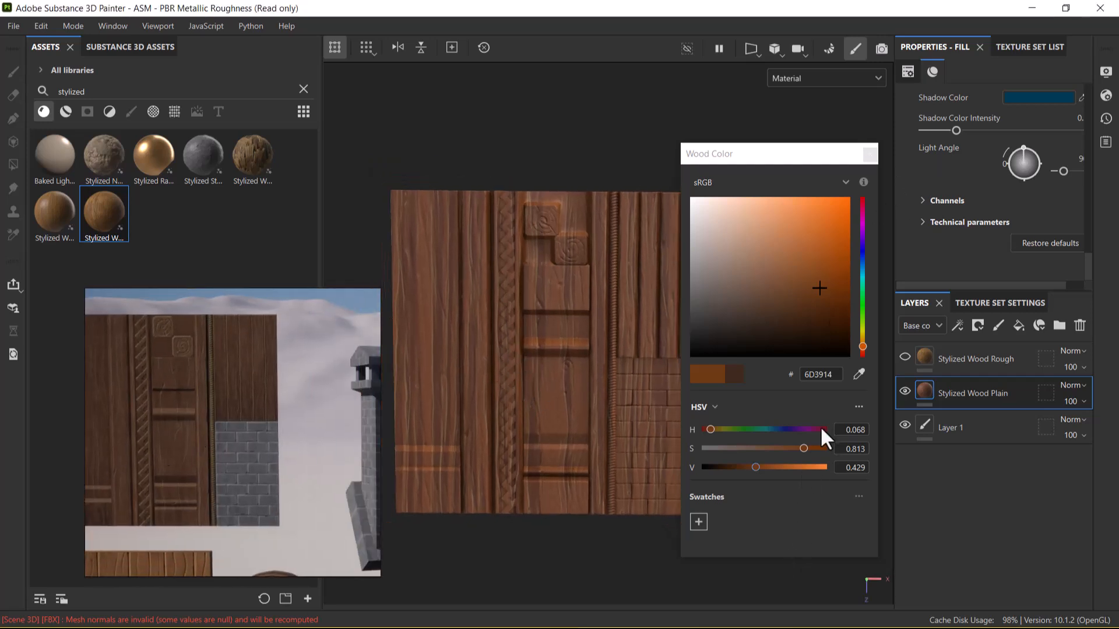
pyautogui.click(869, 154)
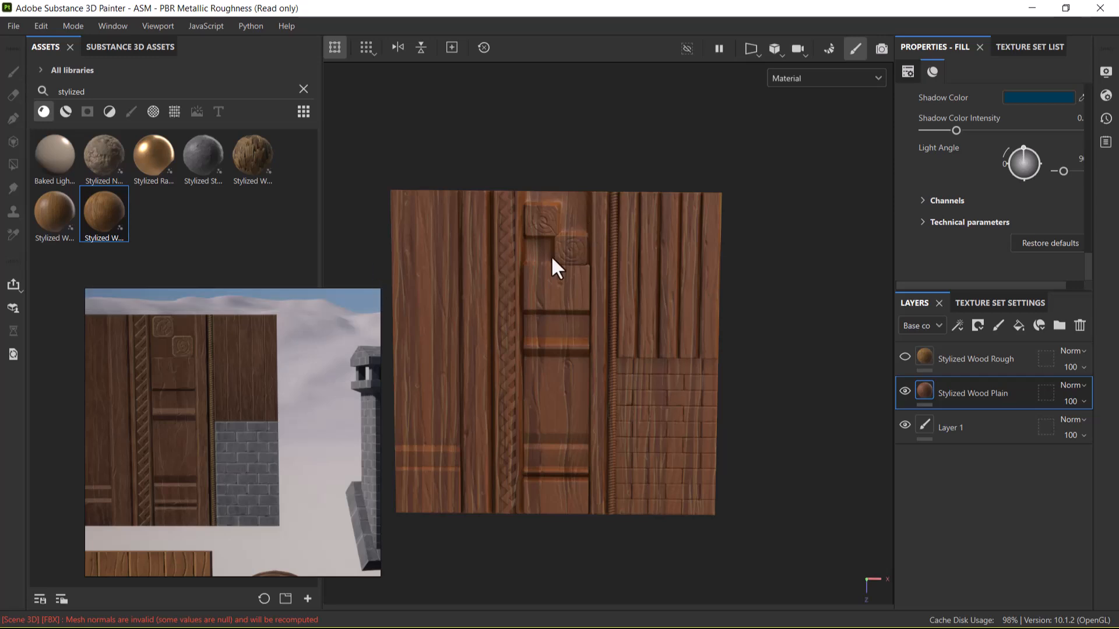
# - Dismiss the floating reference image window
pyautogui.hotkey('alt', 'Tab')
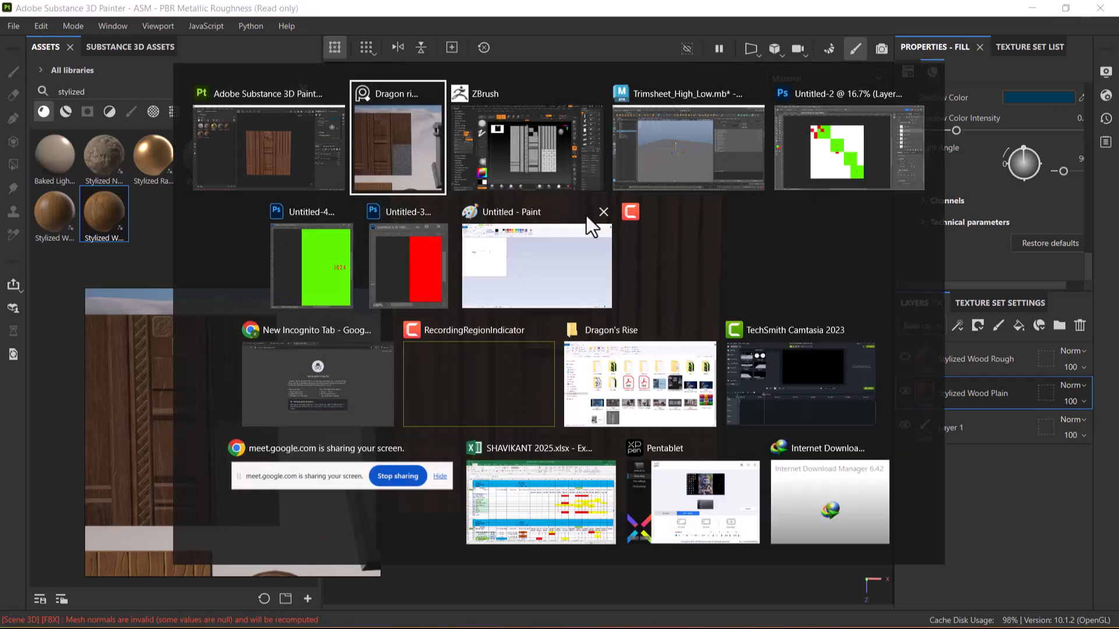
pyautogui.click(682, 237)
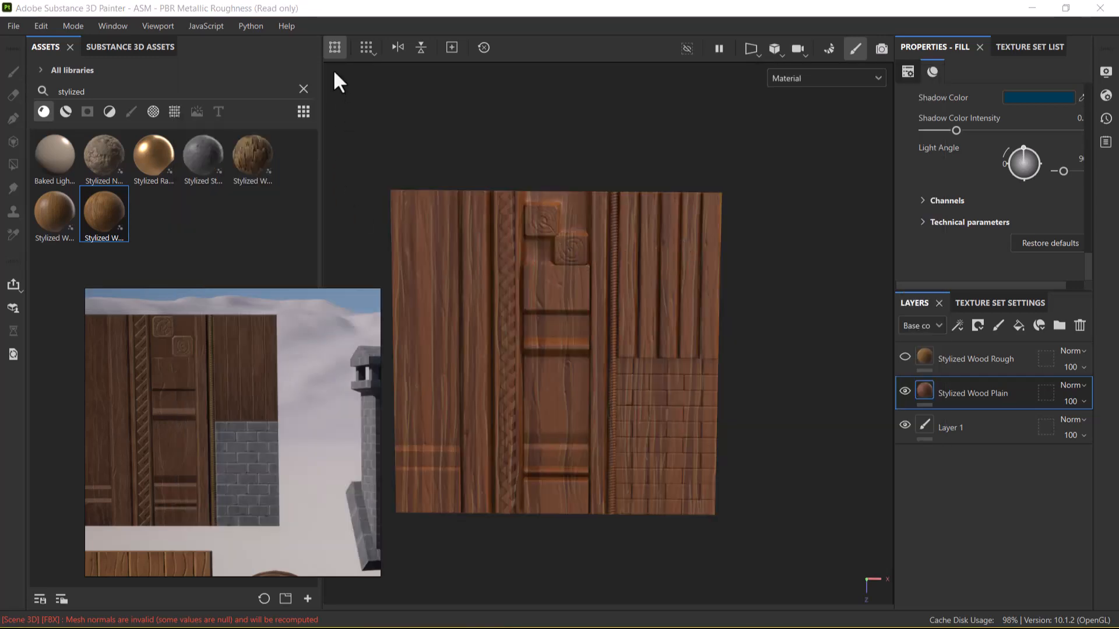
pyautogui.click(338, 84)
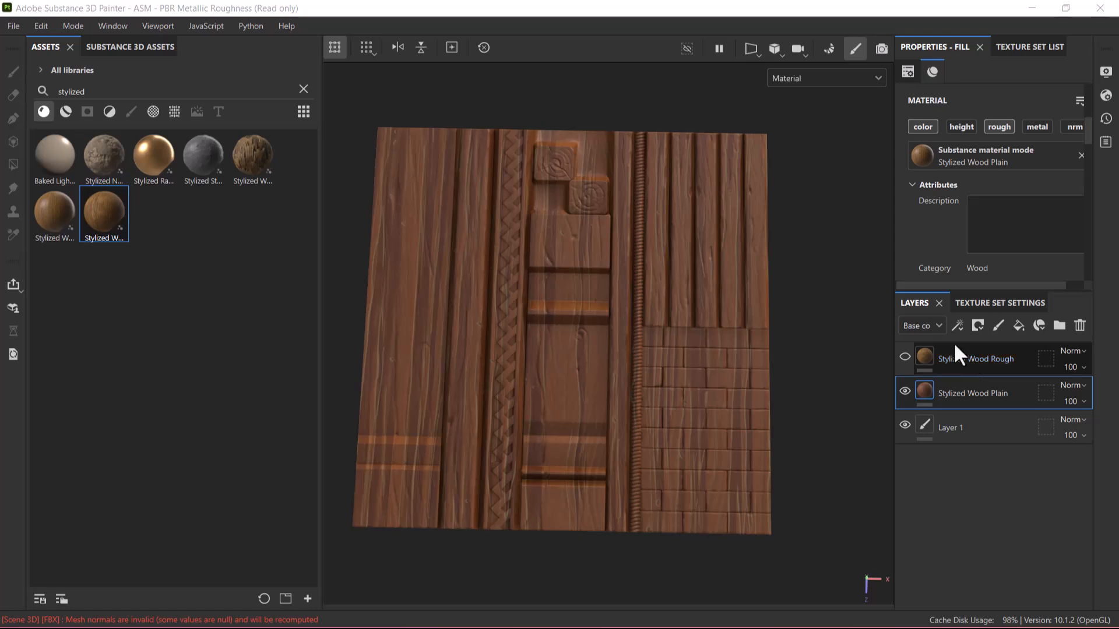
# - Add a black mask to the Stylized Wood Plain layer and paint the vertical planks above the bricks into it, enlarging the brush to 14.14
pyautogui.rightClick(960, 394)
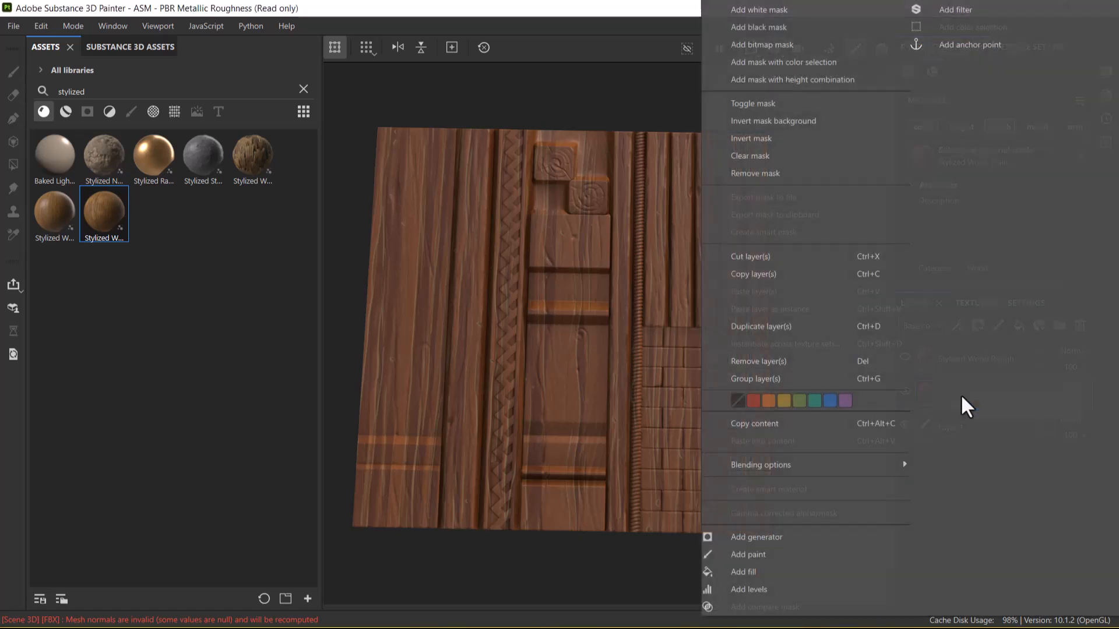
pyautogui.click(780, 28)
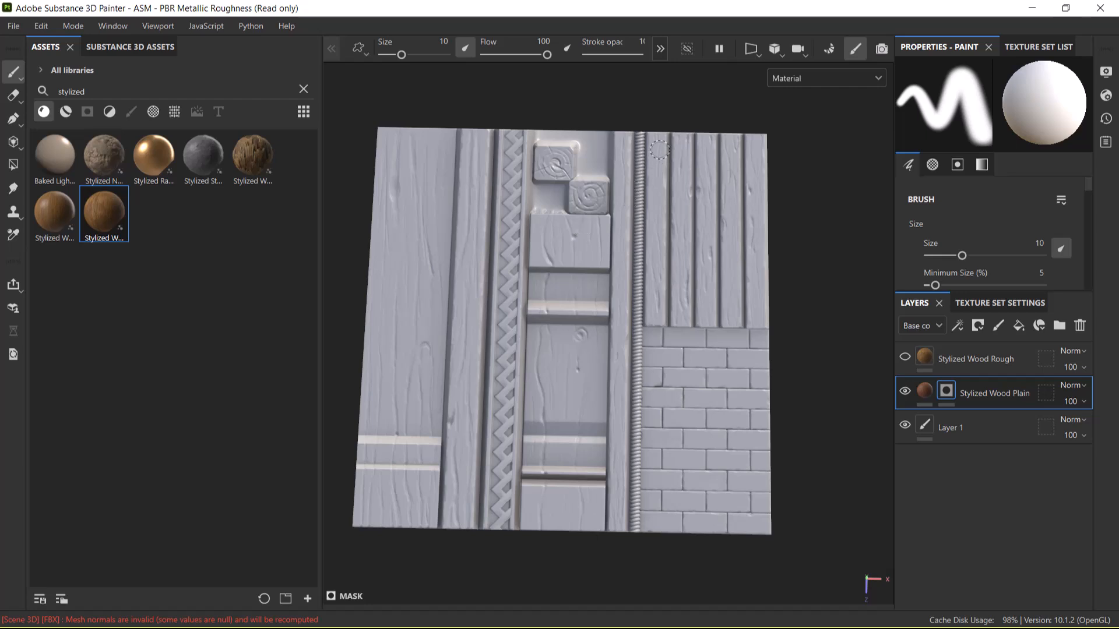
pyautogui.moveTo(657, 139); pyautogui.dragTo(651, 211)
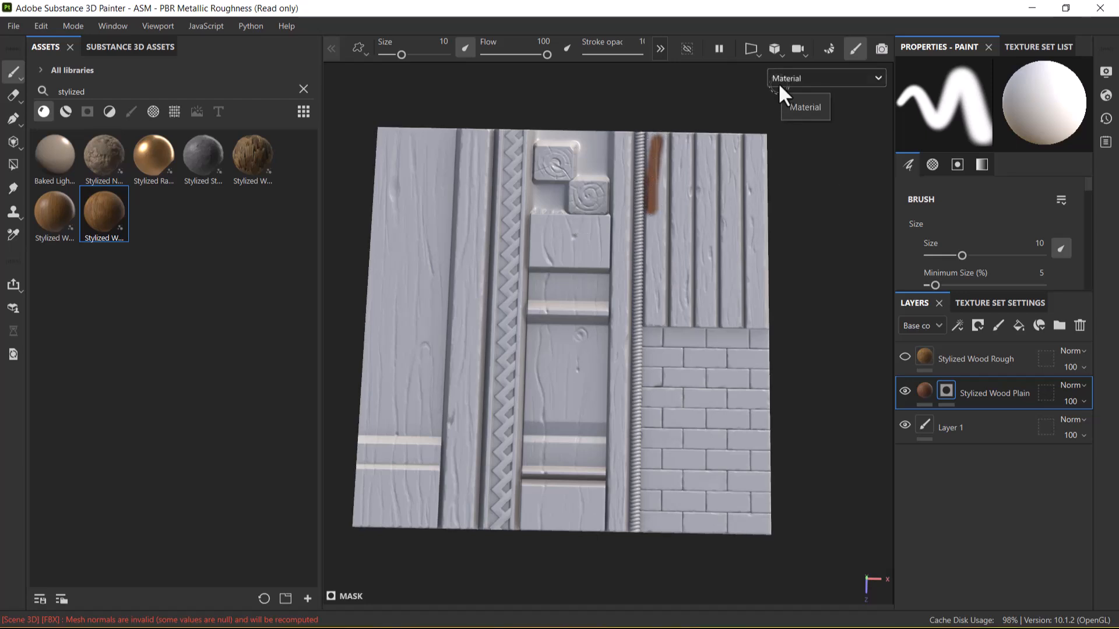
pyautogui.moveTo(661, 187)
pyautogui.mouseDown()
pyautogui.moveTo(653, 326)
pyautogui.moveTo(659, 286)
pyautogui.moveTo(662, 318)
pyautogui.moveTo(748, 320)
pyautogui.moveTo(664, 324)
pyautogui.moveTo(757, 321)
pyautogui.moveTo(716, 183)
pyautogui.moveTo(656, 134)
pyautogui.moveTo(649, 154)
pyautogui.moveTo(667, 201)
pyautogui.moveTo(676, 137)
pyautogui.moveTo(722, 140)
pyautogui.moveTo(688, 157)
pyautogui.moveTo(746, 153)
pyautogui.moveTo(737, 138)
pyautogui.mouseUp()
pyautogui.press(']')
pyautogui.press(']')
pyautogui.press(']')
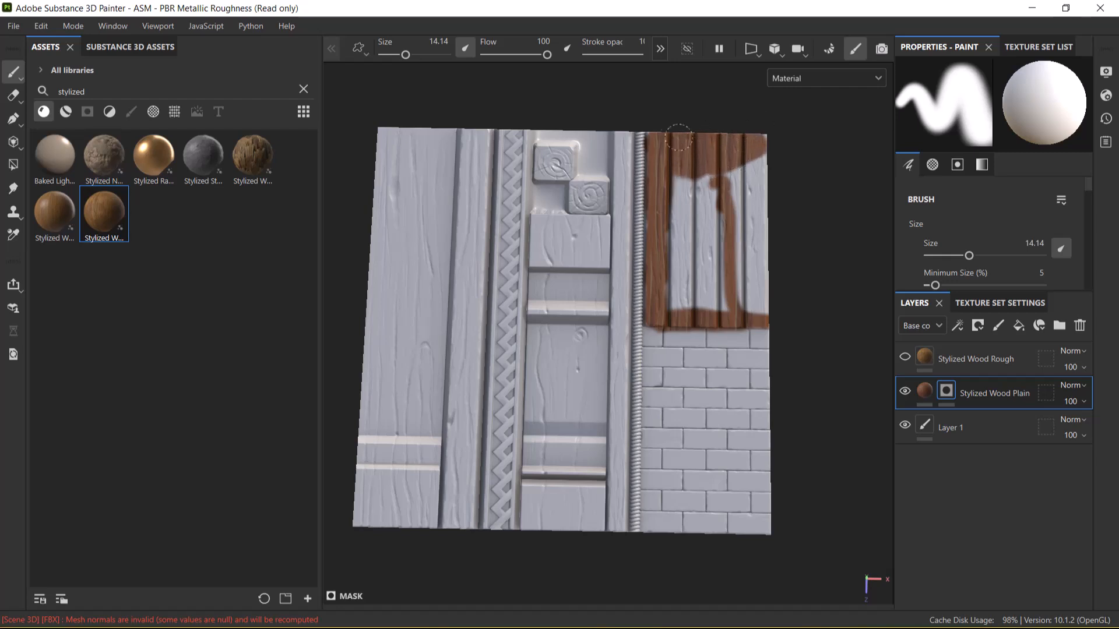
pyautogui.moveTo(680, 176)
pyautogui.mouseDown()
pyautogui.moveTo(722, 169)
pyautogui.moveTo(710, 215)
pyautogui.moveTo(693, 193)
pyautogui.moveTo(670, 251)
pyautogui.moveTo(761, 175)
pyautogui.moveTo(752, 131)
pyautogui.moveTo(720, 222)
pyautogui.moveTo(681, 274)
pyautogui.moveTo(708, 251)
pyautogui.moveTo(688, 291)
pyautogui.moveTo(667, 297)
pyautogui.moveTo(655, 127)
pyautogui.mouseUp()
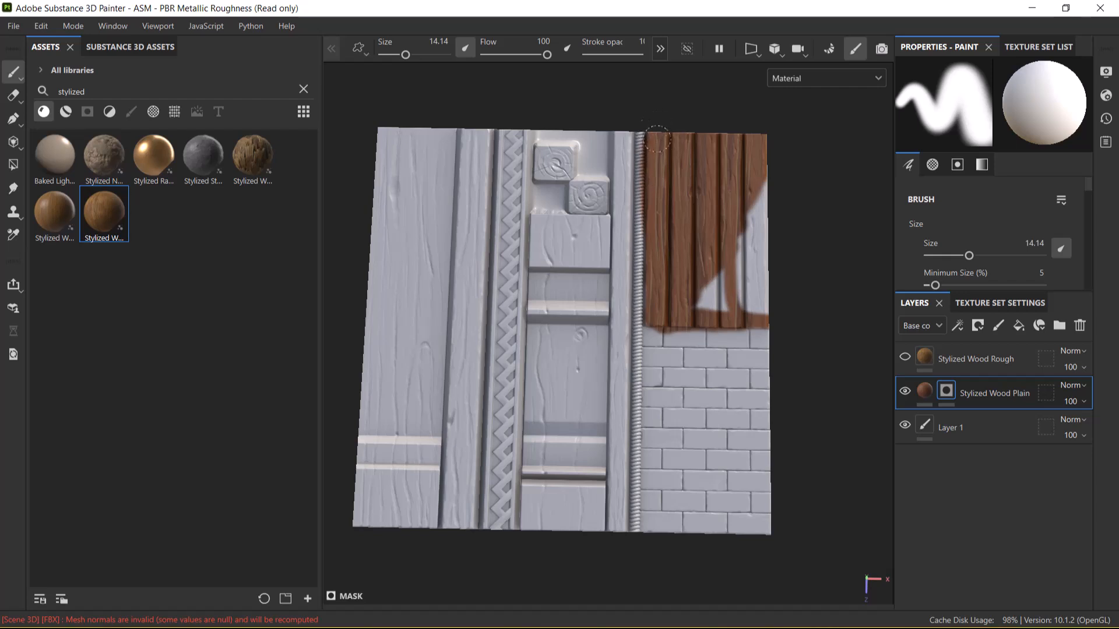
pyautogui.moveTo(672, 320)
pyautogui.mouseDown()
pyautogui.moveTo(648, 325)
pyautogui.moveTo(767, 322)
pyautogui.moveTo(753, 182)
pyautogui.moveTo(756, 271)
pyautogui.moveTo(770, 204)
pyautogui.moveTo(749, 279)
pyautogui.moveTo(740, 233)
pyautogui.moveTo(708, 294)
pyautogui.moveTo(757, 300)
pyautogui.moveTo(752, 291)
pyautogui.mouseUp()
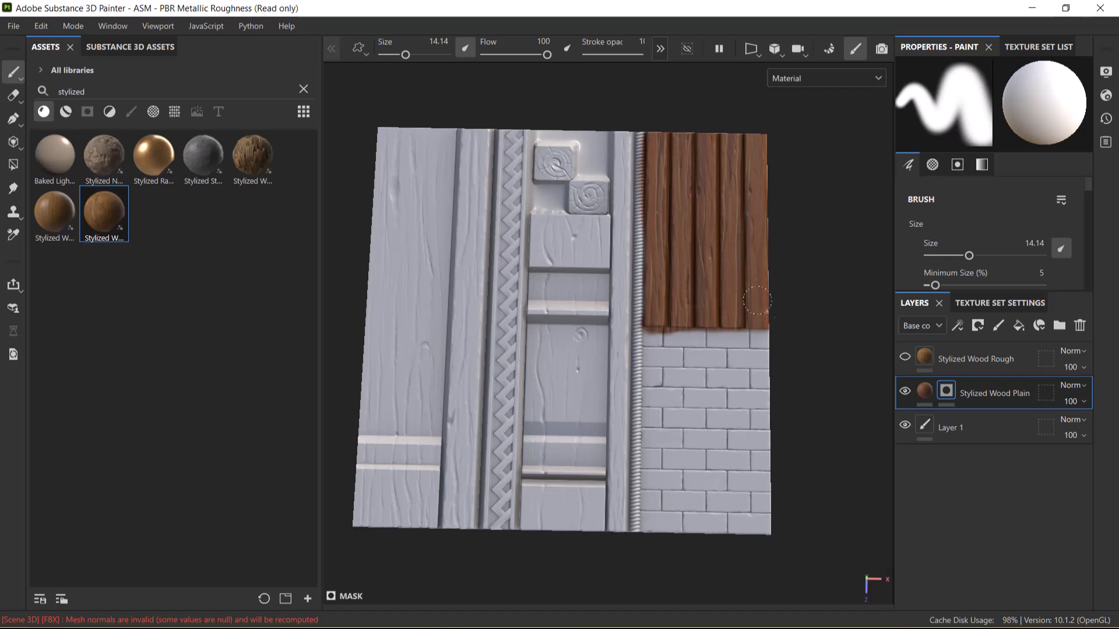
# - Reduce the brush size to 8.78 and mask out the wood spill on the top brick row with black
pyautogui.moveTo(837, 268)
pyautogui.keyDown('alt'); pyautogui.mouseDown()
pyautogui.moveTo(822, 182)
pyautogui.moveTo(849, 282)
pyautogui.moveTo(854, 362)
pyautogui.mouseUp(); pyautogui.keyUp('alt')
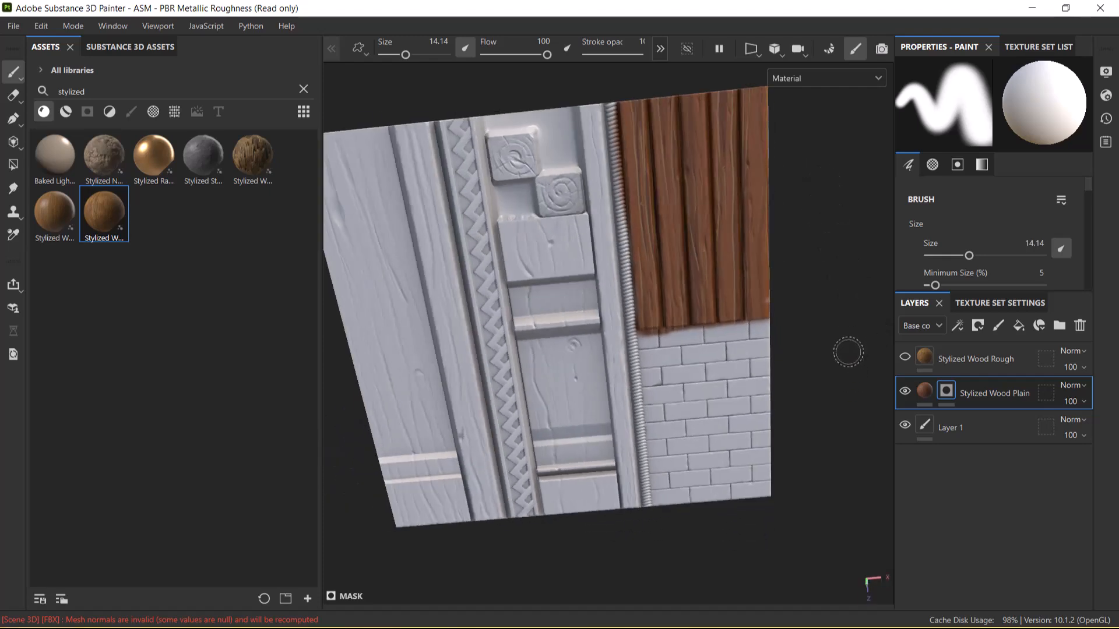
pyautogui.keyDown('alt'); pyautogui.moveTo(781, 324); pyautogui.dragTo(813, 402, button='right'); pyautogui.keyUp('alt')
pyautogui.keyDown('alt'); pyautogui.moveTo(813, 402); pyautogui.dragTo(723, 396); pyautogui.keyUp('alt')
pyautogui.keyDown('alt'); pyautogui.moveTo(700, 384); pyautogui.dragTo(715, 421, button='right'); pyautogui.keyUp('alt')
pyautogui.keyDown('alt'); pyautogui.moveTo(692, 376); pyautogui.dragTo(646, 459, button='middle'); pyautogui.keyUp('alt')
pyautogui.keyDown('alt'); pyautogui.moveTo(646, 459); pyautogui.dragTo(674, 480); pyautogui.keyUp('alt')
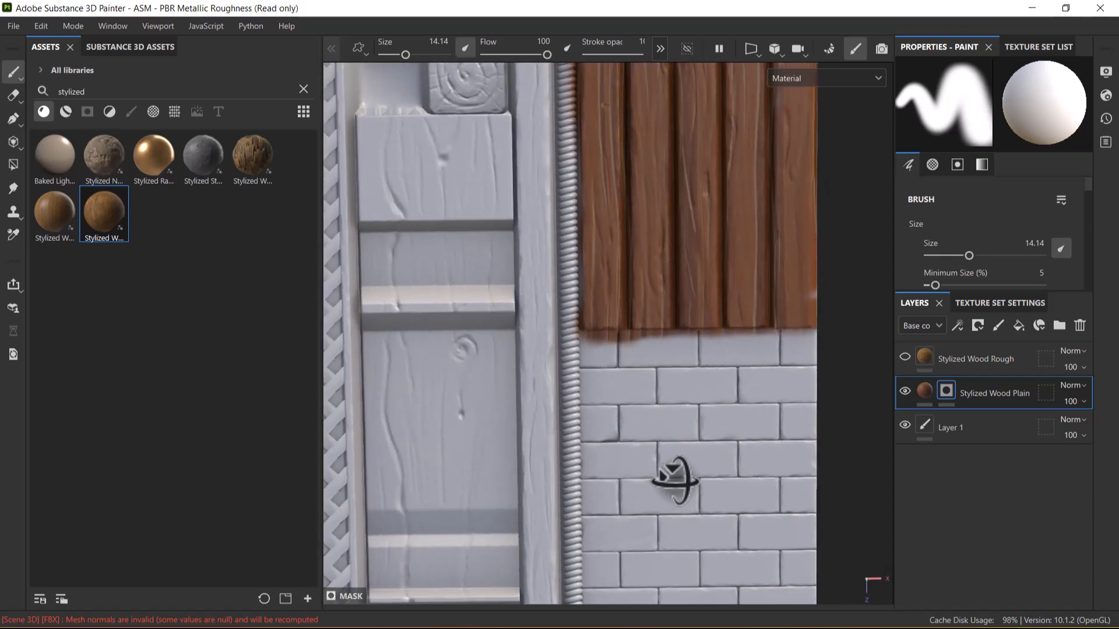
pyautogui.keyDown('alt'); pyautogui.moveTo(669, 407); pyautogui.dragTo(672, 376, button='middle'); pyautogui.keyUp('alt')
pyautogui.keyDown('alt'); pyautogui.moveTo(672, 375); pyautogui.dragTo(670, 420, button='right'); pyautogui.keyUp('alt')
pyautogui.keyDown('alt'); pyautogui.moveTo(669, 420); pyautogui.dragTo(624, 382, button='middle'); pyautogui.keyUp('alt')
pyautogui.keyDown('alt'); pyautogui.moveTo(638, 387); pyautogui.dragTo(639, 386); pyautogui.keyUp('alt')
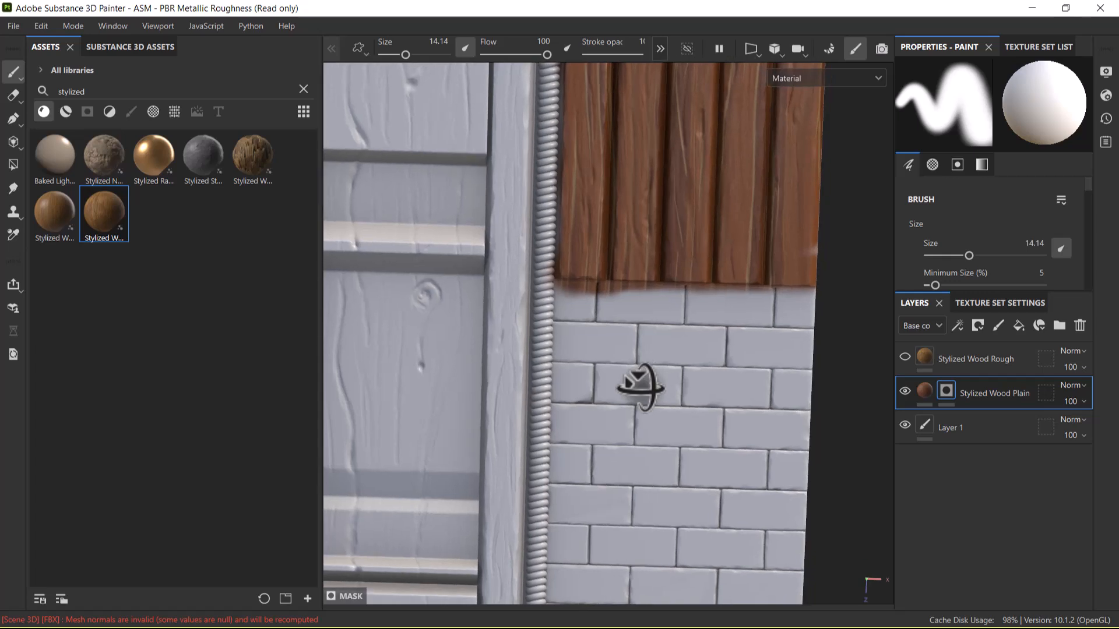
pyautogui.press('[')
pyautogui.press('[')
pyautogui.press('[')
pyautogui.press('[')
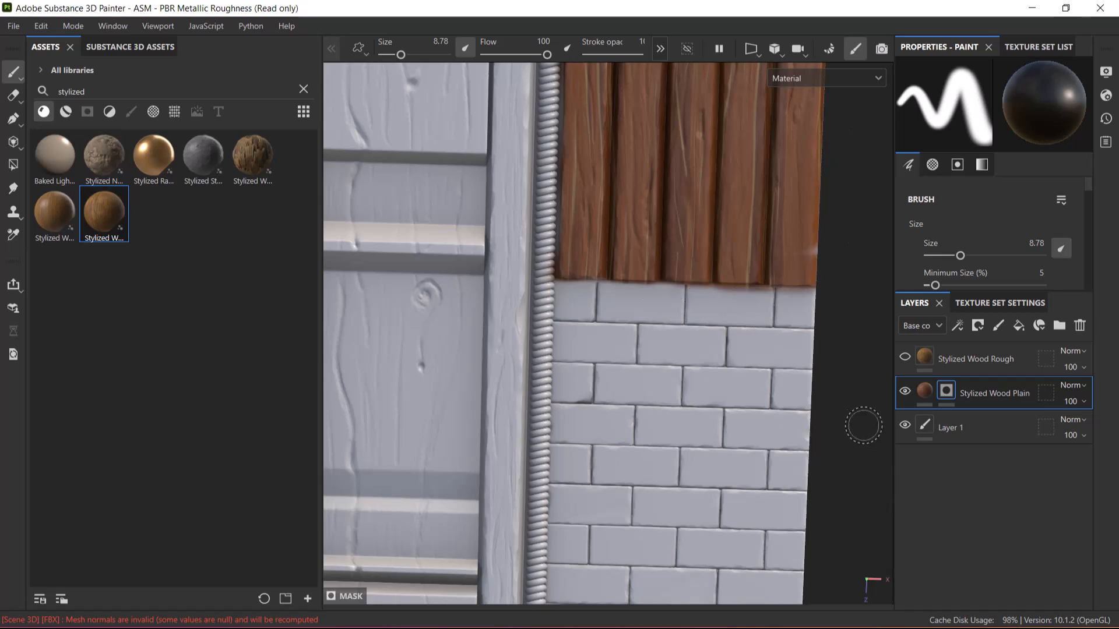
# - Set the brush size to 3.11 and clean the remaining wood spill off the bricks below the outer planks
pyautogui.keyDown('alt'); pyautogui.moveTo(808, 327); pyautogui.dragTo(805, 381, button='right'); pyautogui.keyUp('alt')
pyautogui.keyDown('alt'); pyautogui.moveTo(811, 338); pyautogui.dragTo(659, 353, button='middle'); pyautogui.keyUp('alt')
pyautogui.keyDown('alt'); pyautogui.moveTo(651, 374); pyautogui.dragTo(834, 627, button='right'); pyautogui.keyUp('alt')
pyautogui.keyDown('alt'); pyautogui.moveTo(591, 370); pyautogui.dragTo(697, 394, button='middle'); pyautogui.keyUp('alt')
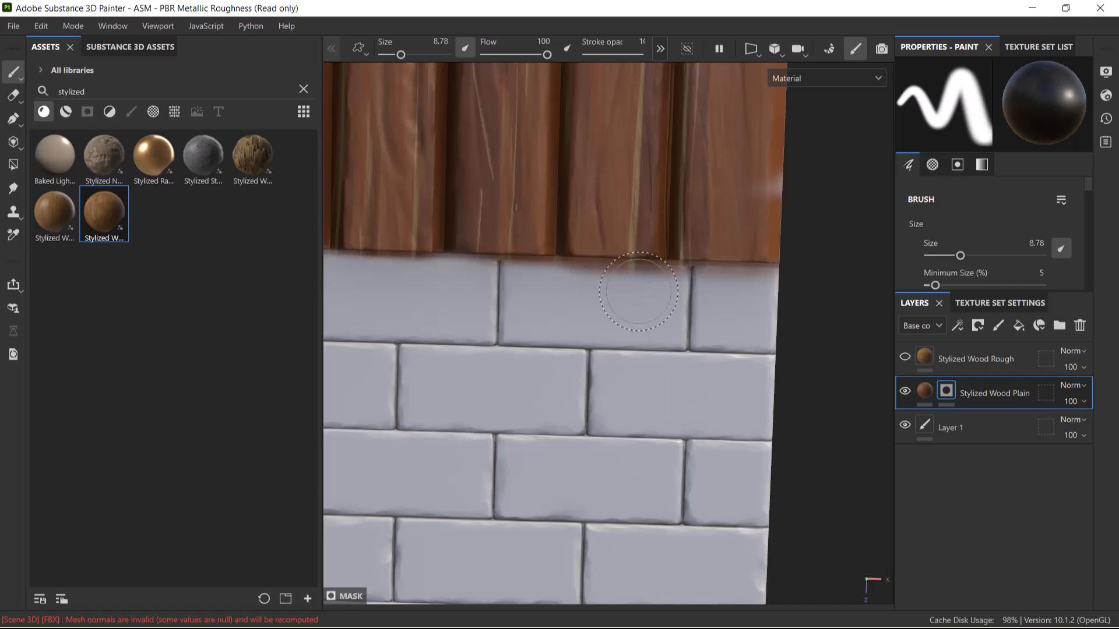
pyautogui.keyDown('ctrl'); pyautogui.moveTo(641, 289); pyautogui.dragTo(604, 289, button='right'); pyautogui.keyUp('ctrl')
pyautogui.moveTo(676, 278)
pyautogui.mouseDown()
pyautogui.moveTo(559, 266)
pyautogui.moveTo(617, 267)
pyautogui.moveTo(569, 277)
pyautogui.moveTo(703, 282)
pyautogui.mouseUp()
pyautogui.moveTo(600, 275); pyautogui.dragTo(691, 278)
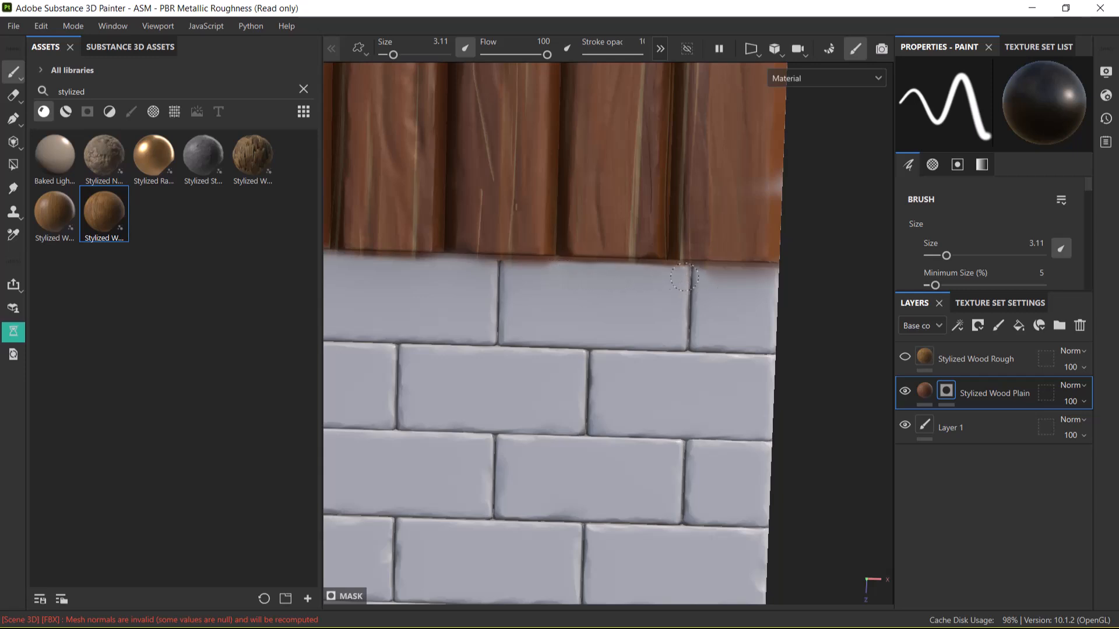
pyautogui.moveTo(579, 272)
pyautogui.mouseDown()
pyautogui.moveTo(781, 274)
pyautogui.moveTo(640, 272)
pyautogui.mouseUp()
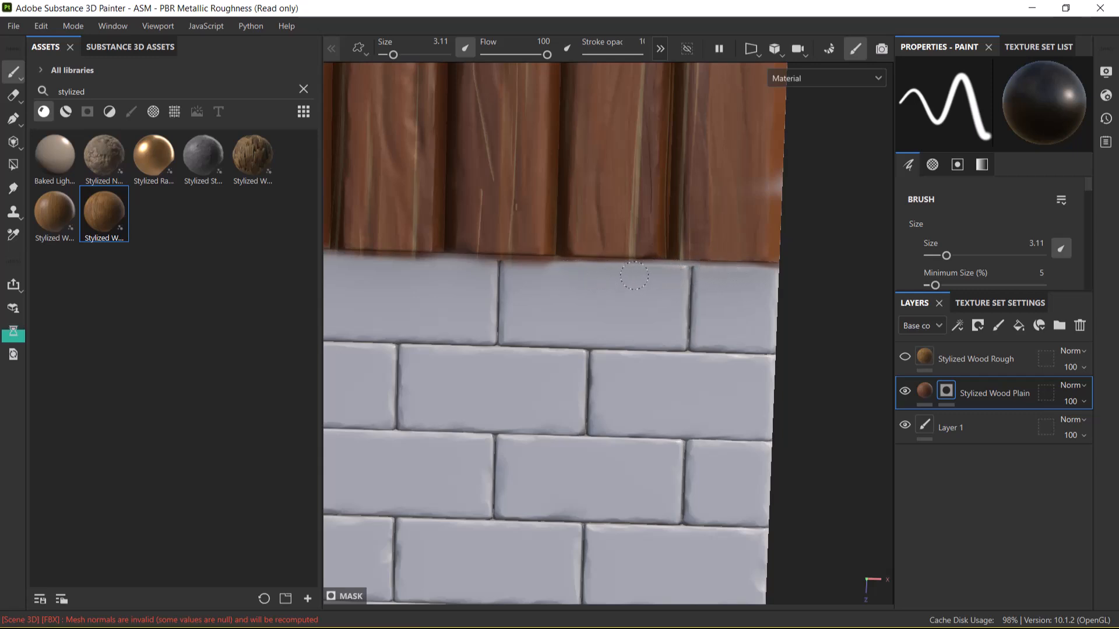
pyautogui.moveTo(592, 269)
pyautogui.mouseDown()
pyautogui.moveTo(484, 275)
pyautogui.moveTo(545, 281)
pyautogui.moveTo(528, 263)
pyautogui.moveTo(458, 269)
pyautogui.moveTo(486, 271)
pyautogui.mouseUp()
pyautogui.moveTo(552, 267); pyautogui.dragTo(517, 299)
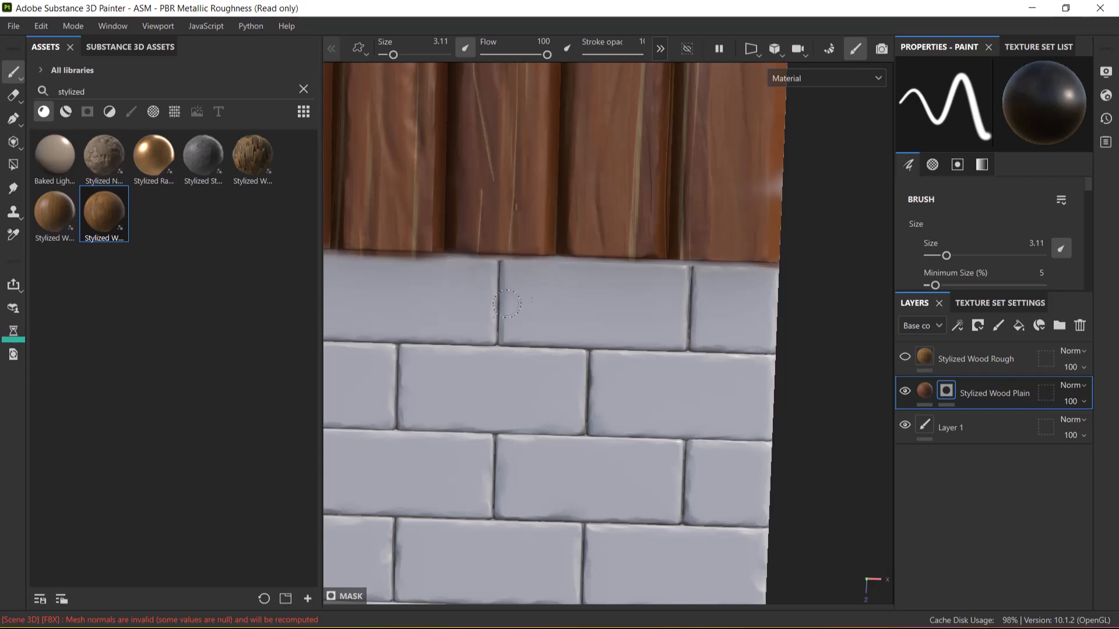
# - Save the project and mask out the wood spill along the top bricks nearest the rope trim and on the adjacent rope
pyautogui.moveTo(574, 340); pyautogui.dragTo(762, 365, button='middle')
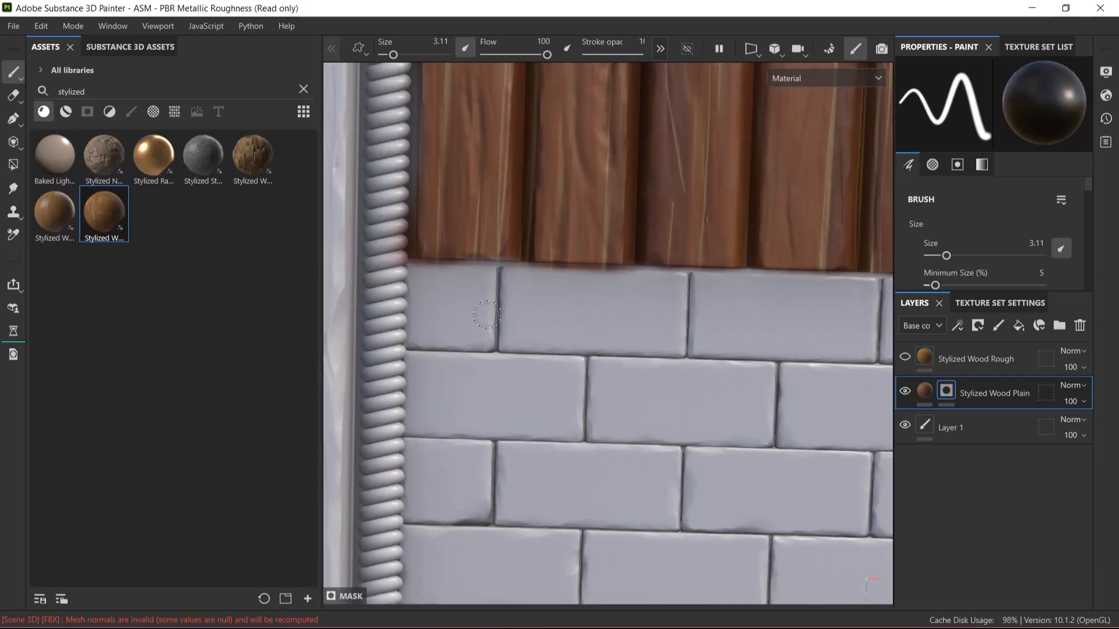
pyautogui.hotkey('ctrl', 's')
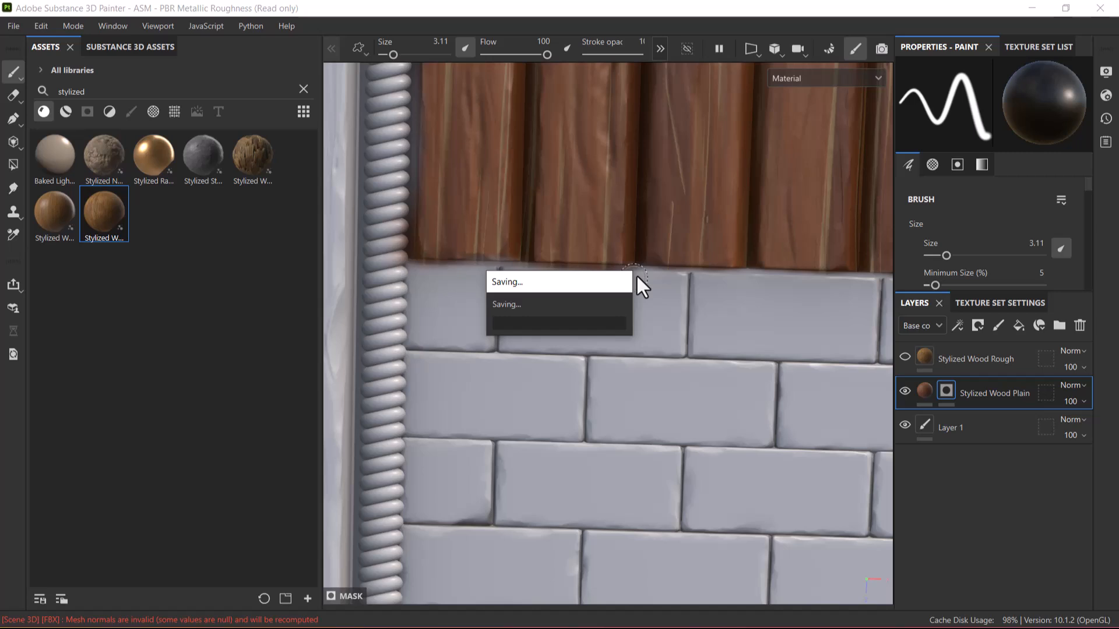
pyautogui.moveTo(619, 277)
pyautogui.mouseDown()
pyautogui.moveTo(593, 276)
pyautogui.moveTo(647, 281)
pyautogui.mouseUp()
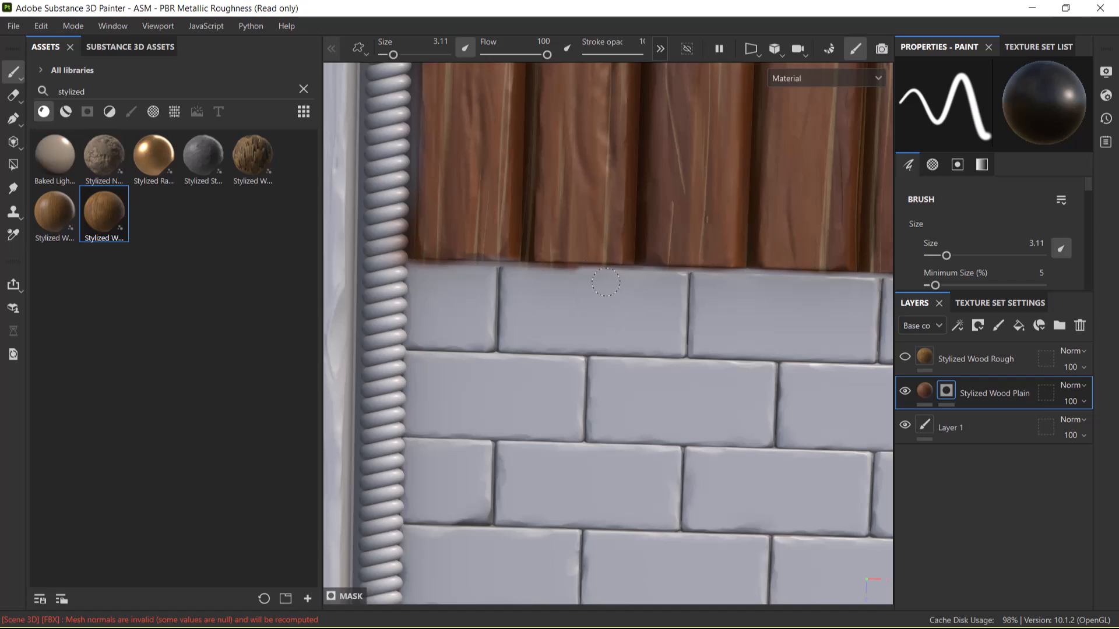
pyautogui.moveTo(566, 278); pyautogui.dragTo(576, 283)
pyautogui.moveTo(451, 275)
pyautogui.mouseDown()
pyautogui.moveTo(405, 272)
pyautogui.moveTo(396, 253)
pyautogui.moveTo(390, 275)
pyautogui.moveTo(396, 214)
pyautogui.mouseUp()
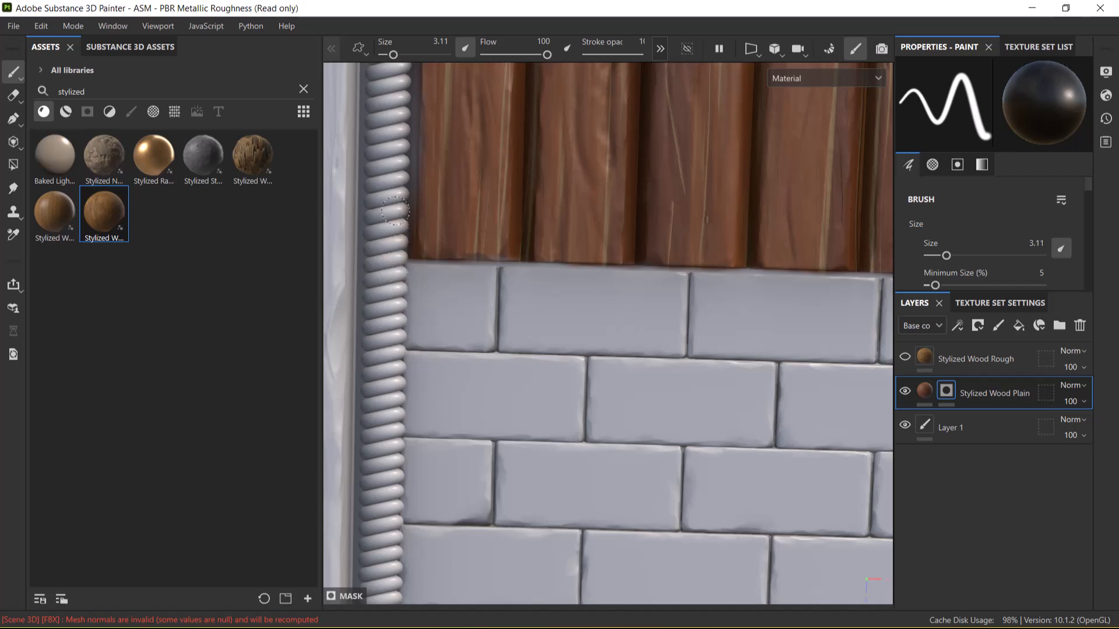
# - Set the brush size to 5.6 and mask out the wood color spilling over the upper part of the rope trim
pyautogui.keyDown('alt'); pyautogui.moveTo(453, 231); pyautogui.dragTo(385, 111, button='right'); pyautogui.keyUp('alt')
pyautogui.keyDown('alt'); pyautogui.moveTo(516, 278); pyautogui.dragTo(539, 415, button='middle'); pyautogui.keyUp('alt')
pyautogui.keyDown('alt'); pyautogui.moveTo(539, 415); pyautogui.dragTo(477, 260, button='right'); pyautogui.keyUp('alt')
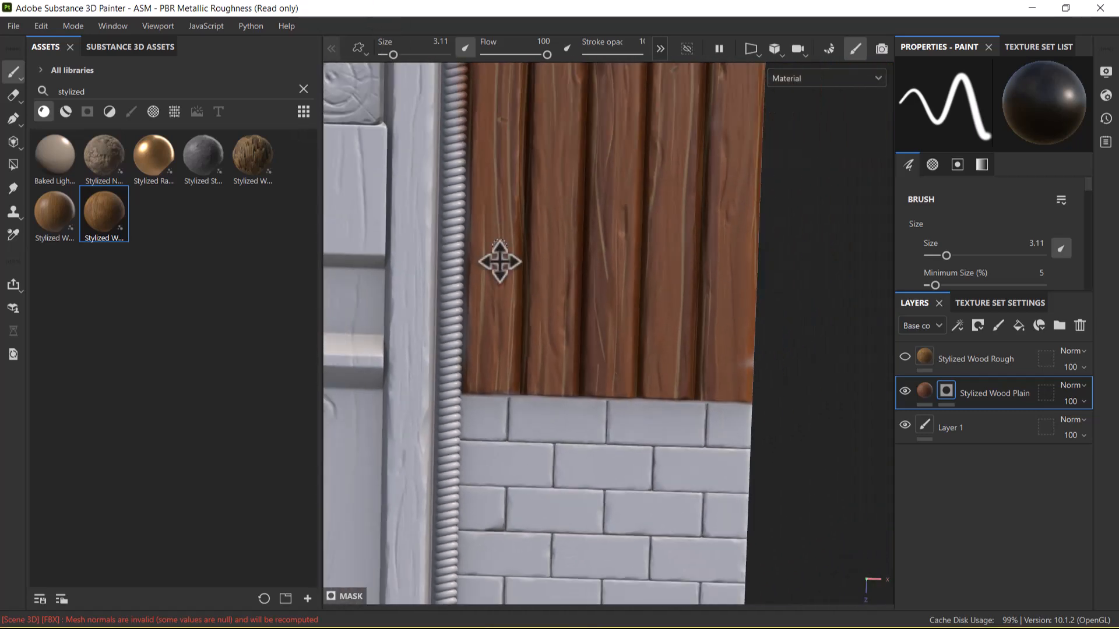
pyautogui.keyDown('alt'); pyautogui.moveTo(477, 260); pyautogui.dragTo(509, 367, button='middle'); pyautogui.keyUp('alt')
pyautogui.moveTo(507, 287)
pyautogui.keyDown('alt'); pyautogui.mouseDown(button='right')
pyautogui.moveTo(506, 297)
pyautogui.moveTo(512, 252)
pyautogui.mouseUp(button='right'); pyautogui.keyUp('alt')
pyautogui.keyDown('alt'); pyautogui.moveTo(515, 216); pyautogui.dragTo(523, 321, button='middle'); pyautogui.keyUp('alt')
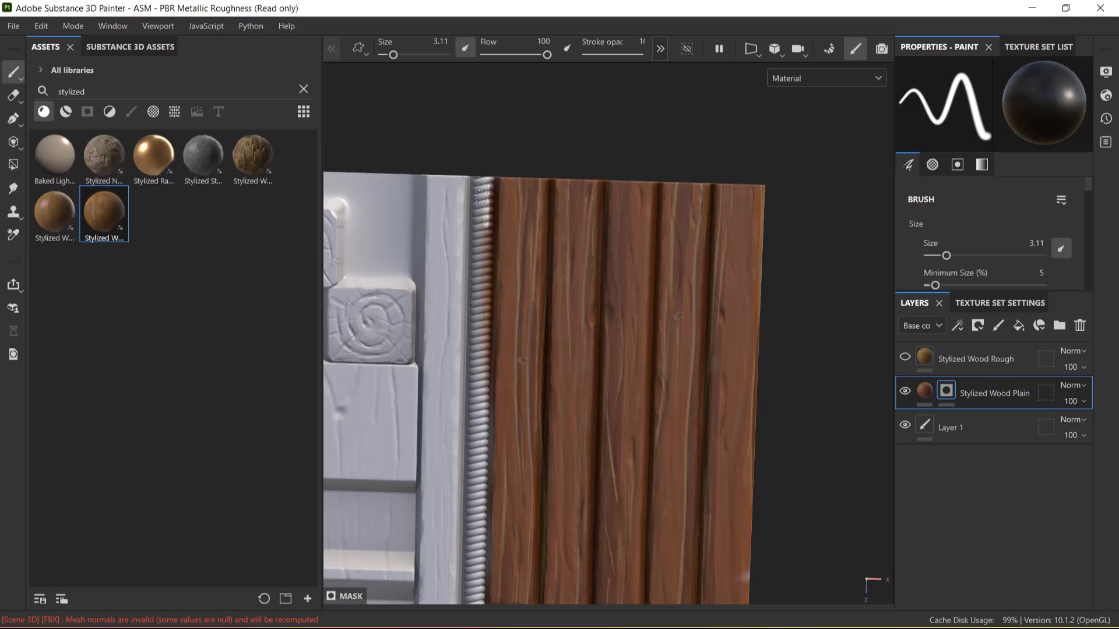
pyautogui.keyDown('ctrl'); pyautogui.moveTo(478, 218); pyautogui.dragTo(493, 218, button='right'); pyautogui.keyUp('ctrl')
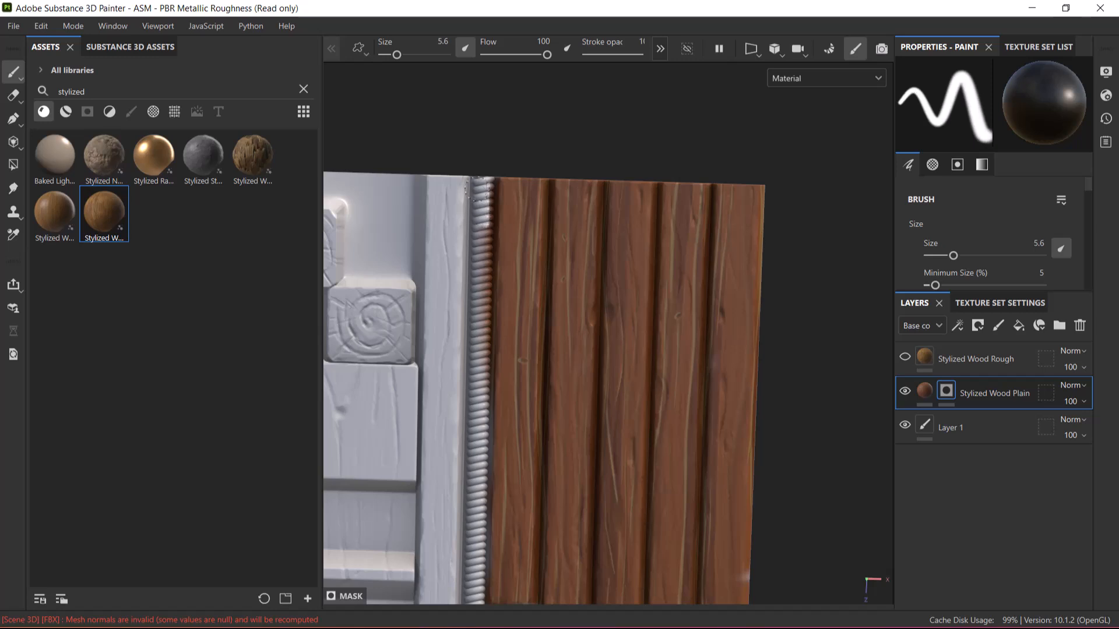
pyautogui.moveTo(478, 218); pyautogui.dragTo(478, 349)
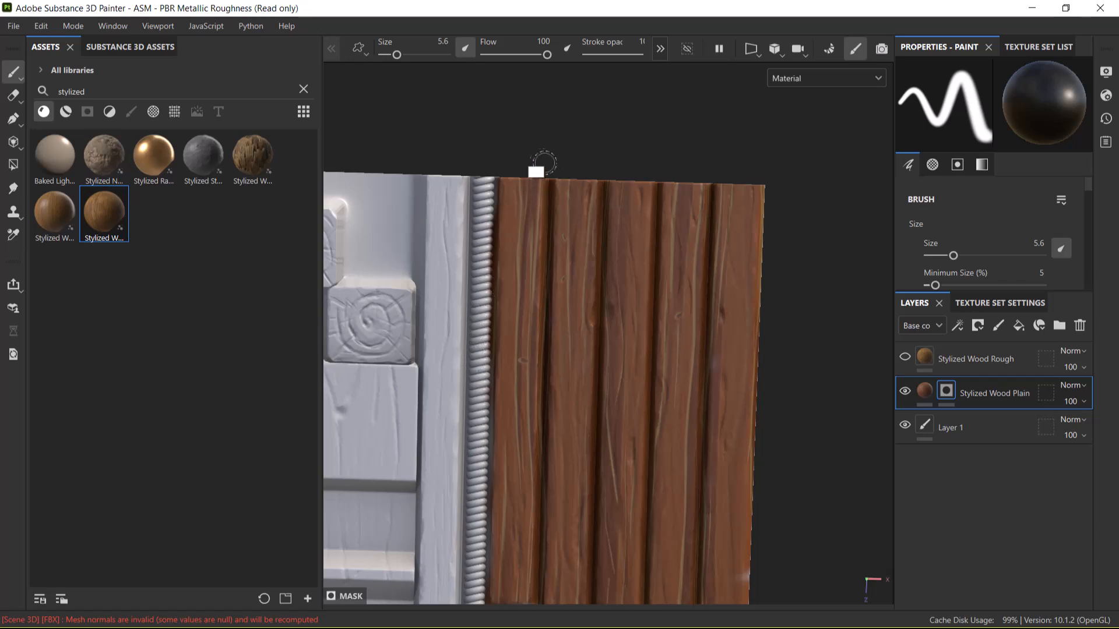
# - Refine the mask edge between the rope trim and the first plank with a 3.11 brush
pyautogui.keyDown('alt'); pyautogui.moveTo(537, 130); pyautogui.dragTo(564, 394, button='right'); pyautogui.keyUp('alt')
pyautogui.keyDown('alt'); pyautogui.moveTo(559, 263); pyautogui.dragTo(555, 372, button='middle'); pyautogui.keyUp('alt')
pyautogui.keyDown('ctrl'); pyautogui.moveTo(564, 268); pyautogui.dragTo(525, 256, button='right'); pyautogui.keyUp('ctrl')
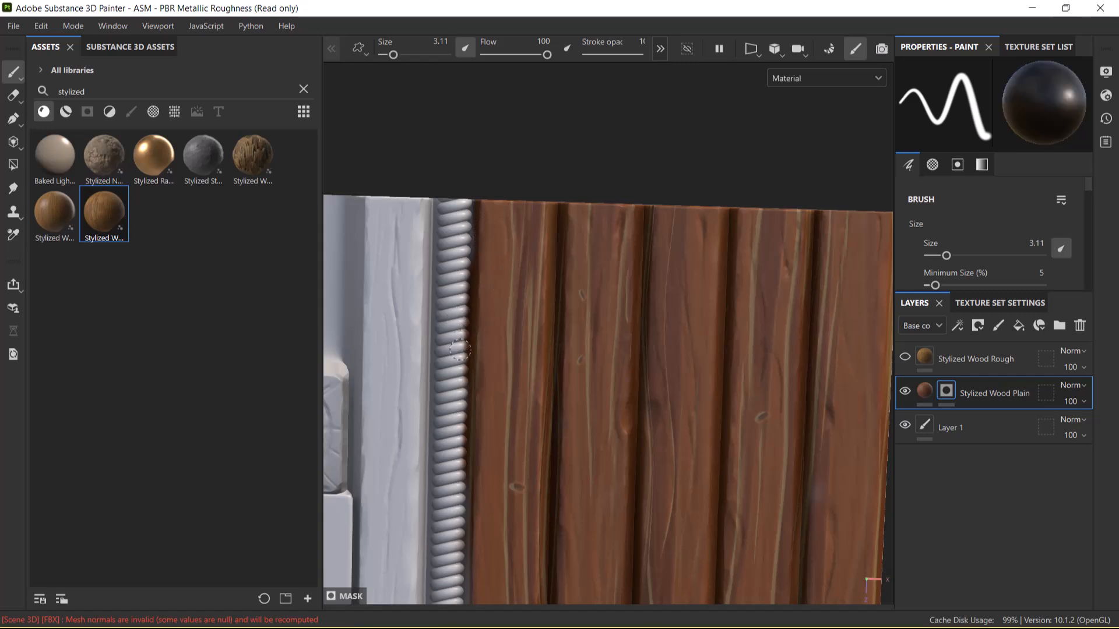
pyautogui.moveTo(458, 326)
pyautogui.mouseDown()
pyautogui.moveTo(463, 284)
pyautogui.moveTo(457, 395)
pyautogui.moveTo(456, 381)
pyautogui.mouseUp()
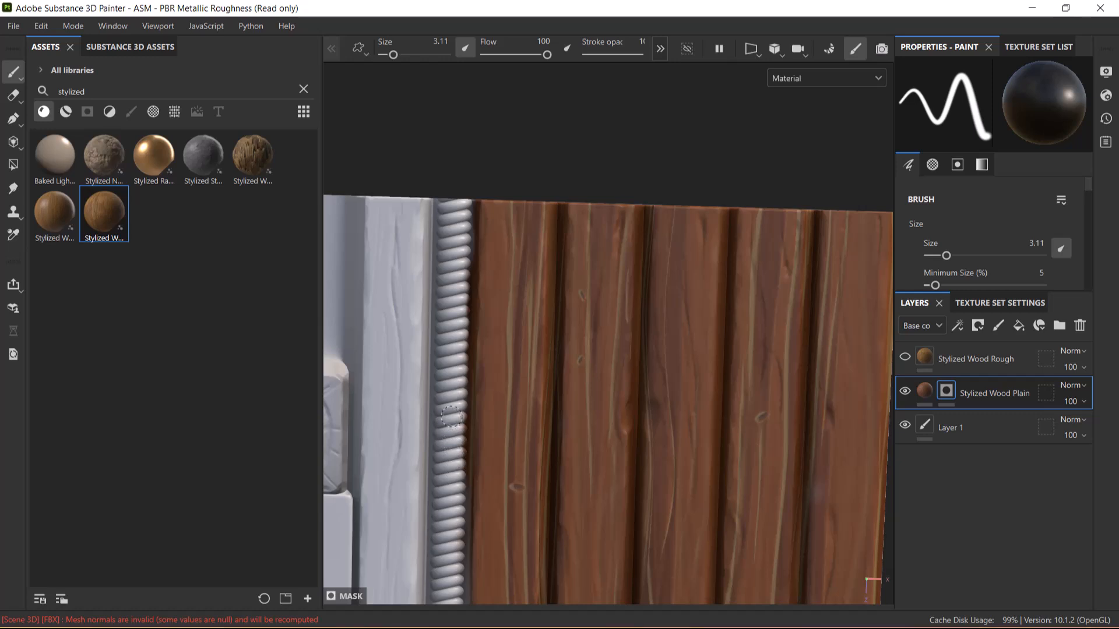
# - Duplicate the masked Stylized Wood Plain layer
pyautogui.scroll(-5, 586, 462)
pyautogui.keyDown('alt'); pyautogui.moveTo(587, 462); pyautogui.dragTo(610, 392, button='middle'); pyautogui.keyUp('alt')
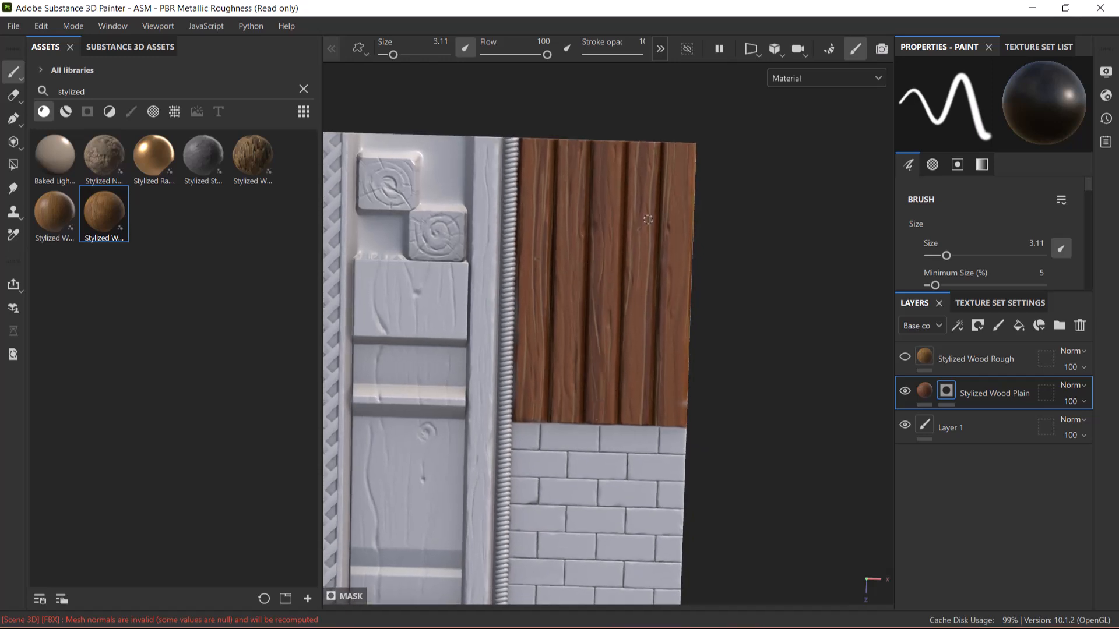
pyautogui.scroll(-2, 591, 292)
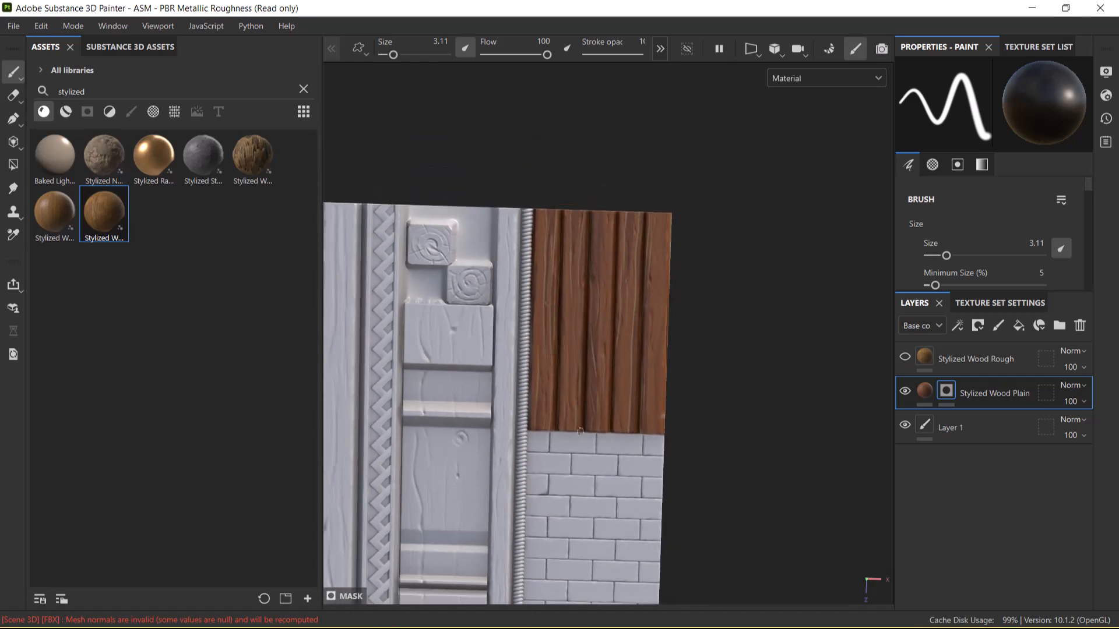
pyautogui.keyDown('alt'); pyautogui.moveTo(591, 291); pyautogui.dragTo(600, 261, button='middle'); pyautogui.keyUp('alt')
pyautogui.keyDown('alt'); pyautogui.moveTo(517, 362); pyautogui.dragTo(524, 402, button='right'); pyautogui.keyUp('alt')
pyautogui.keyDown('alt'); pyautogui.moveTo(524, 402); pyautogui.dragTo(542, 475, button='middle'); pyautogui.keyUp('alt')
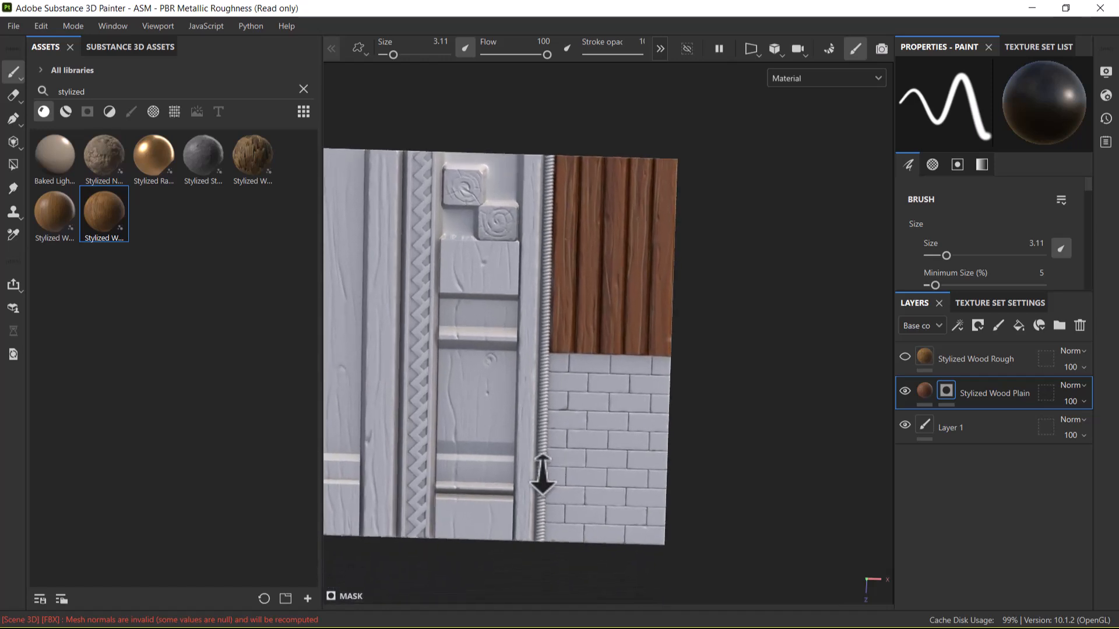
pyautogui.rightClick(1001, 392)
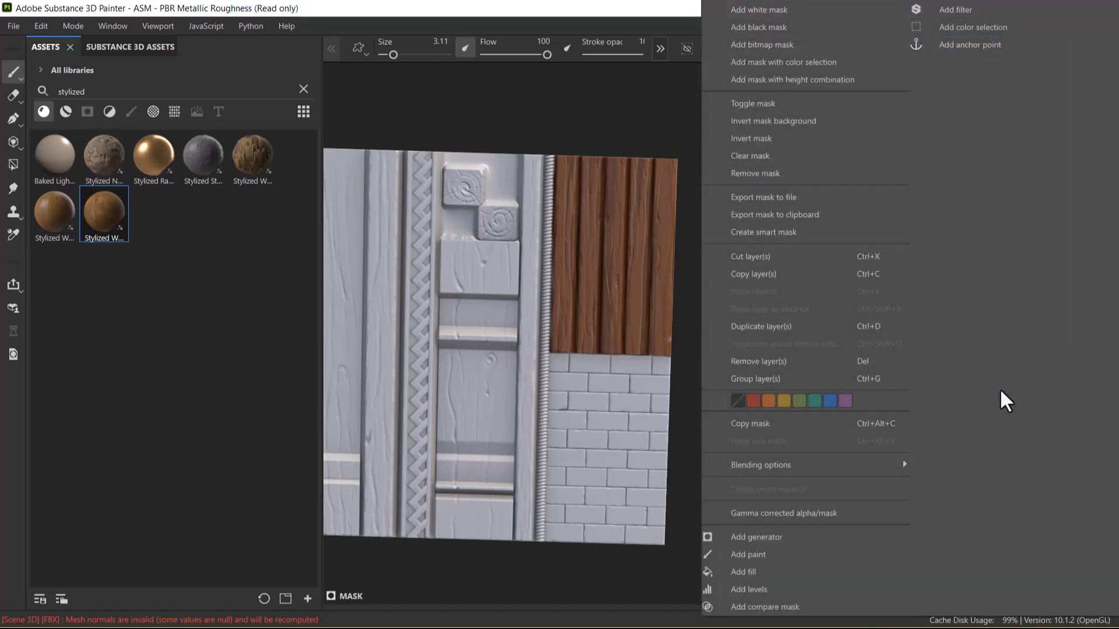
pyautogui.click(825, 325)
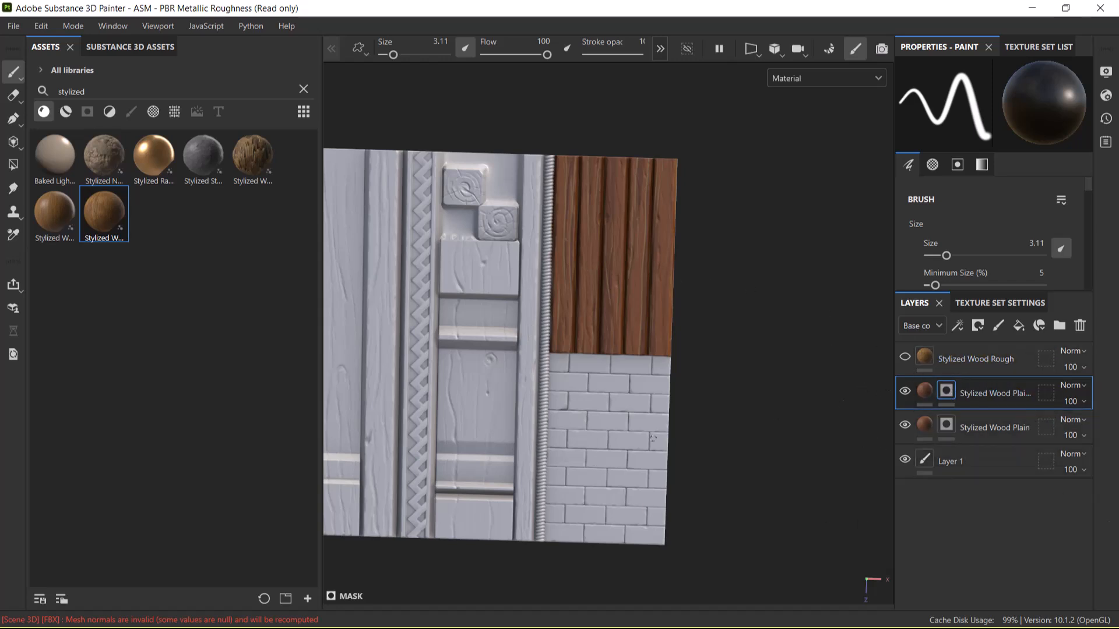
# - Bring up the reference image beside the trim sheet and delete the hidden Stylized Wood Rough layer
pyautogui.press('super')
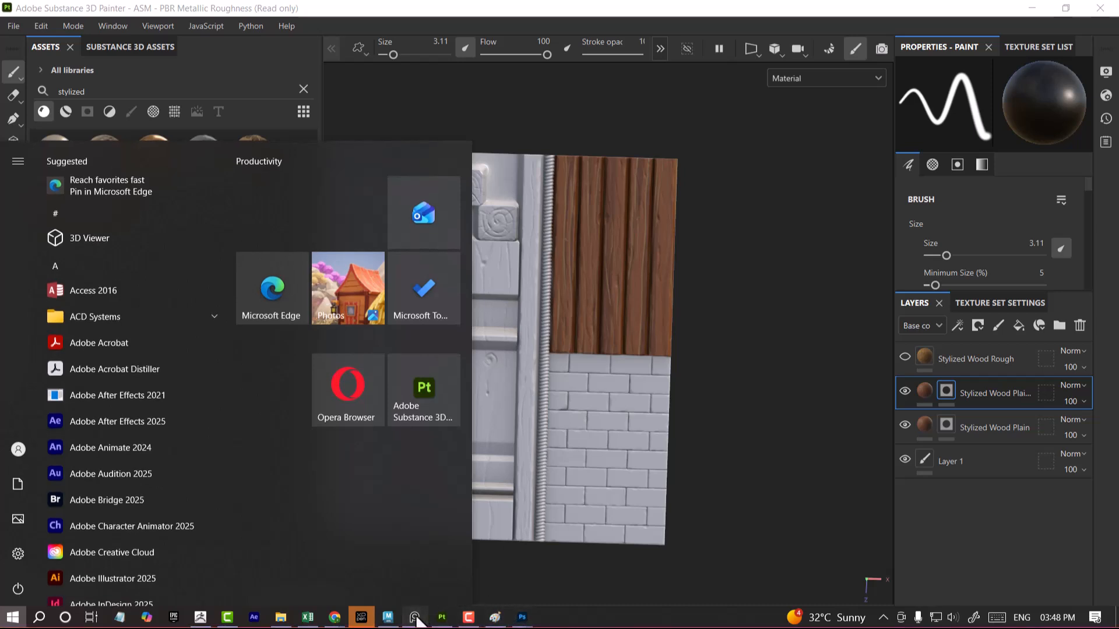
pyautogui.click(417, 618)
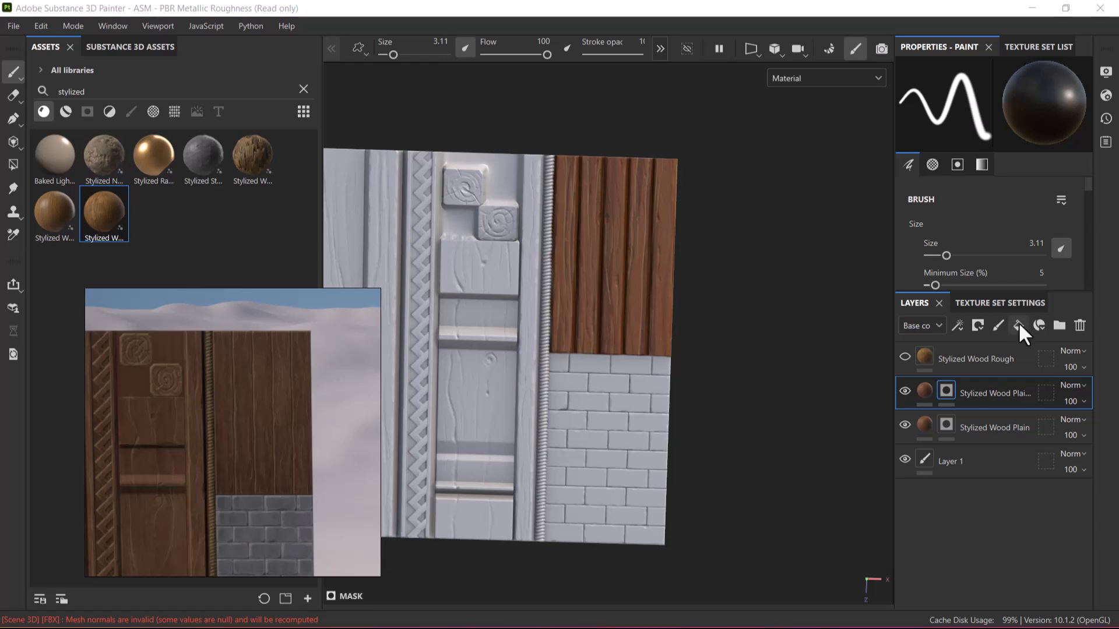
pyautogui.click(985, 364)
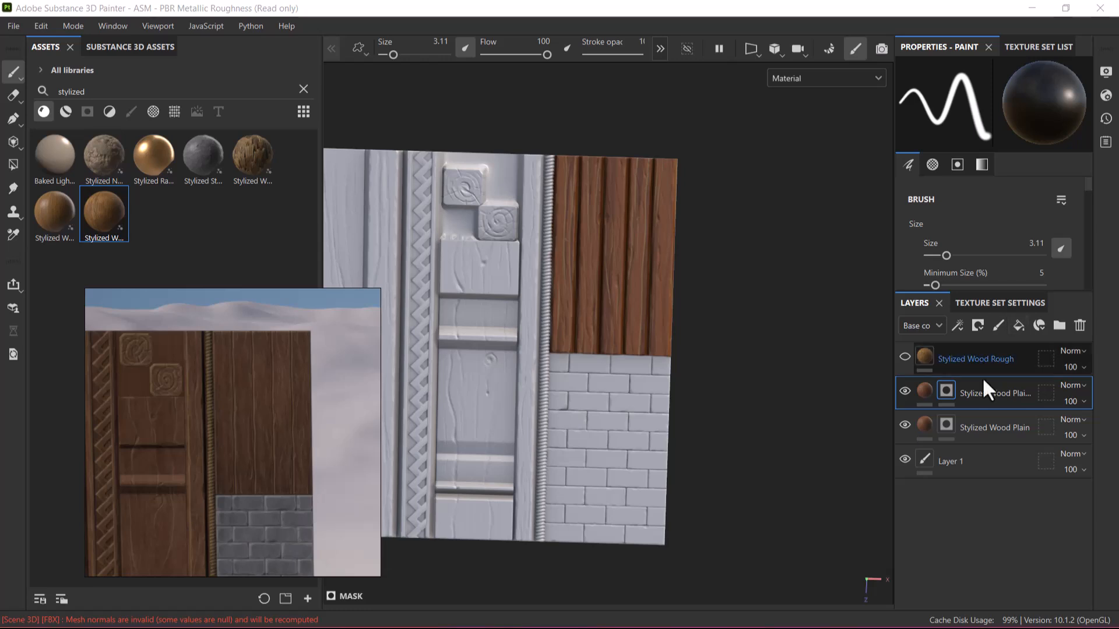
pyautogui.click(1079, 326)
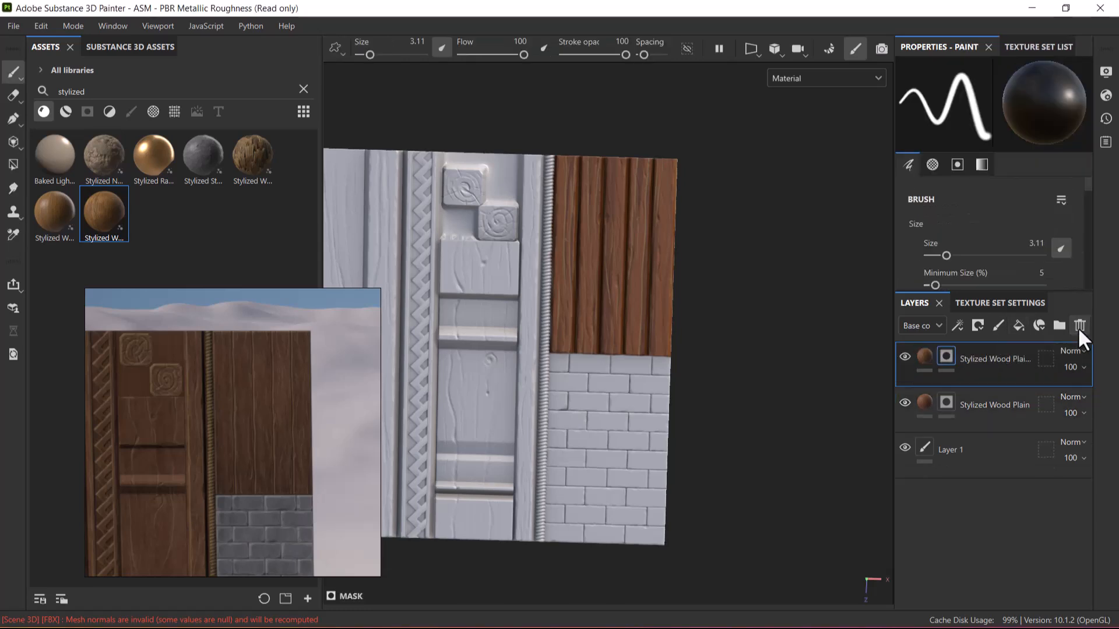
# - Add a fill layer above the wood layers and sample its base color from the rope trim in the reference image
pyautogui.click(1018, 326)
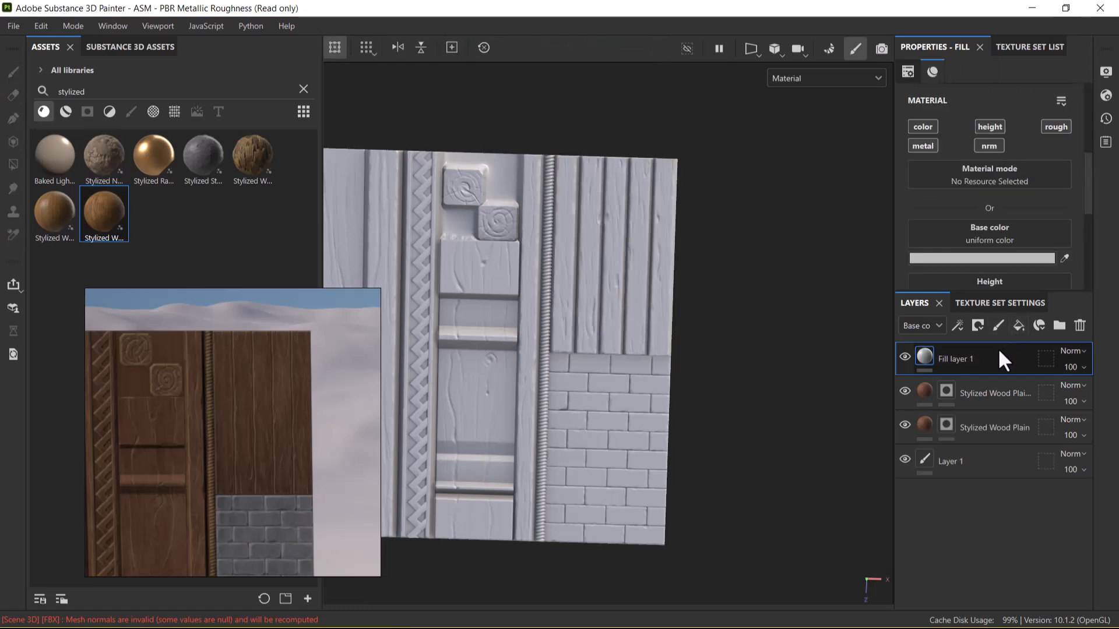
pyautogui.click(1064, 259)
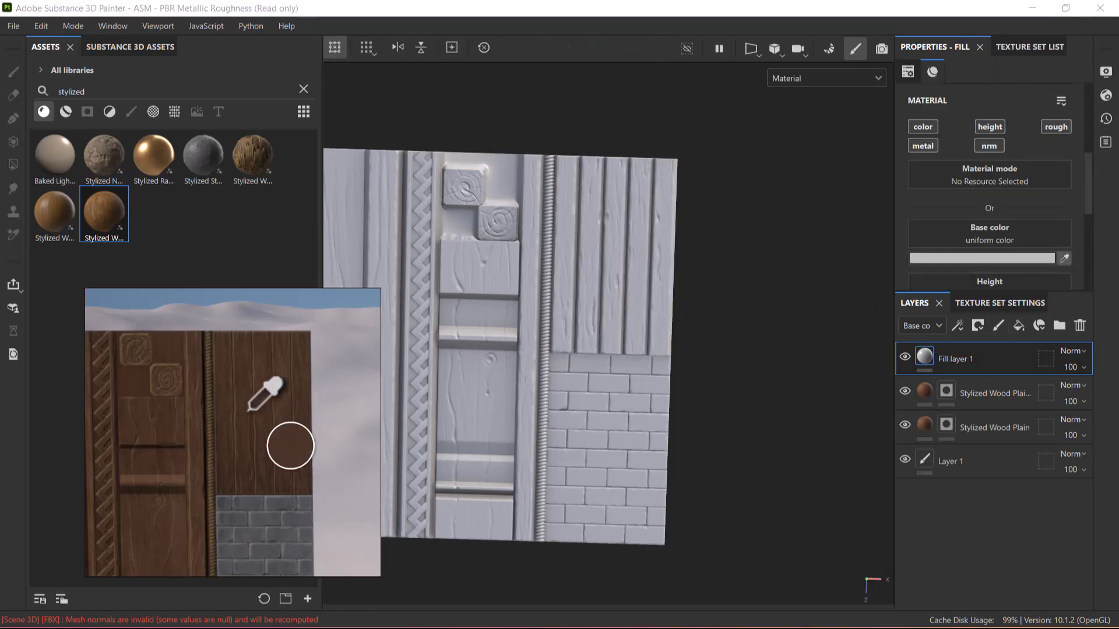
pyautogui.click(214, 391)
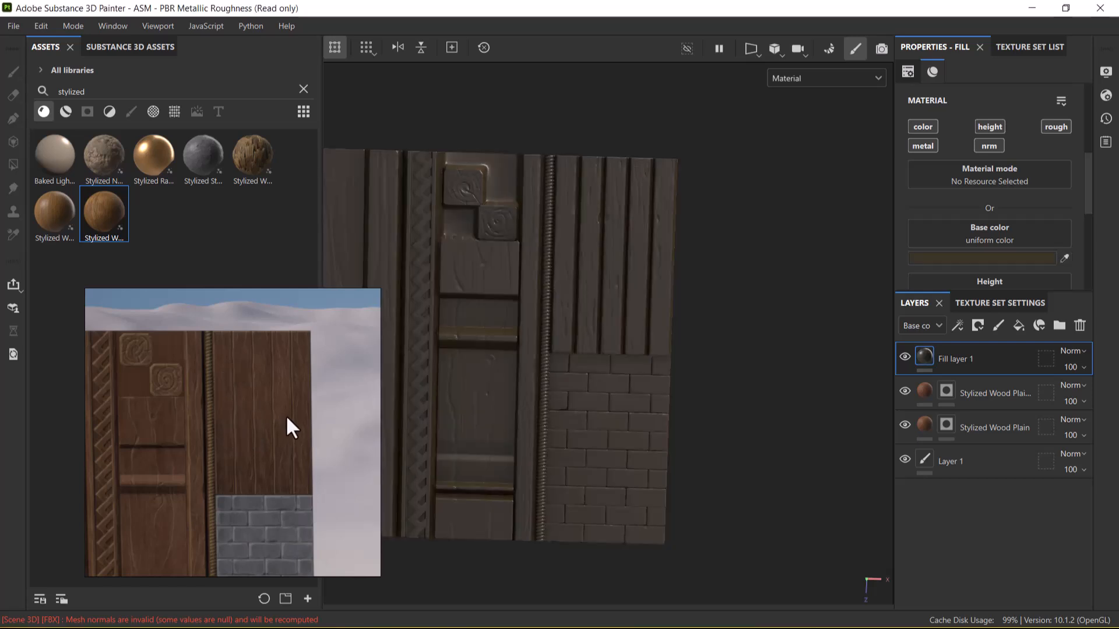
# - Restrict the fill layer to the color channel and resample its base color from a close-up of the reference rope
pyautogui.scroll(6, 229, 415)
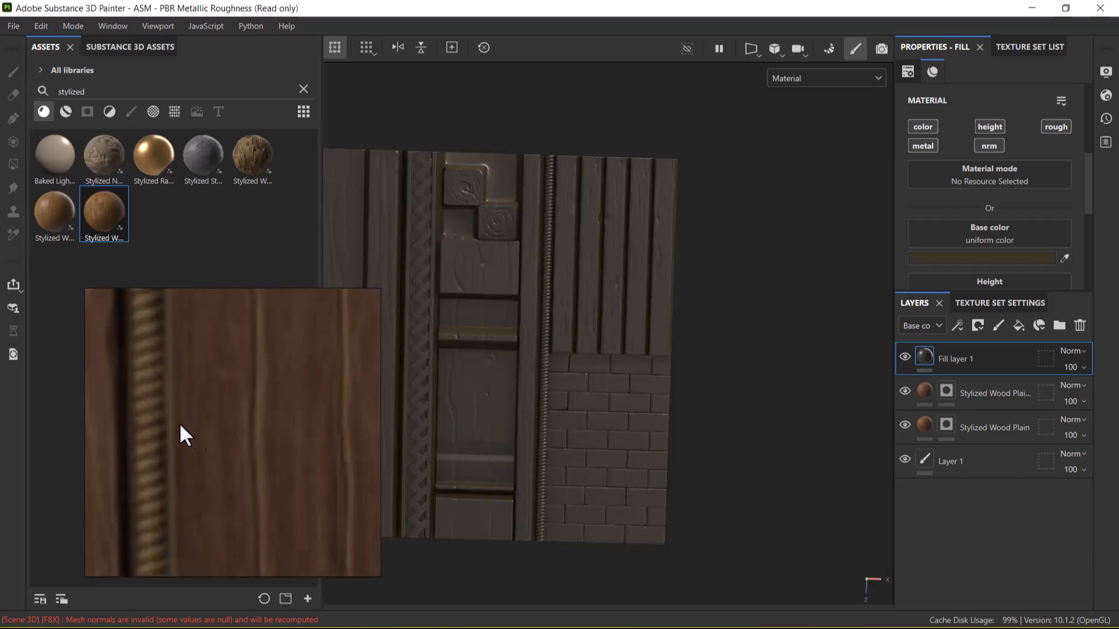
pyautogui.moveTo(185, 429); pyautogui.dragTo(251, 431, button='middle')
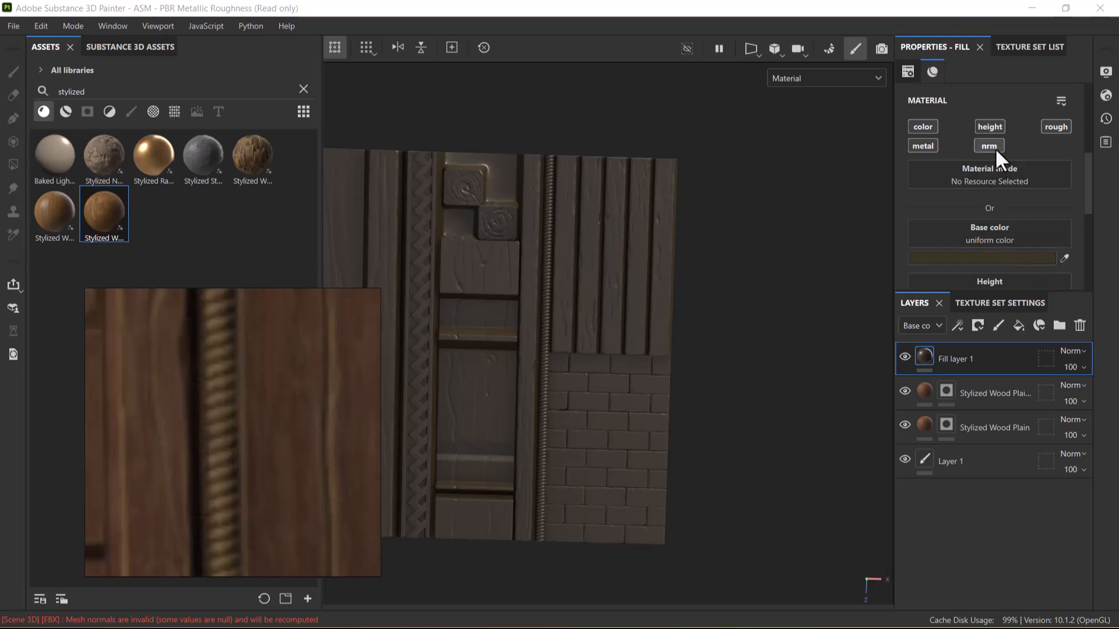
pyautogui.click(995, 125)
pyautogui.click(1056, 127)
pyautogui.click(922, 146)
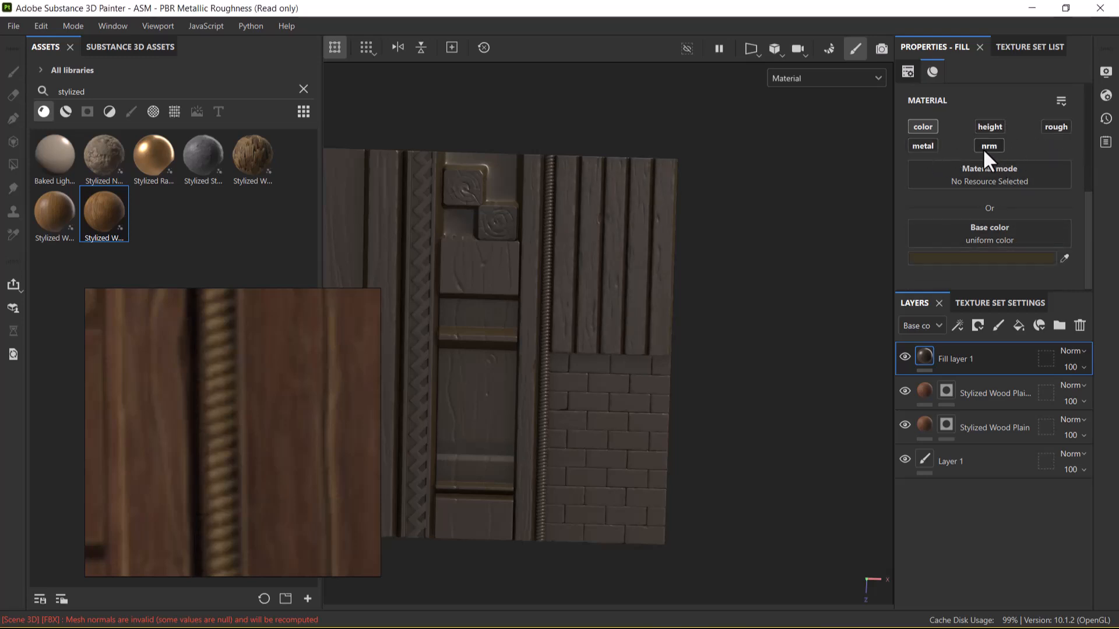
pyautogui.click(1064, 257)
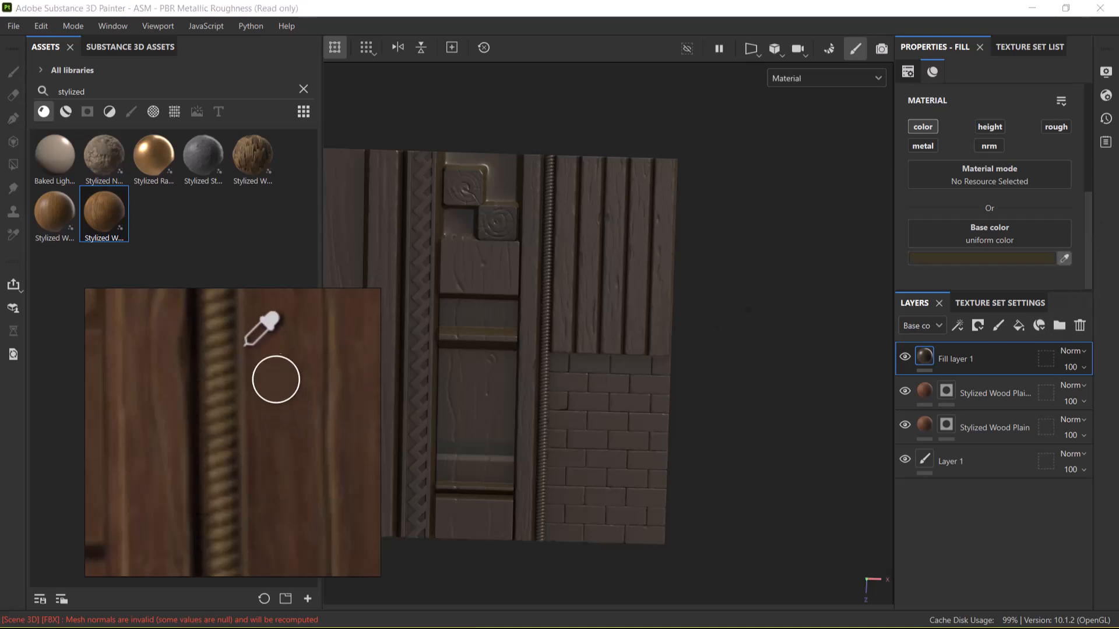
pyautogui.click(218, 322)
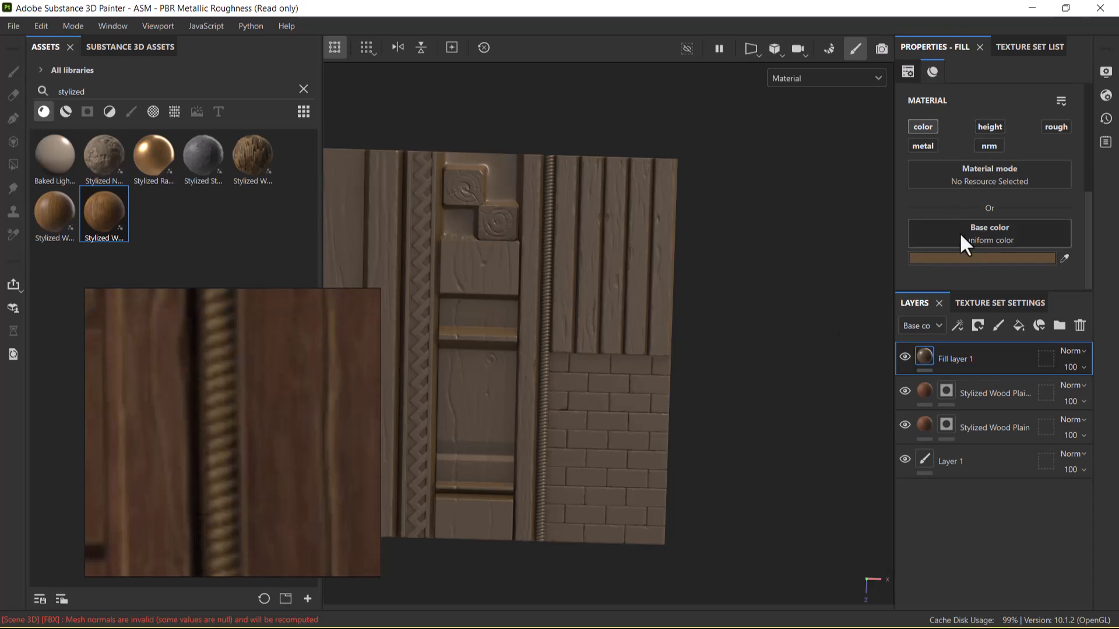
# - Try enabling the fill layer's roughness channel and hiding the two Stylized Wood Plain layers beneath it
pyautogui.scroll(3, 959, 231)
pyautogui.scroll(3, 988, 252)
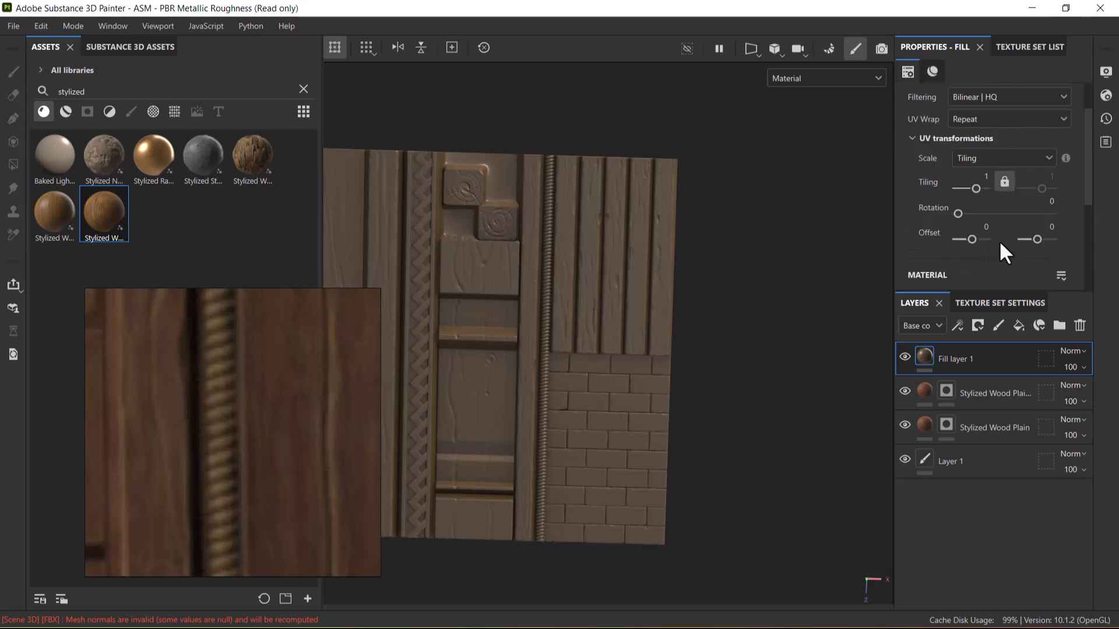
pyautogui.scroll(-4, 999, 240)
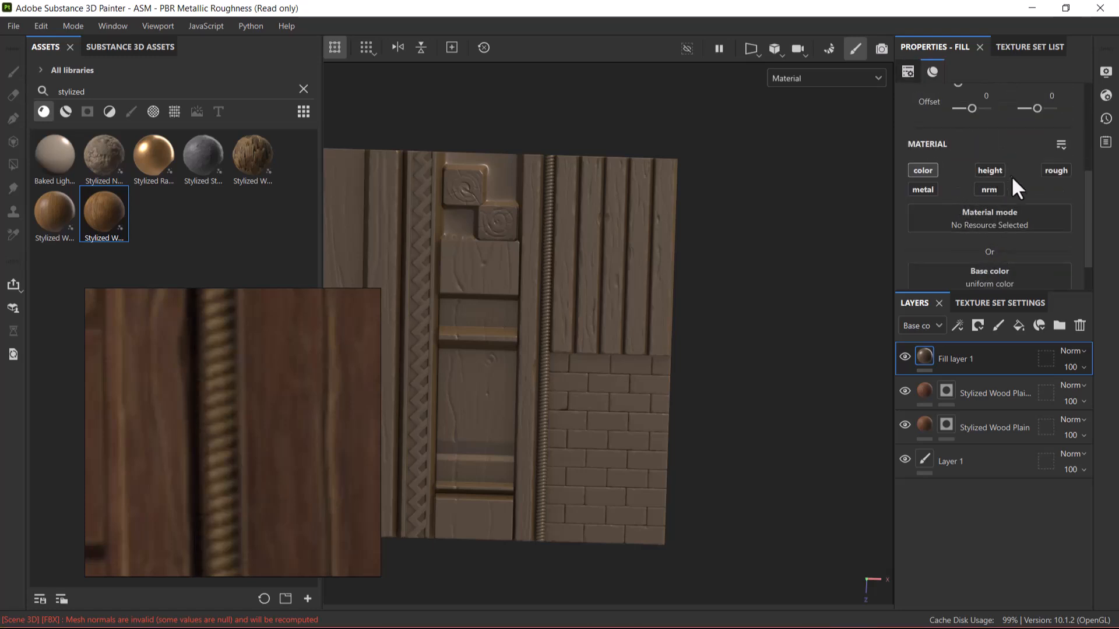
pyautogui.click(1055, 171)
pyautogui.click(905, 391)
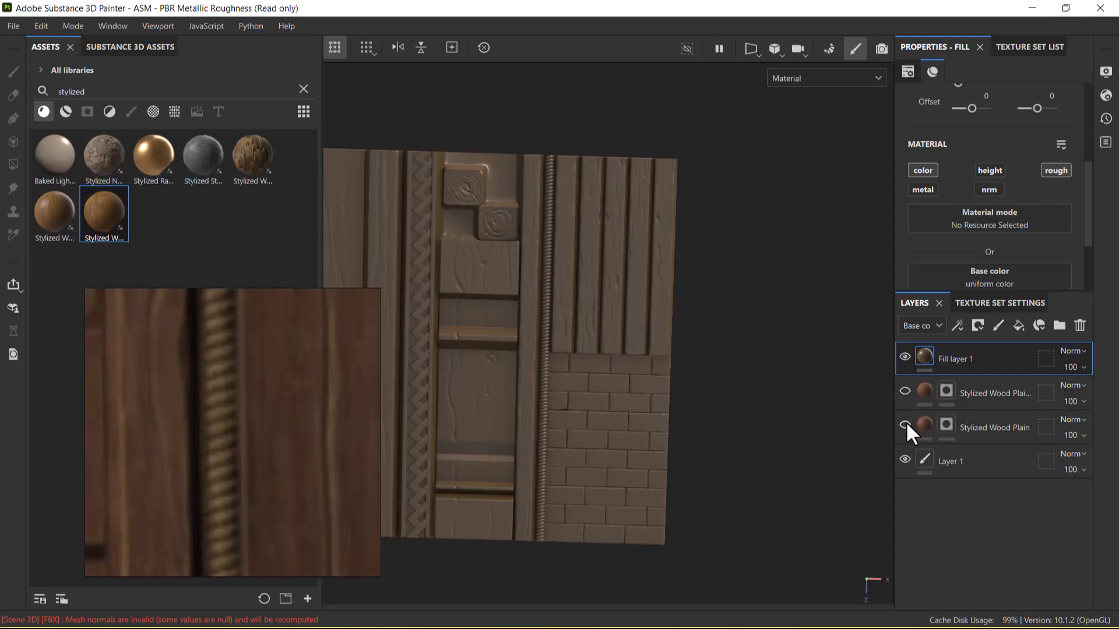
pyautogui.click(907, 426)
pyautogui.click(906, 390)
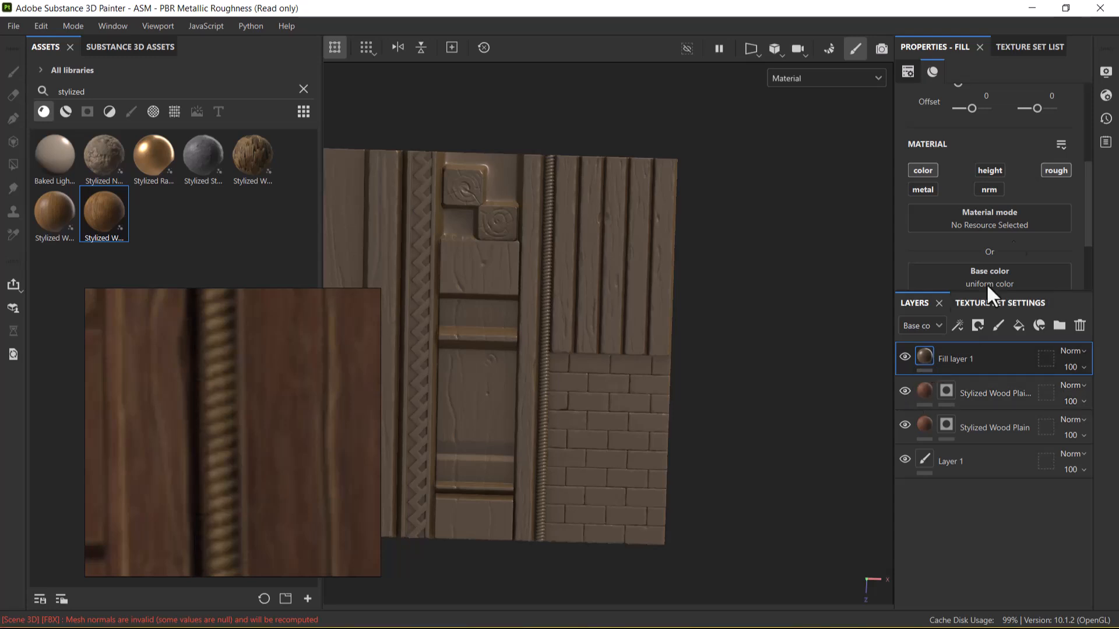
# - Enable the fill layer's roughness channel and set the roughness to 0.6042
pyautogui.scroll(-1, 981, 225)
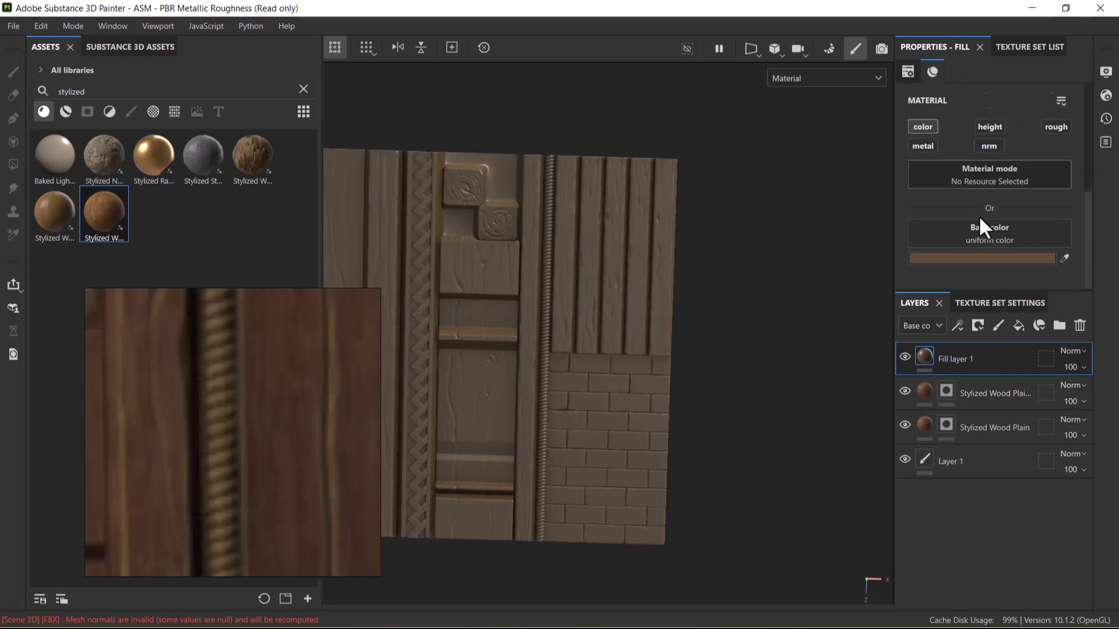
pyautogui.click(1055, 128)
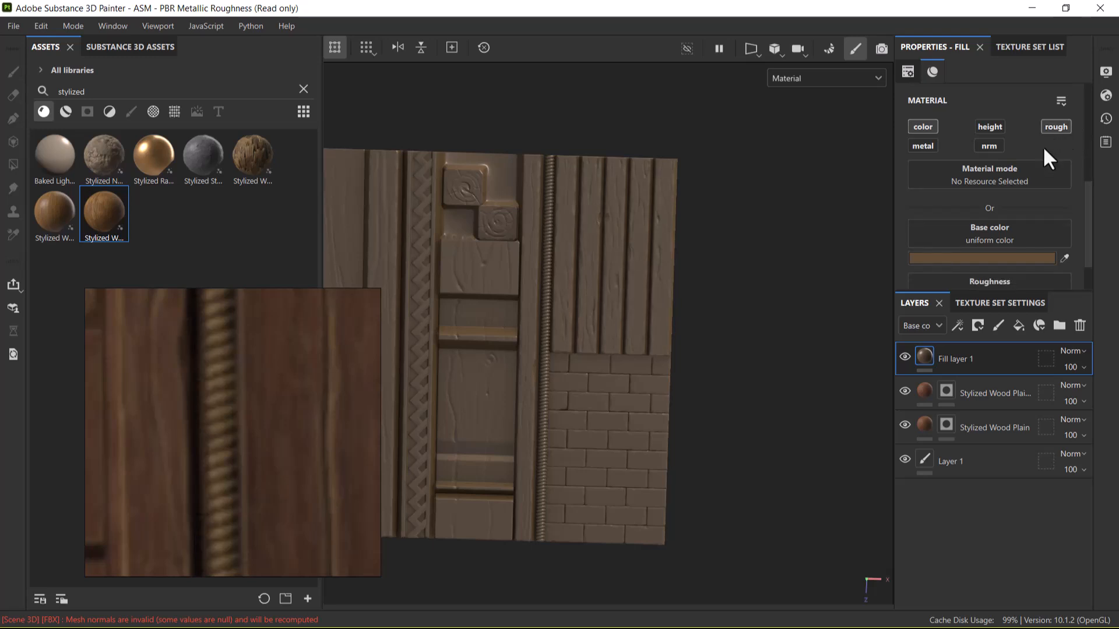
pyautogui.scroll(-1, 1000, 239)
pyautogui.moveTo(953, 273); pyautogui.dragTo(994, 273)
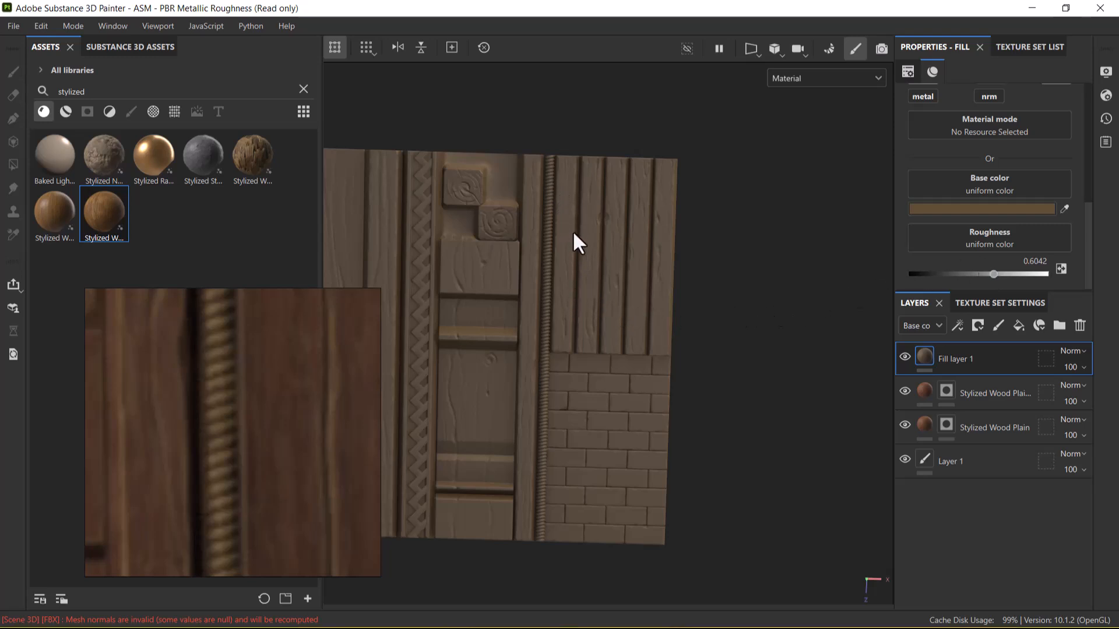
pyautogui.moveTo(759, 357)
pyautogui.keyDown('alt'); pyautogui.mouseDown()
pyautogui.moveTo(752, 353)
pyautogui.moveTo(758, 360)
pyautogui.mouseUp(); pyautogui.keyUp('alt')
pyautogui.keyDown('alt'); pyautogui.moveTo(739, 324); pyautogui.dragTo(744, 349, button='right'); pyautogui.keyUp('alt')
pyautogui.keyDown('alt'); pyautogui.moveTo(743, 348); pyautogui.dragTo(751, 344, button='middle'); pyautogui.keyUp('alt')
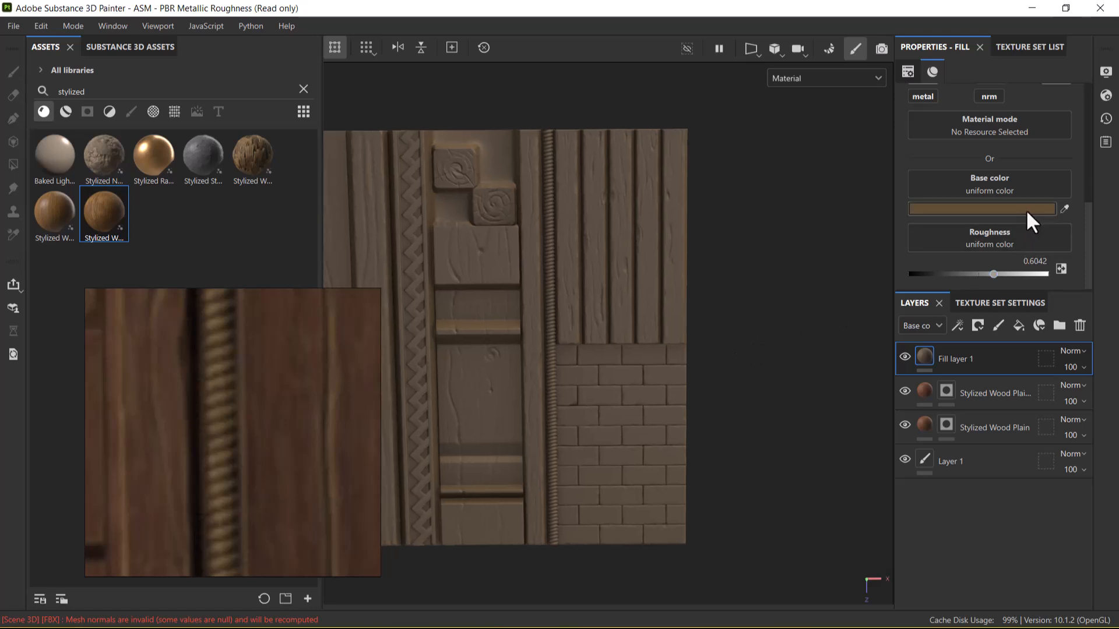
# - Add a layer group named Rope, move the fill layer into it, and check its effect by toggling the group's visibility
pyautogui.click(1058, 325)
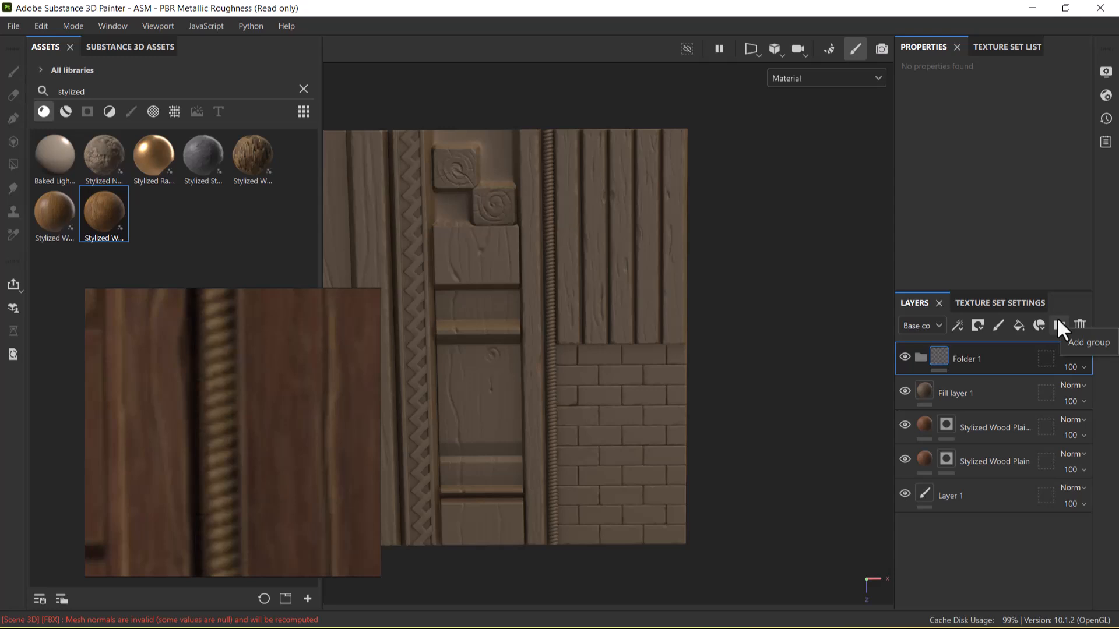
pyautogui.doubleClick(970, 359)
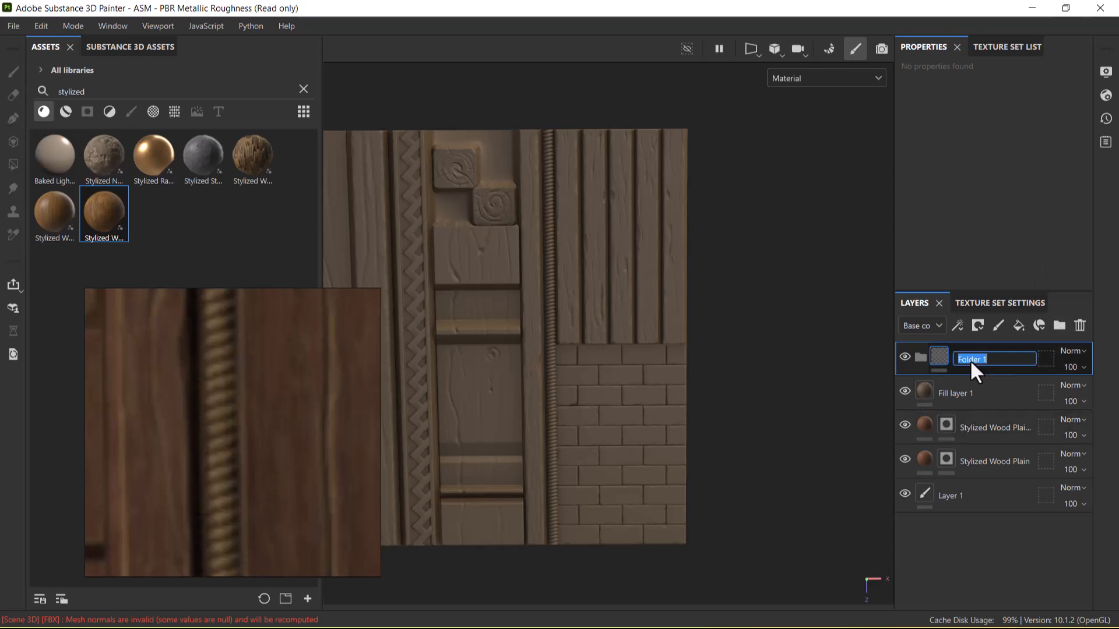
pyautogui.write('Rope')
pyautogui.press('Return')
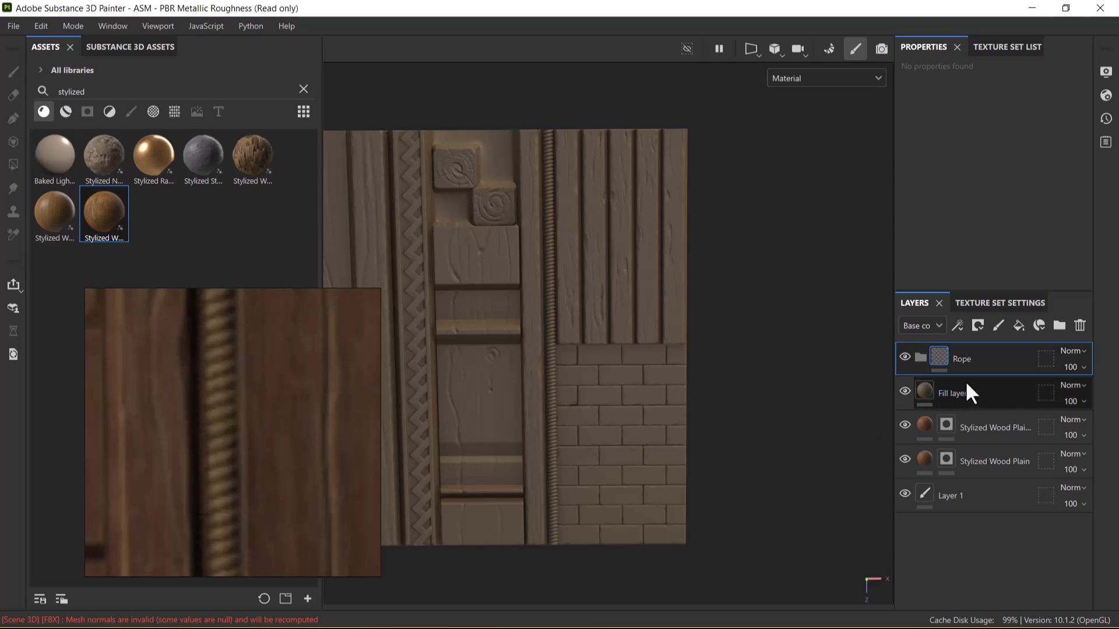
pyautogui.moveTo(964, 399); pyautogui.dragTo(922, 361)
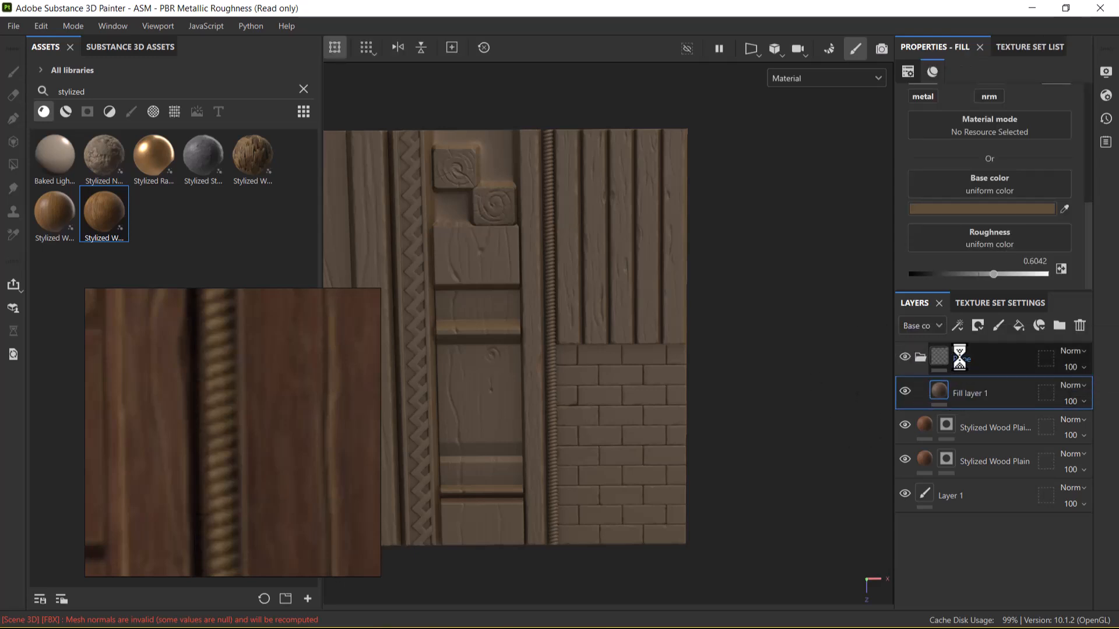
pyautogui.click(920, 358)
pyautogui.click(905, 356)
pyautogui.click(904, 357)
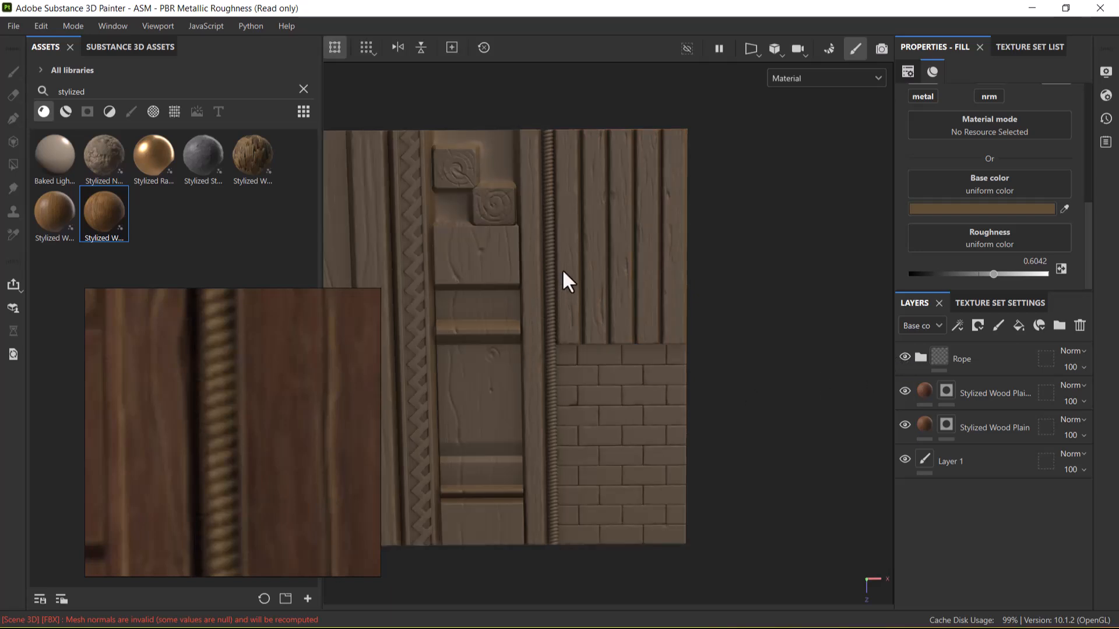
pyautogui.click(921, 358)
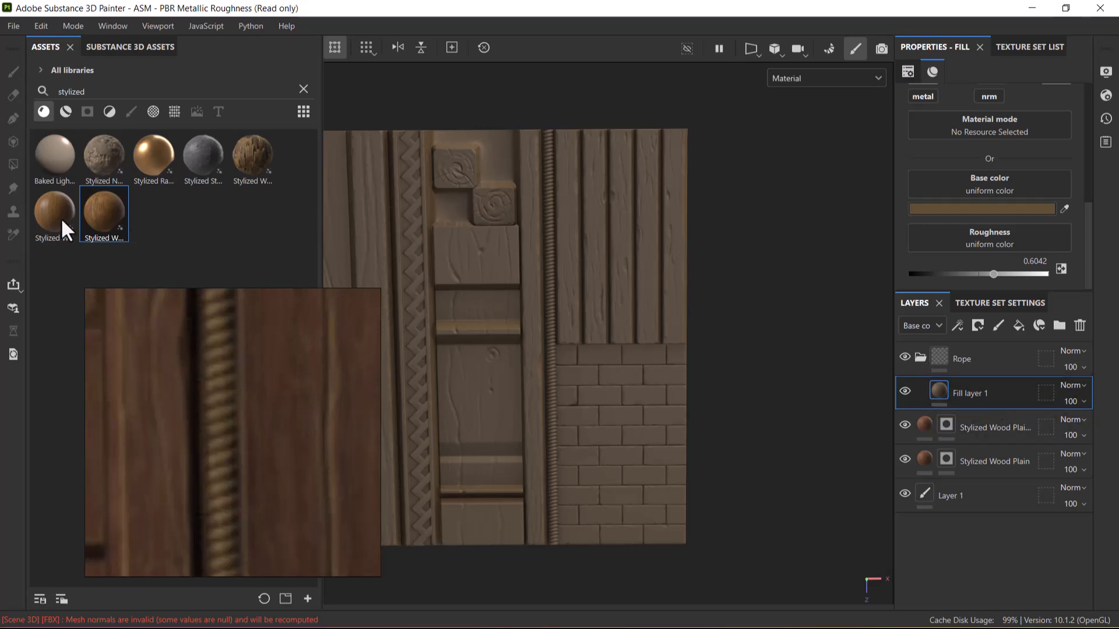
# - Search the smart masks for "dus" and try adding Edges Dusty above Fill layer 1 in the Rope group
pyautogui.click(302, 86)
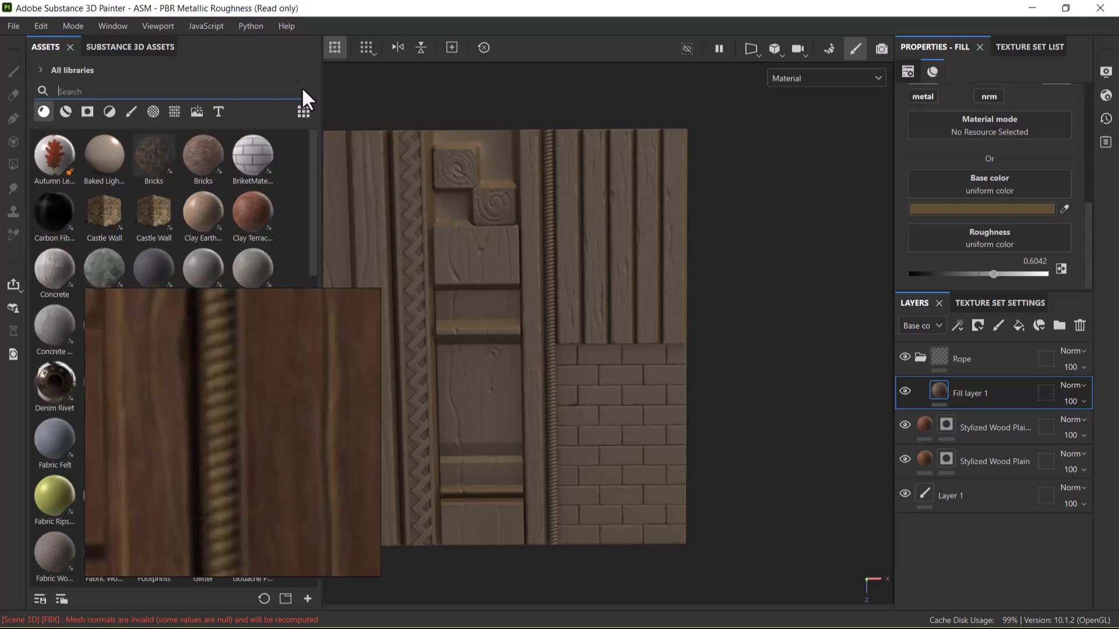
pyautogui.click(85, 111)
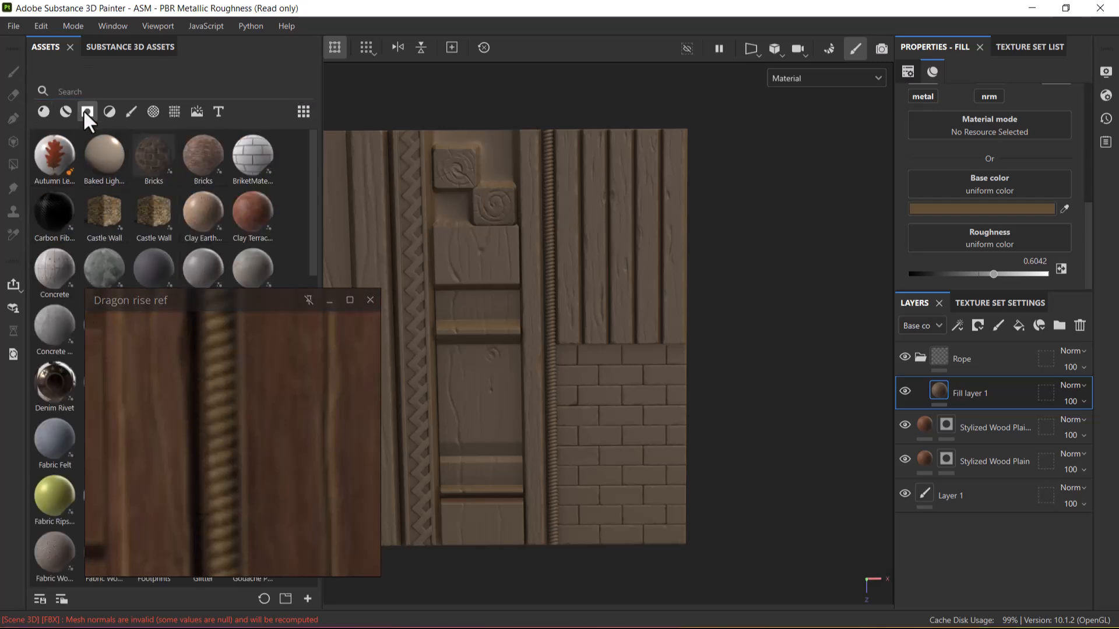
pyautogui.click(320, 298)
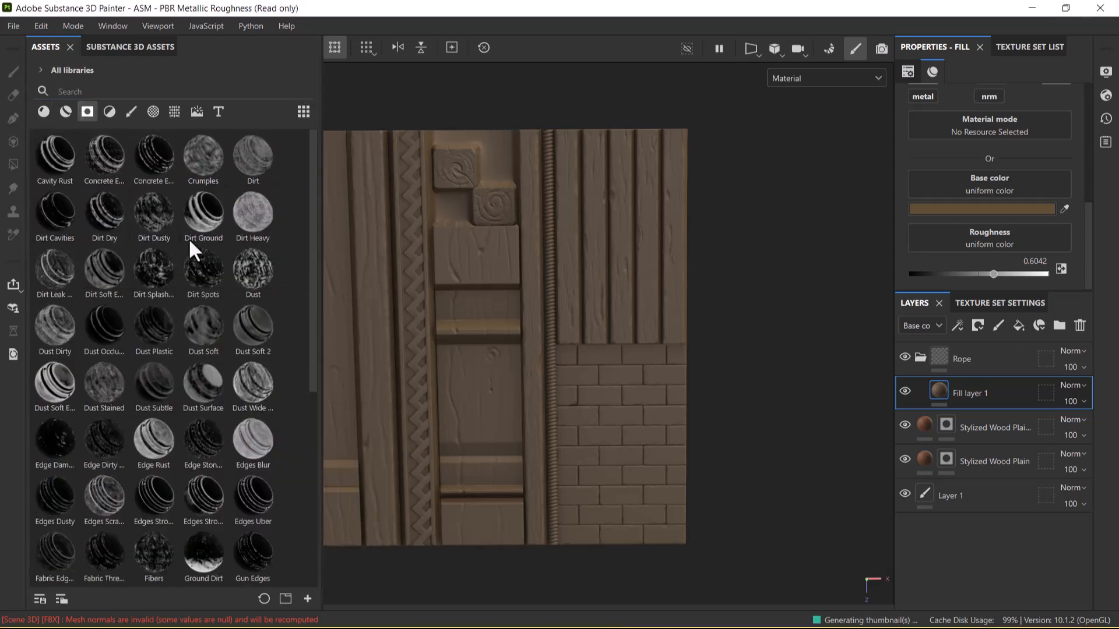
pyautogui.click(105, 92)
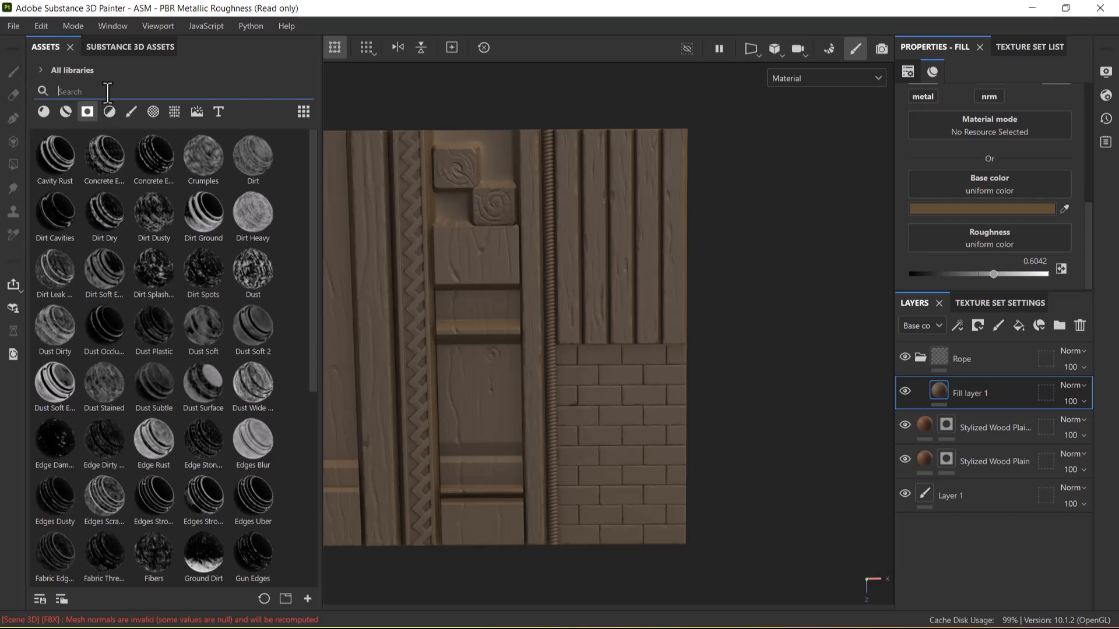
pyautogui.write('ao')
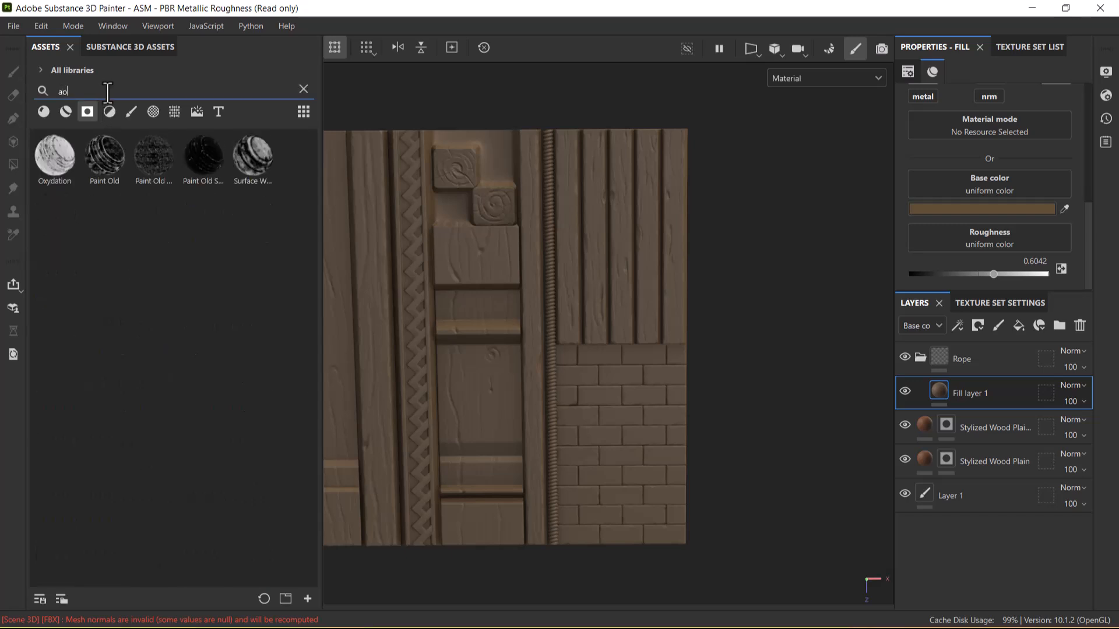
pyautogui.press('BackSpace')
pyautogui.press('BackSpace')
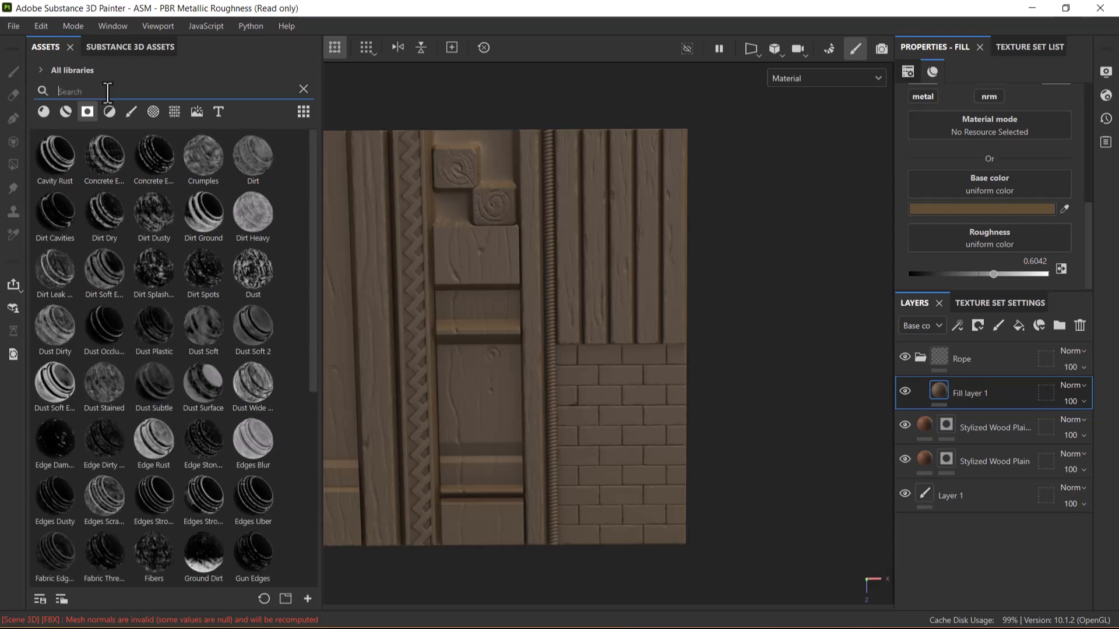
pyautogui.write('dus')
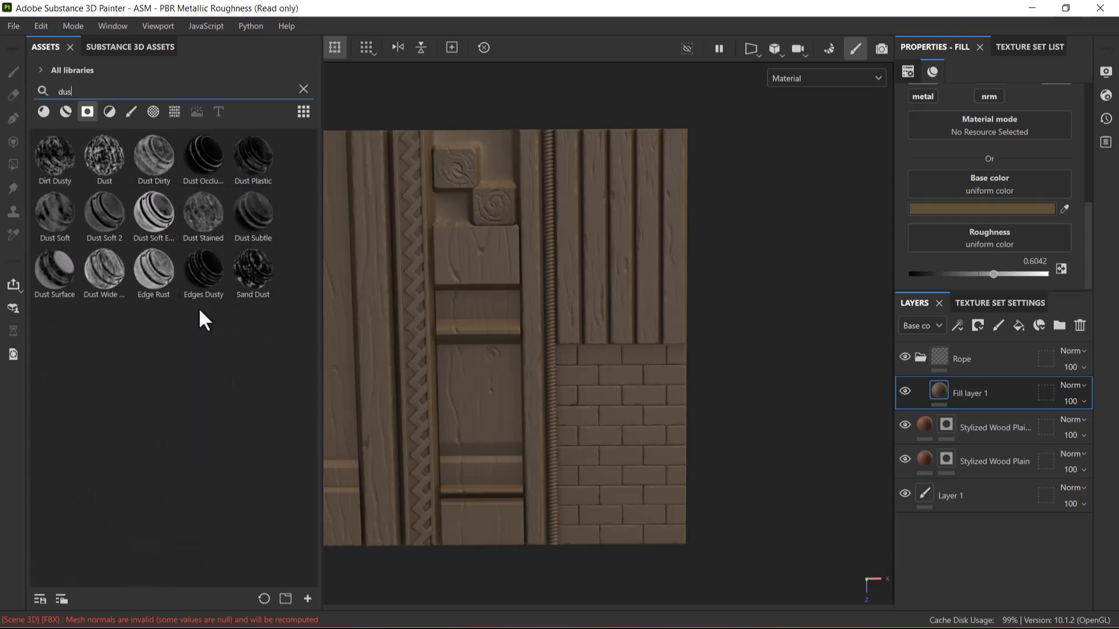
pyautogui.moveTo(203, 286); pyautogui.dragTo(982, 387)
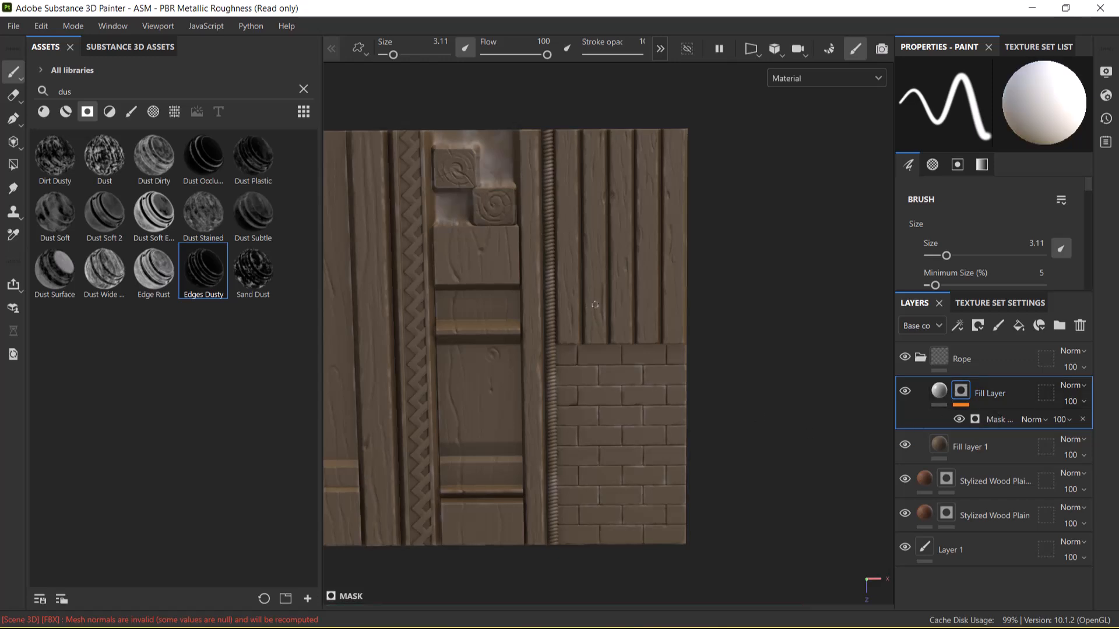
pyautogui.hotkey('ctrl', 'z')
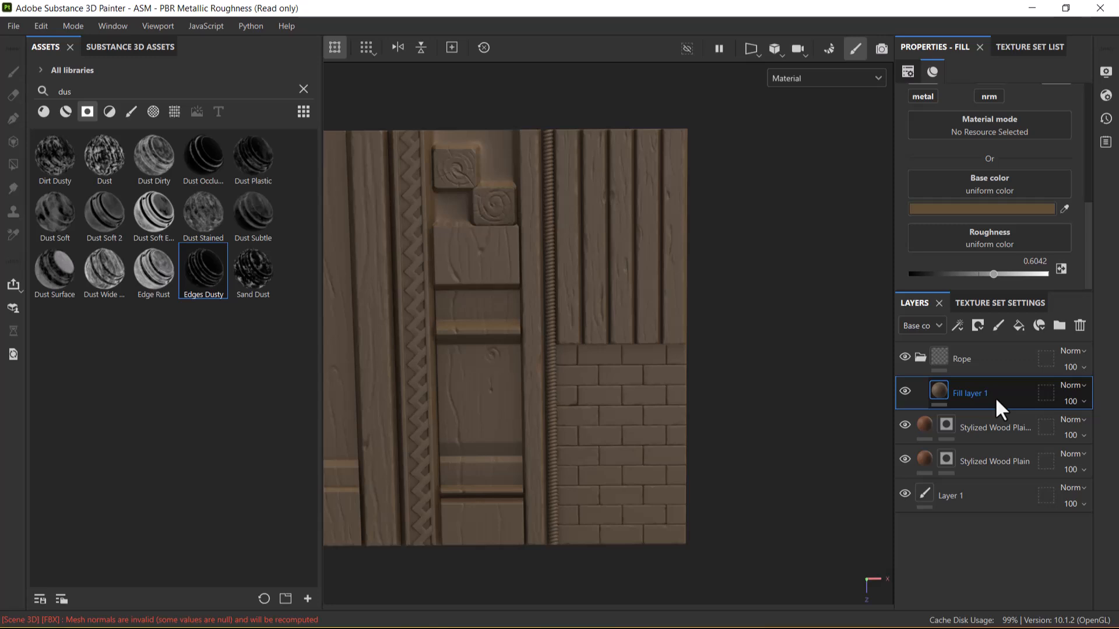
# - Duplicate Fill layer 1 in the Rope group and darken the copy's base color to 3D3223
pyautogui.hotkey('ctrl', 'd')
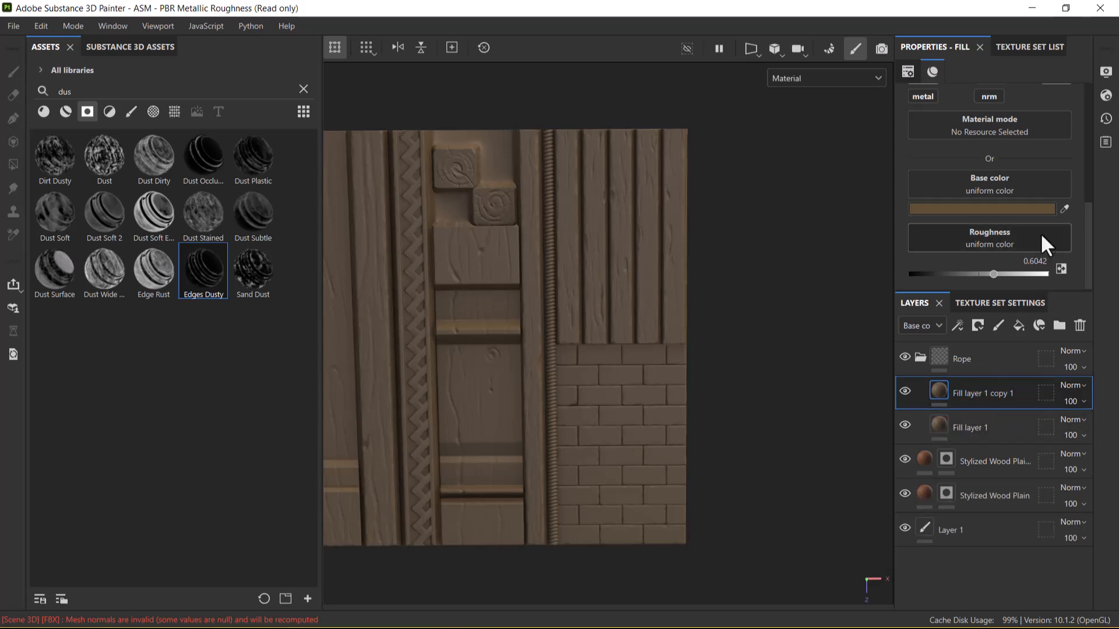
pyautogui.click(1035, 211)
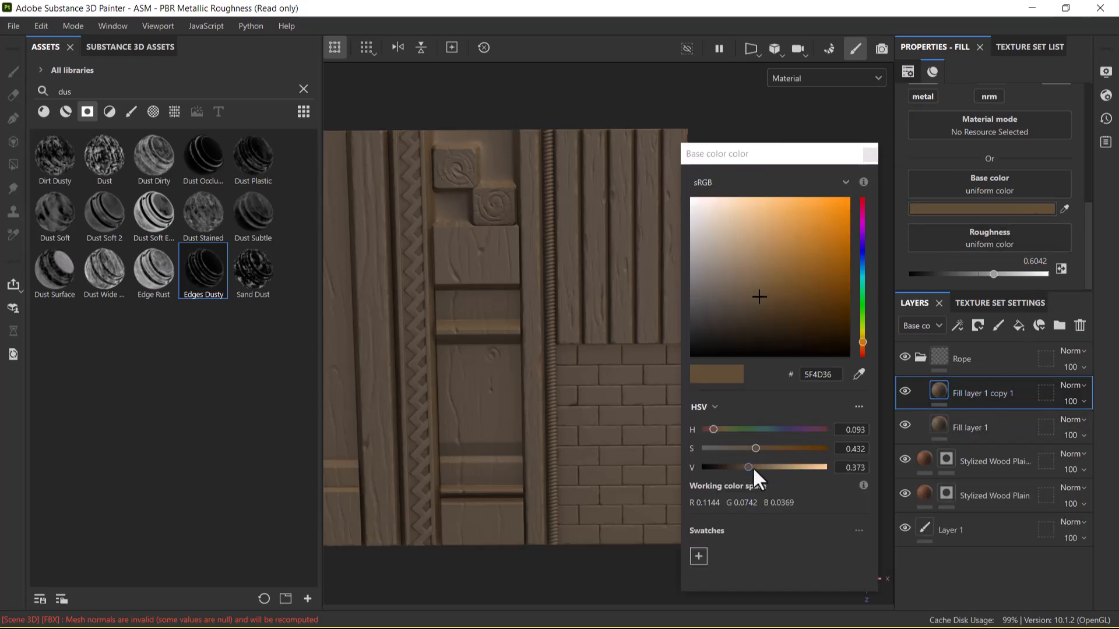
pyautogui.moveTo(752, 466); pyautogui.dragTo(730, 466)
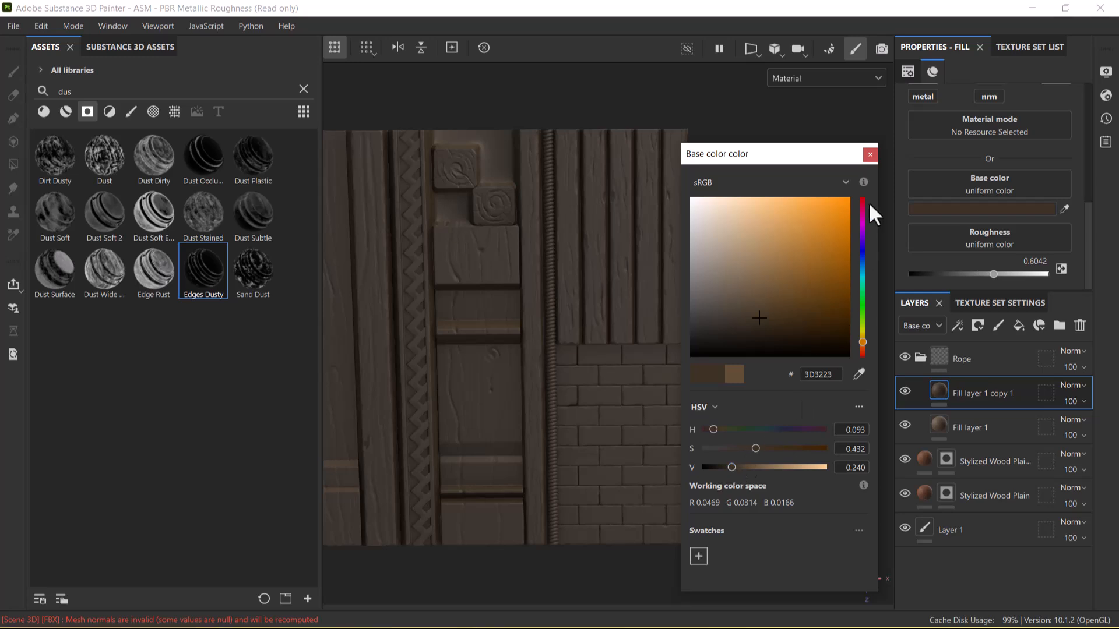
pyautogui.click(869, 155)
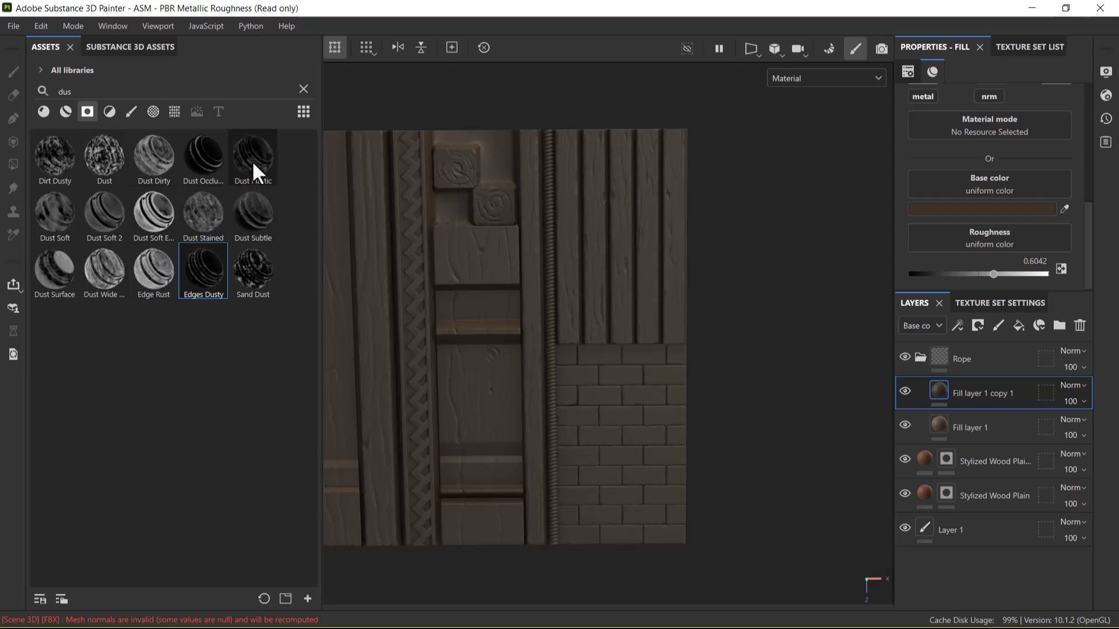
# - Place the Dust Occlusion smart mask on a new fill layer between Fill layer 1 and its copy, and hide the copy
pyautogui.moveTo(199, 156); pyautogui.dragTo(992, 392)
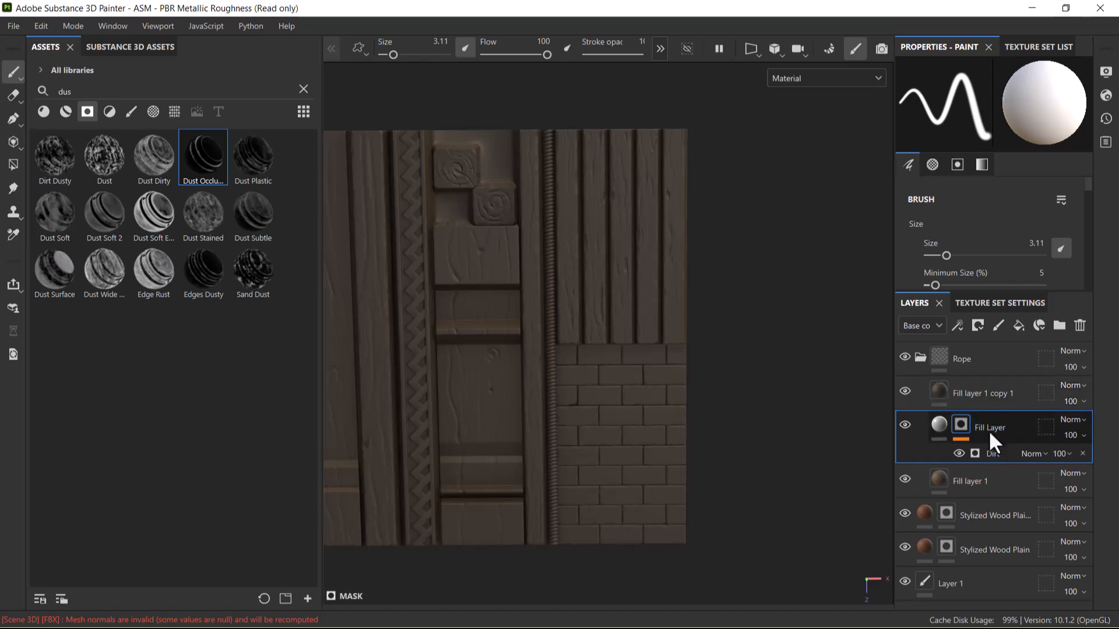
pyautogui.click(905, 391)
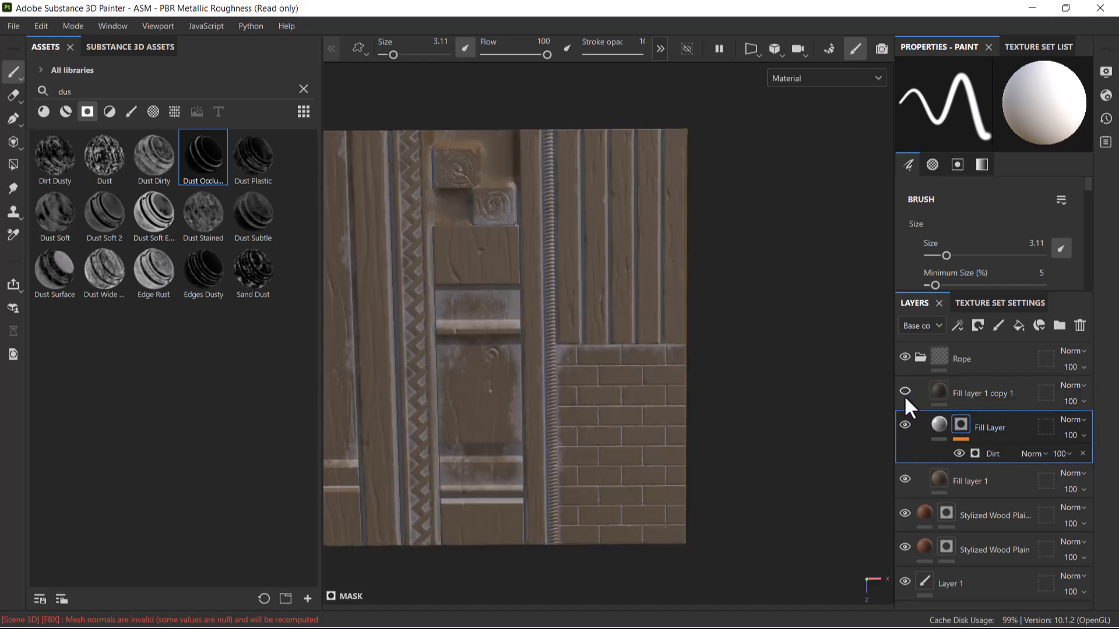
pyautogui.click(984, 402)
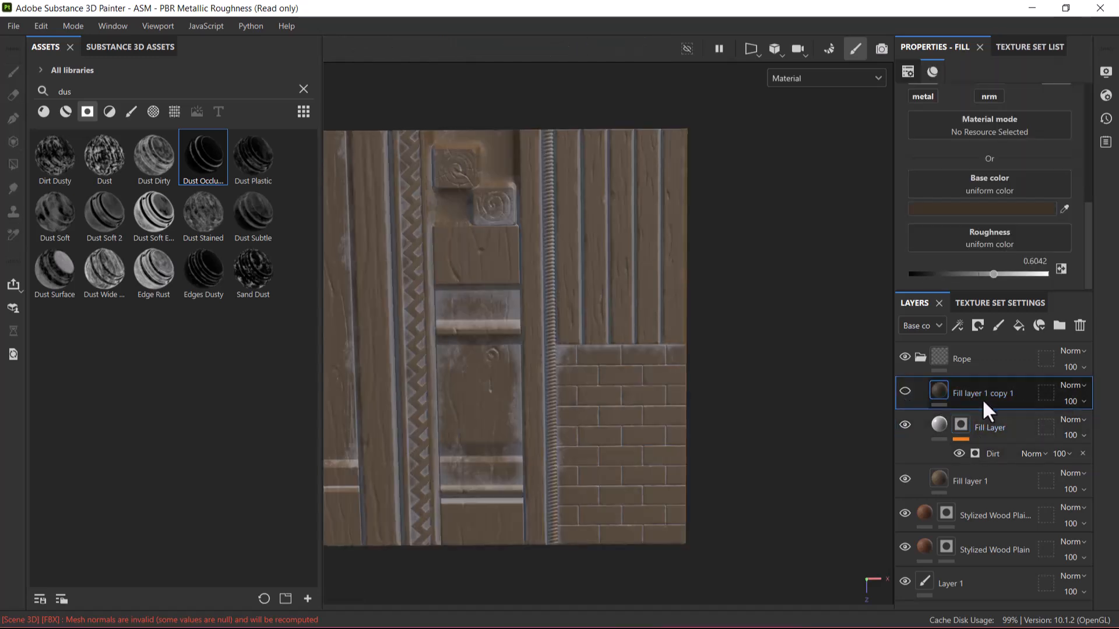
pyautogui.click(909, 390)
pyautogui.click(909, 390)
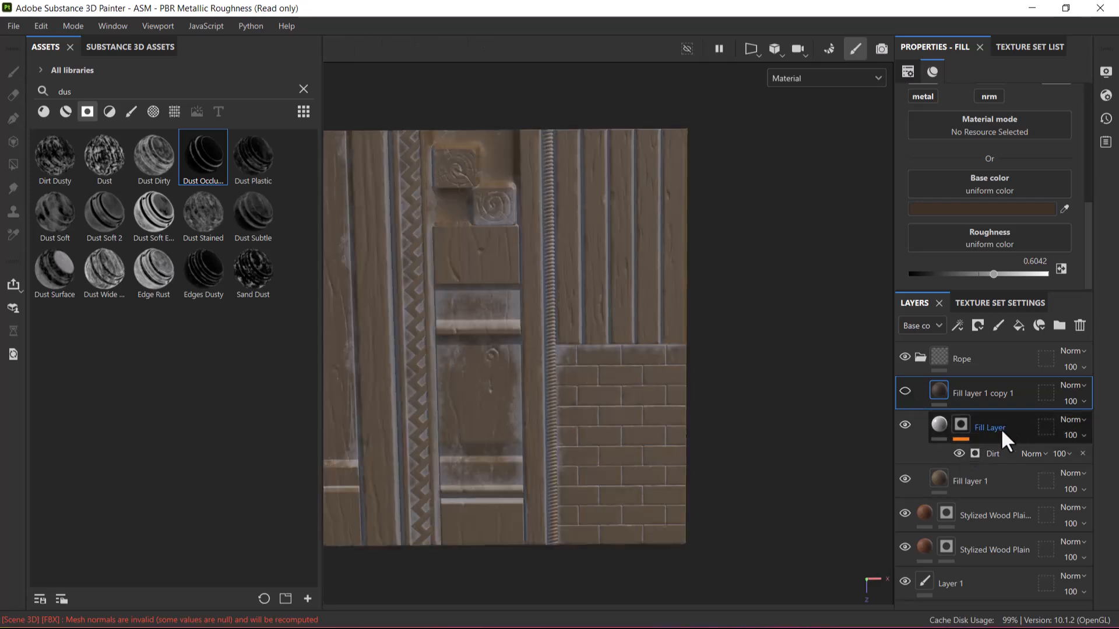
# - Sample the masked fill layer's base color from the planks, darken it to 221E19, and compare the layer's effect on and off
pyautogui.click(941, 426)
pyautogui.click(1051, 209)
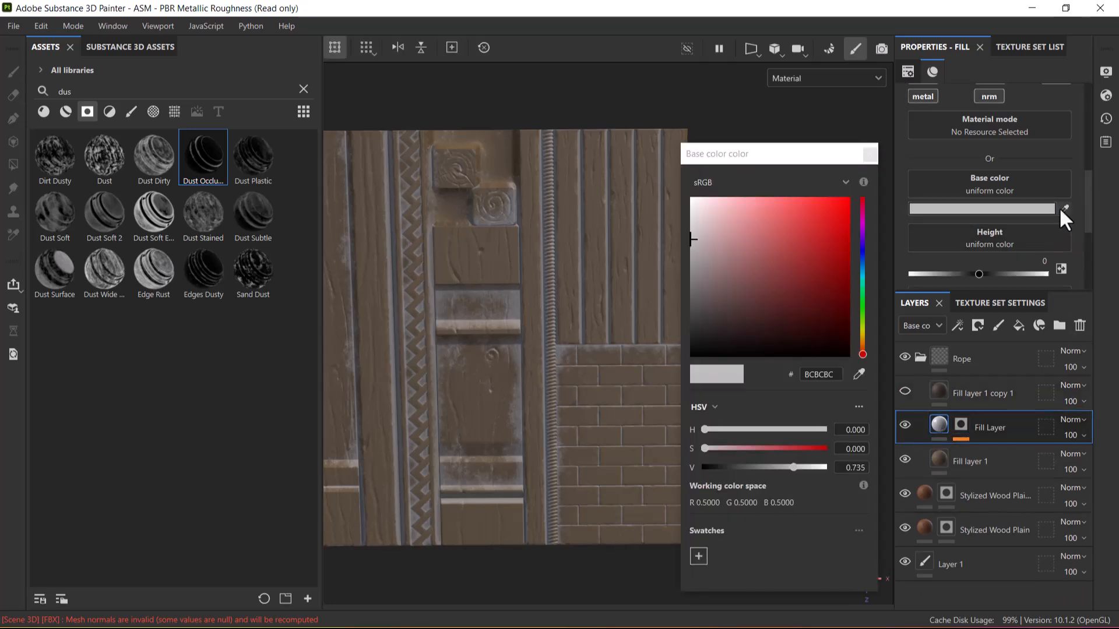
pyautogui.click(1064, 208)
pyautogui.click(627, 239)
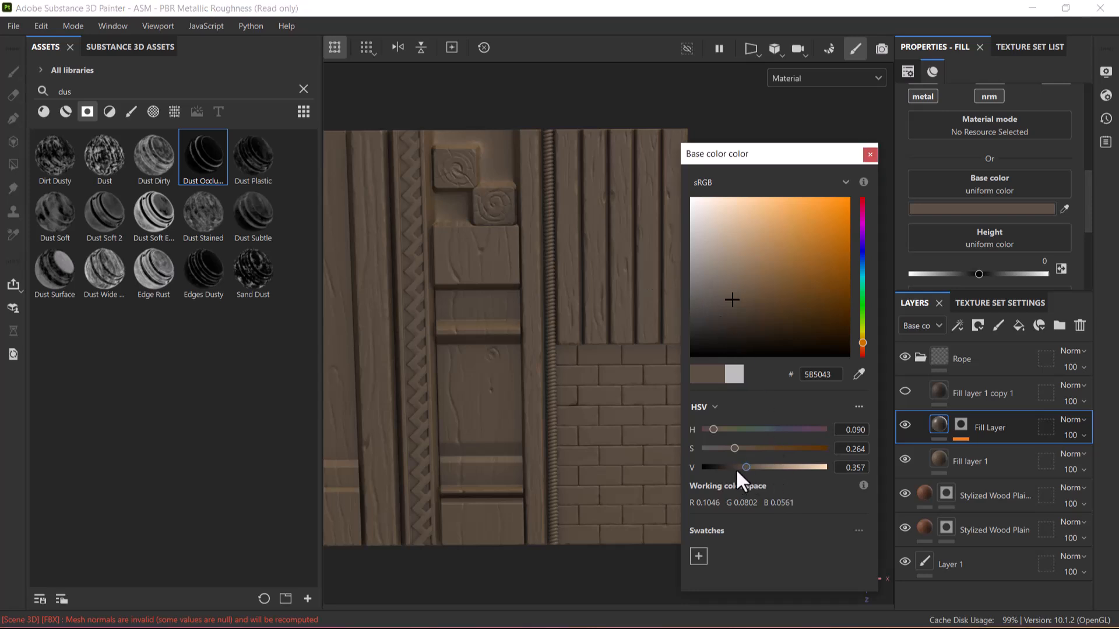
pyautogui.moveTo(735, 466); pyautogui.dragTo(718, 463)
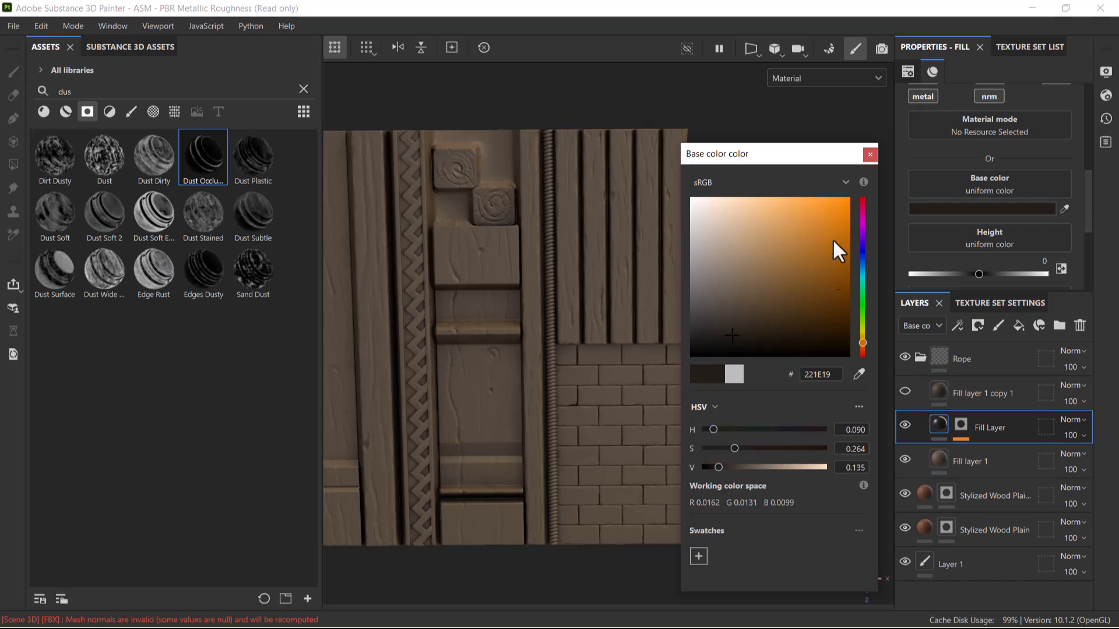
pyautogui.click(869, 154)
pyautogui.click(904, 424)
pyautogui.click(904, 424)
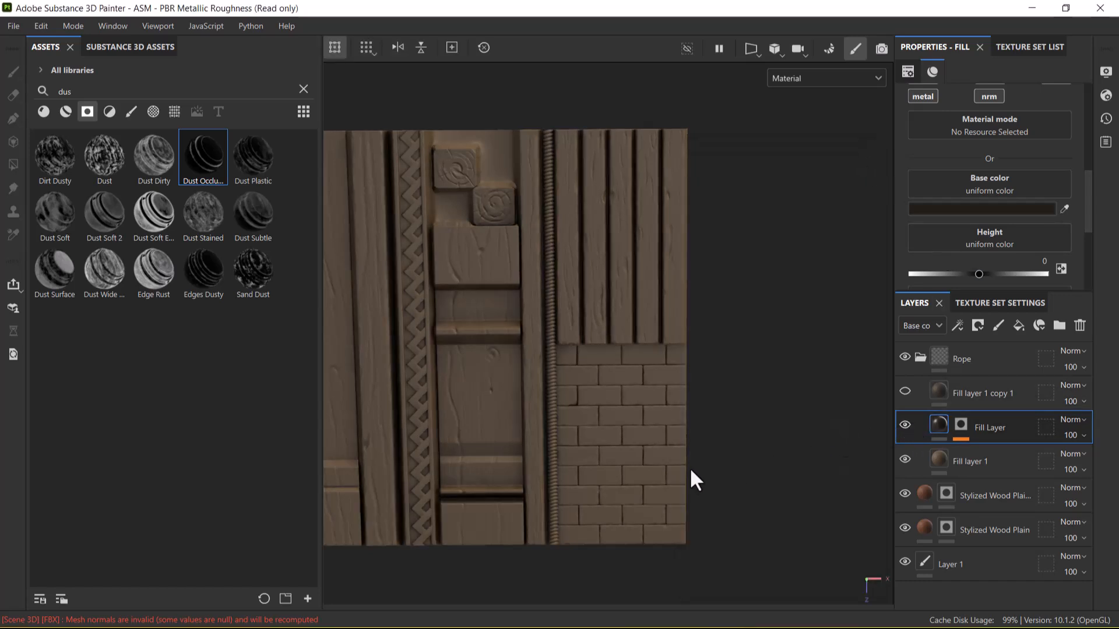
# - Show Fill layer 1 copy 1 again and add a Metal Edge Wear generator to it
pyautogui.click(991, 400)
pyautogui.click(905, 391)
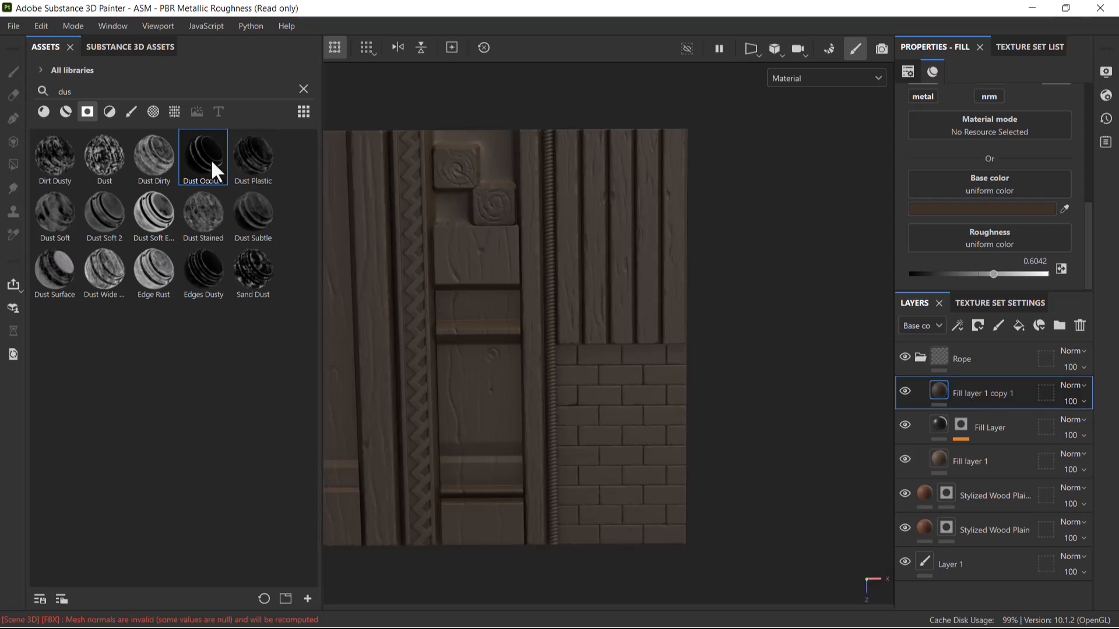
pyautogui.rightClick(986, 391)
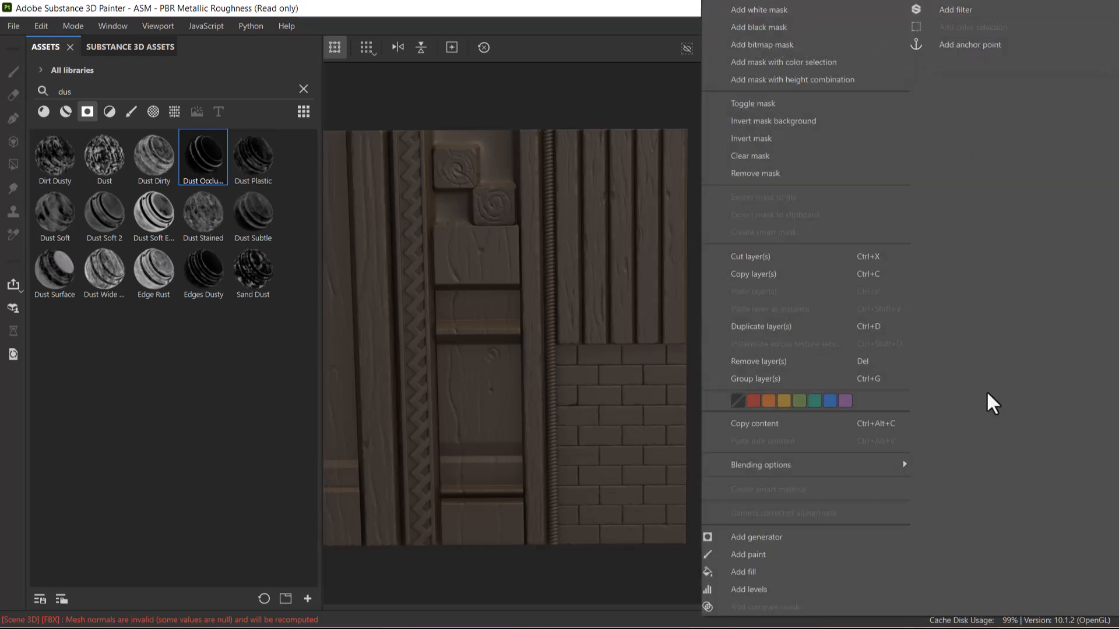
pyautogui.click(776, 538)
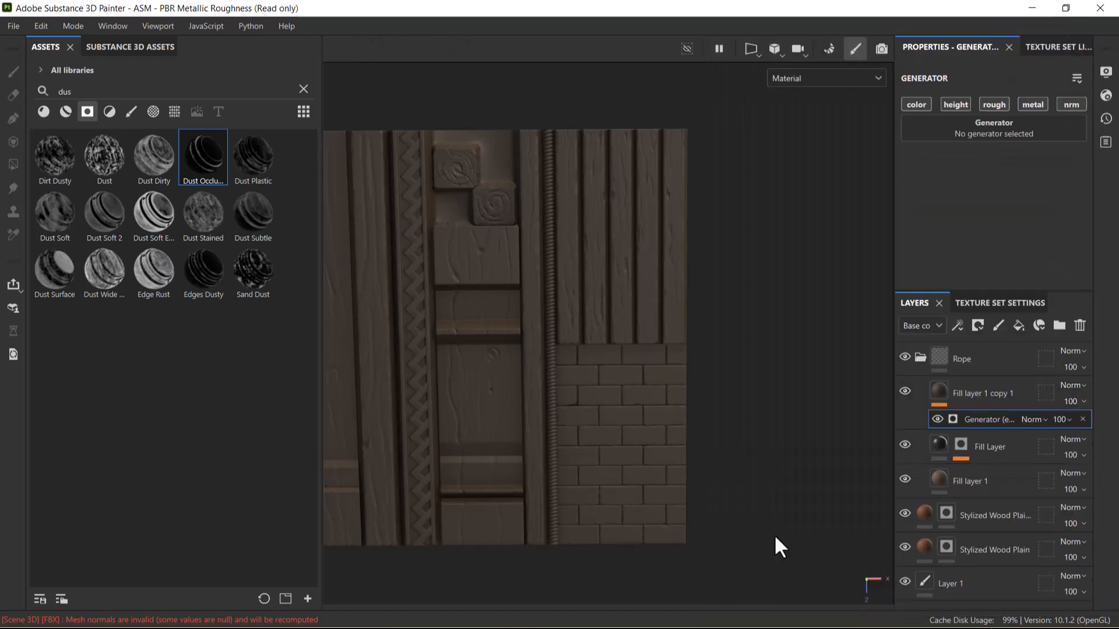
pyautogui.click(986, 129)
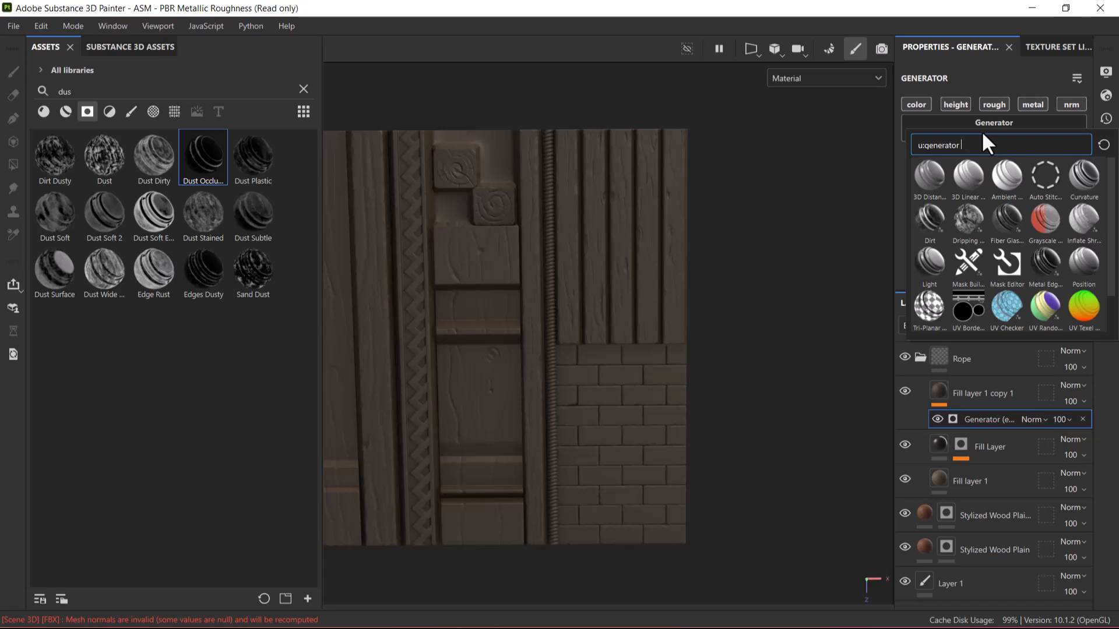
pyautogui.write('edg')
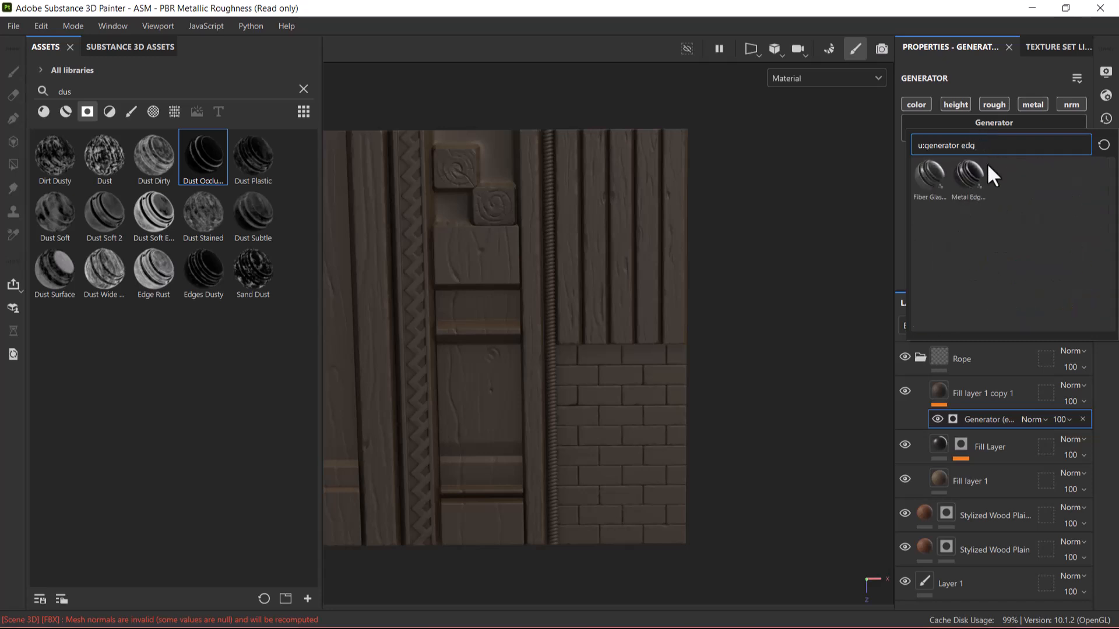
pyautogui.click(966, 177)
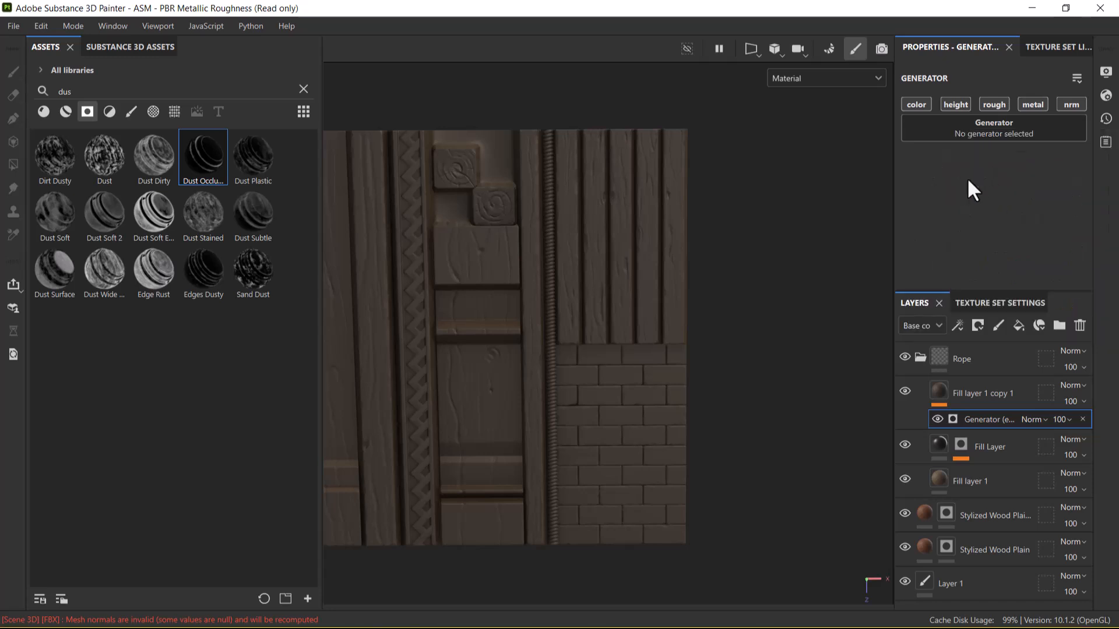
# - Try the Metal Edge Wear generator with a Wear Level of 0.25 and a Wear Contrast of 0.36
pyautogui.moveTo(1033, 242); pyautogui.dragTo(1019, 241)
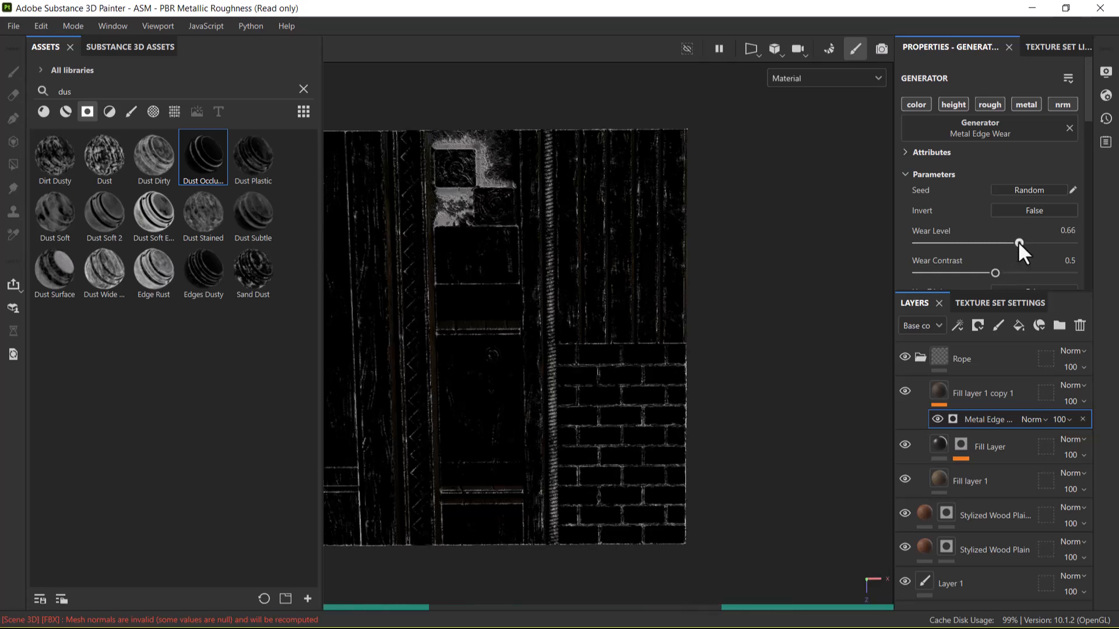
pyautogui.click(973, 273)
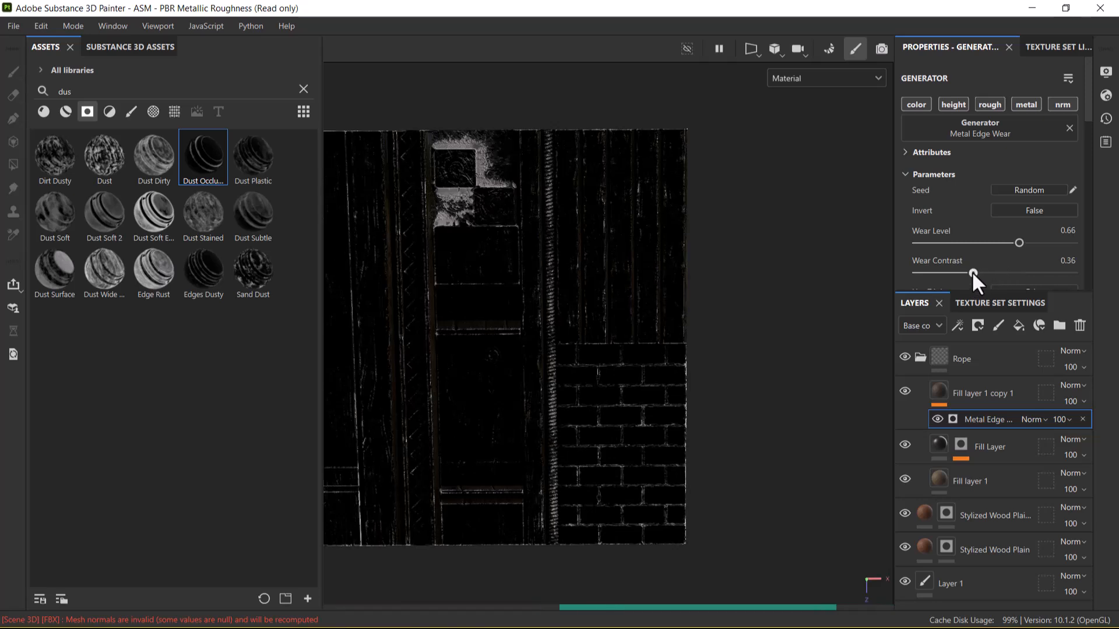
pyautogui.click(1021, 243)
pyautogui.moveTo(1027, 244); pyautogui.dragTo(946, 243)
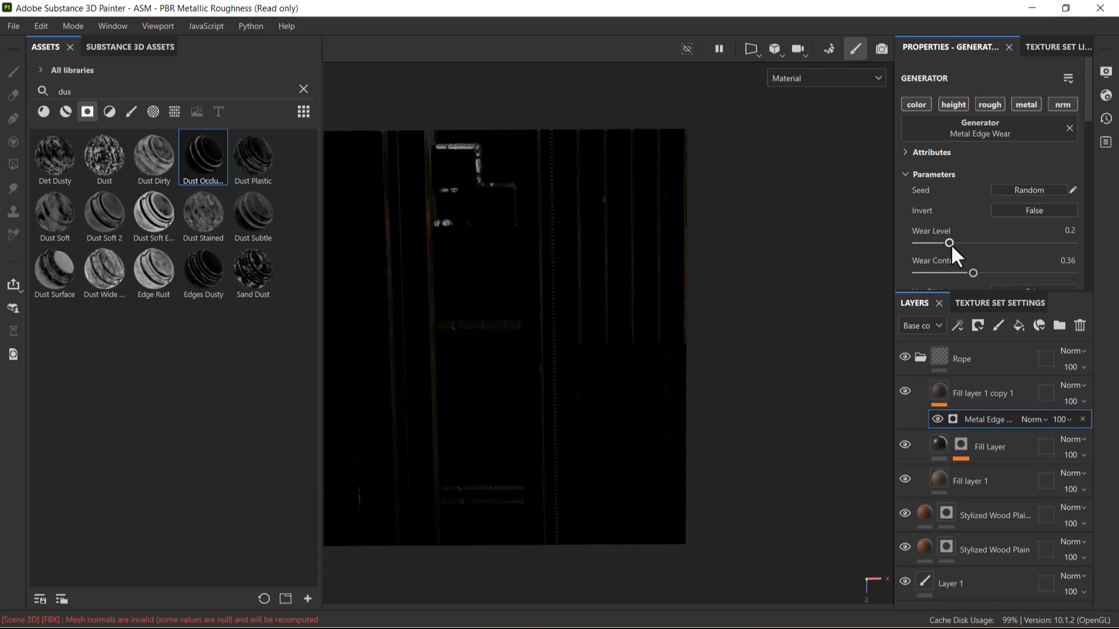
pyautogui.click(953, 243)
# - Invert the Metal Edge Wear generator and set Wear Level to 0.83 and Wear Contrast to 0.06
pyautogui.click(1052, 211)
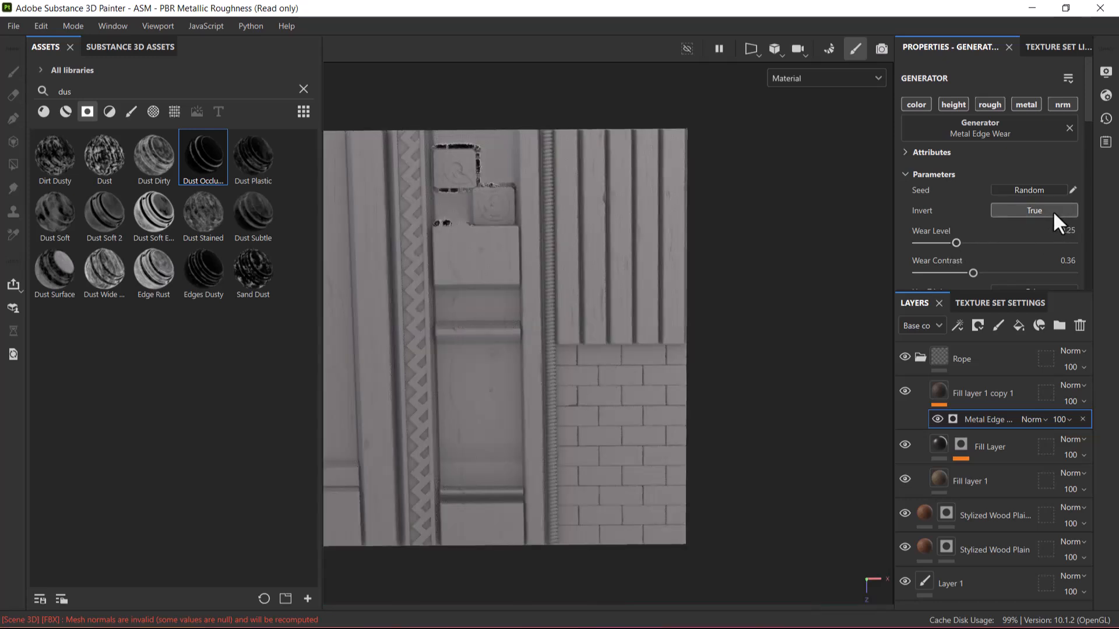
pyautogui.moveTo(956, 243); pyautogui.dragTo(1018, 243)
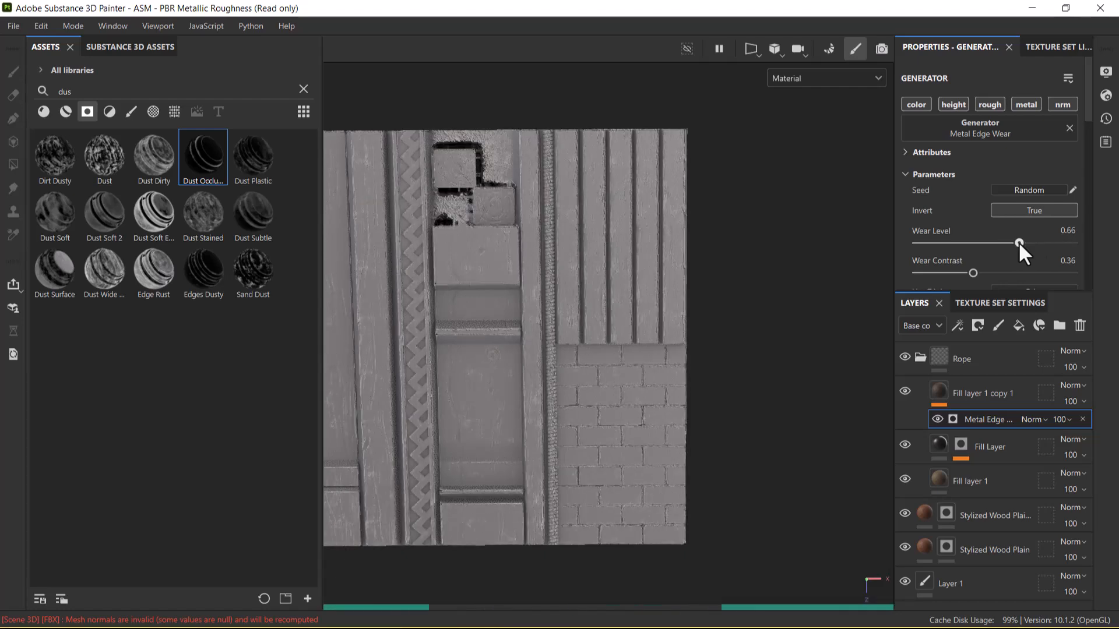
pyautogui.keyDown('alt'); pyautogui.moveTo(611, 232); pyautogui.dragTo(704, 461, button='right'); pyautogui.keyUp('alt')
pyautogui.keyDown('alt'); pyautogui.moveTo(630, 410); pyautogui.dragTo(681, 477, button='middle'); pyautogui.keyUp('alt')
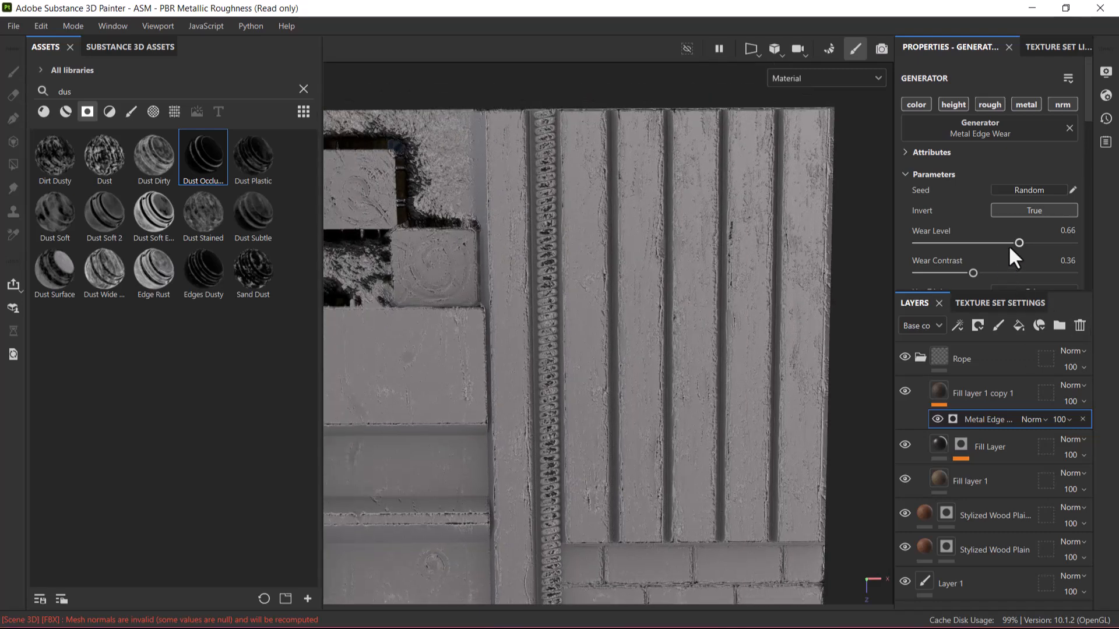
pyautogui.moveTo(1019, 243); pyautogui.dragTo(1045, 243)
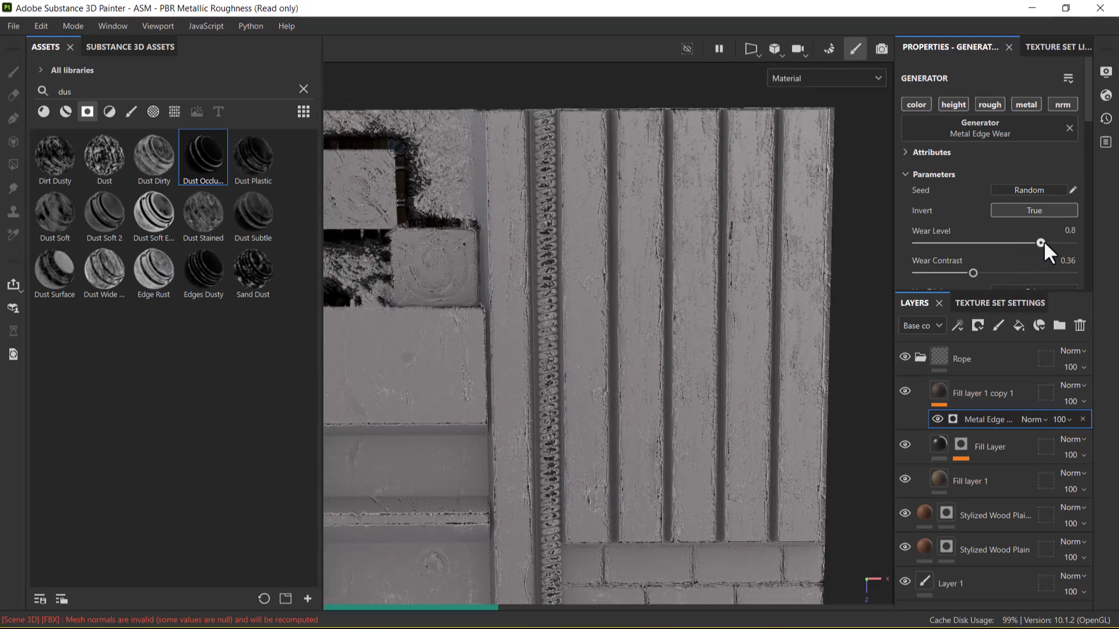
pyautogui.moveTo(972, 272); pyautogui.dragTo(927, 271)
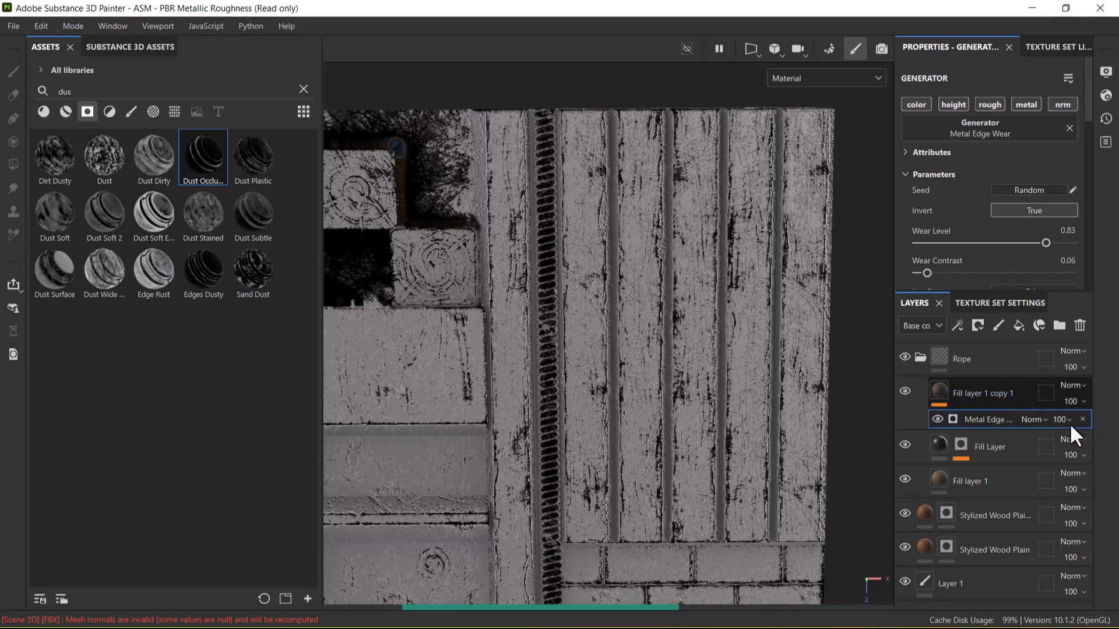
# - Try Fill layer 1 copy 1 at opacity 7, compare the layer on and off, and restore its opacity to 100
pyautogui.click(1085, 400)
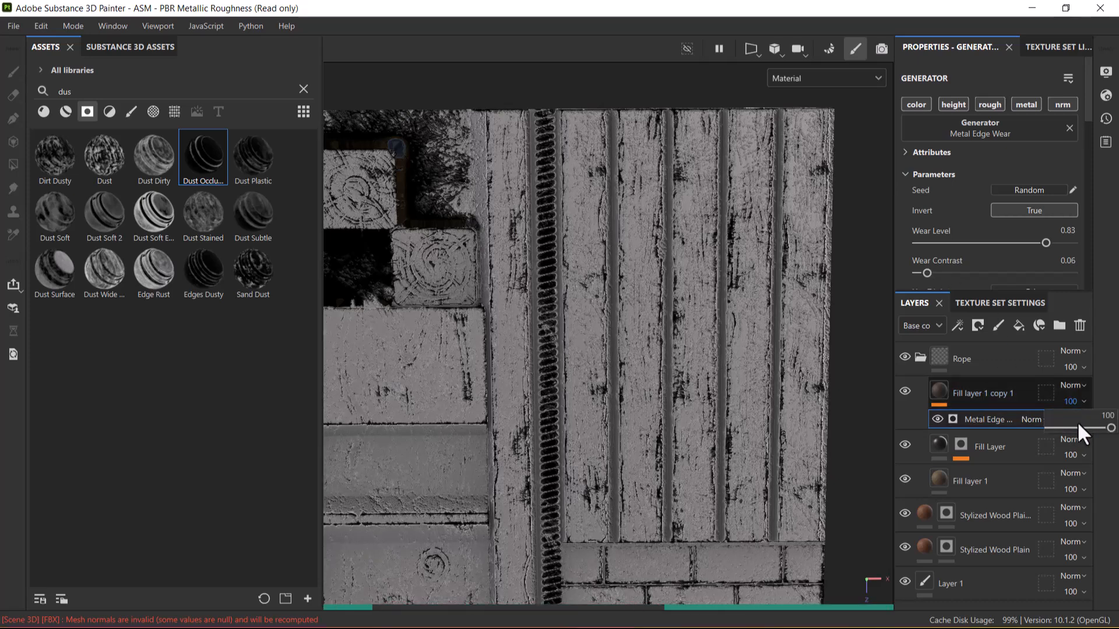
pyautogui.click(1064, 428)
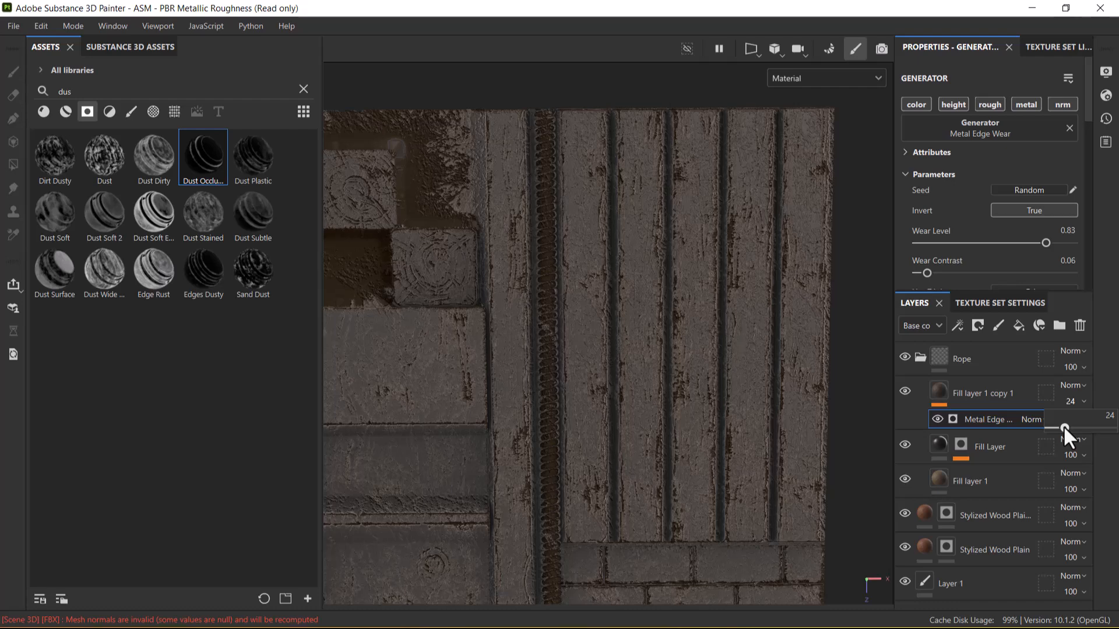
pyautogui.moveTo(1064, 428); pyautogui.dragTo(1061, 428)
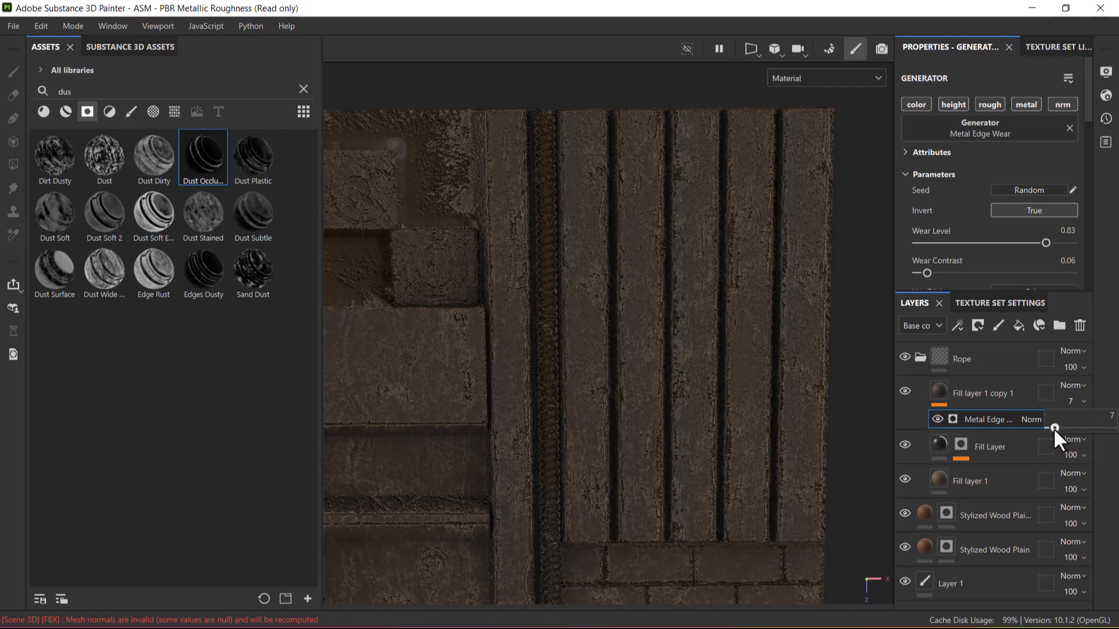
pyautogui.click(906, 390)
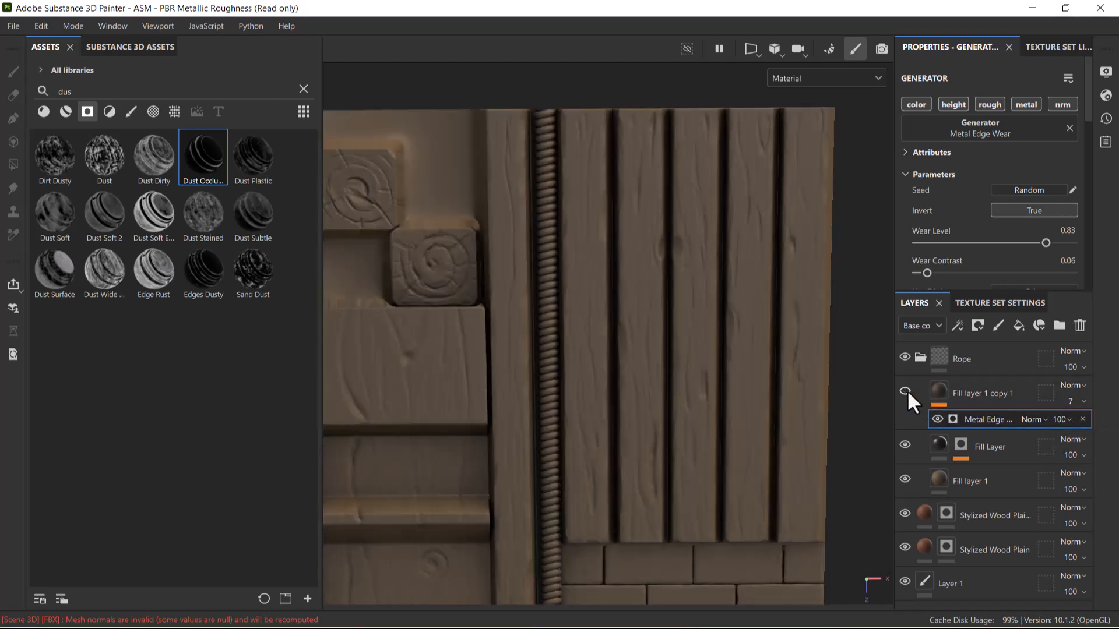
pyautogui.click(906, 391)
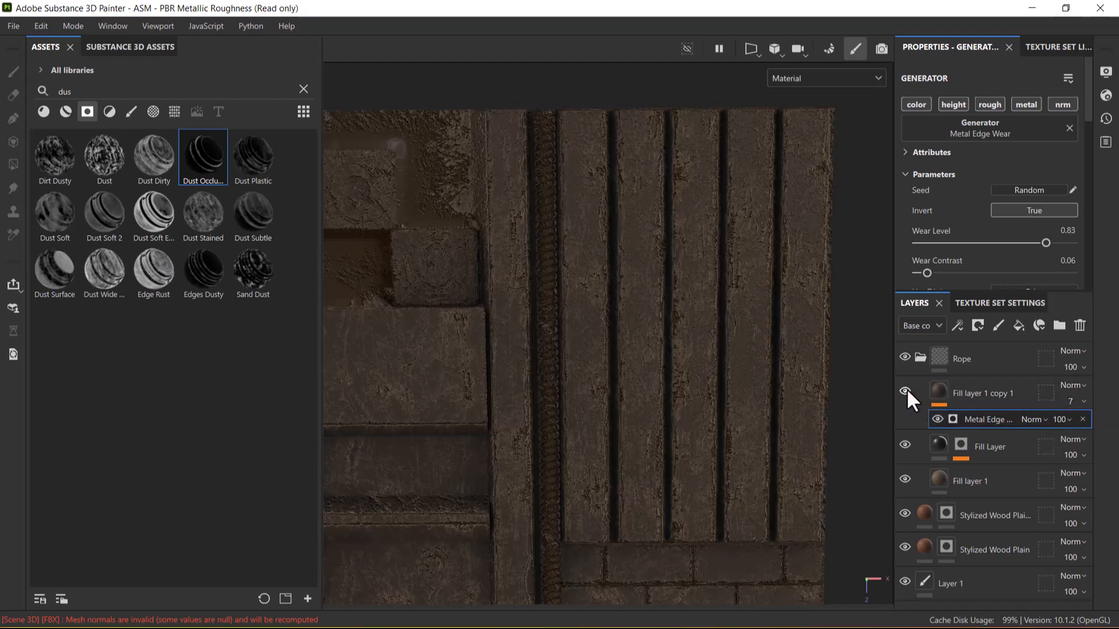
pyautogui.click(1082, 401)
pyautogui.moveTo(1079, 425); pyautogui.dragTo(1111, 428)
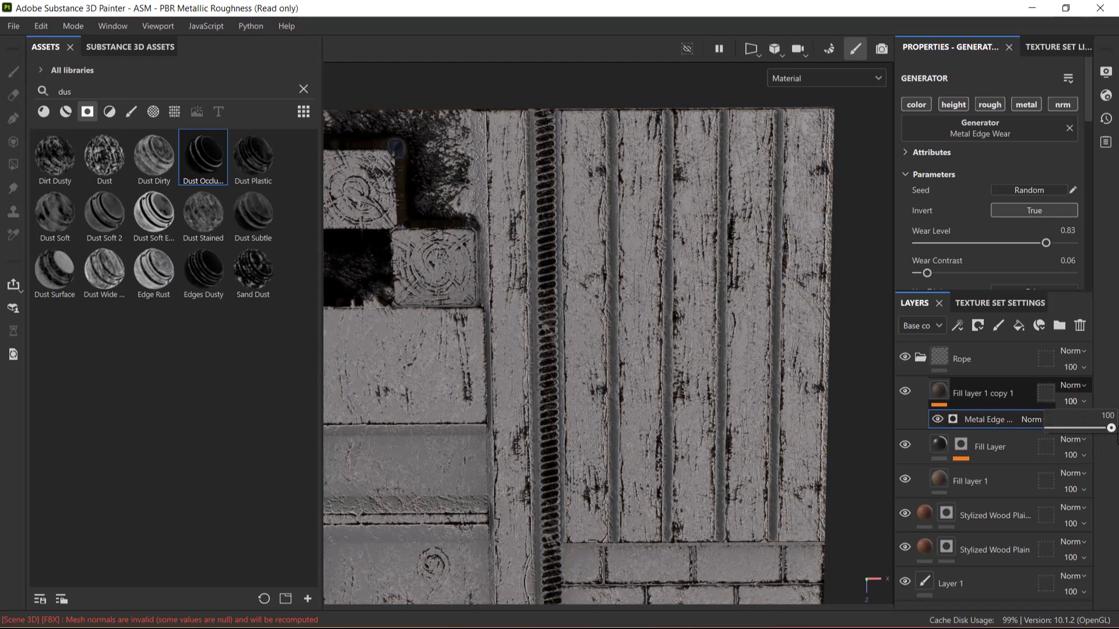
# - Try a Grunge Amount of 0.7 and remove the Metal Edge Wear generator from Fill layer 1 copy 1
pyautogui.scroll(-2, 952, 234)
pyautogui.moveTo(964, 267); pyautogui.dragTo(969, 267)
pyautogui.click(1025, 268)
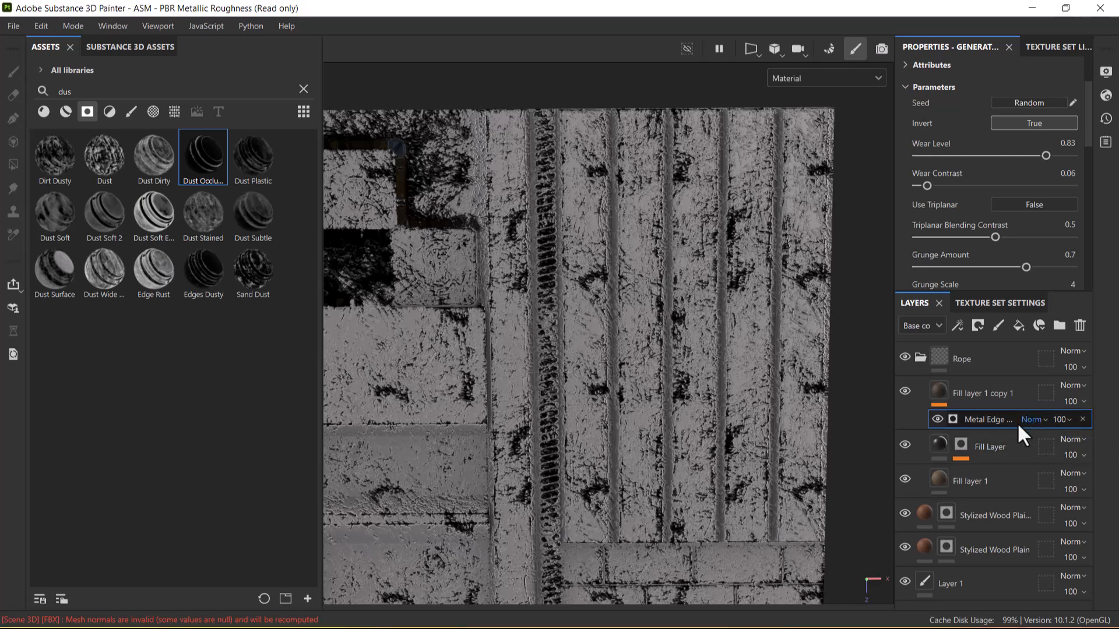
pyautogui.click(1083, 419)
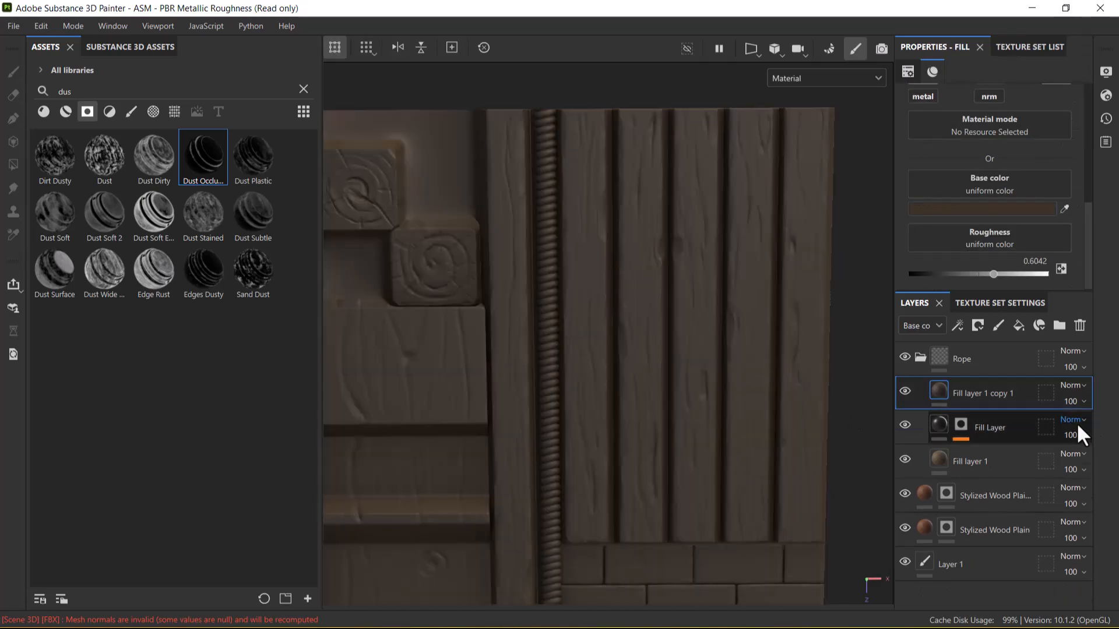
# - Add an empty generator to Fill layer 1 copy 1, search its resources for dust, and try to assign Dirt Dusty
pyautogui.rightClick(979, 392)
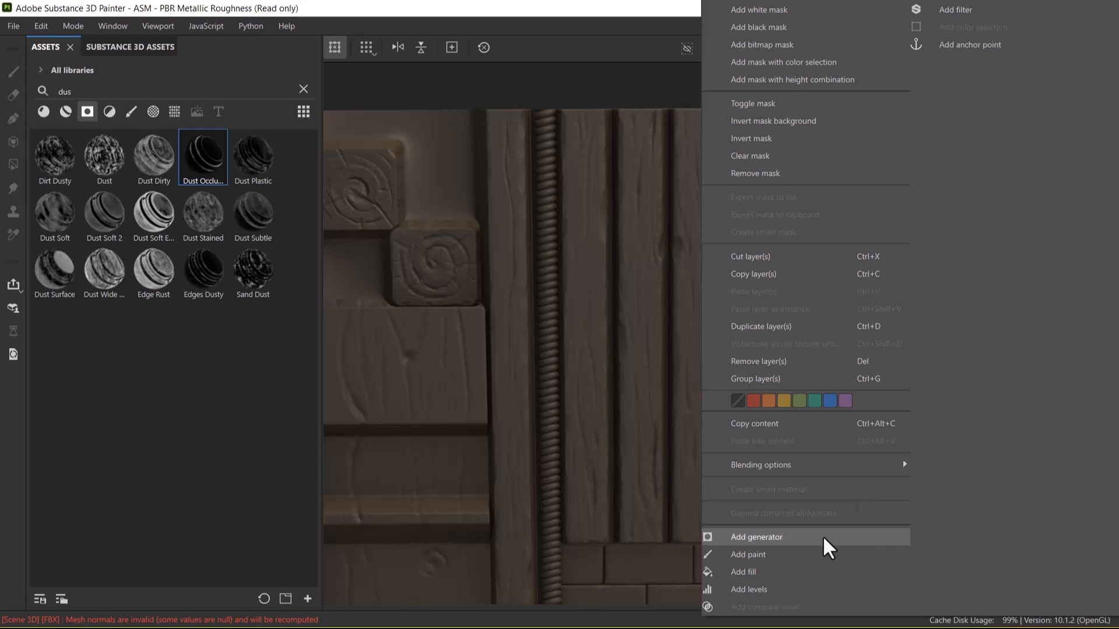
pyautogui.click(822, 536)
pyautogui.click(987, 124)
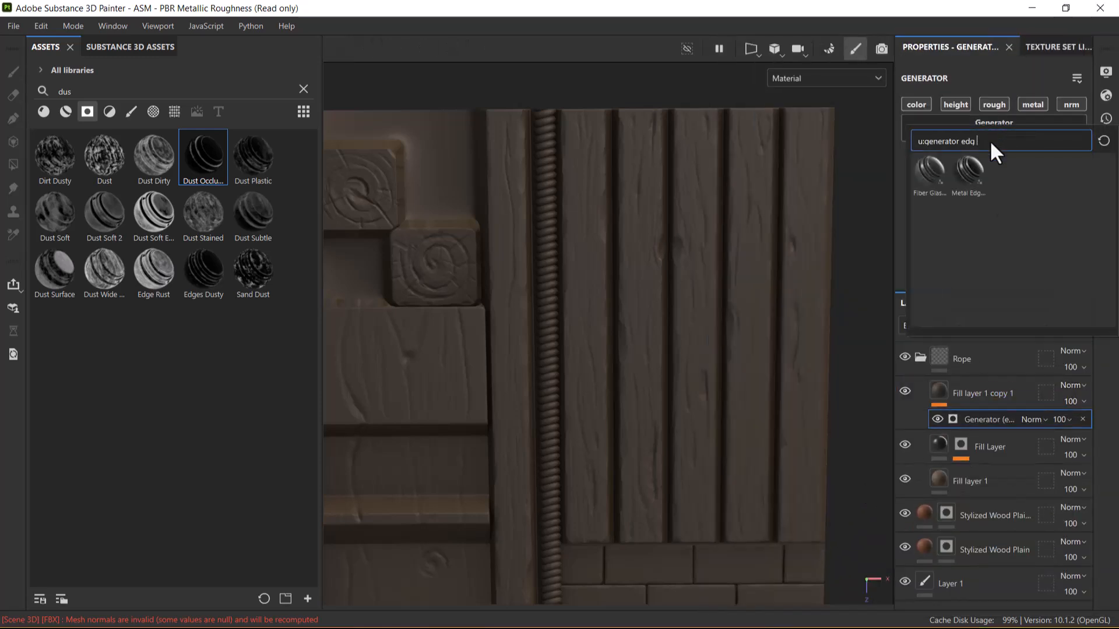
pyautogui.press('BackSpace')
pyautogui.press('BackSpace')
pyautogui.press('BackSpace')
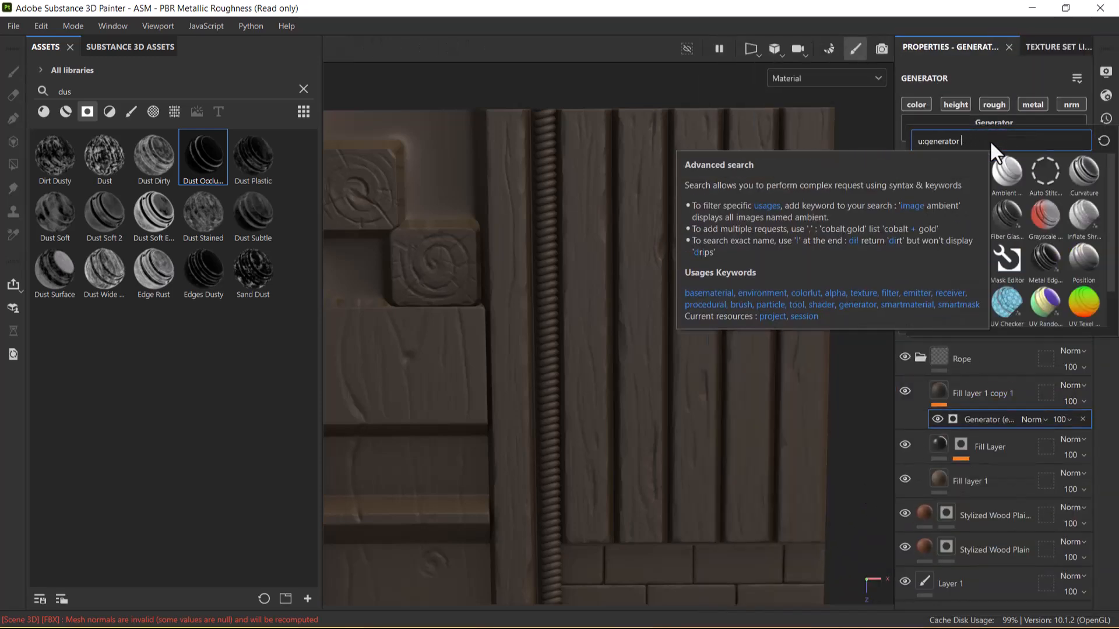
pyautogui.press('BackSpace')
pyautogui.write('du')
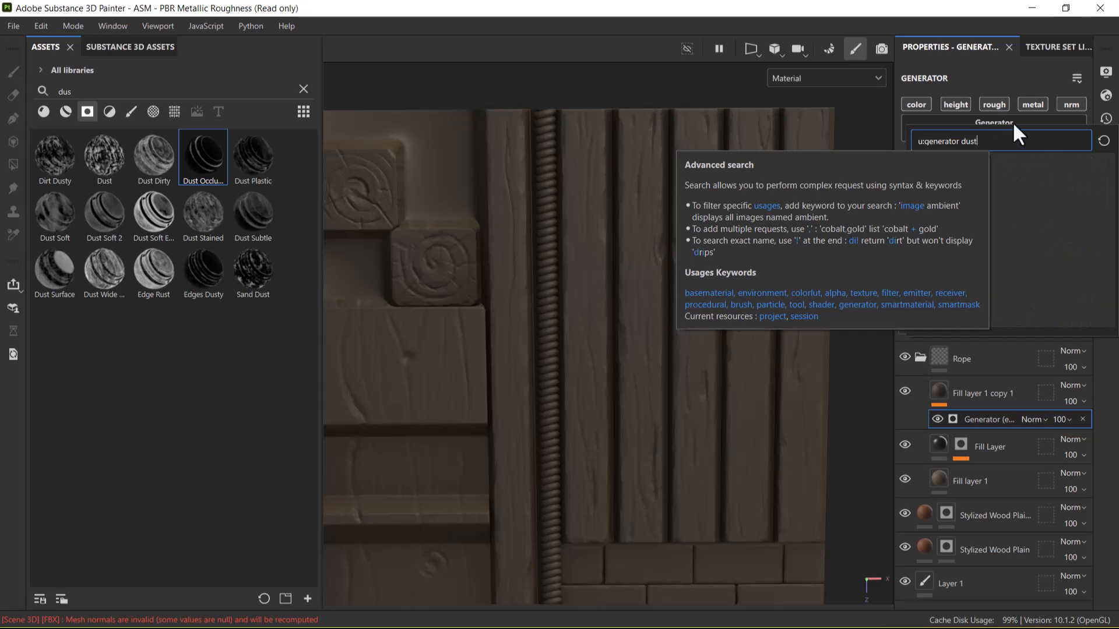
pyautogui.hotkey('ctrl', 'a')
pyautogui.press('BackSpace')
pyautogui.write('dust')
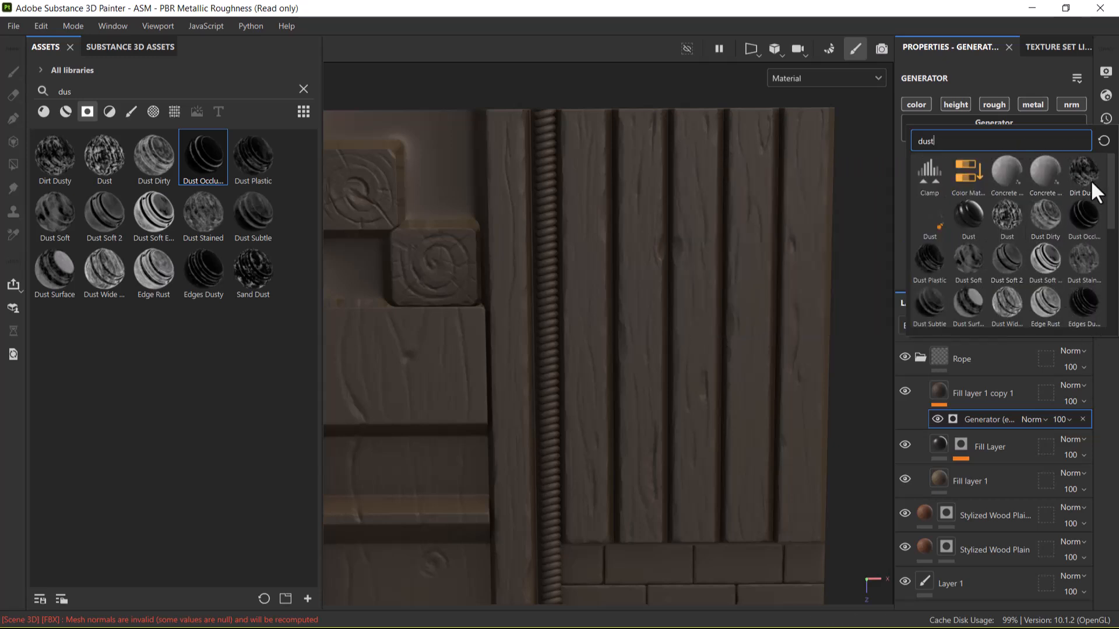
pyautogui.click(1087, 170)
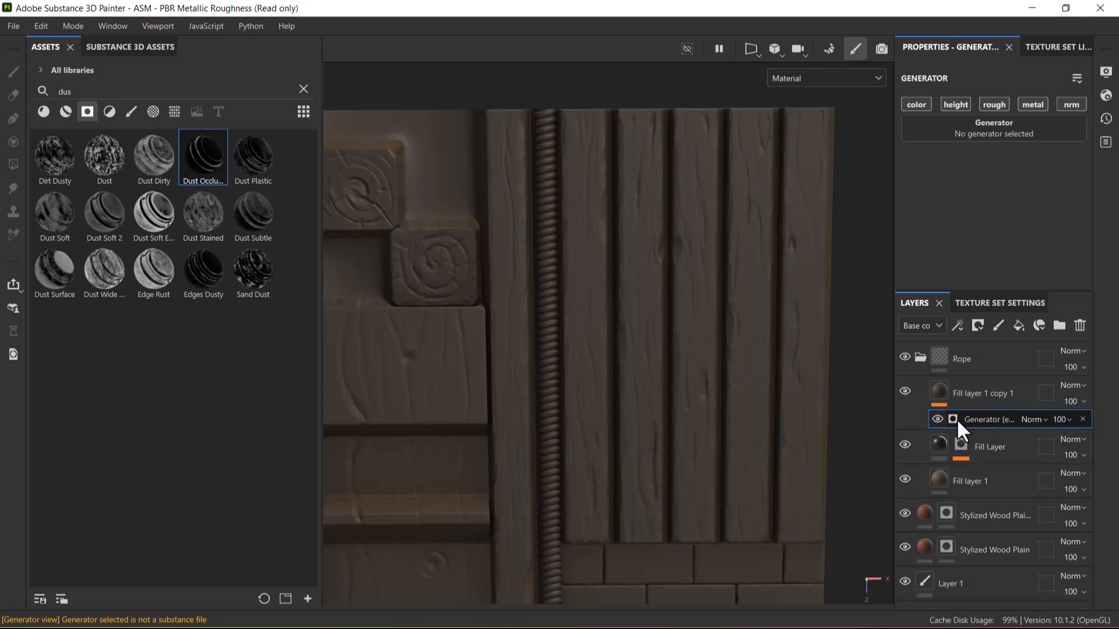
# - Try to assign a Dust Soft mask to the empty generator and remove that generator from Fill layer 1 copy 1
pyautogui.click(983, 129)
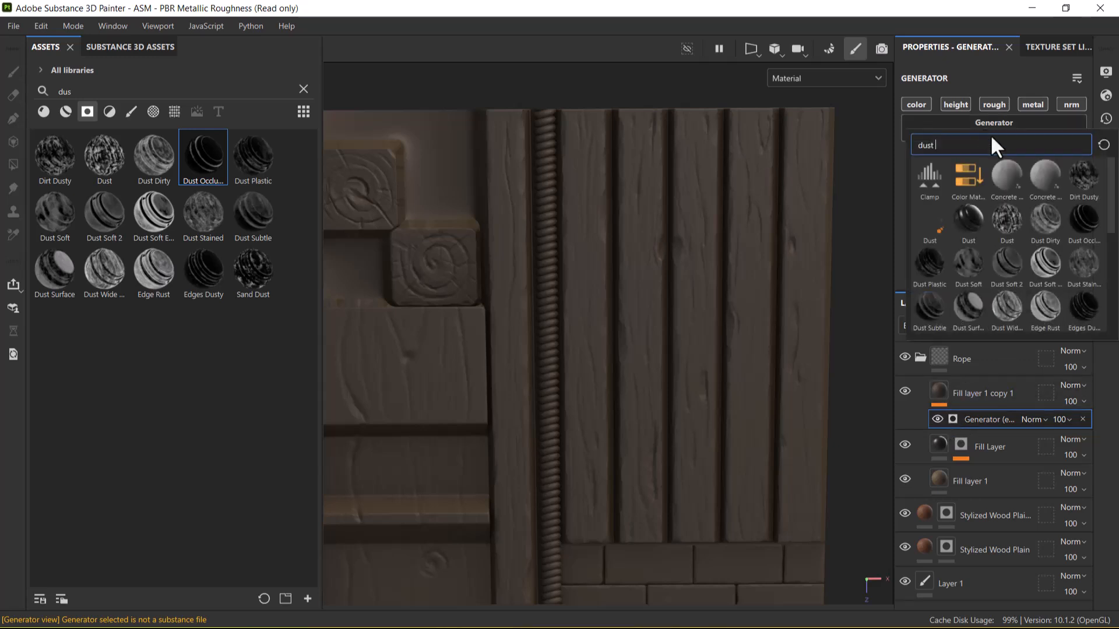
pyautogui.click(969, 265)
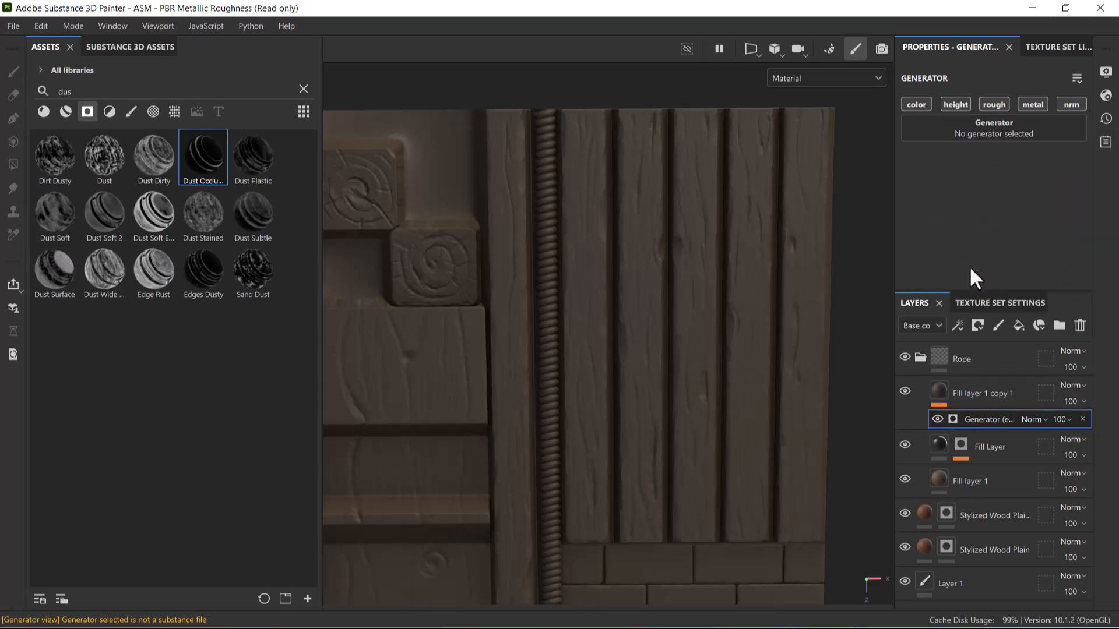
pyautogui.click(993, 136)
pyautogui.click(1052, 277)
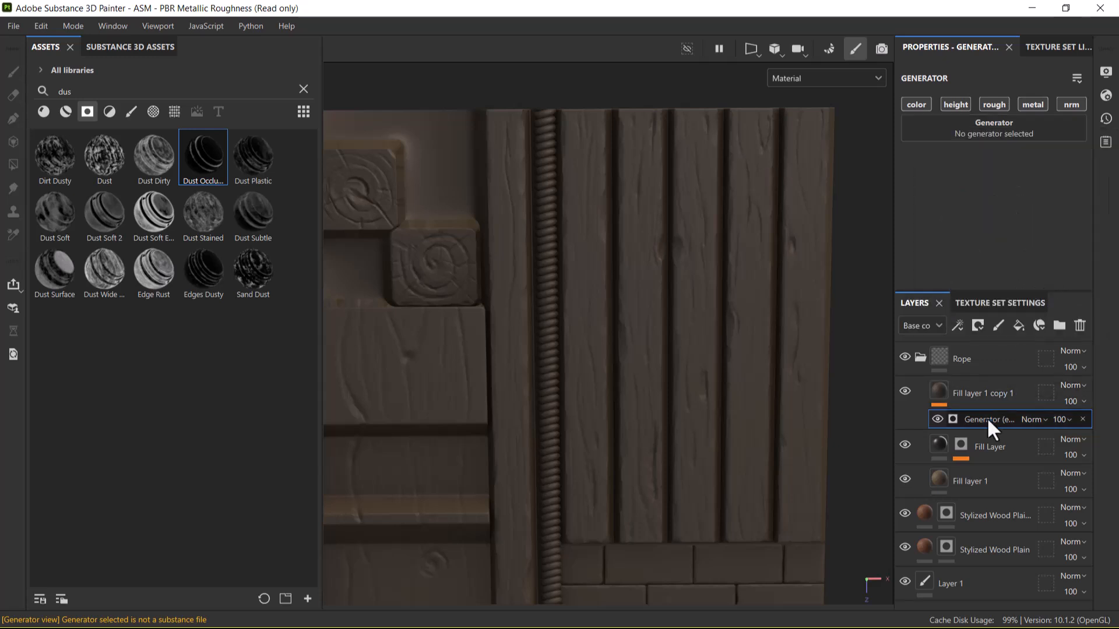
pyautogui.click(1083, 419)
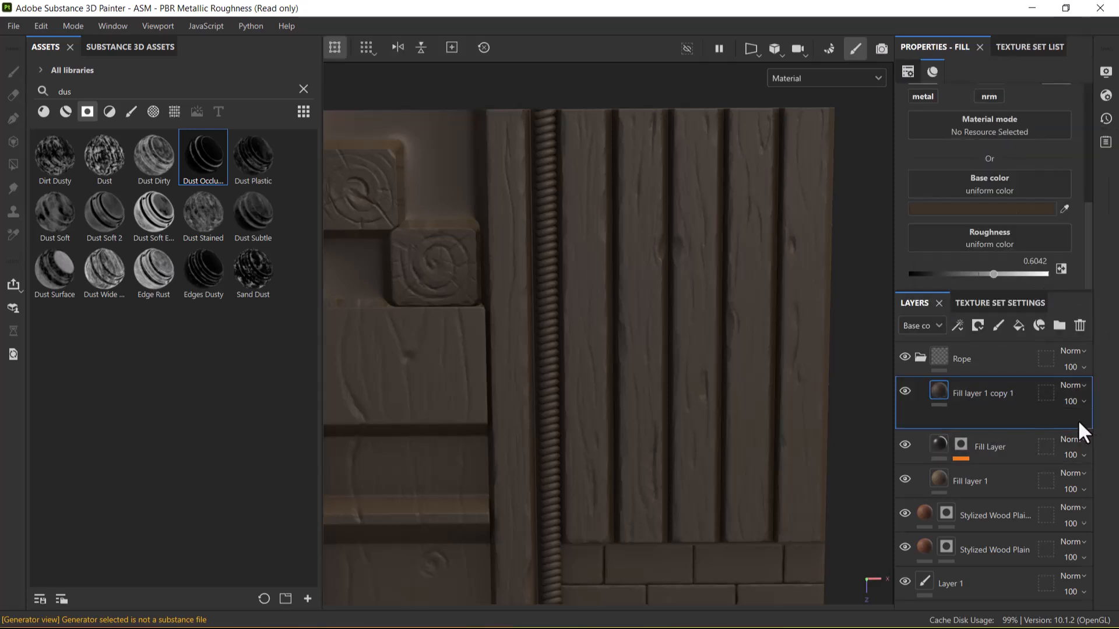
# - Add a generator to Fill layer 1 copy 1 again, try to assign Dust Subtle, and remove the generator
pyautogui.rightClick(997, 391)
pyautogui.click(806, 537)
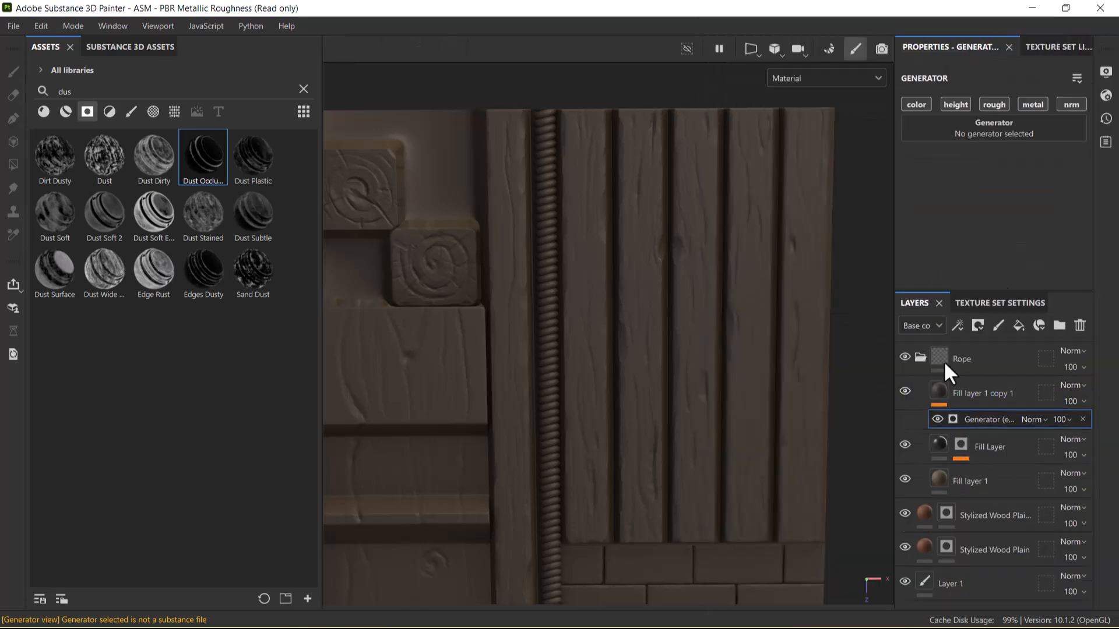
pyautogui.click(1009, 131)
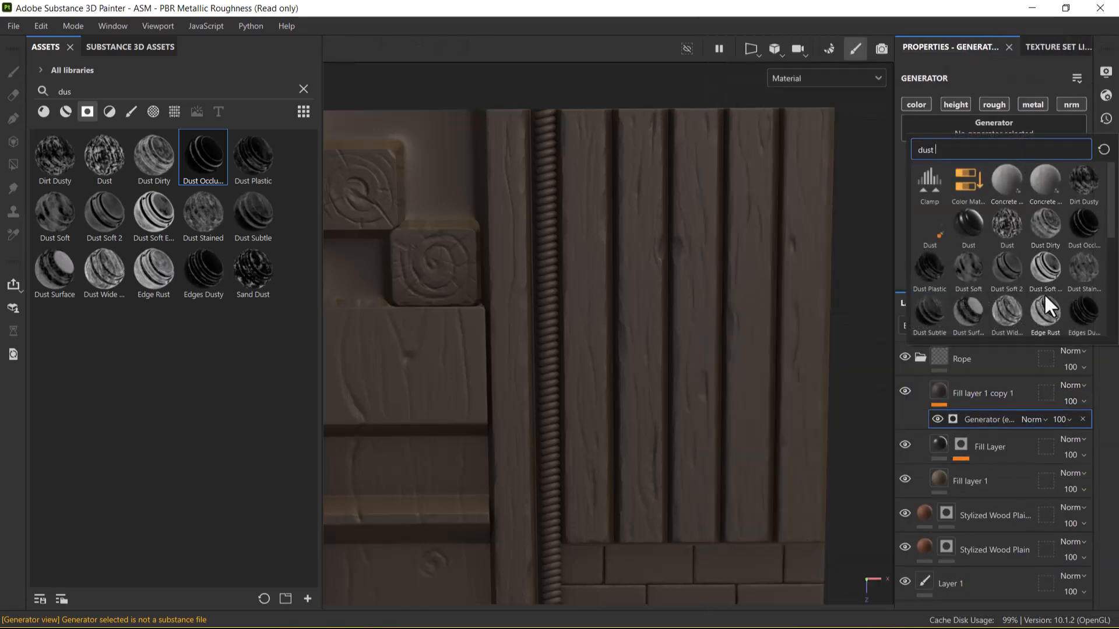
pyautogui.click(930, 313)
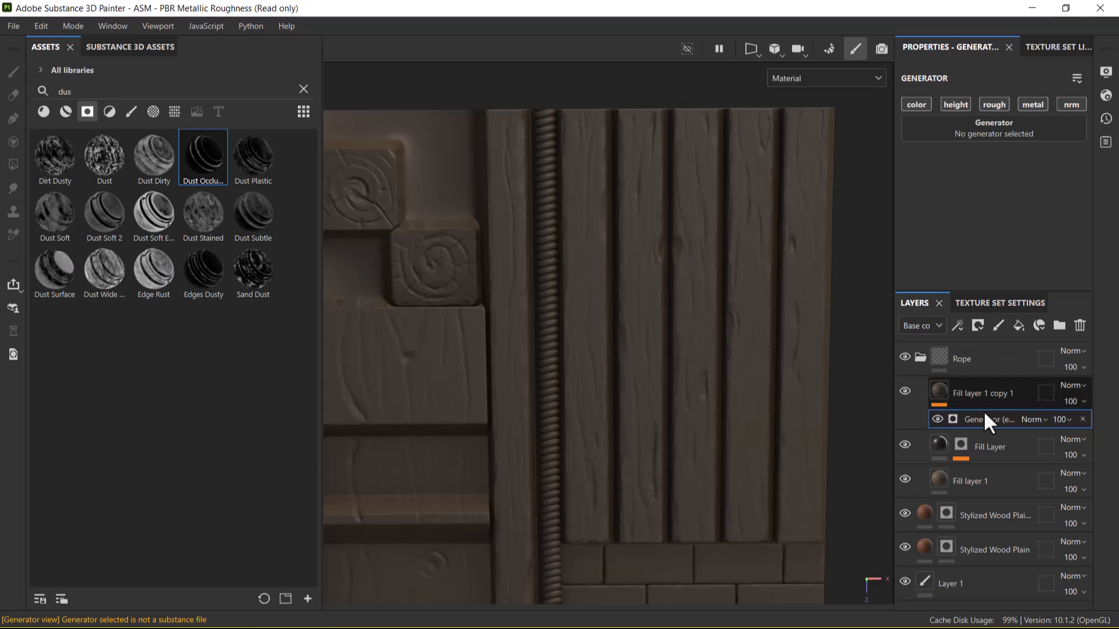
pyautogui.click(1083, 420)
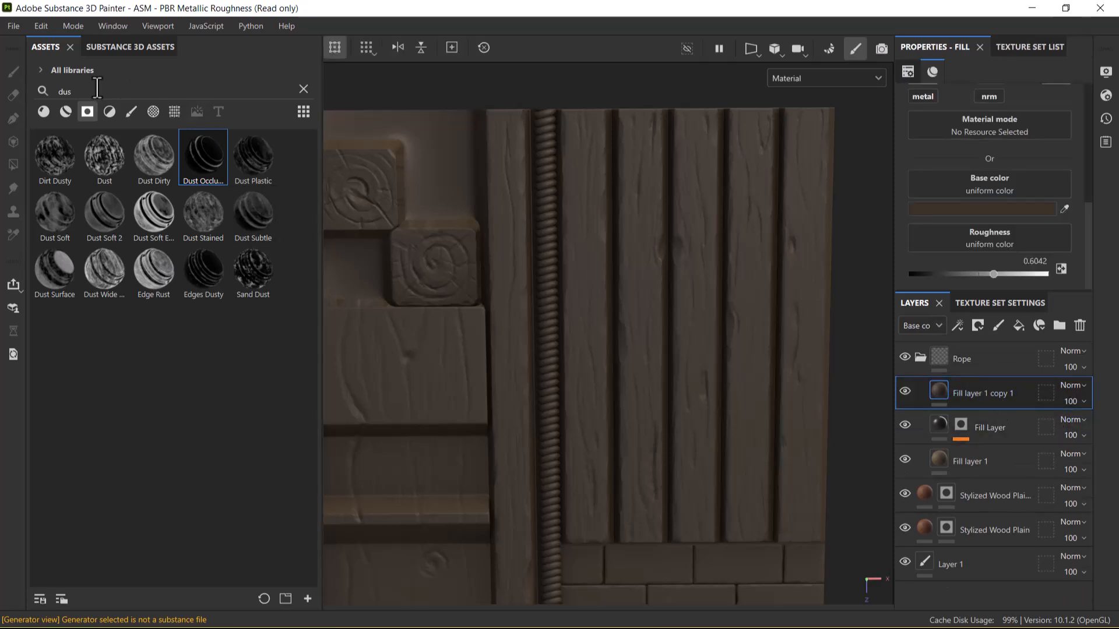
# - Apply the Dust Dirty smart mask to Fill layer 1 copy 1, with Global Balance 0.37, Texture 2 at 0.3 and adjusted Global Contrast
pyautogui.moveTo(161, 165); pyautogui.dragTo(956, 396)
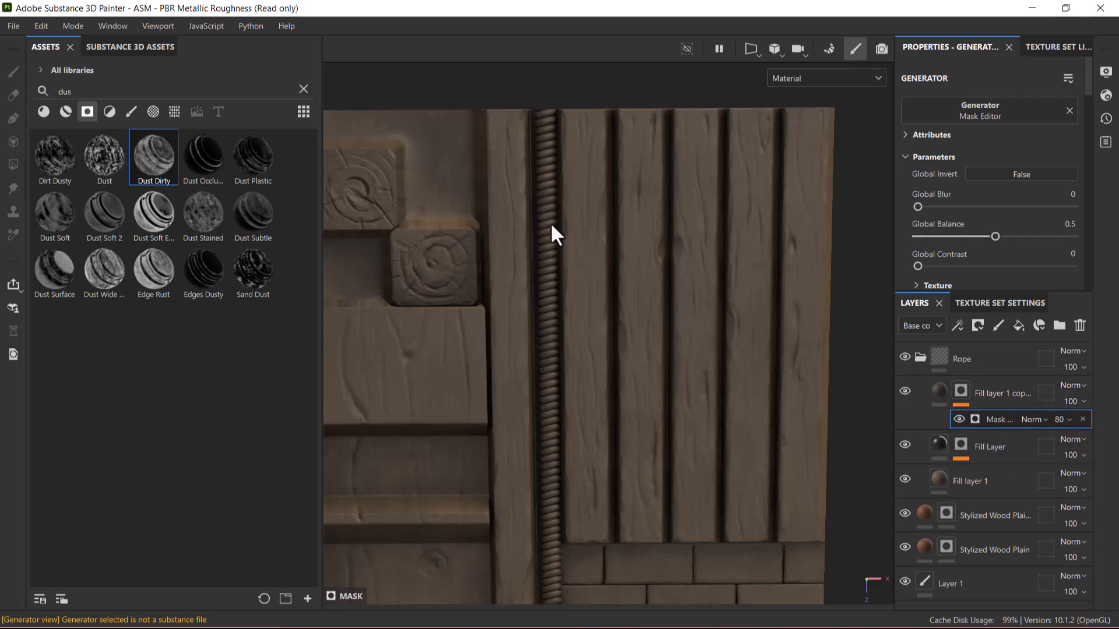
pyautogui.scroll(5, 603, 345)
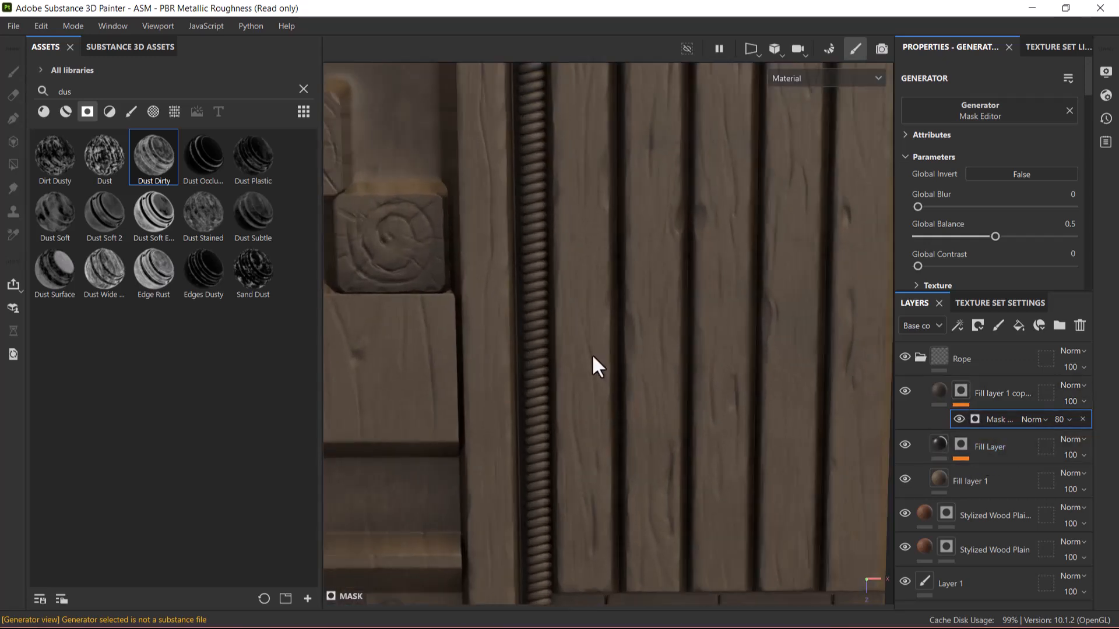
pyautogui.moveTo(994, 236); pyautogui.dragTo(974, 236)
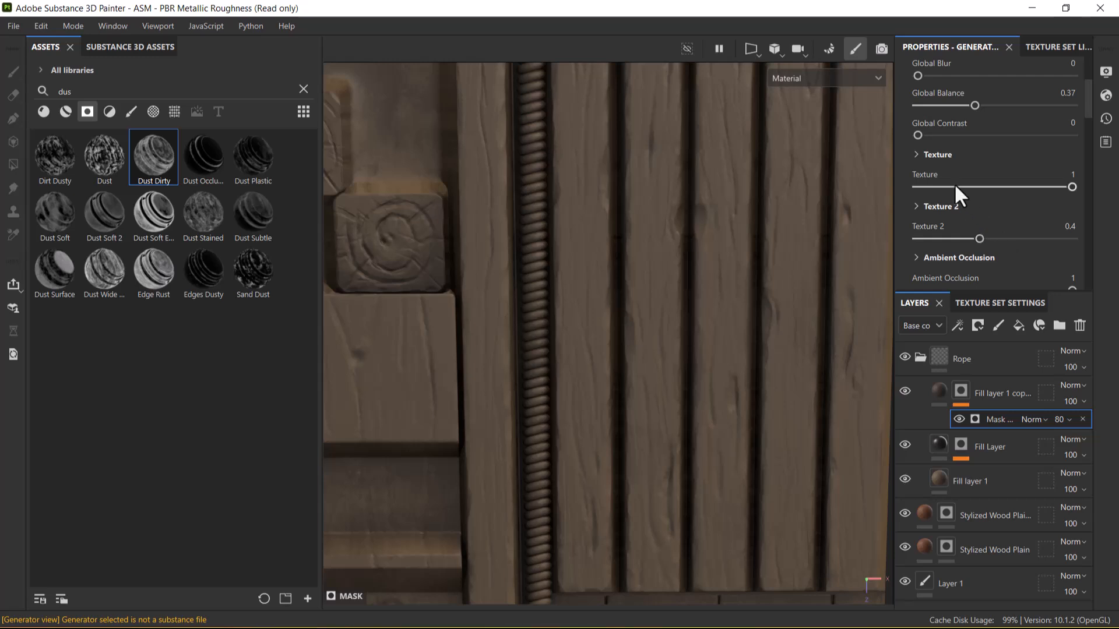
pyautogui.moveTo(979, 238); pyautogui.dragTo(963, 238)
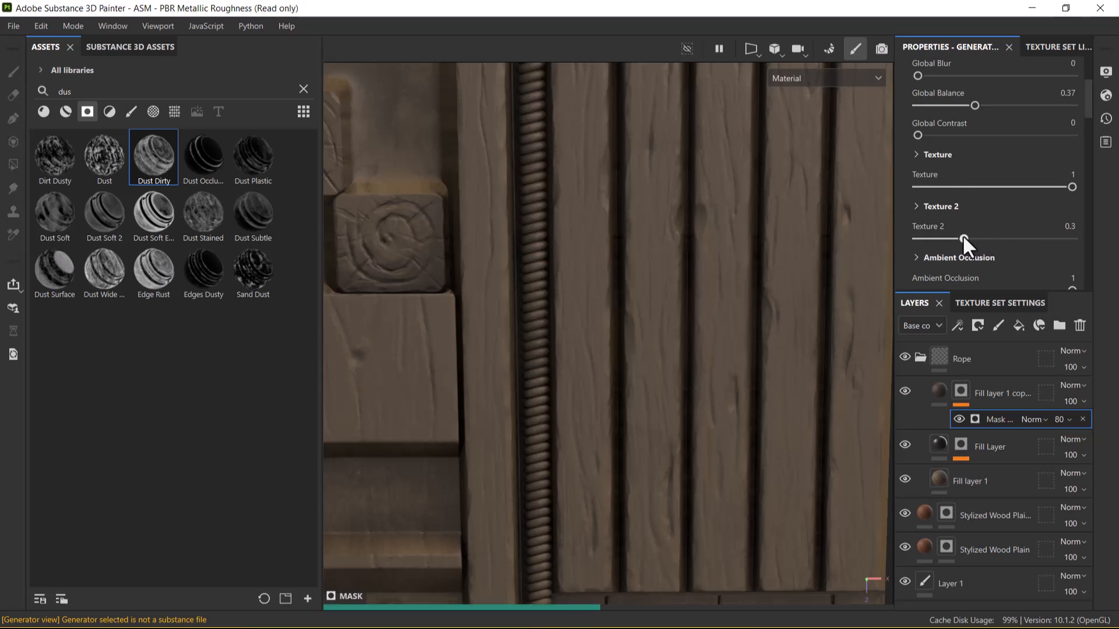
pyautogui.moveTo(918, 136); pyautogui.dragTo(942, 134)
# - Set the Mask Editor's Curvature to 0.83 and Ambient Occlusion to 0.87 for the Dust Dirty mask
pyautogui.scroll(-3, 960, 186)
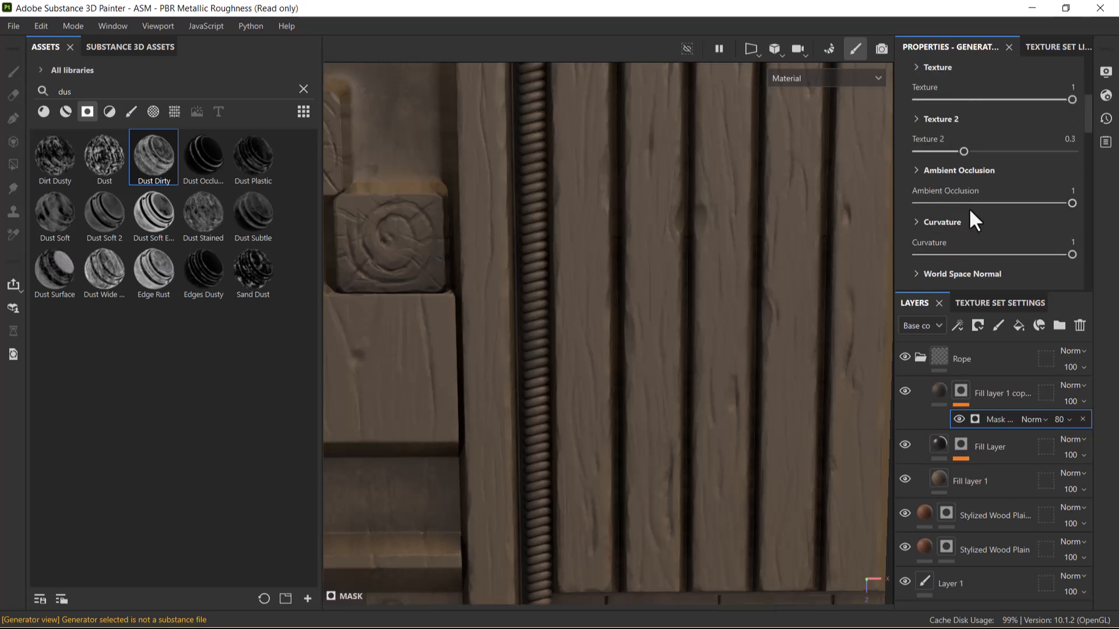
pyautogui.moveTo(1071, 254); pyautogui.dragTo(1040, 255)
pyautogui.click(1052, 203)
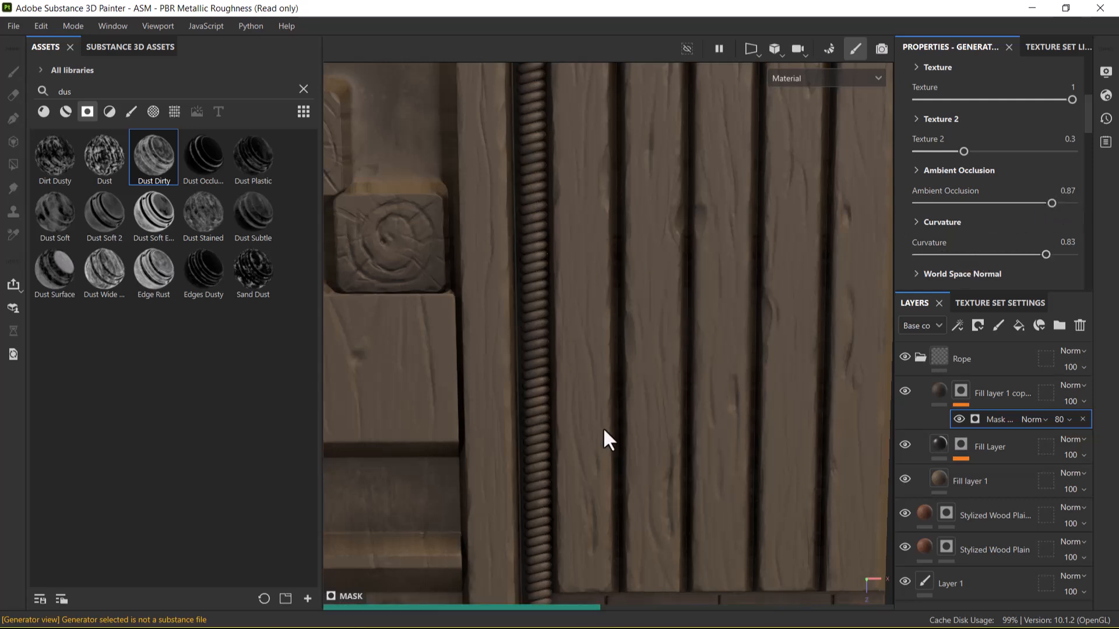
# - Collapse the Rope group and add a black mask to it
pyautogui.scroll(-2, 600, 292)
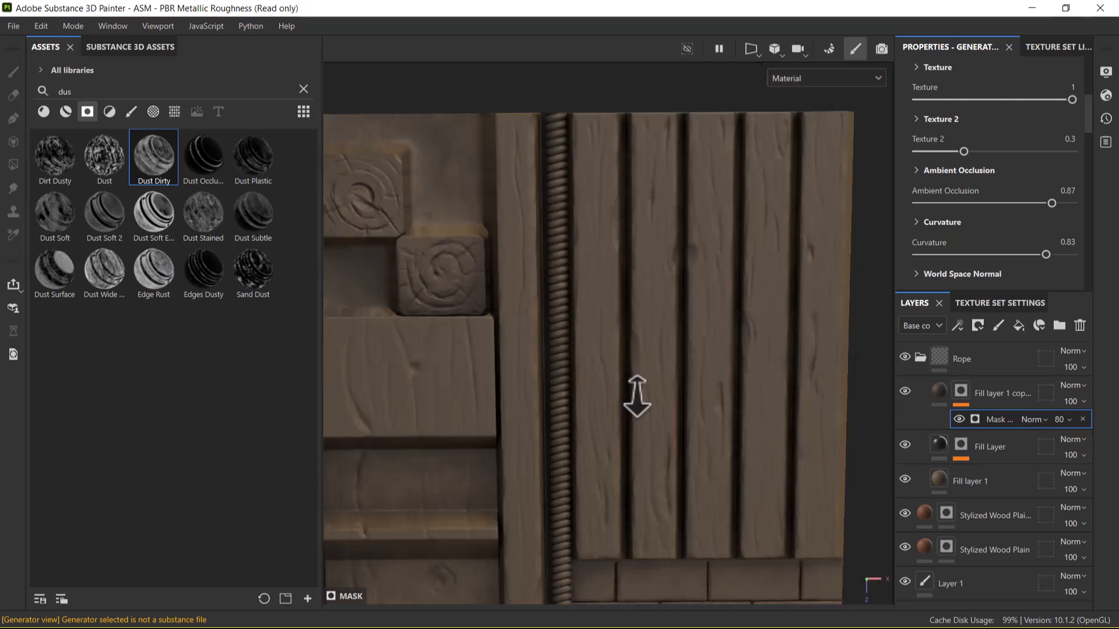
pyautogui.scroll(-2, 639, 420)
pyautogui.scroll(-2, 592, 368)
pyautogui.moveTo(612, 374); pyautogui.dragTo(676, 307, button='middle')
pyautogui.keyDown('alt'); pyautogui.moveTo(677, 307); pyautogui.dragTo(660, 349); pyautogui.keyUp('alt')
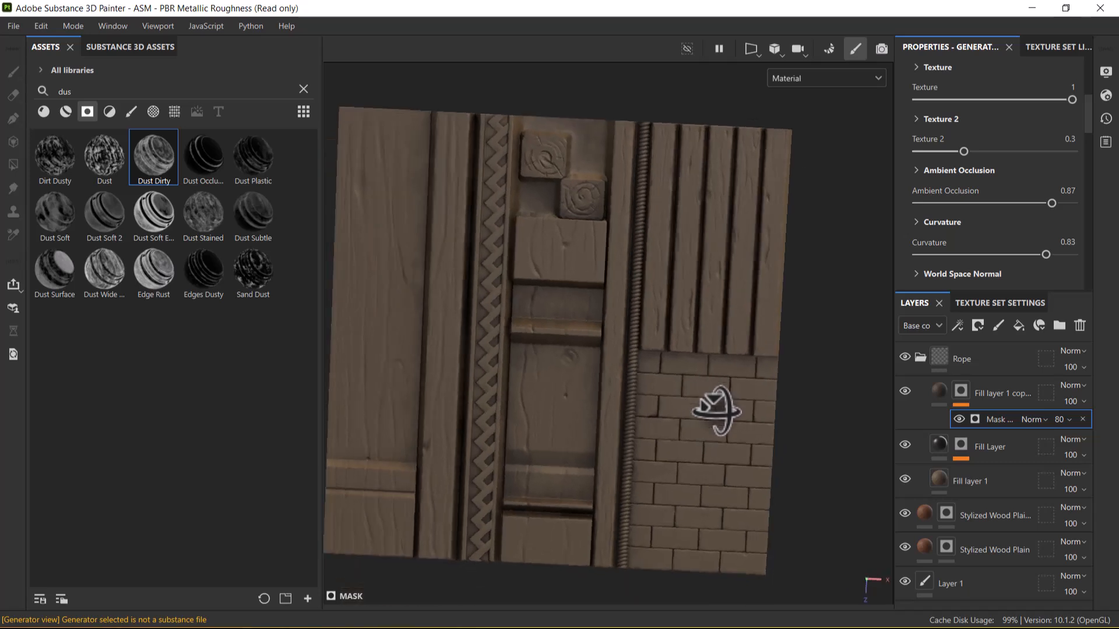
pyautogui.moveTo(660, 350)
pyautogui.mouseDown(button='middle')
pyautogui.moveTo(631, 387)
pyautogui.moveTo(631, 308)
pyautogui.moveTo(702, 387)
pyautogui.moveTo(676, 350)
pyautogui.moveTo(663, 354)
pyautogui.mouseUp(button='middle')
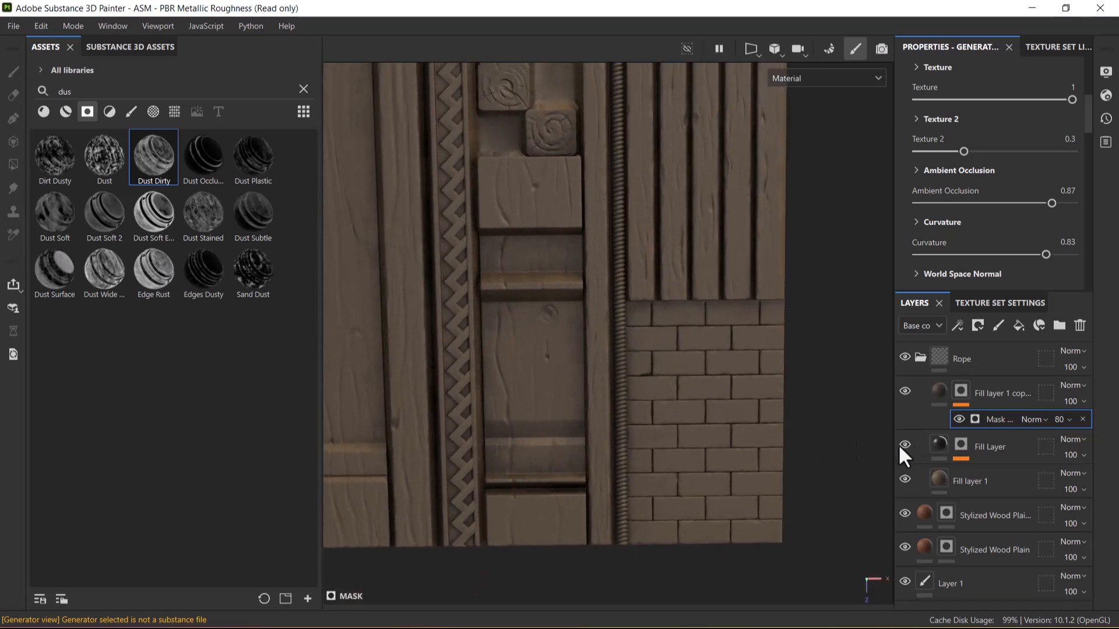
pyautogui.click(921, 358)
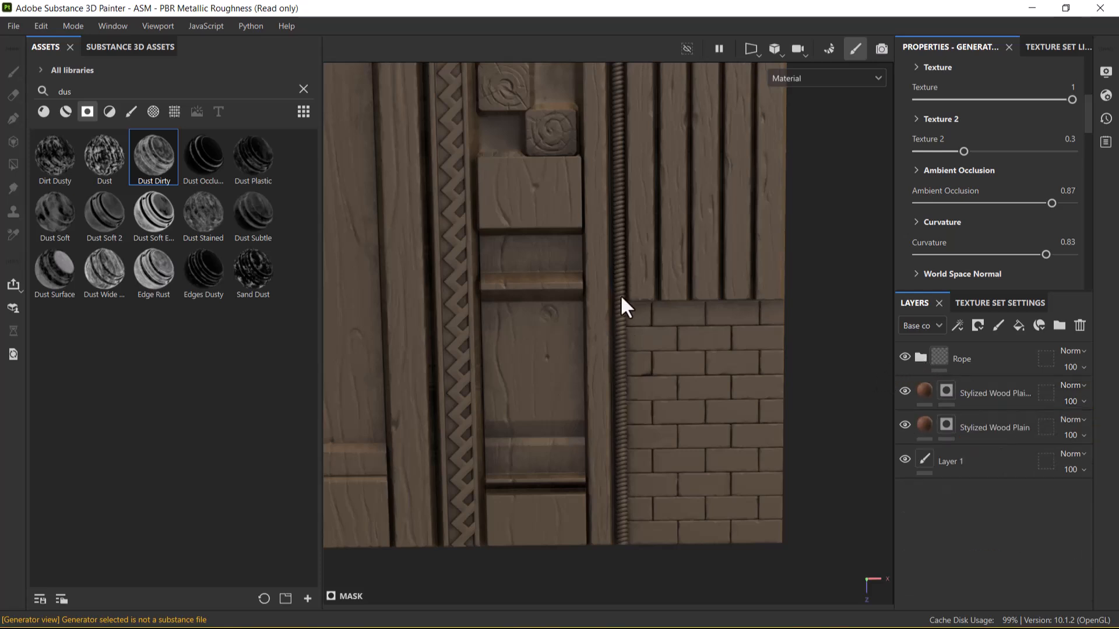
pyautogui.rightClick(990, 362)
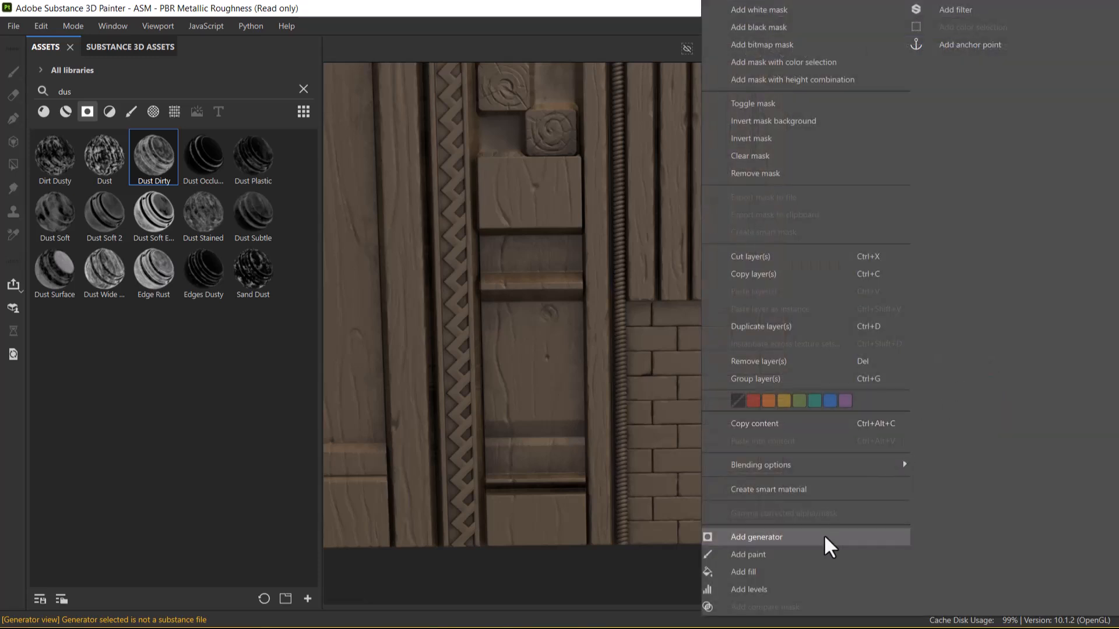
pyautogui.click(762, 27)
pyautogui.scroll(-2, 841, 427)
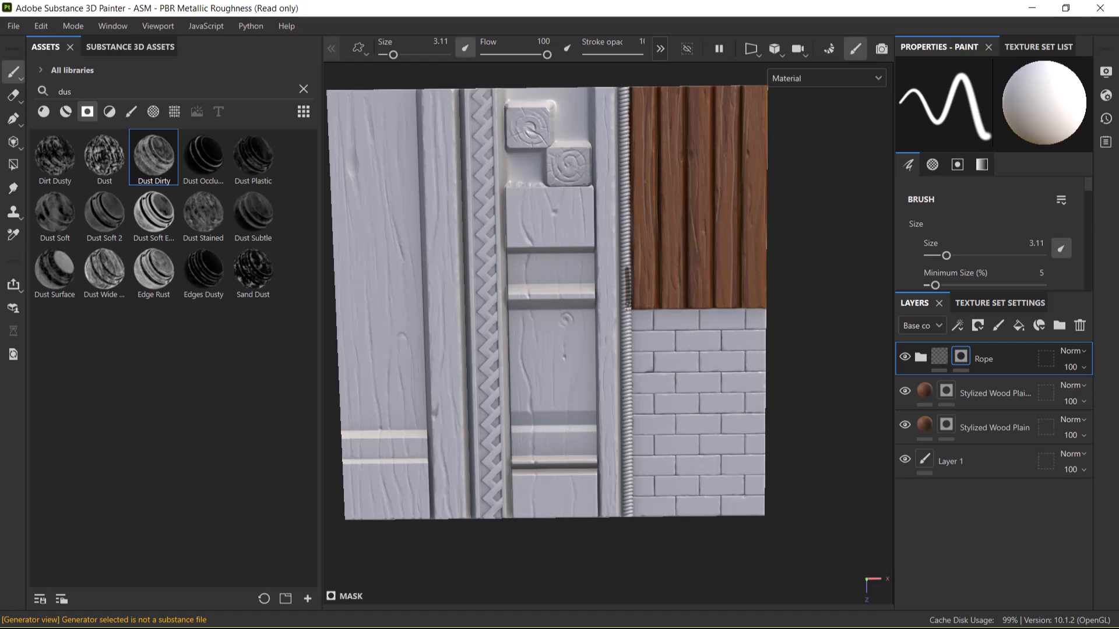
pyautogui.moveTo(831, 389)
pyautogui.keyDown('alt'); pyautogui.mouseDown()
pyautogui.moveTo(833, 361)
pyautogui.moveTo(856, 416)
pyautogui.moveTo(824, 392)
pyautogui.moveTo(837, 341)
pyautogui.moveTo(813, 396)
pyautogui.mouseUp(); pyautogui.keyUp('alt')
pyautogui.keyDown('alt'); pyautogui.moveTo(813, 396); pyautogui.dragTo(814, 395, button='right'); pyautogui.keyUp('alt')
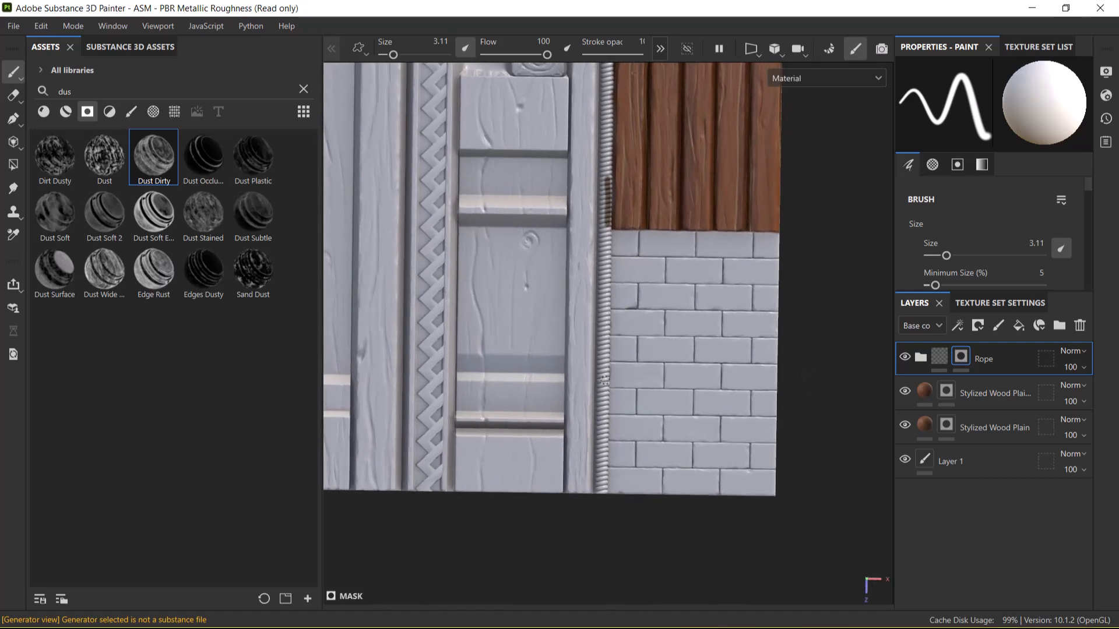
# - Enlarge the brush to size 5.6 and paint the Rope mask in over the rope's lower end beside the bricks
pyautogui.press(']')
pyautogui.press(']')
pyautogui.press(']')
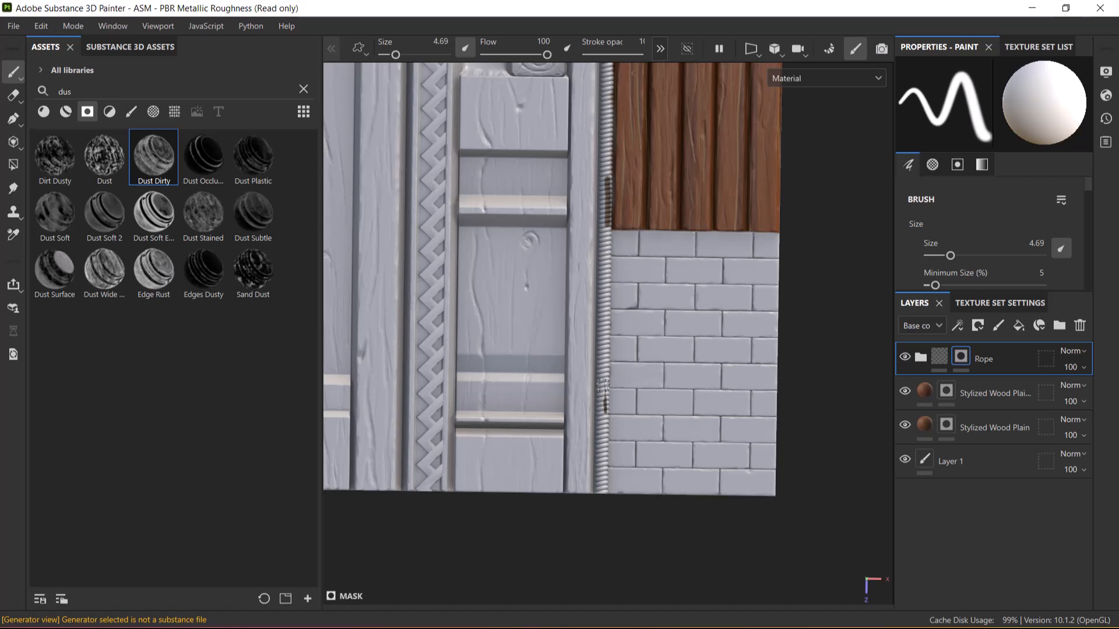
pyautogui.moveTo(604, 408); pyautogui.dragTo(601, 424)
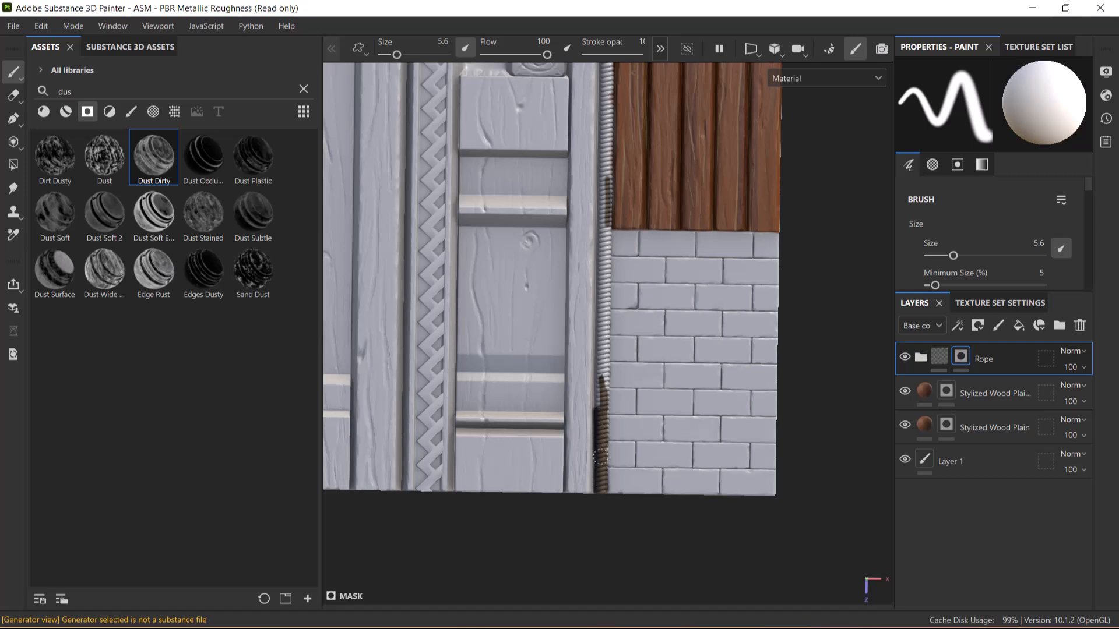
pyautogui.moveTo(603, 420)
pyautogui.mouseDown()
pyautogui.moveTo(602, 376)
pyautogui.moveTo(605, 457)
pyautogui.mouseUp()
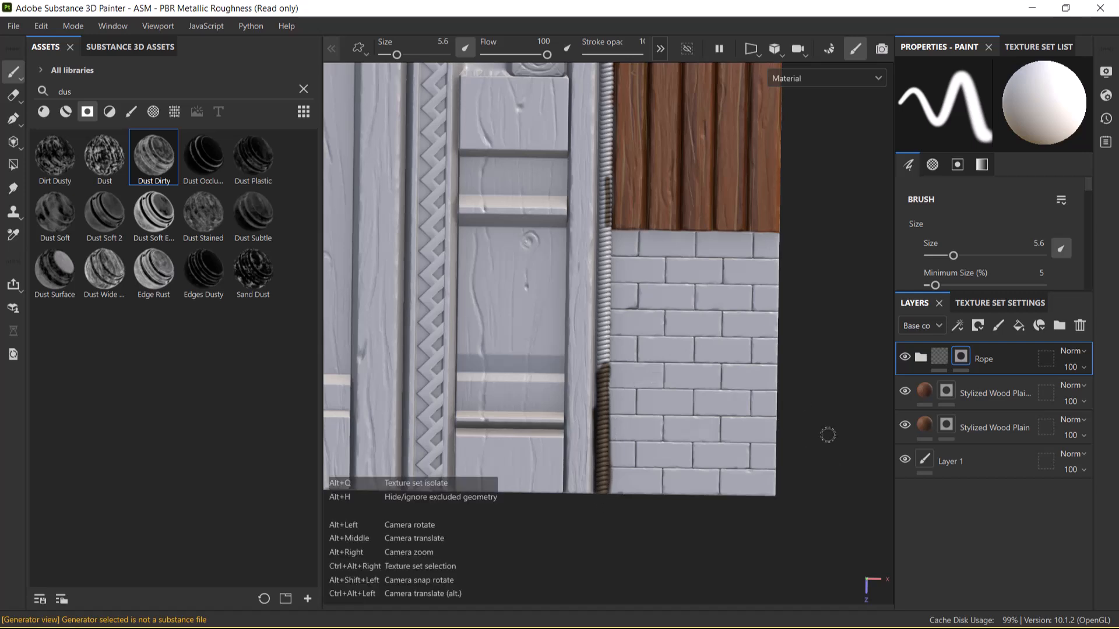
# - Paint the Rope mask along the rope's middle stretch, from the upper bricks up past the lower ends of the wood planks
pyautogui.keyDown('alt'); pyautogui.moveTo(664, 514); pyautogui.dragTo(676, 529, button='right'); pyautogui.keyUp('alt')
pyautogui.keyDown('alt'); pyautogui.moveTo(652, 443); pyautogui.dragTo(654, 455, button='middle'); pyautogui.keyUp('alt')
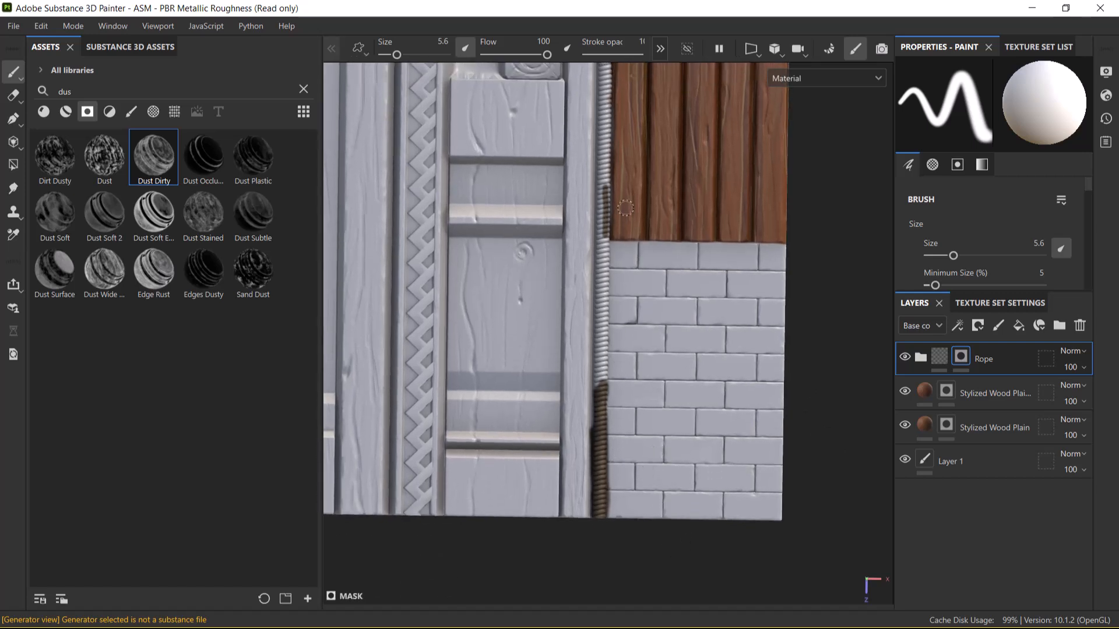
pyautogui.moveTo(604, 236)
pyautogui.mouseDown()
pyautogui.moveTo(599, 382)
pyautogui.moveTo(601, 322)
pyautogui.mouseUp()
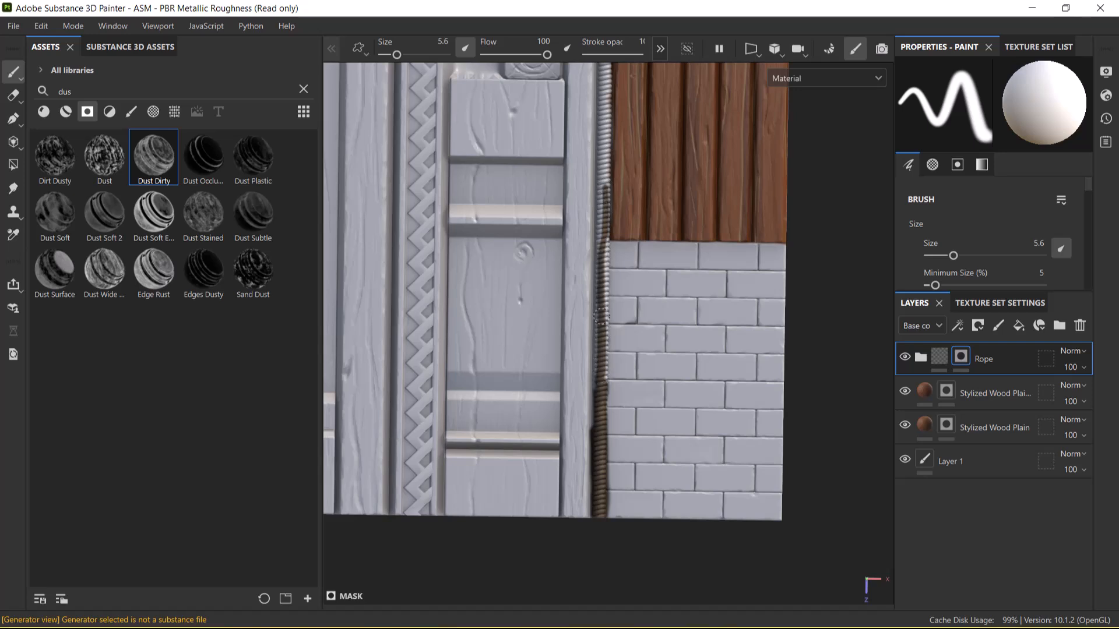
pyautogui.moveTo(603, 214)
pyautogui.mouseDown()
pyautogui.moveTo(603, 224)
pyautogui.moveTo(602, 208)
pyautogui.mouseUp()
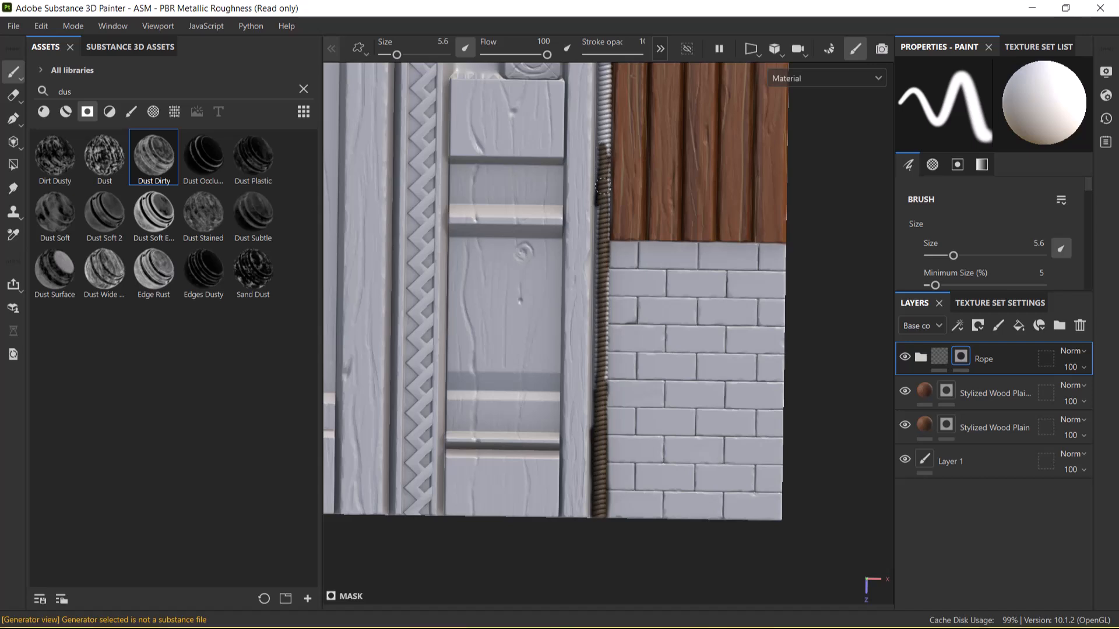
# - Paint the Rope mask over the rope's upper section beside the wood planks, from the sheet's top edge down to the already masked part
pyautogui.keyDown('alt'); pyautogui.moveTo(585, 200); pyautogui.dragTo(569, 361, button='middle'); pyautogui.keyUp('alt')
pyautogui.scroll(2, 632, 265)
pyautogui.keyDown('alt'); pyautogui.moveTo(622, 266); pyautogui.dragTo(613, 380, button='middle'); pyautogui.keyUp('alt')
pyautogui.scroll(2, 614, 380)
pyautogui.keyDown('alt'); pyautogui.moveTo(603, 301); pyautogui.dragTo(603, 331, button='middle'); pyautogui.keyUp('alt')
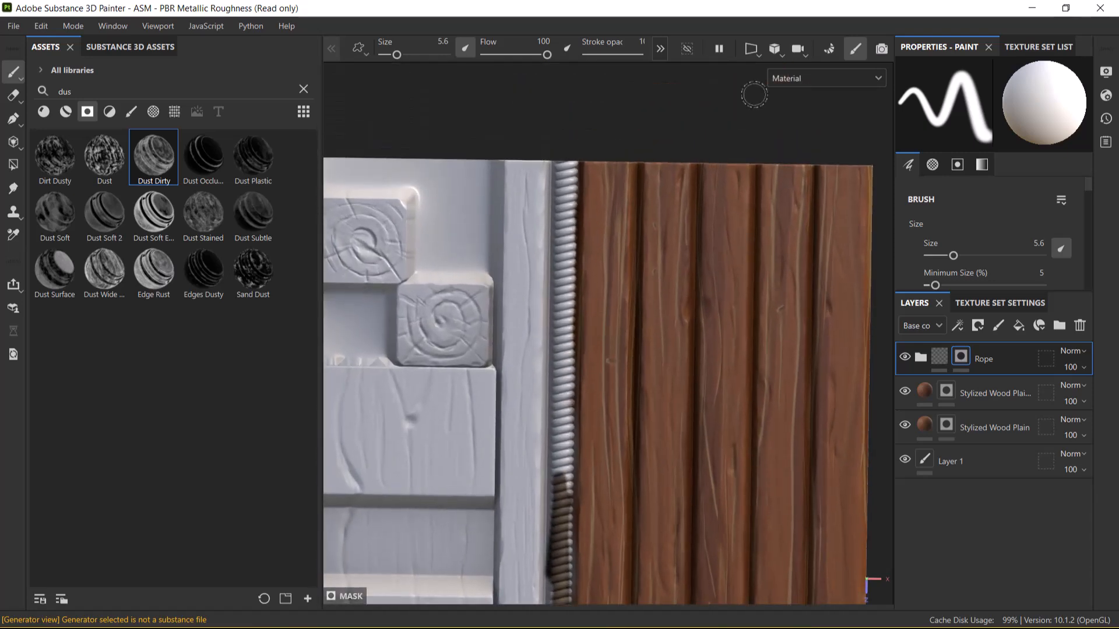
pyautogui.keyDown('alt'); pyautogui.moveTo(582, 271); pyautogui.dragTo(615, 285, button='right'); pyautogui.keyUp('alt')
pyautogui.keyDown('alt'); pyautogui.moveTo(612, 285); pyautogui.dragTo(607, 326, button='middle'); pyautogui.keyUp('alt')
pyautogui.keyDown('alt'); pyautogui.moveTo(607, 326); pyautogui.dragTo(626, 356, button='right'); pyautogui.keyUp('alt')
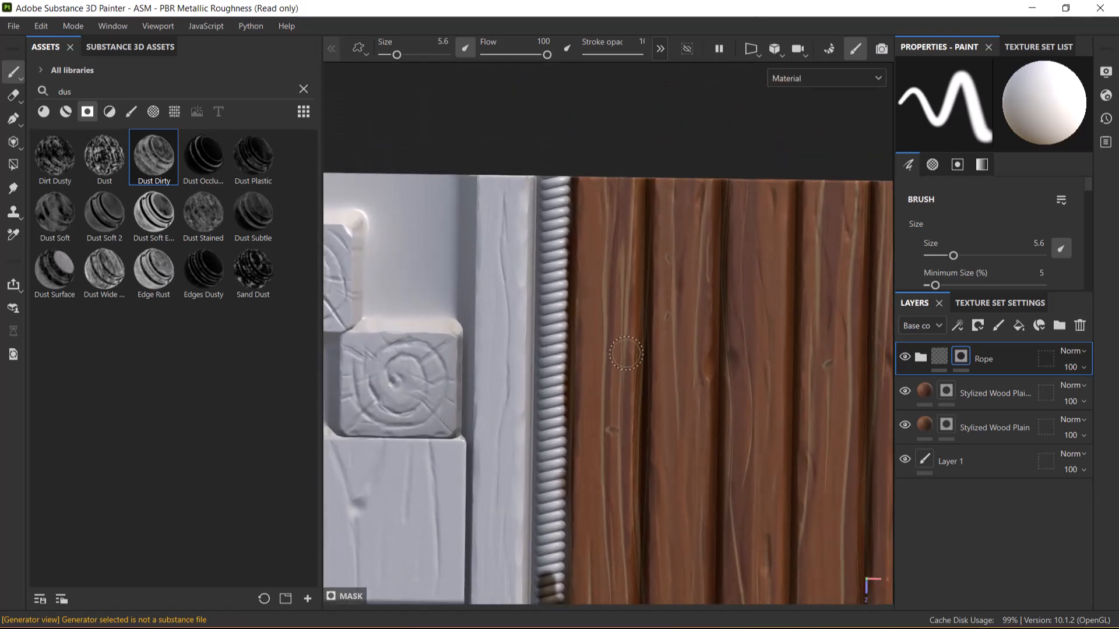
pyautogui.moveTo(554, 202)
pyautogui.mouseDown()
pyautogui.moveTo(560, 180)
pyautogui.moveTo(557, 194)
pyautogui.mouseUp()
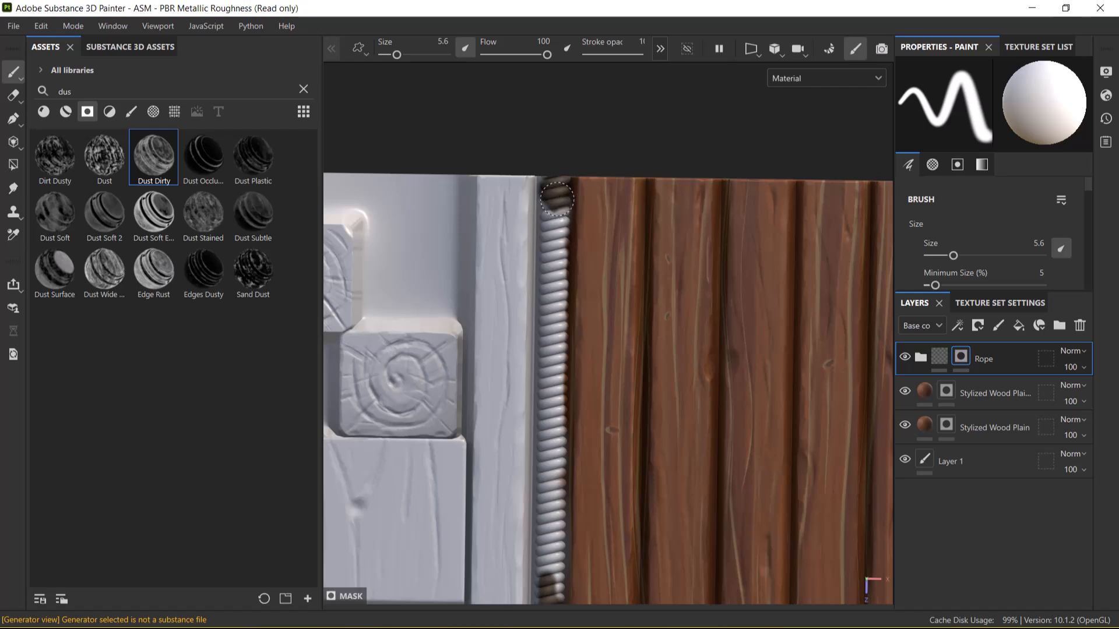
pyautogui.moveTo(558, 209)
pyautogui.mouseDown()
pyautogui.moveTo(551, 251)
pyautogui.moveTo(555, 221)
pyautogui.mouseUp()
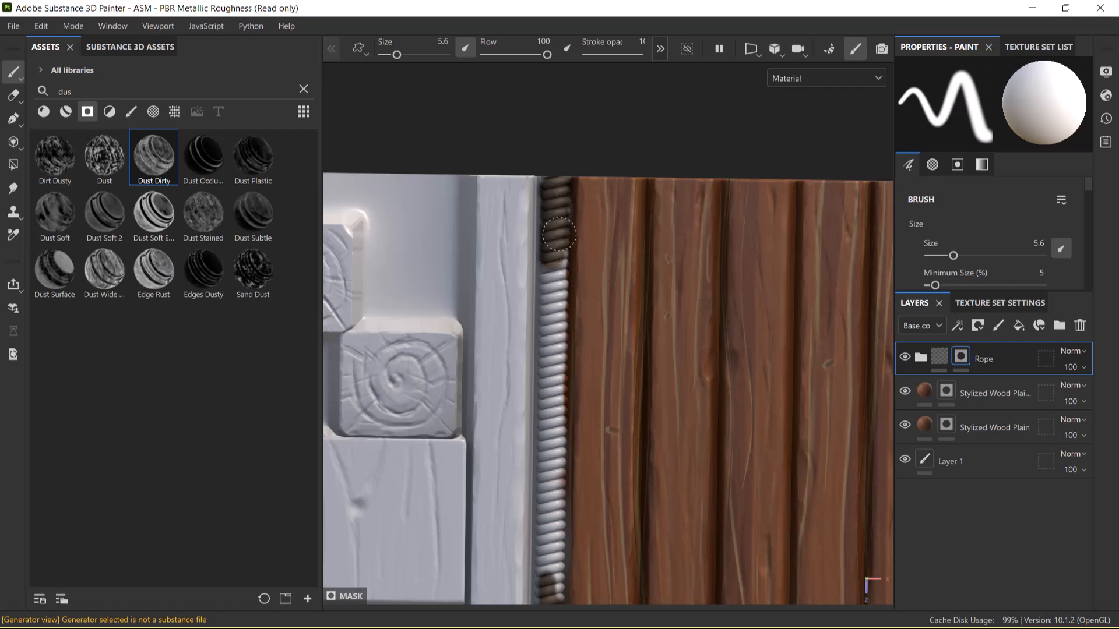
pyautogui.moveTo(553, 266)
pyautogui.mouseDown()
pyautogui.moveTo(563, 251)
pyautogui.moveTo(547, 307)
pyautogui.moveTo(548, 444)
pyautogui.moveTo(554, 406)
pyautogui.moveTo(555, 418)
pyautogui.mouseUp()
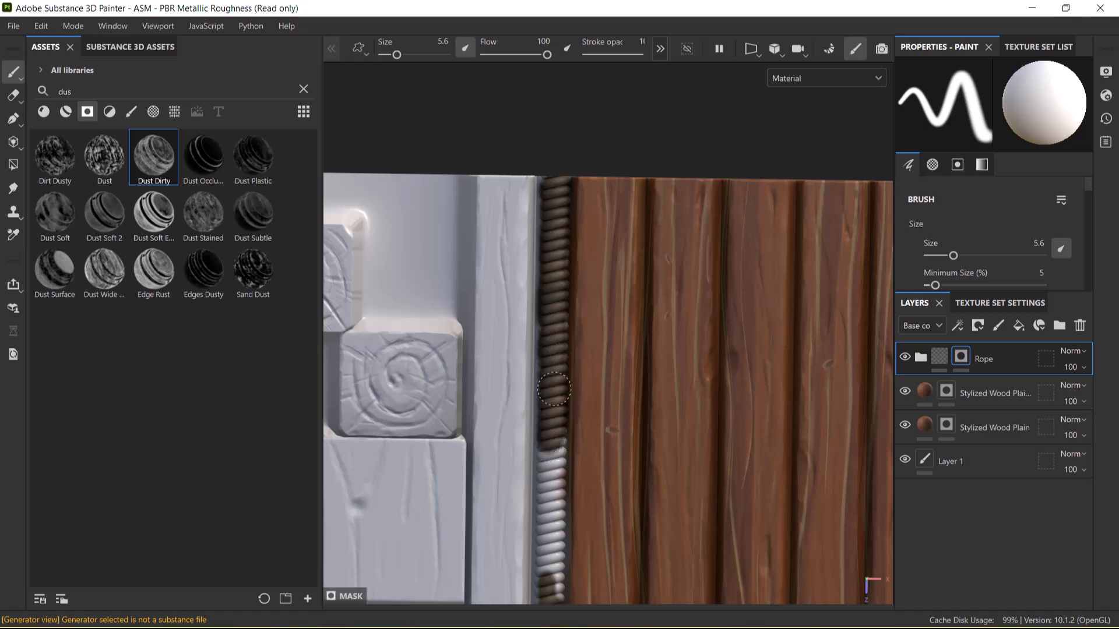
pyautogui.moveTo(552, 380)
pyautogui.mouseDown()
pyautogui.moveTo(550, 590)
pyautogui.moveTo(548, 575)
pyautogui.mouseUp()
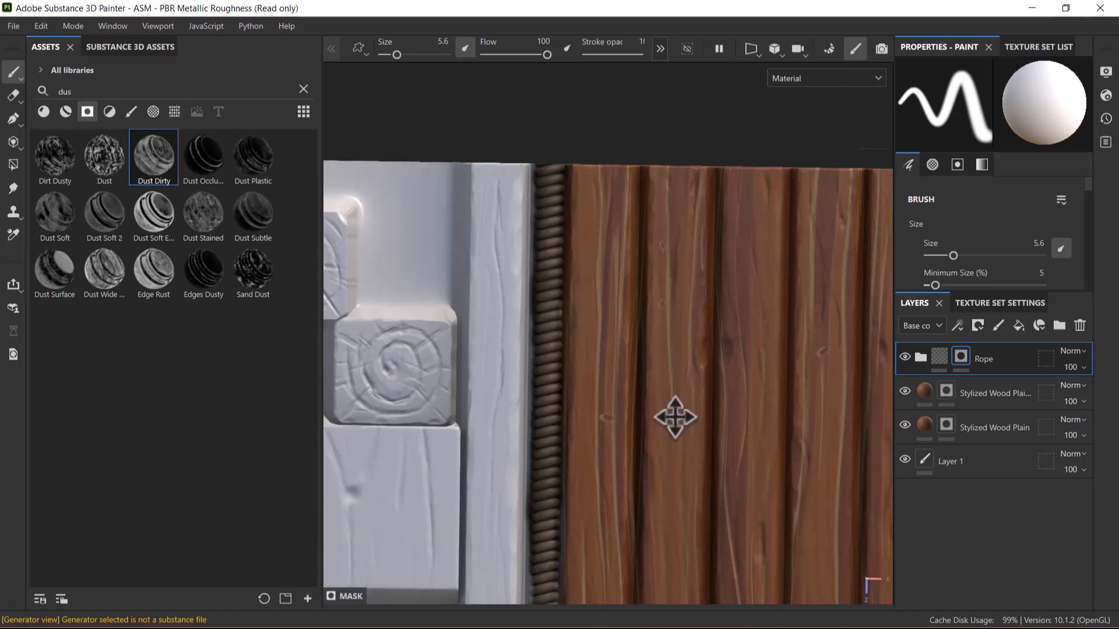
# - Fill the remaining gaps in the Rope mask along the rope's edge beside the upper and middle bricks
pyautogui.keyDown('alt'); pyautogui.moveTo(674, 437); pyautogui.dragTo(705, 207, button='middle'); pyautogui.keyUp('alt')
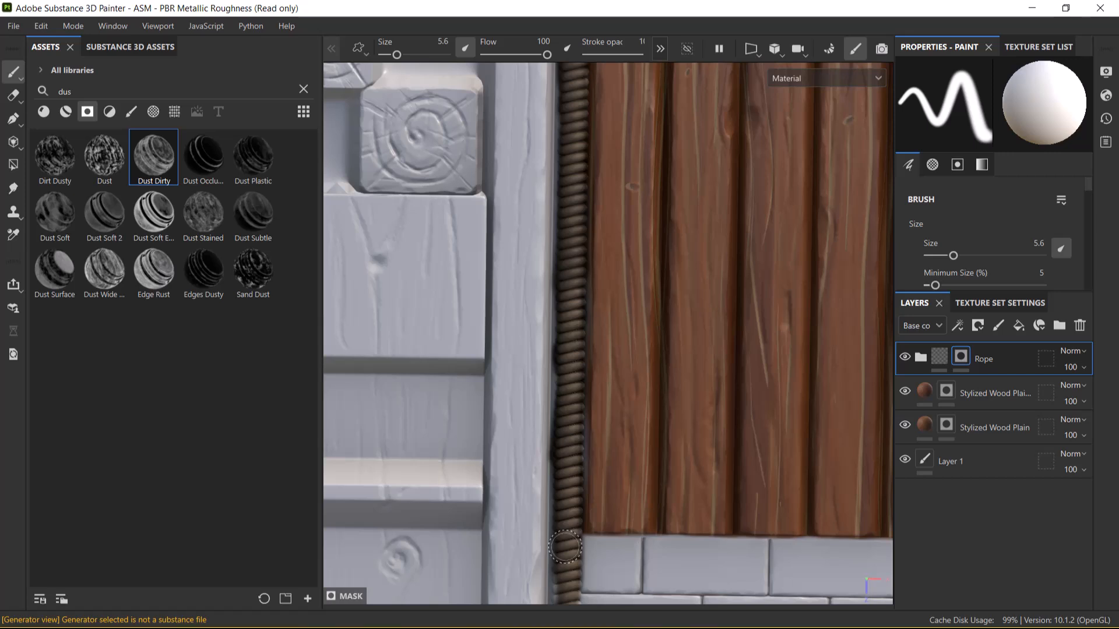
pyautogui.moveTo(615, 512); pyautogui.dragTo(624, 430, button='middle')
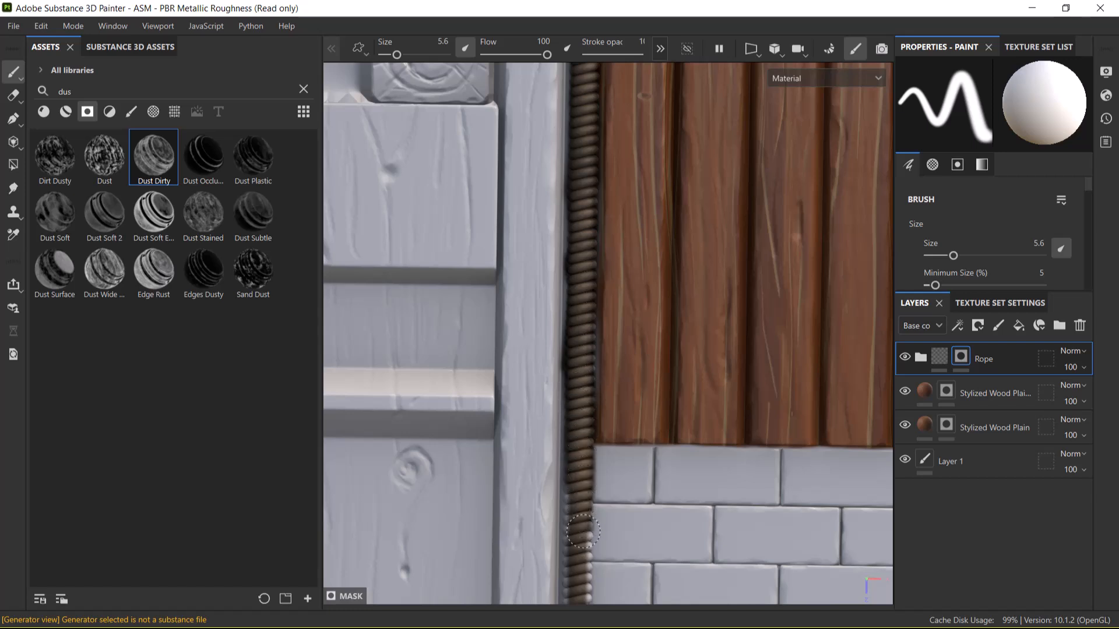
pyautogui.moveTo(583, 518)
pyautogui.mouseDown(button='middle')
pyautogui.moveTo(607, 339)
pyautogui.moveTo(581, 289)
pyautogui.mouseUp(button='middle')
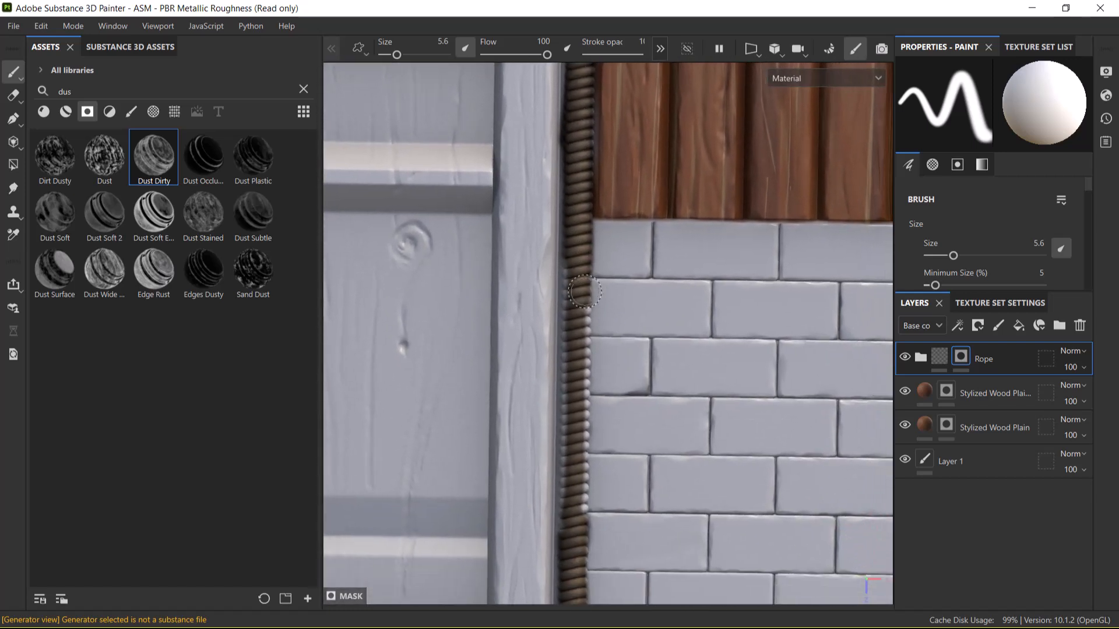
pyautogui.moveTo(572, 274)
pyautogui.mouseDown()
pyautogui.moveTo(570, 492)
pyautogui.moveTo(569, 346)
pyautogui.mouseUp()
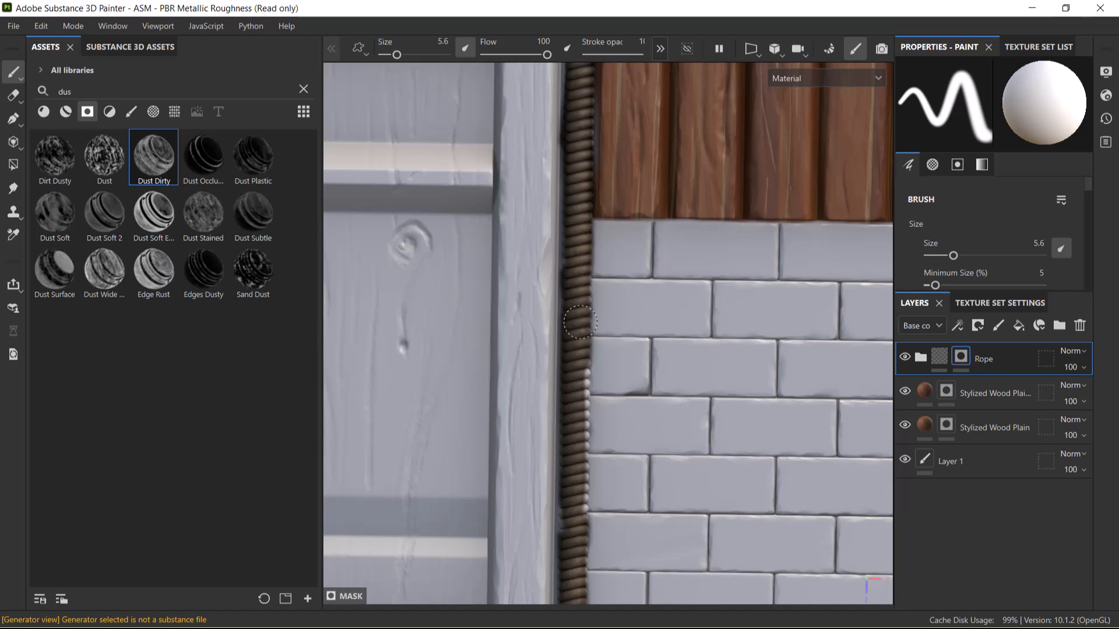
pyautogui.moveTo(581, 392); pyautogui.dragTo(582, 516)
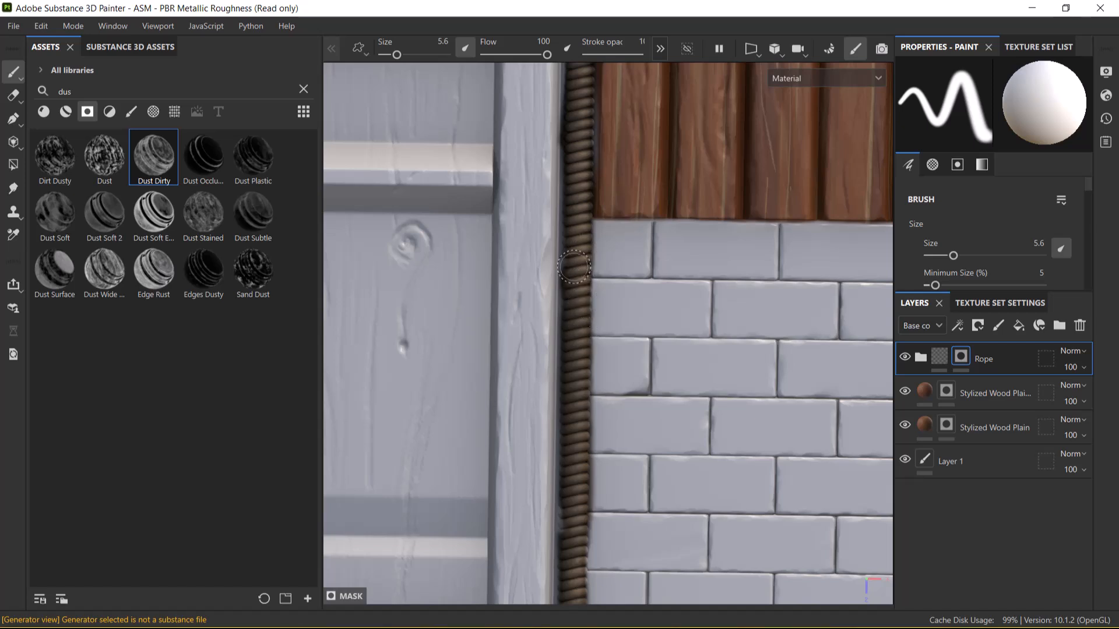
# - Paint the Rope mask along the lower rope's edge next to the wooden beam to complete its coverage
pyautogui.moveTo(583, 589); pyautogui.dragTo(589, 348, button='middle')
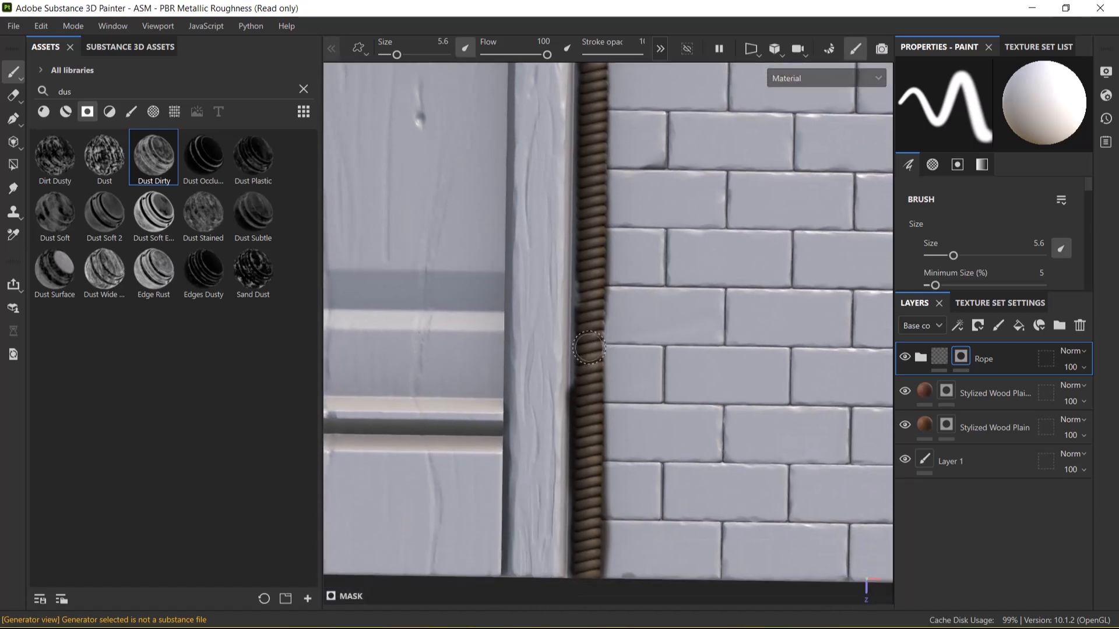
pyautogui.moveTo(584, 284); pyautogui.dragTo(581, 410)
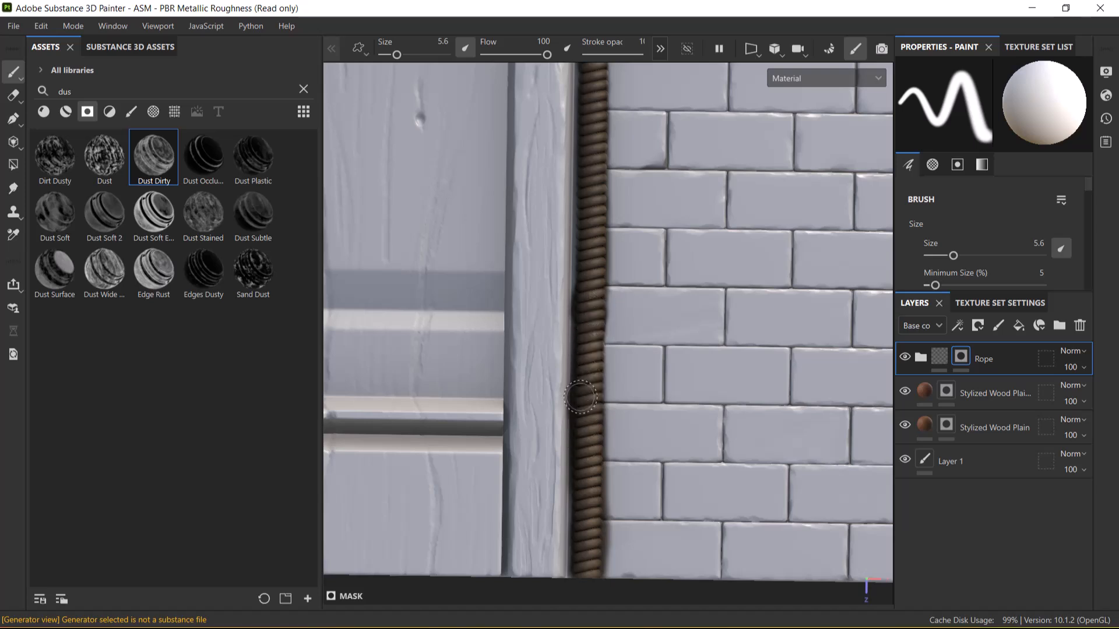
pyautogui.keyDown('alt'); pyautogui.moveTo(580, 397); pyautogui.dragTo(578, 268); pyautogui.keyUp('alt')
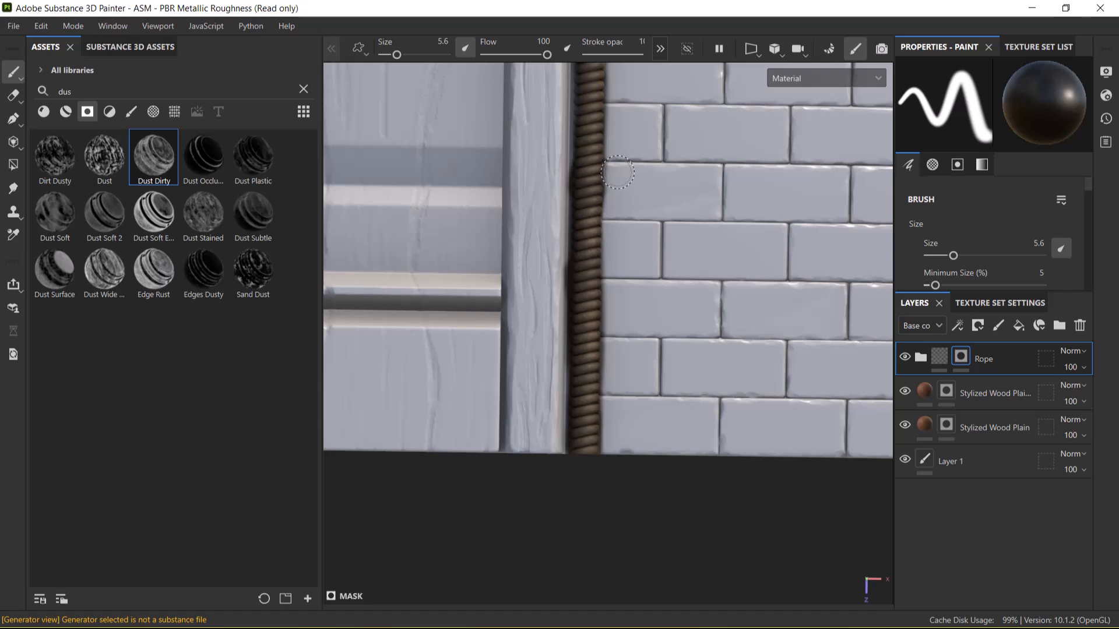
pyautogui.hotkey('alt', 'Tab')
pyautogui.click(727, 135)
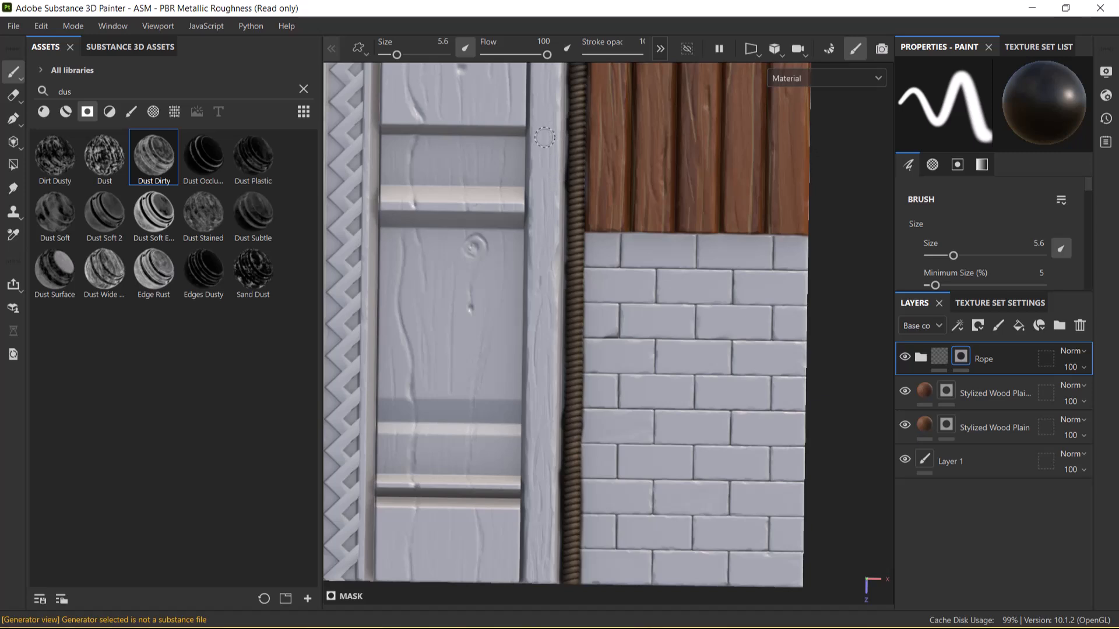
pyautogui.keyDown('alt'); pyautogui.moveTo(705, 444); pyautogui.dragTo(671, 241, button='right'); pyautogui.keyUp('alt')
pyautogui.keyDown('alt'); pyautogui.moveTo(716, 341); pyautogui.dragTo(719, 354, button='right'); pyautogui.keyUp('alt')
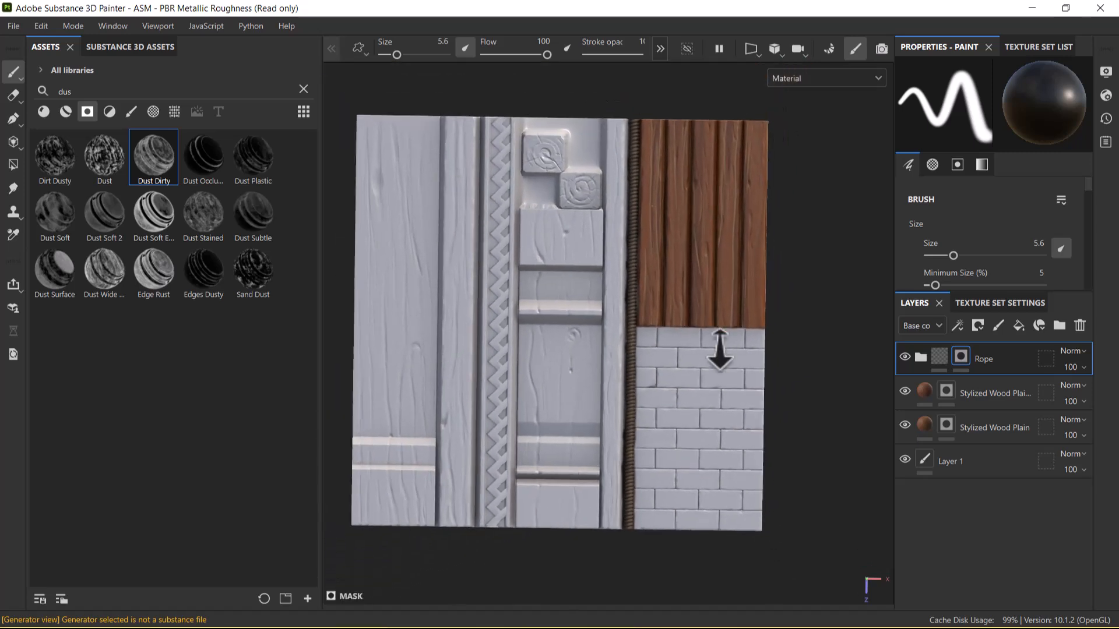
pyautogui.keyDown('alt'); pyautogui.moveTo(726, 361); pyautogui.dragTo(729, 354, button='middle'); pyautogui.keyUp('alt')
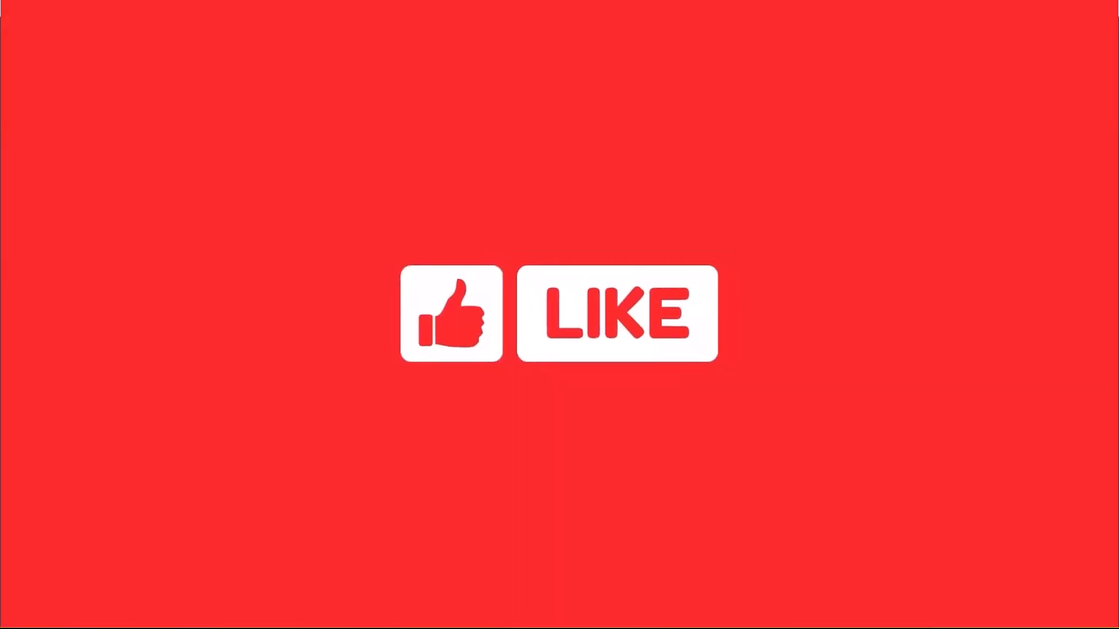